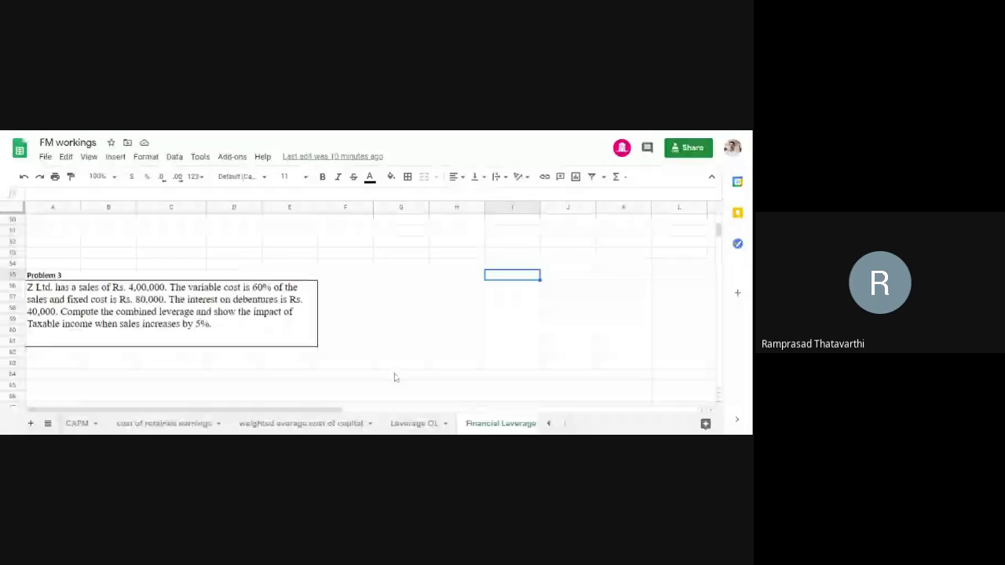
# - Switch to the Leverage OL sheet and examine Problem 1's data, its three fixed-cost situations and the operating leverage formula
pyautogui.click(416, 422)
pyautogui.hotkey('ctrl', 'c')
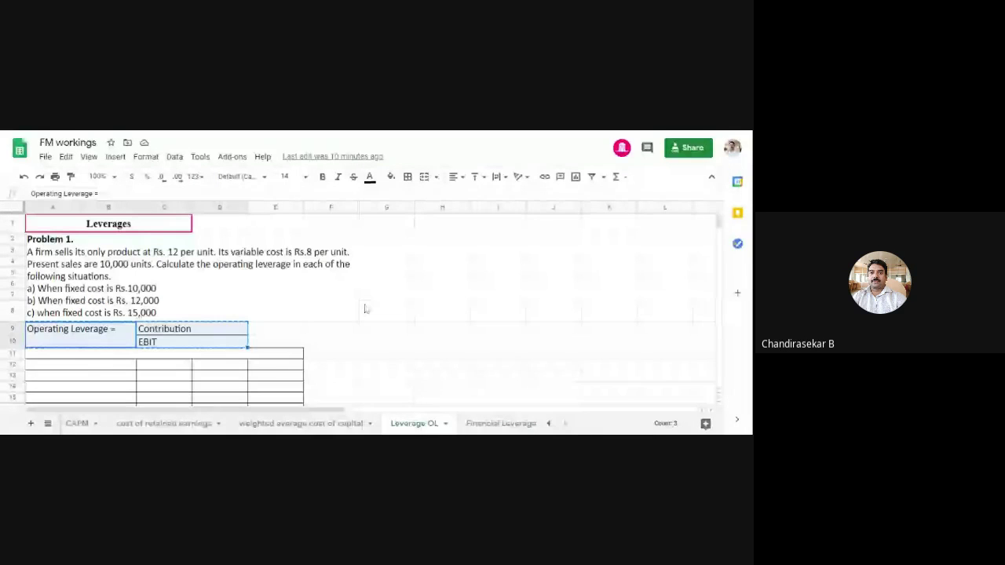
pyautogui.click(441, 311)
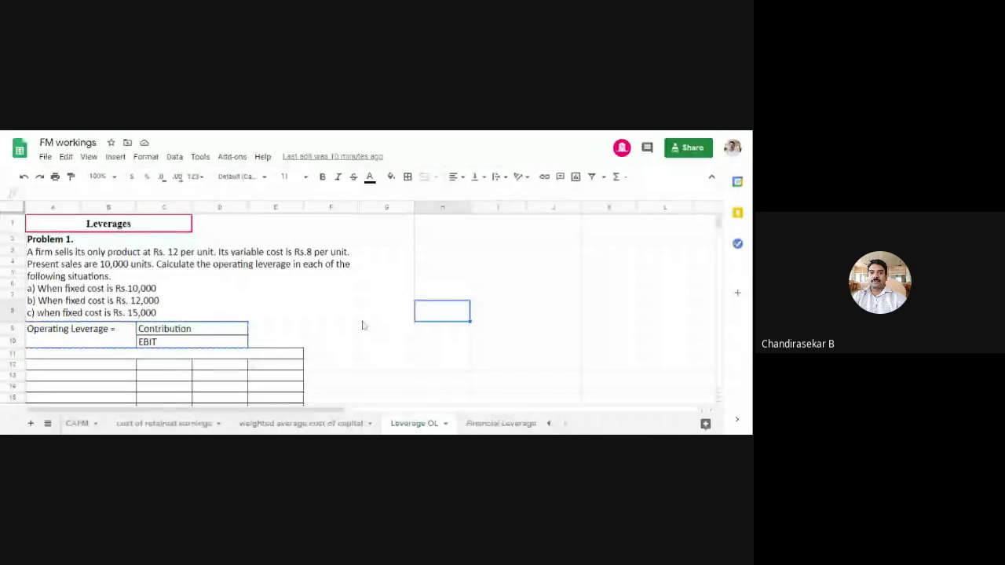
pyautogui.scroll(-2, 365, 324)
pyautogui.click(334, 278)
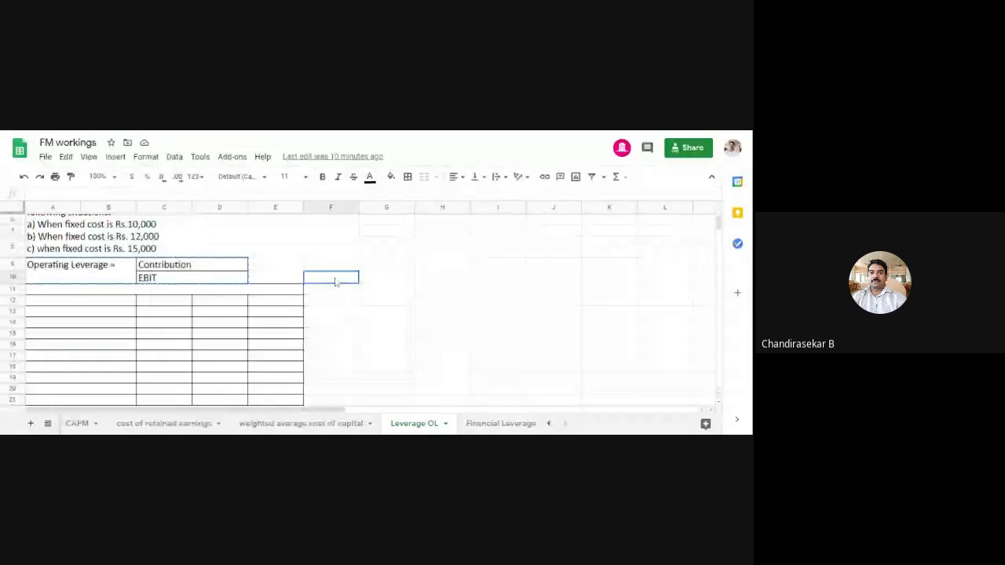
pyautogui.click(291, 238)
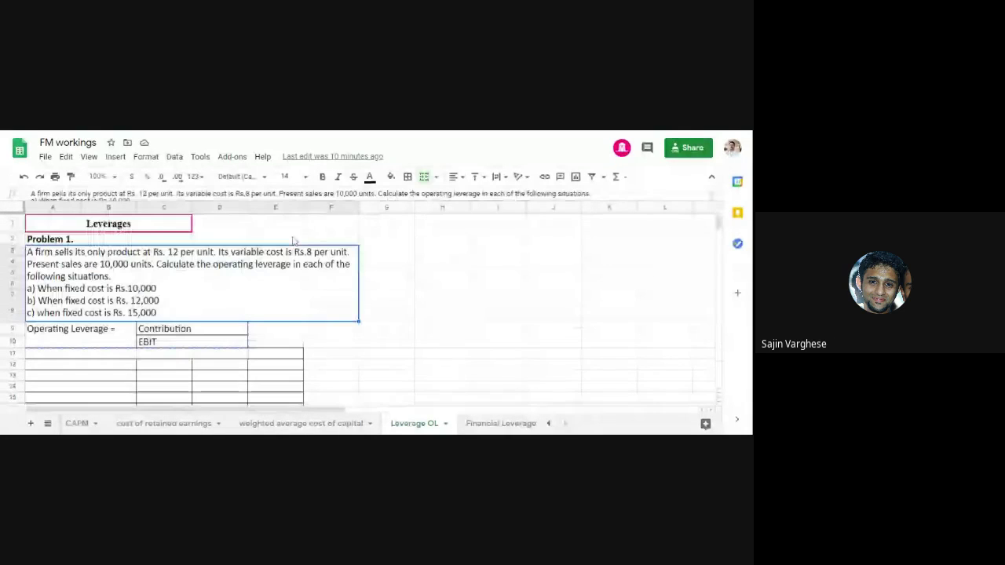
pyautogui.click(467, 296)
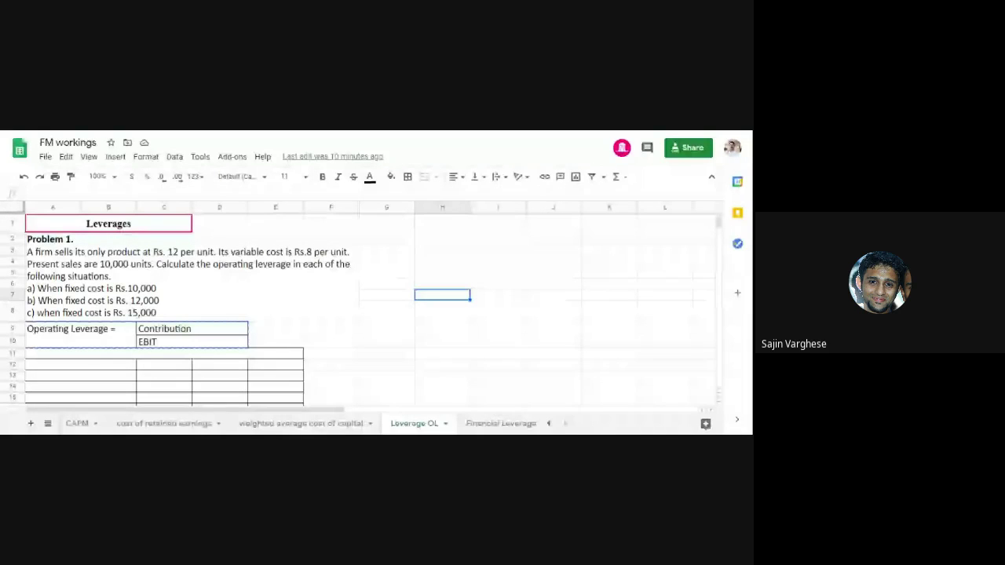
pyautogui.click(412, 355)
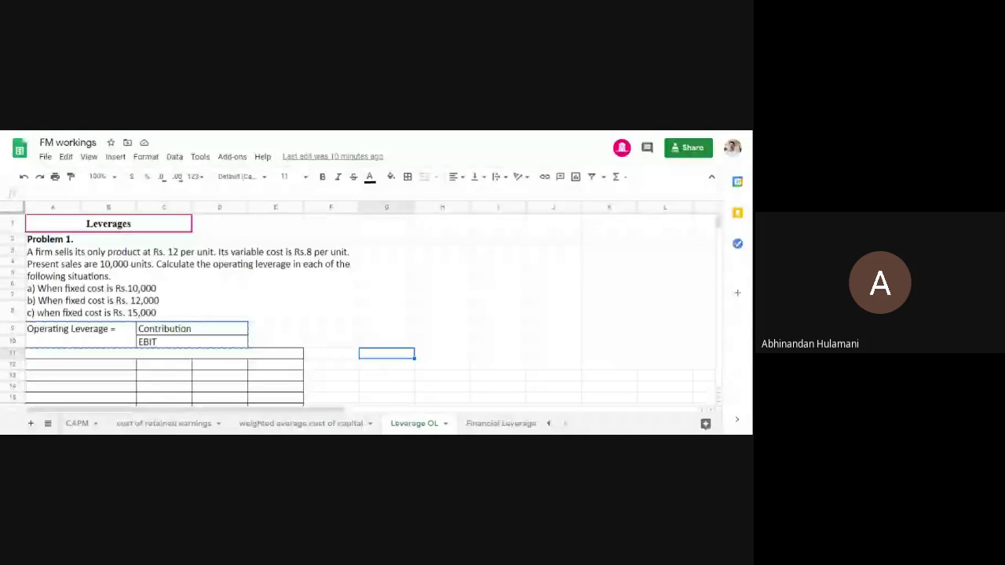
pyautogui.scroll(-1, 479, 281)
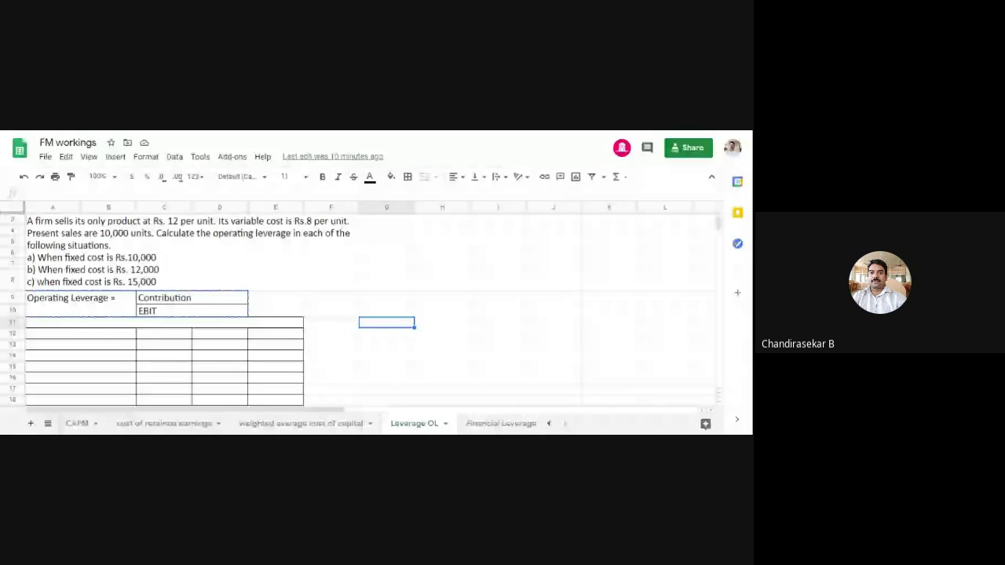
pyautogui.click(426, 285)
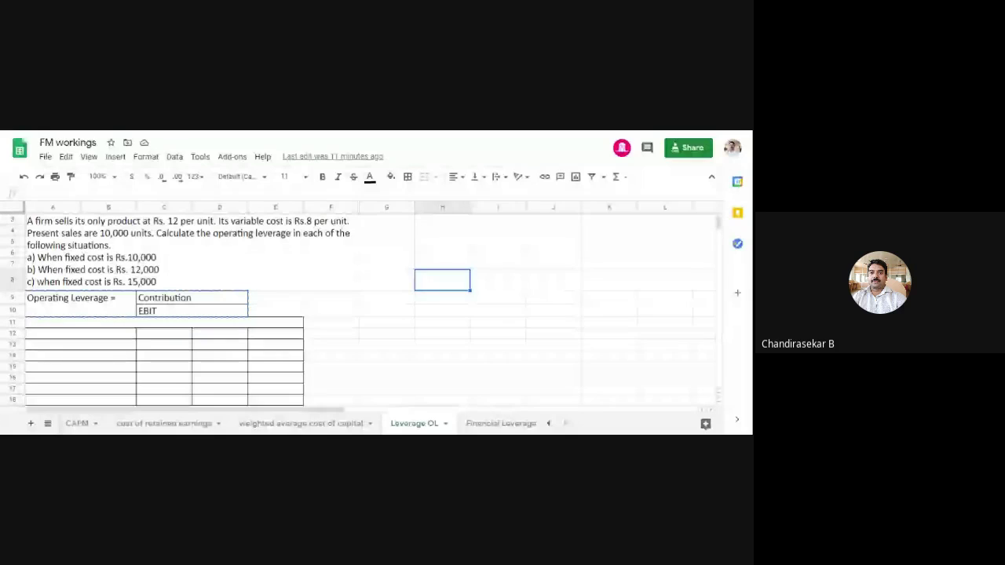
pyautogui.click(357, 314)
pyautogui.scroll(-1, 107, 314)
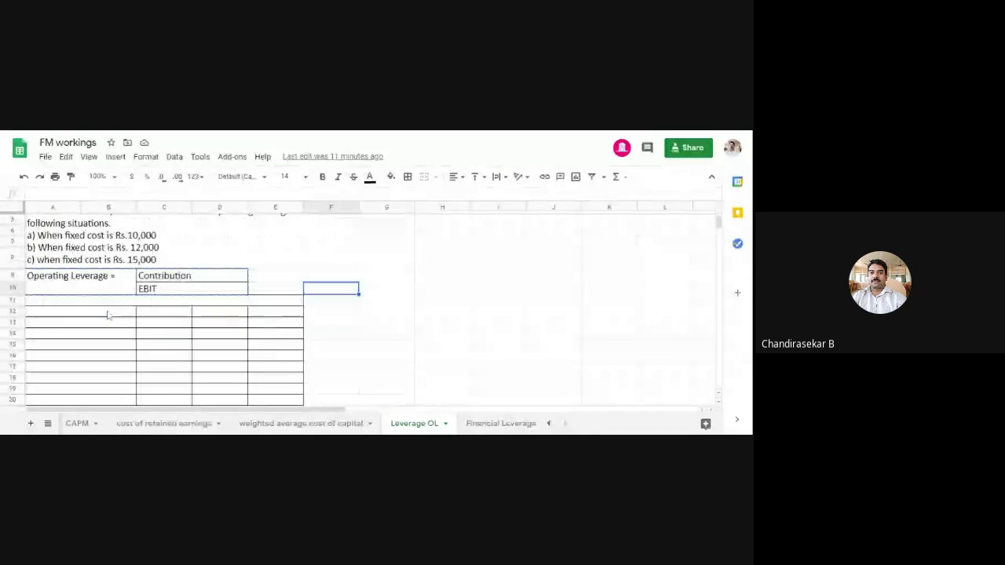
pyautogui.click(416, 343)
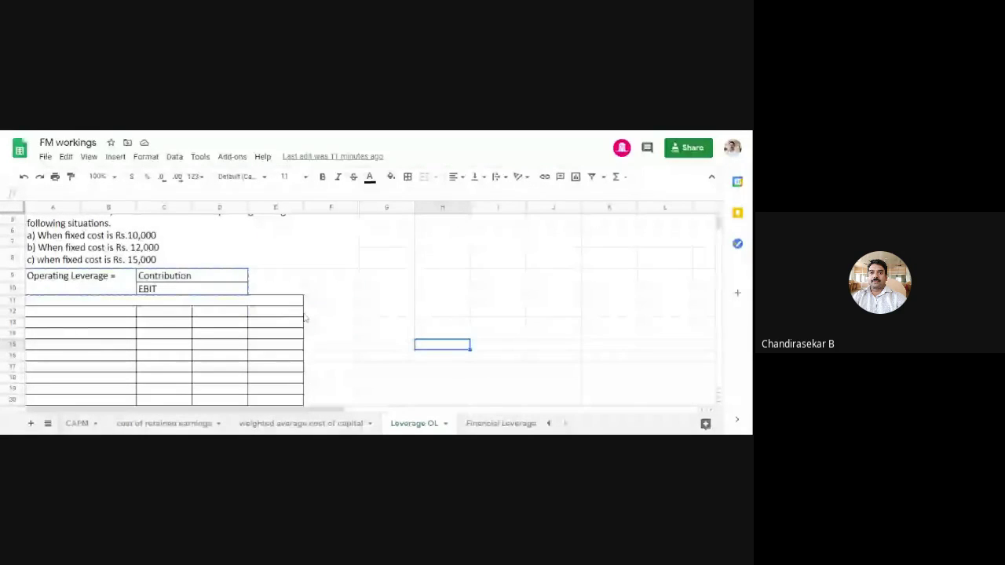
pyautogui.scroll(2, 305, 318)
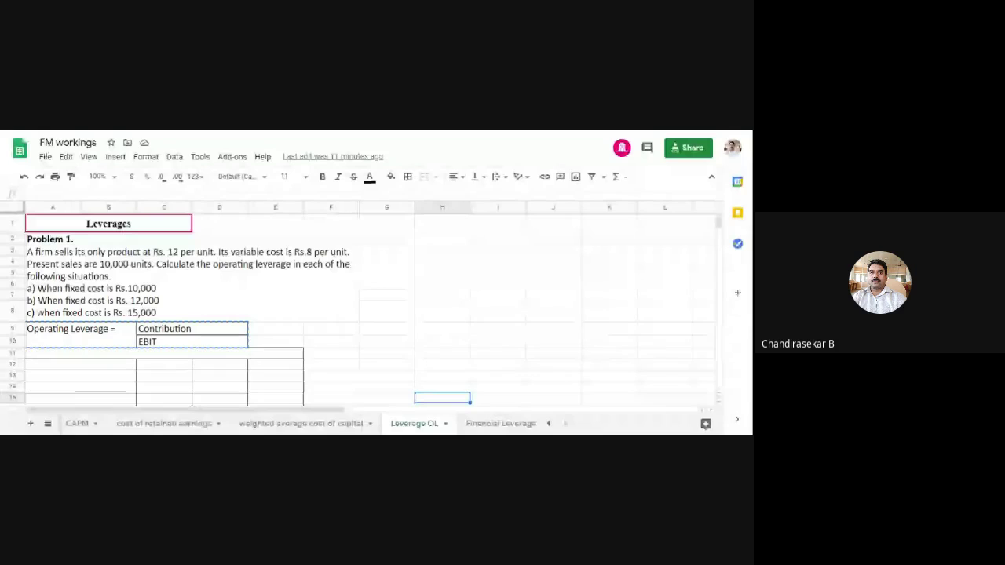
pyautogui.click(331, 238)
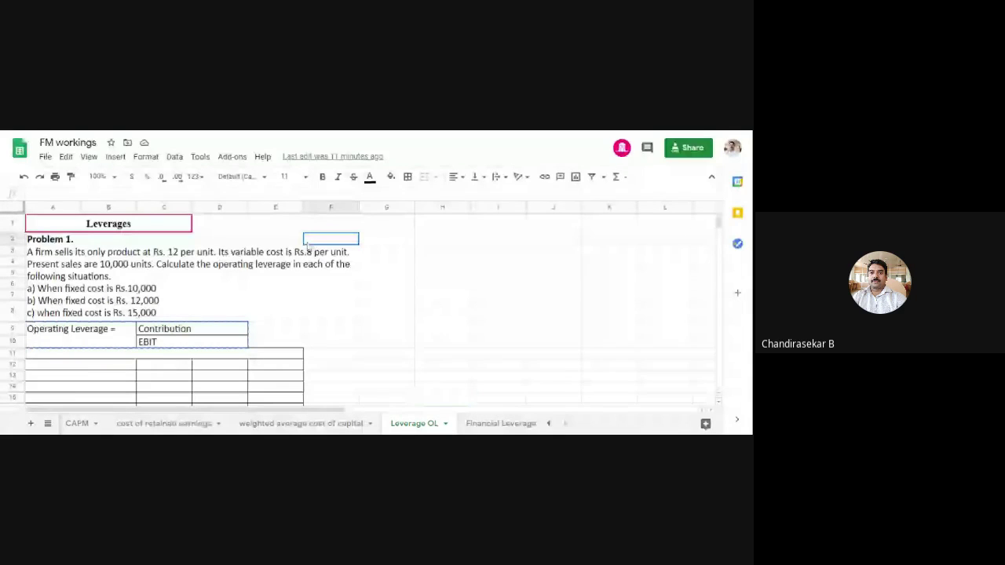
pyautogui.moveTo(330, 239); pyautogui.dragTo(337, 311)
pyautogui.click(497, 295)
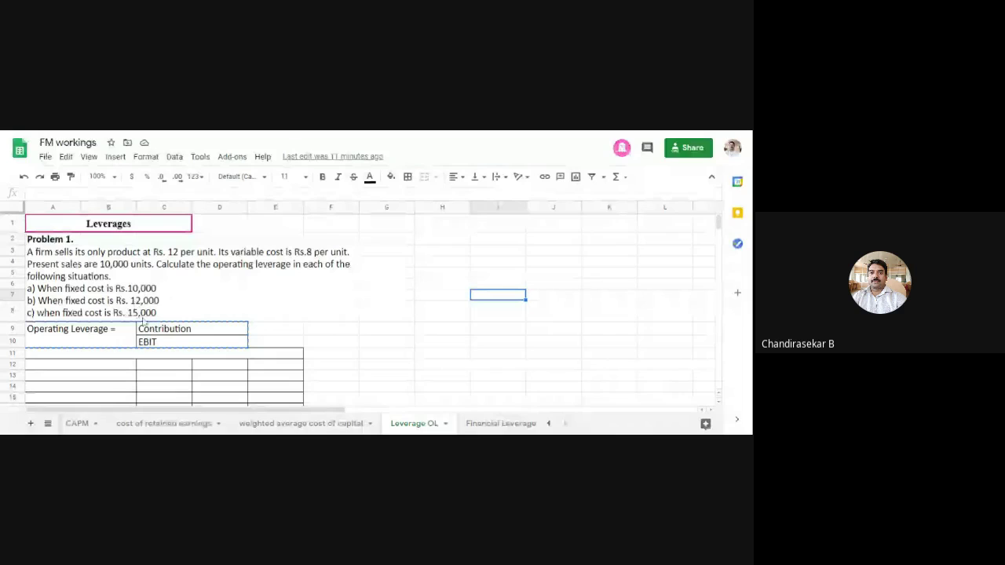
pyautogui.click(447, 330)
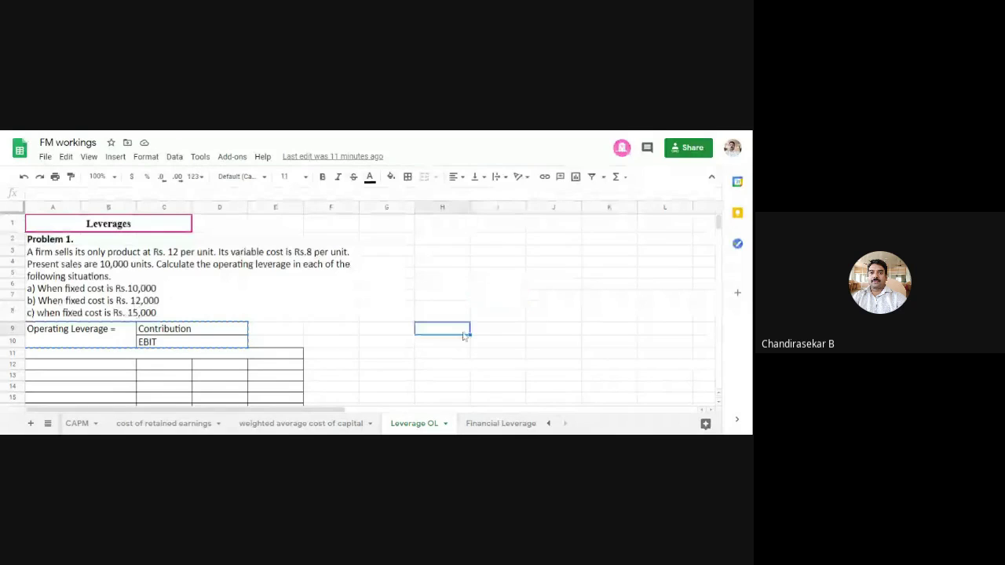
pyautogui.click(28, 339)
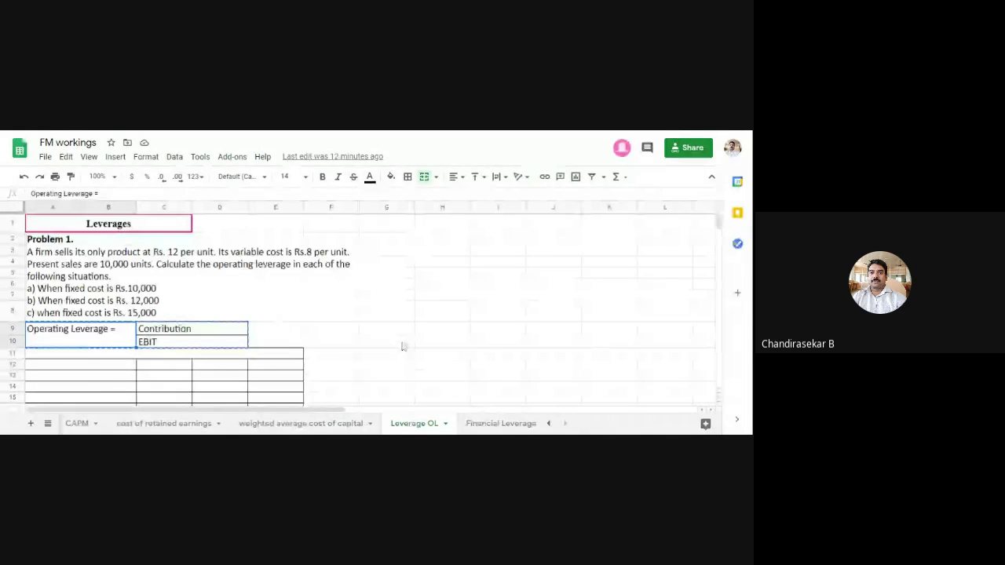
pyautogui.click(146, 316)
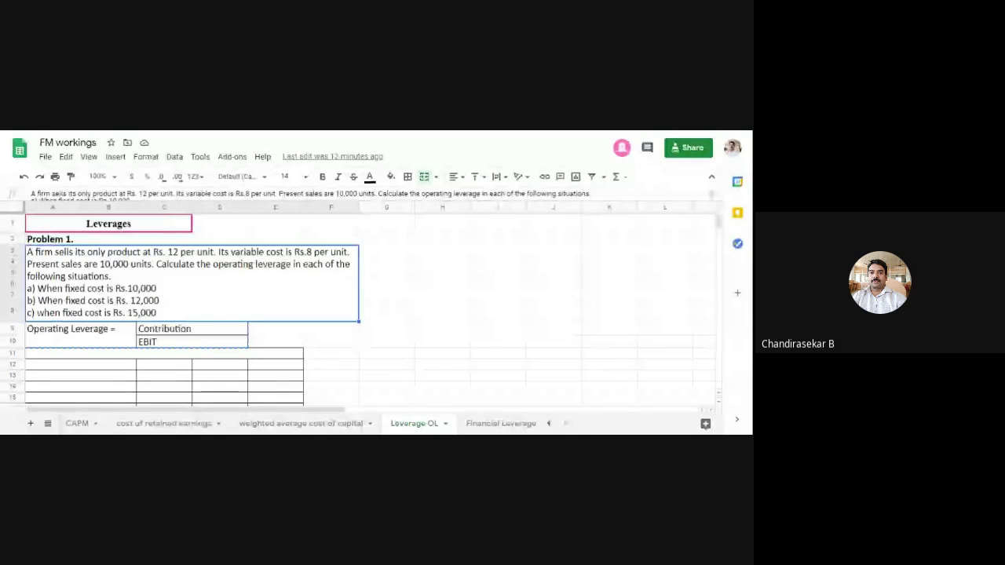
# - Enter the heading "Profitability Statement" in the merged row 11 of the empty table below the operating leverage formula
pyautogui.click(109, 358)
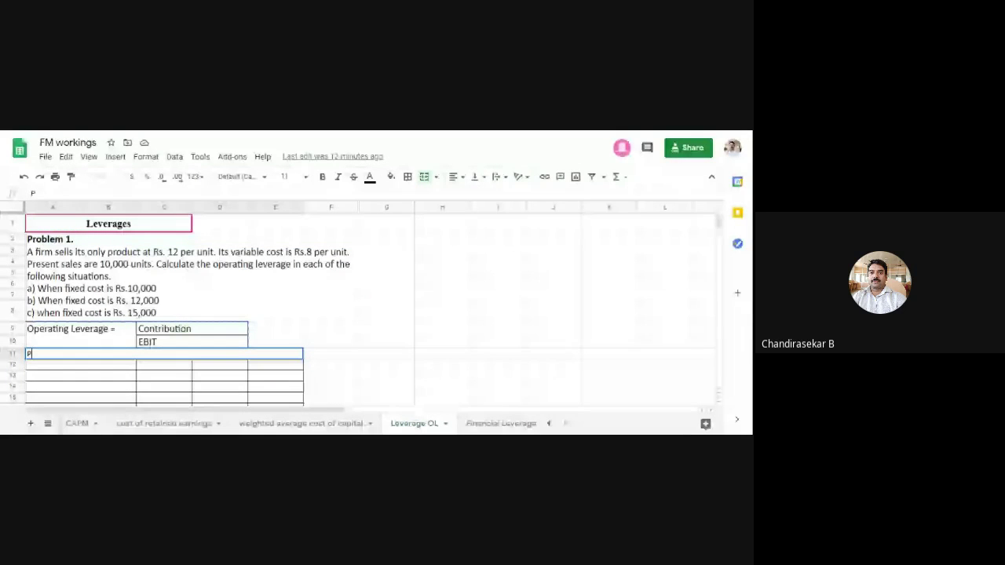
pyautogui.write('Profi')
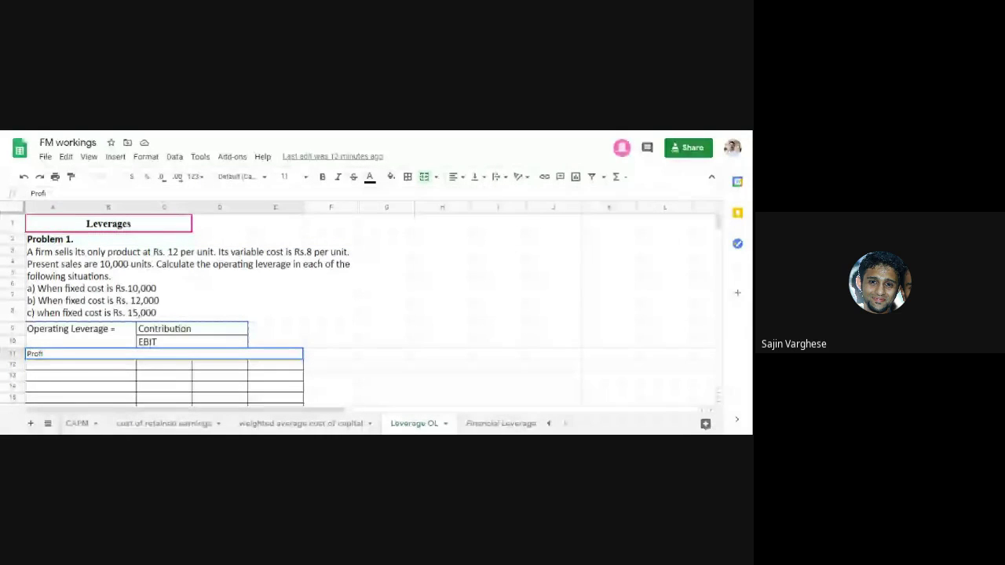
pyautogui.write('tability')
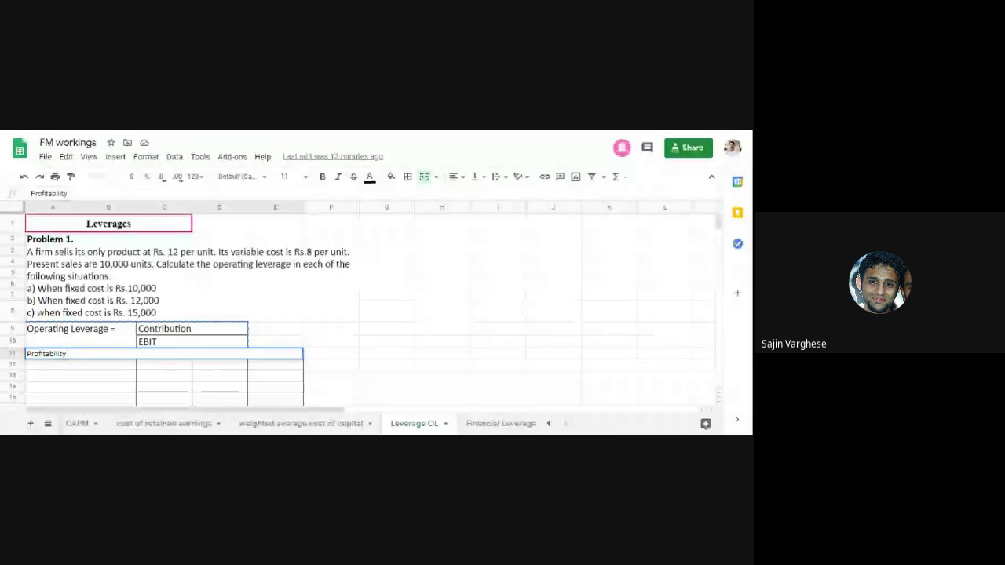
pyautogui.write(' Statemnet')
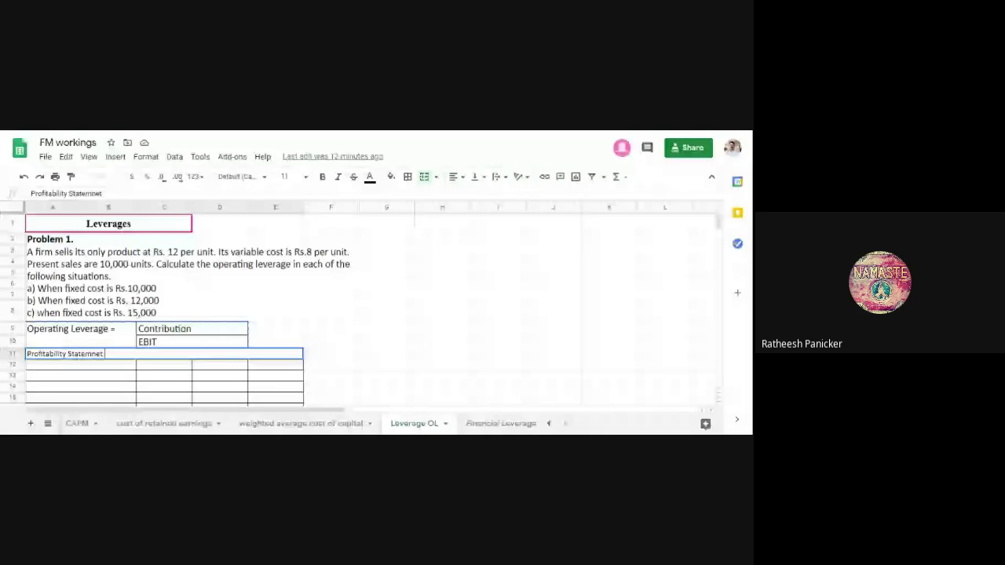
pyautogui.press('BackSpace')
pyautogui.press('BackSpace')
pyautogui.press('BackSpace')
pyautogui.write('ent')
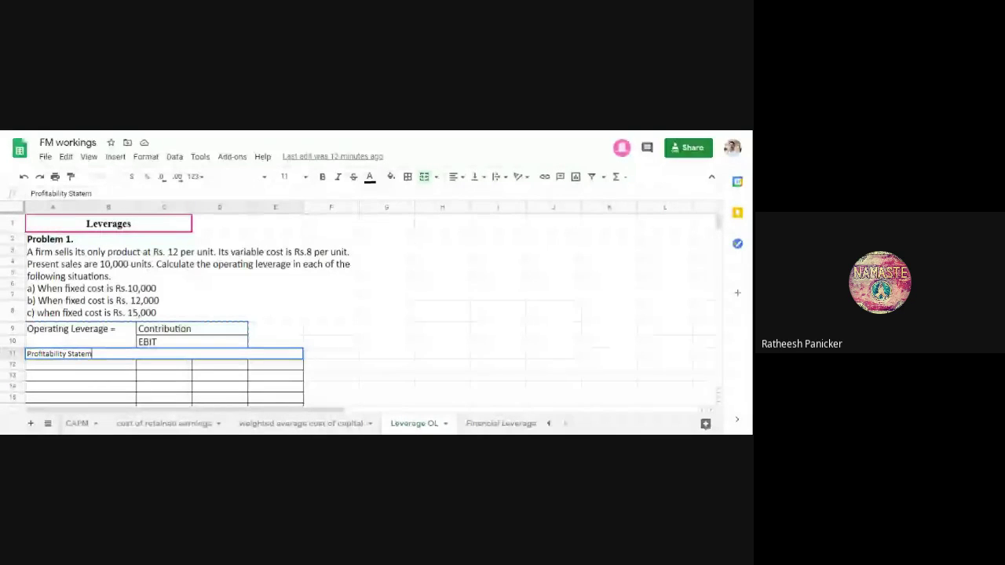
pyautogui.click(463, 342)
# - Set the font size of the profitability table, rows 11 to 21 across columns A to E, to 14
pyautogui.click(126, 354)
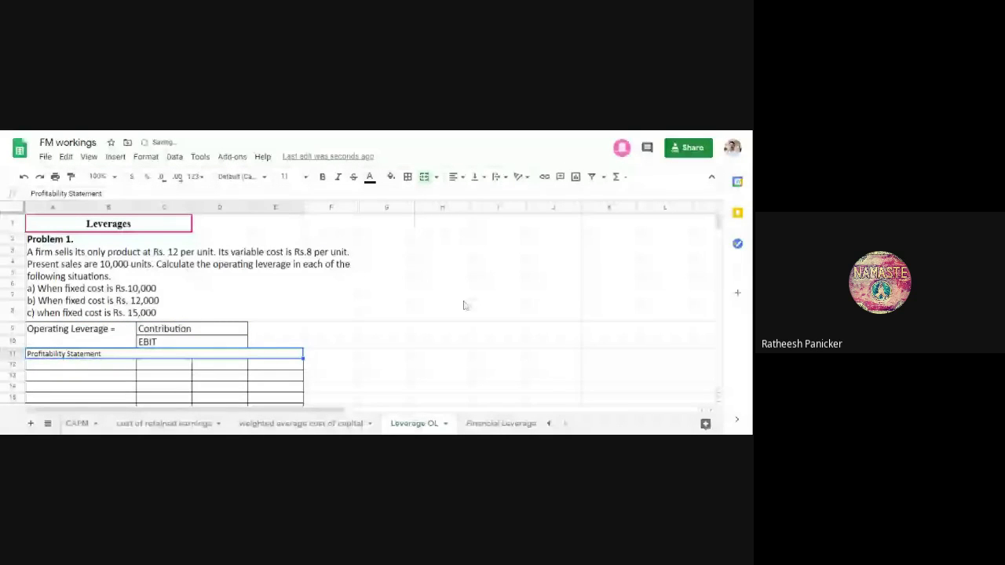
pyautogui.scroll(-2, 55, 343)
pyautogui.keyDown('shift'); pyautogui.click(66, 404); pyautogui.keyUp('shift')
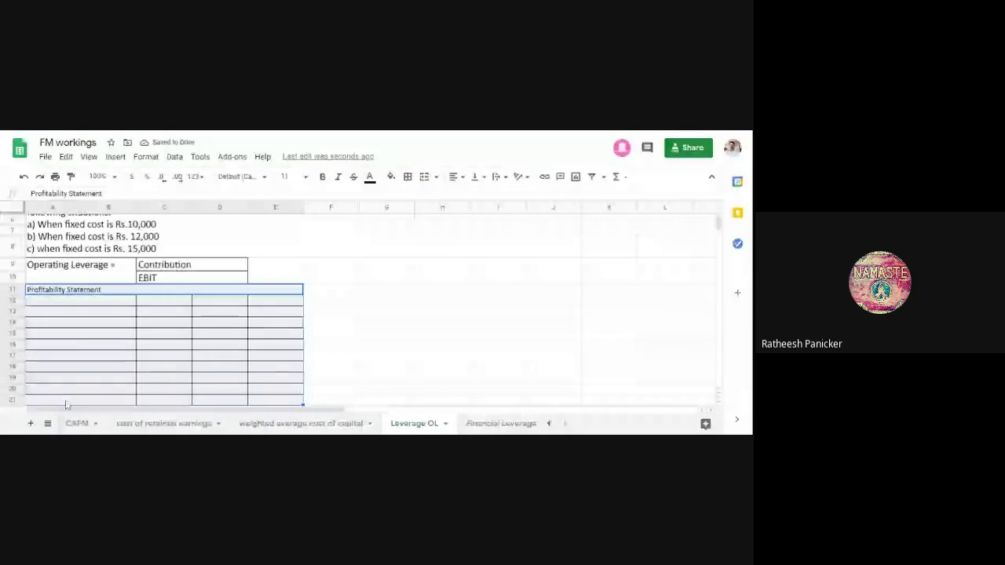
pyautogui.click(288, 177)
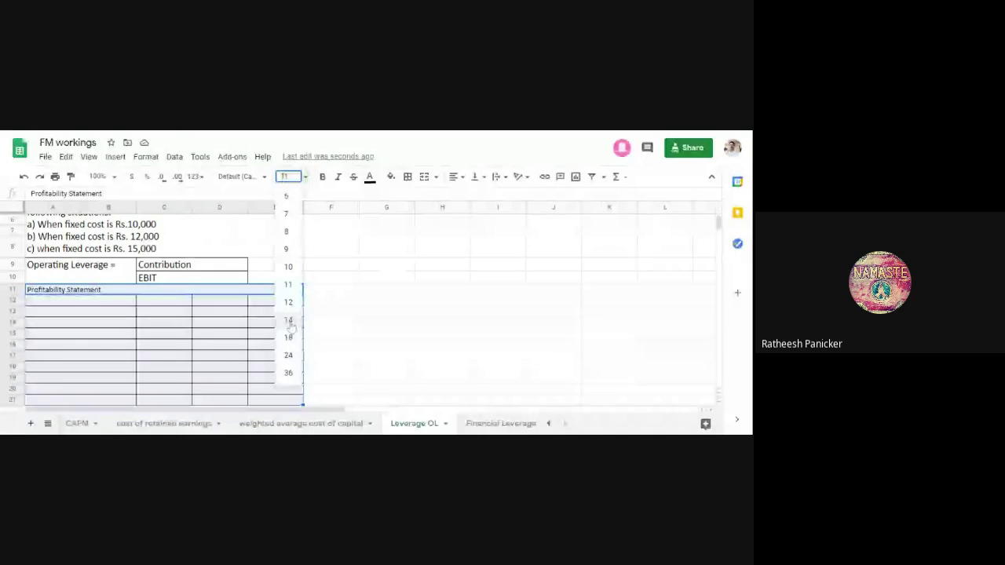
pyautogui.click(288, 321)
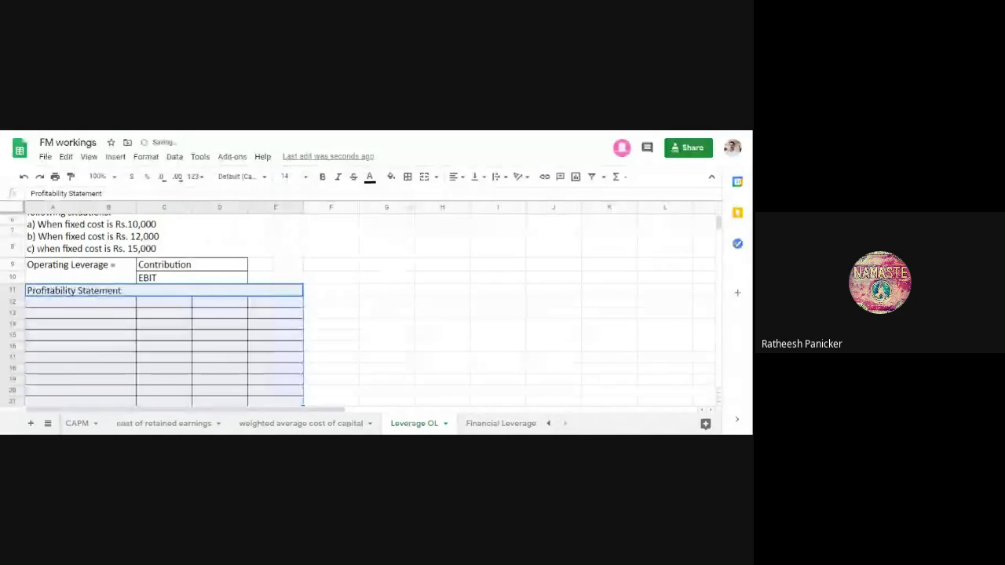
pyautogui.click(442, 246)
# - Make the "Profitability Statement" heading bold and center it horizontally
pyautogui.click(129, 292)
pyautogui.hotkey('ctrl', 'b')
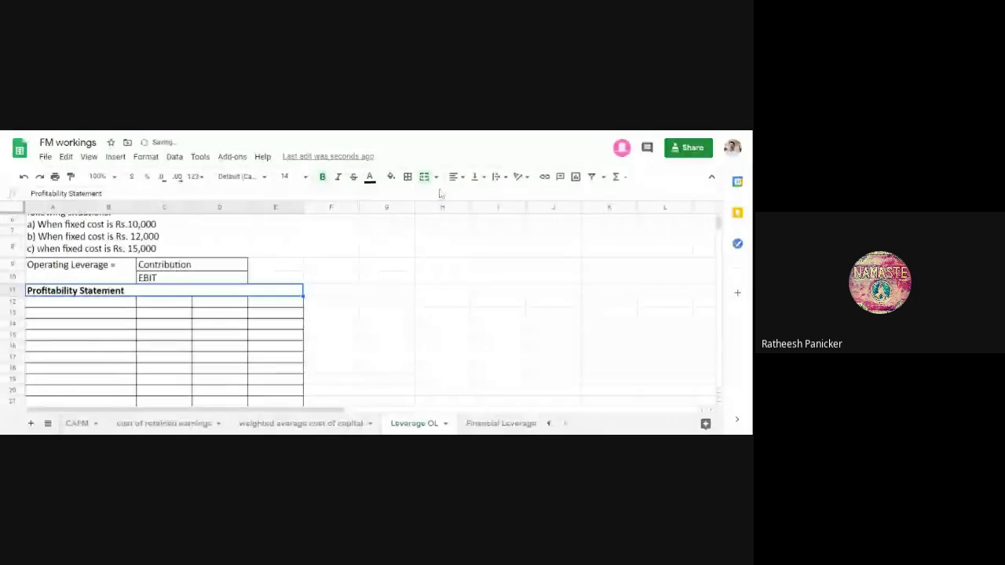
pyautogui.click(457, 177)
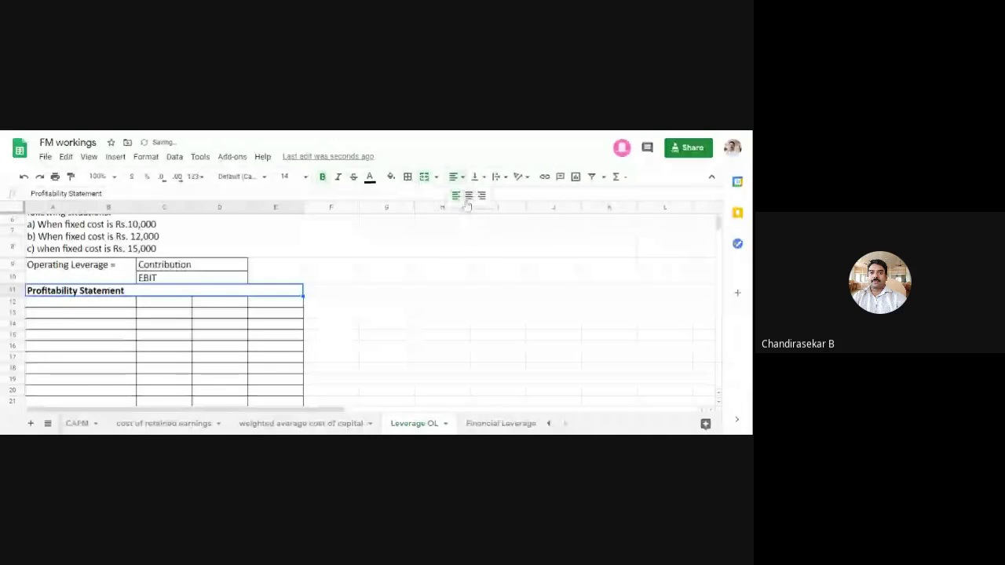
pyautogui.click(468, 196)
pyautogui.click(442, 277)
pyautogui.scroll(2, 215, 314)
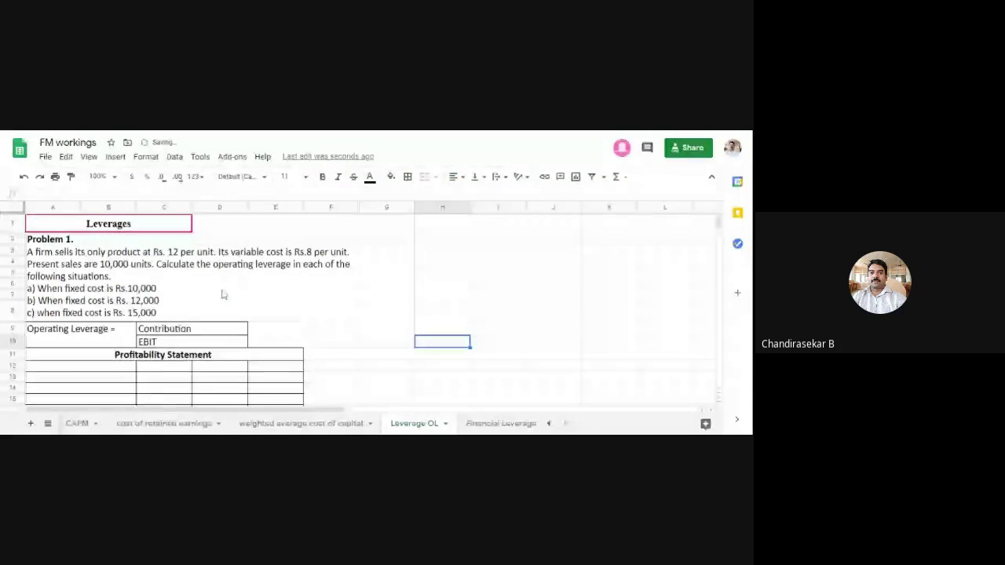
# - Label the three situation columns a, b and c in cells C12, D12 and E12
pyautogui.click(174, 367)
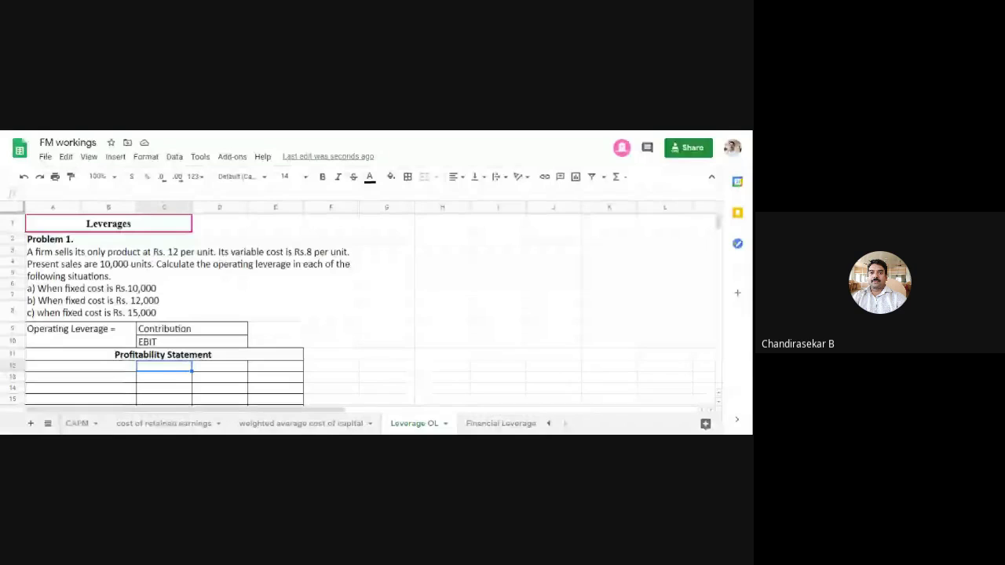
pyautogui.write('a')
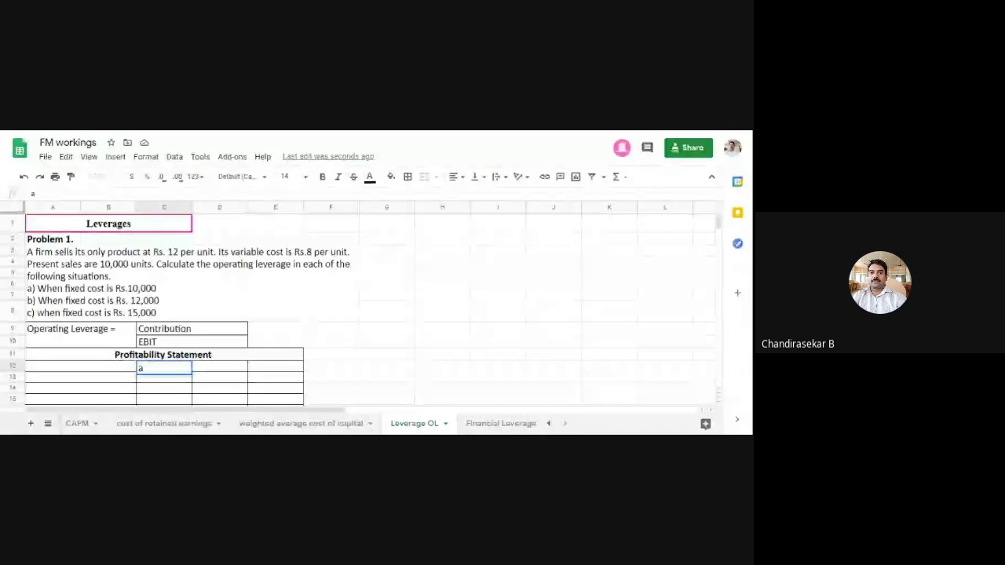
pyautogui.click(232, 369)
pyautogui.write('b')
pyautogui.click(280, 371)
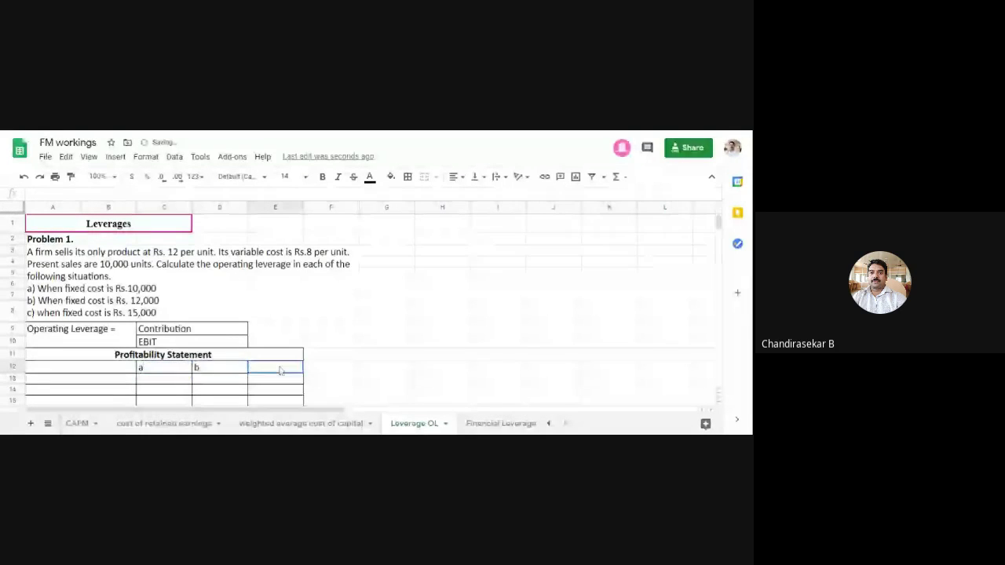
pyautogui.write('c')
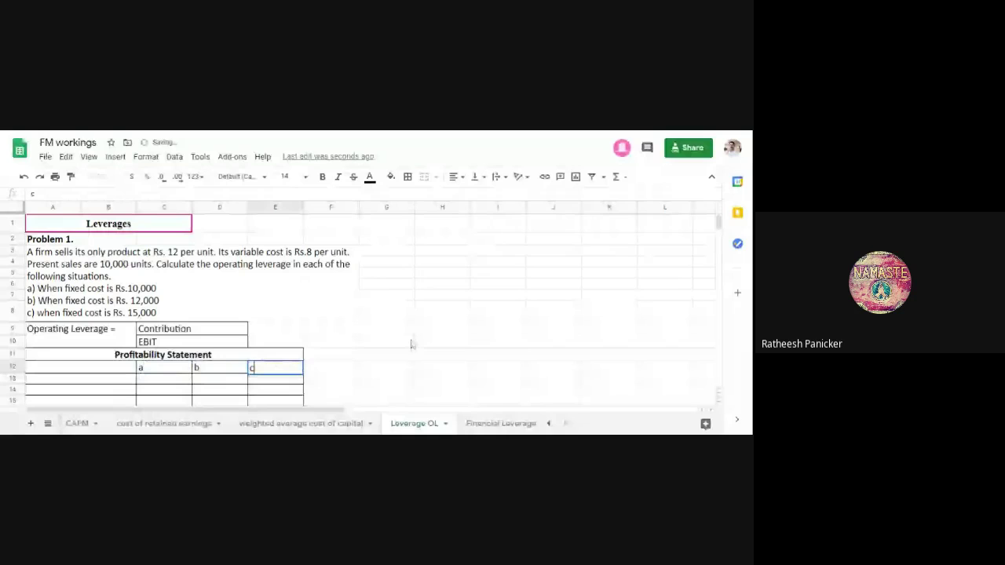
# - Center the column labels in C12:E12 horizontally
pyautogui.click(154, 372)
pyautogui.moveTo(154, 372); pyautogui.dragTo(284, 373)
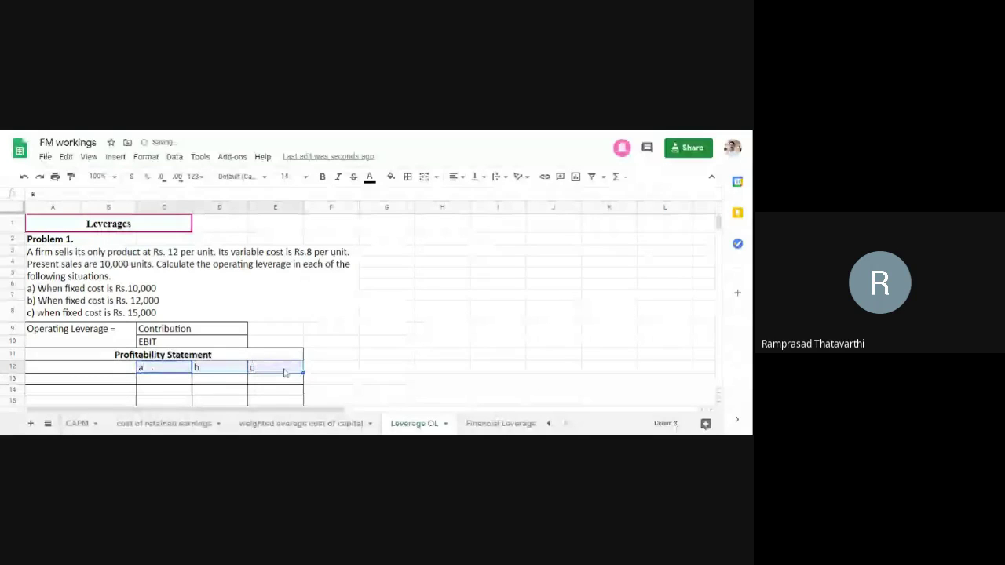
pyautogui.click(453, 176)
pyautogui.click(467, 196)
pyautogui.click(498, 283)
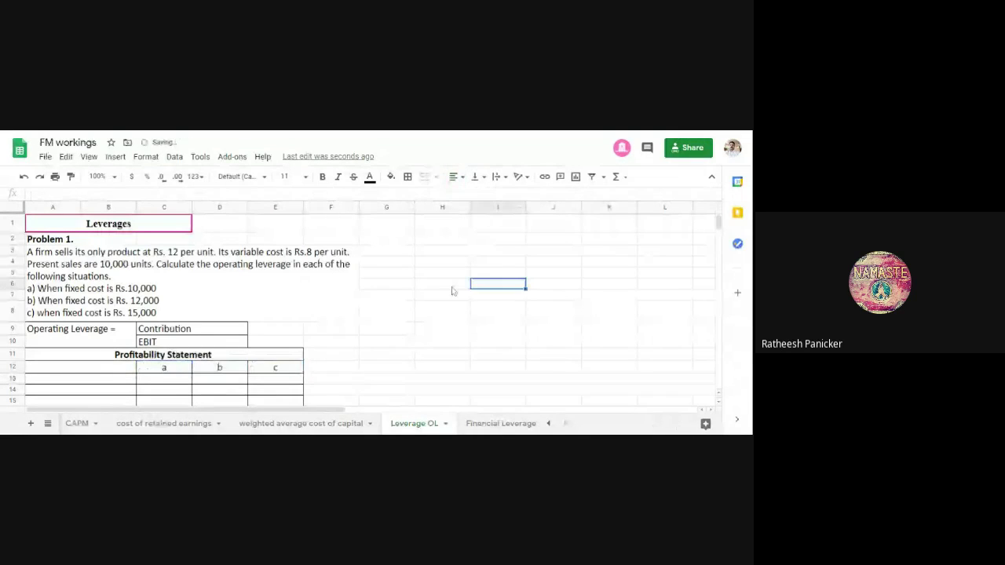
pyautogui.scroll(-2, 235, 307)
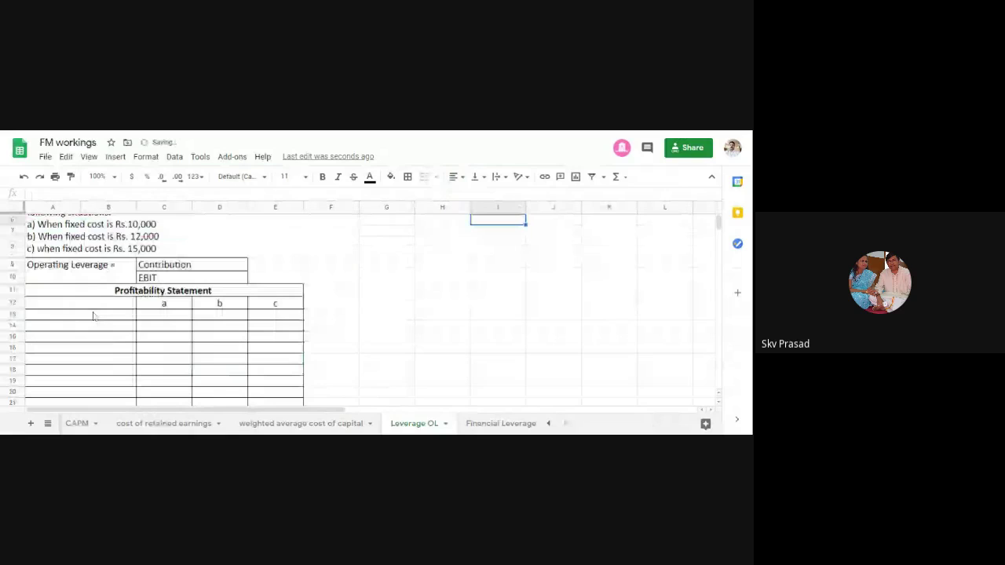
# - Label the first line of the profitability statement in row 13 "Sales (10,000 x 12)"
pyautogui.click(87, 318)
pyautogui.write('S')
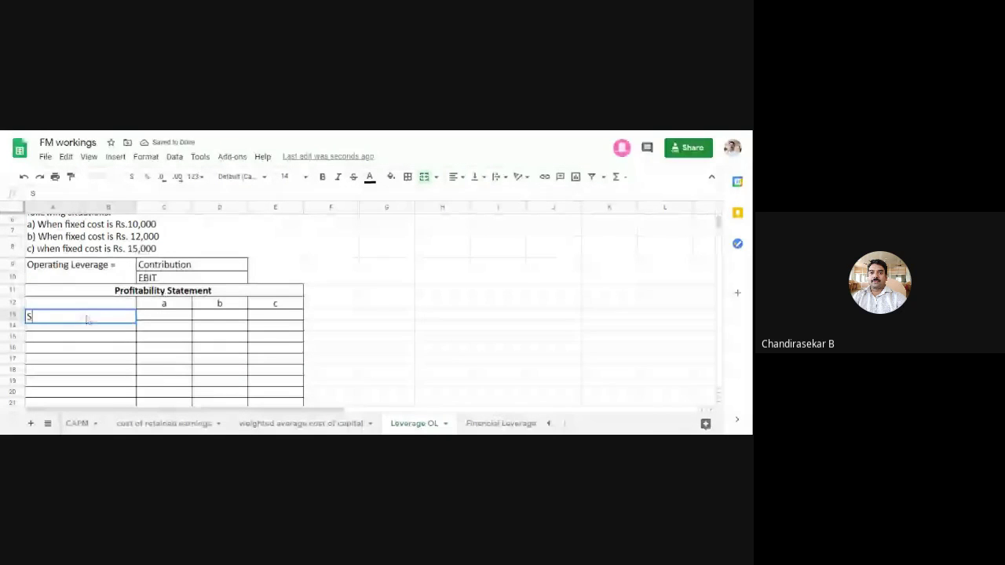
pyautogui.write('e')
pyautogui.write('les')
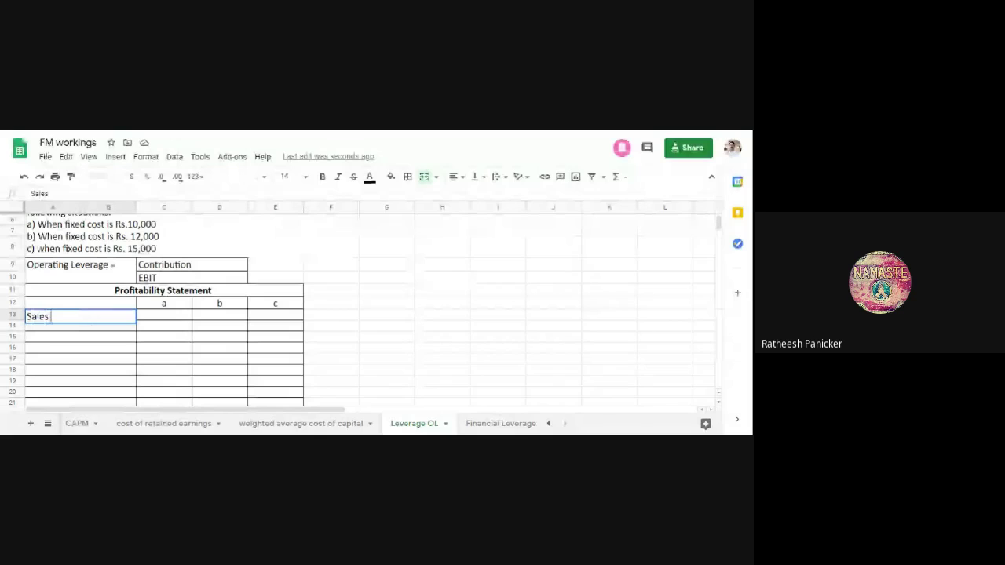
pyautogui.scroll(2, 267, 324)
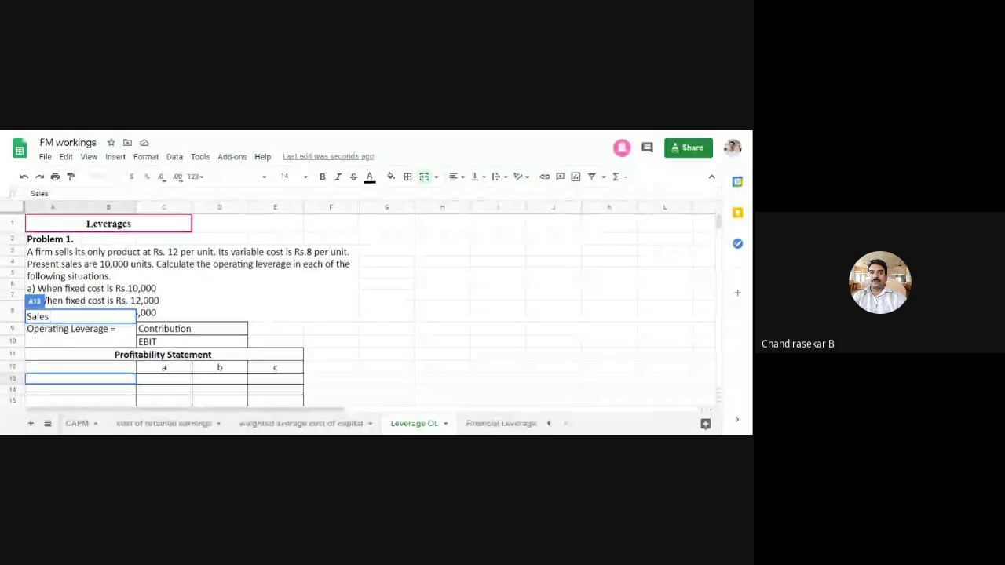
pyautogui.scroll(-1, 113, 359)
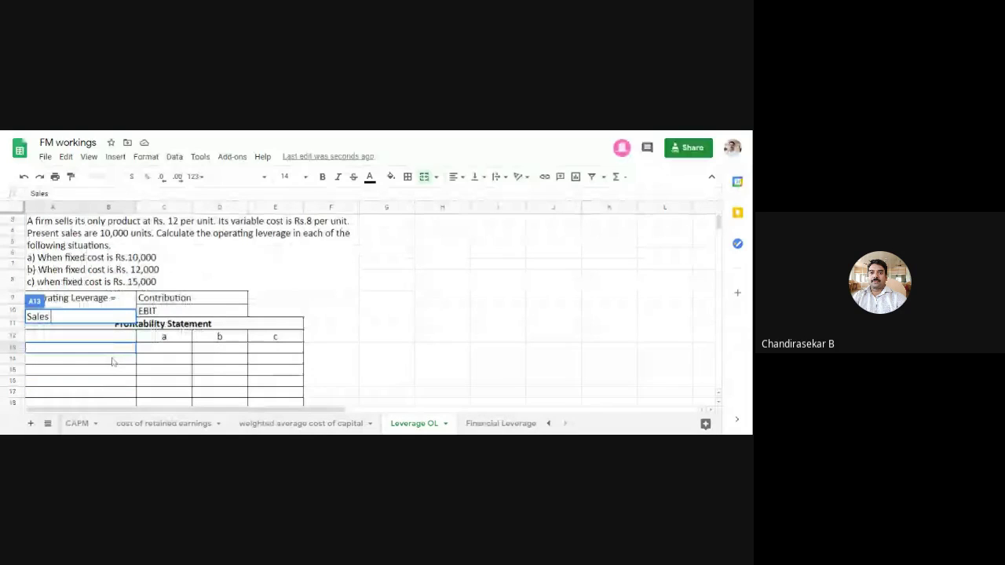
pyautogui.scroll(-1, 94, 345)
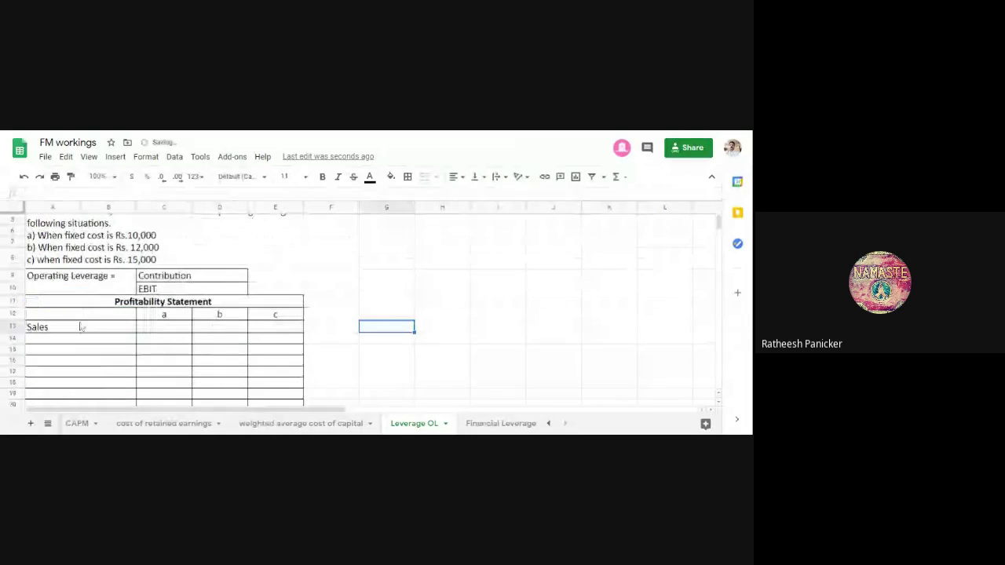
pyautogui.click(80, 326)
pyautogui.doubleClick(80, 326)
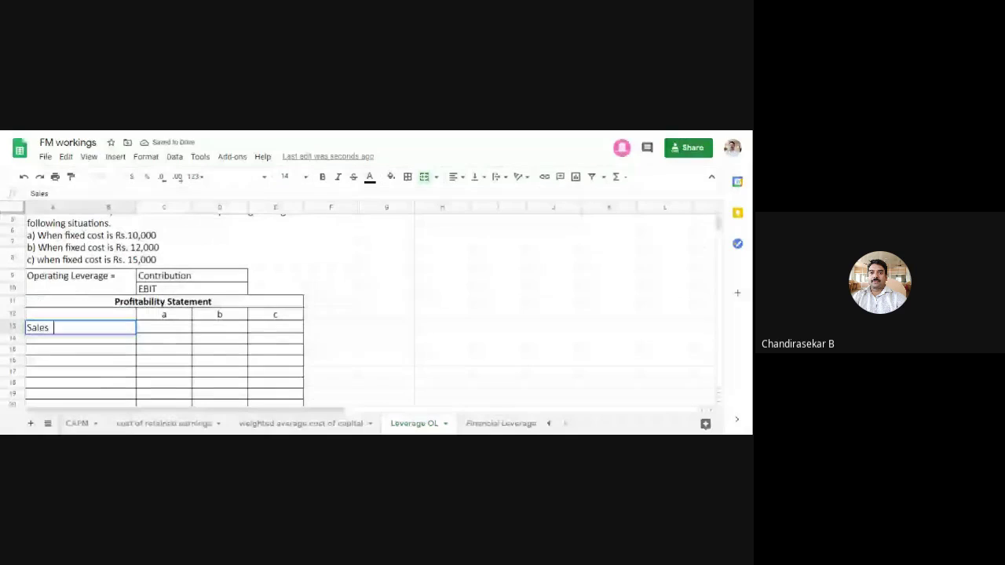
pyautogui.write('(1')
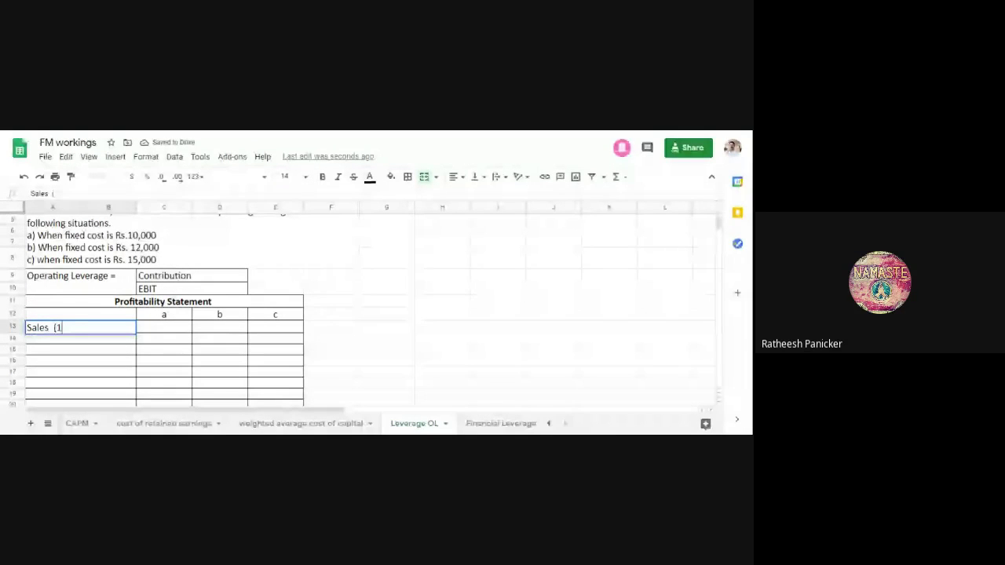
pyautogui.write('0,000 x ')
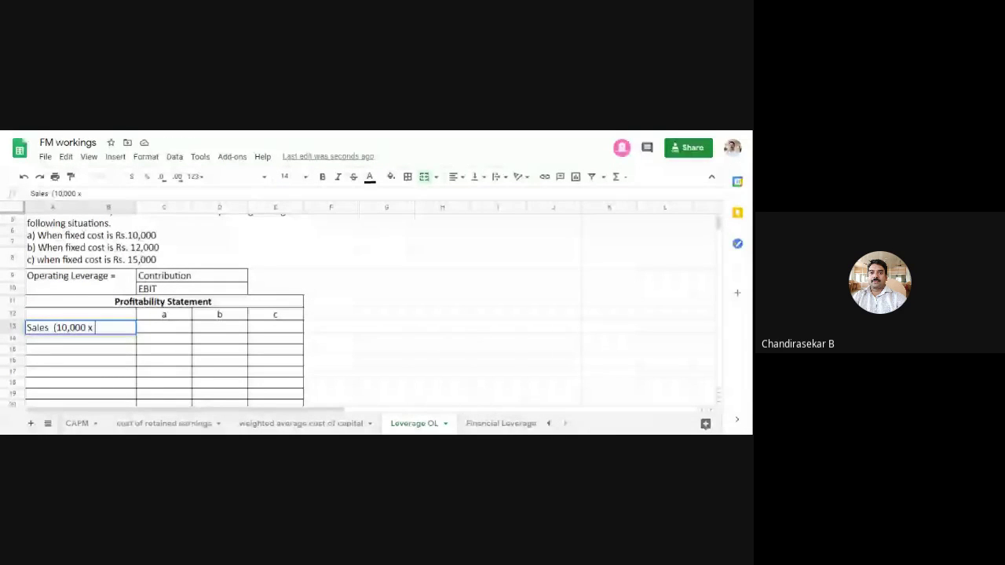
pyautogui.write('12)')
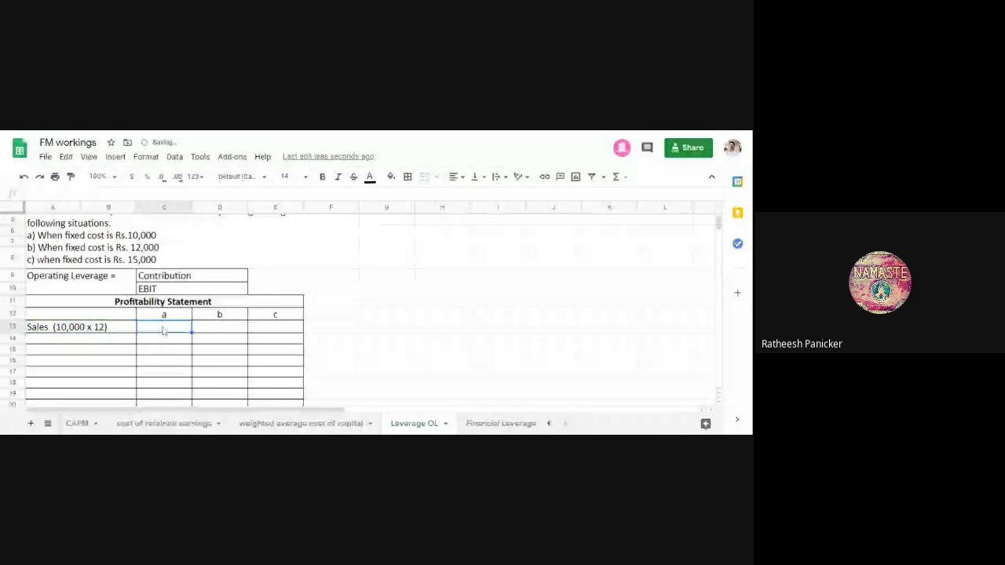
# - Enter sales of 1,20,000 for situations a, b and c in cells C13, D13 and E13
pyautogui.write('1,20,')
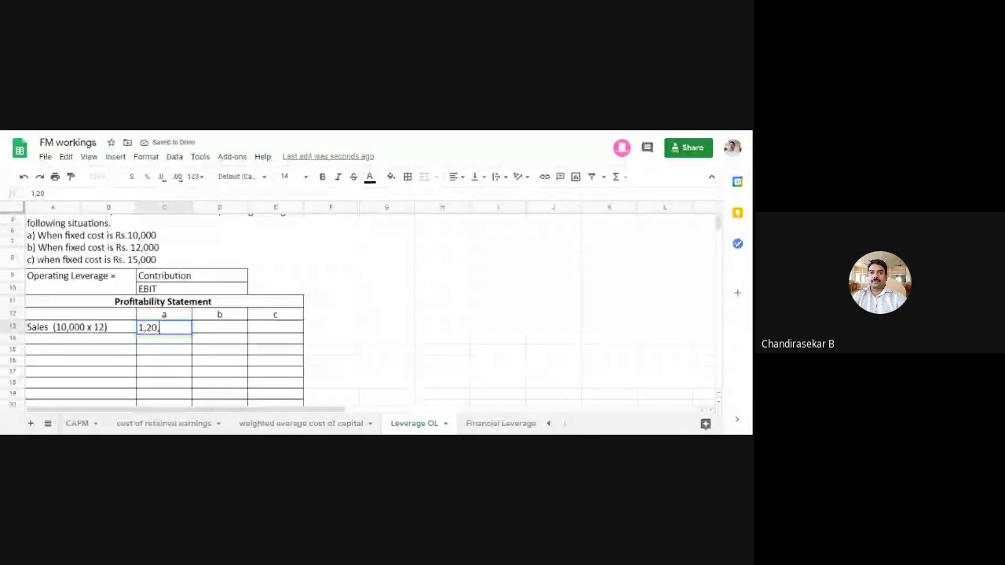
pyautogui.write('000')
pyautogui.press('Tab')
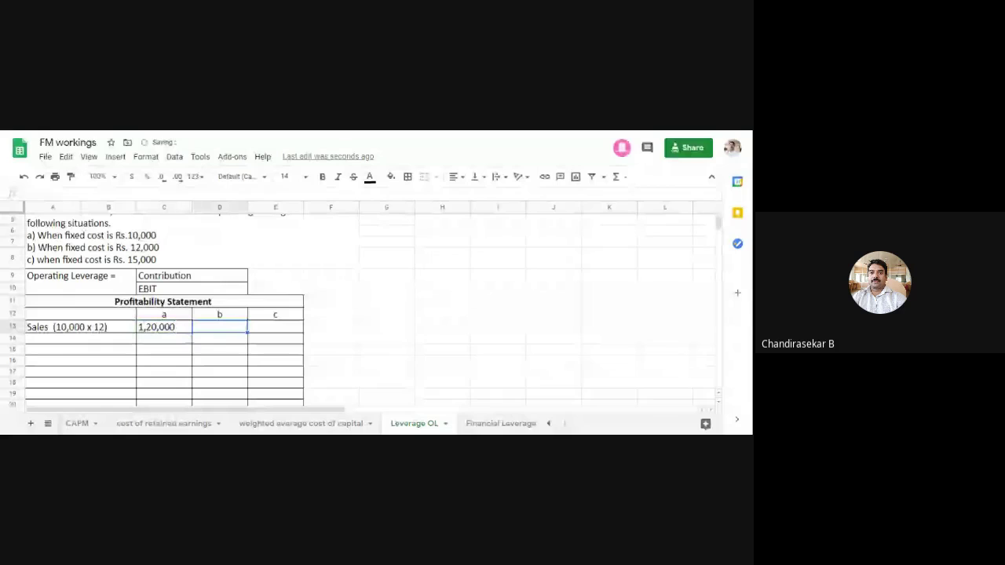
pyautogui.write('1,20,000')
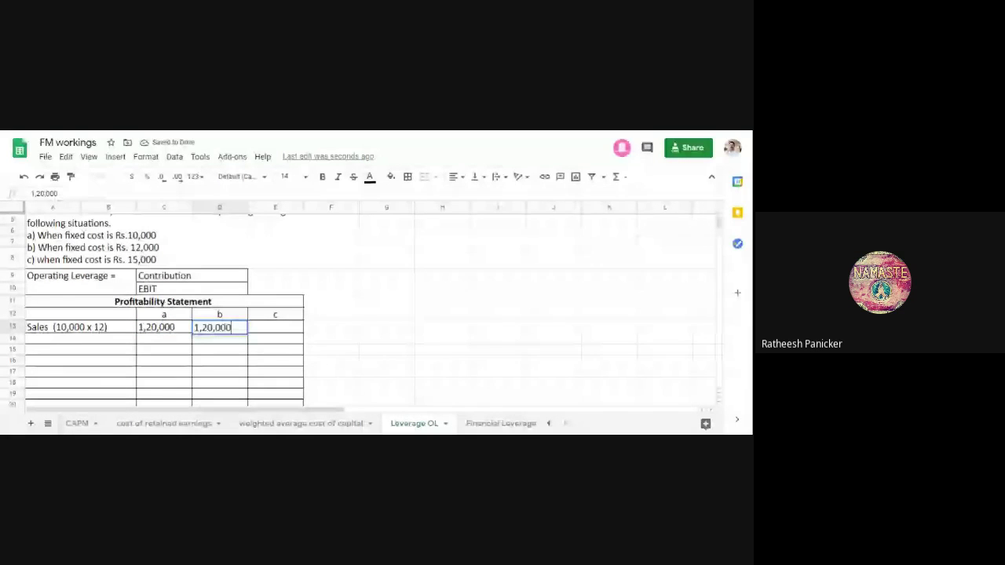
pyautogui.press('Tab')
pyautogui.write('1,20,00')
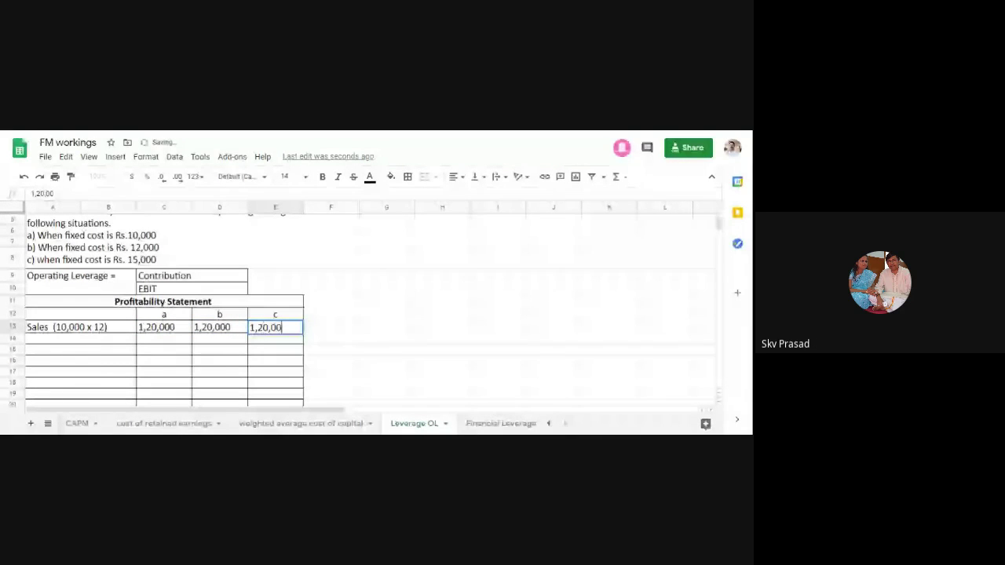
pyautogui.write('0')
pyautogui.click(479, 343)
# - Add the label "(Less) Variable cost" in row 14 below the sales line
pyautogui.click(36, 346)
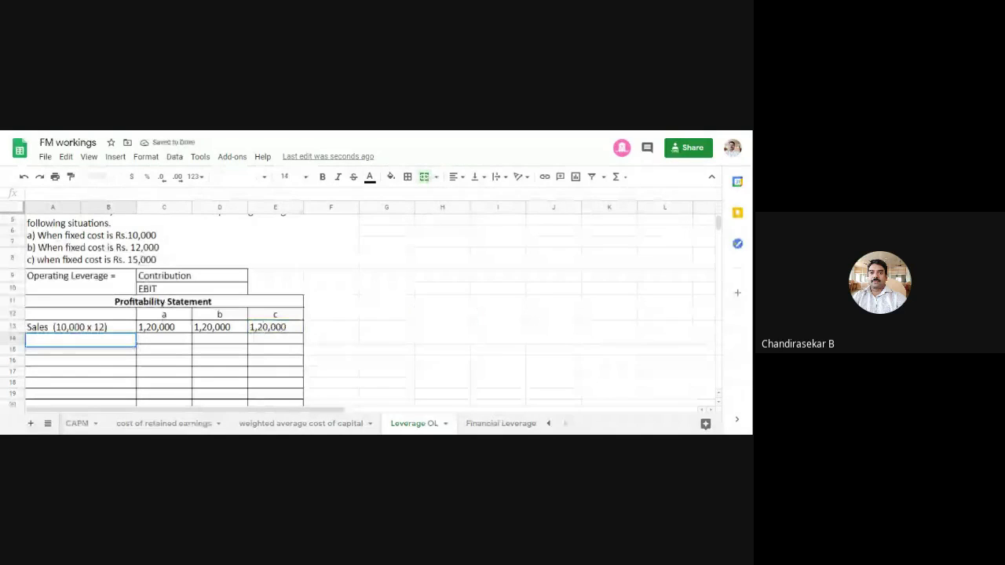
pyautogui.write('(Le')
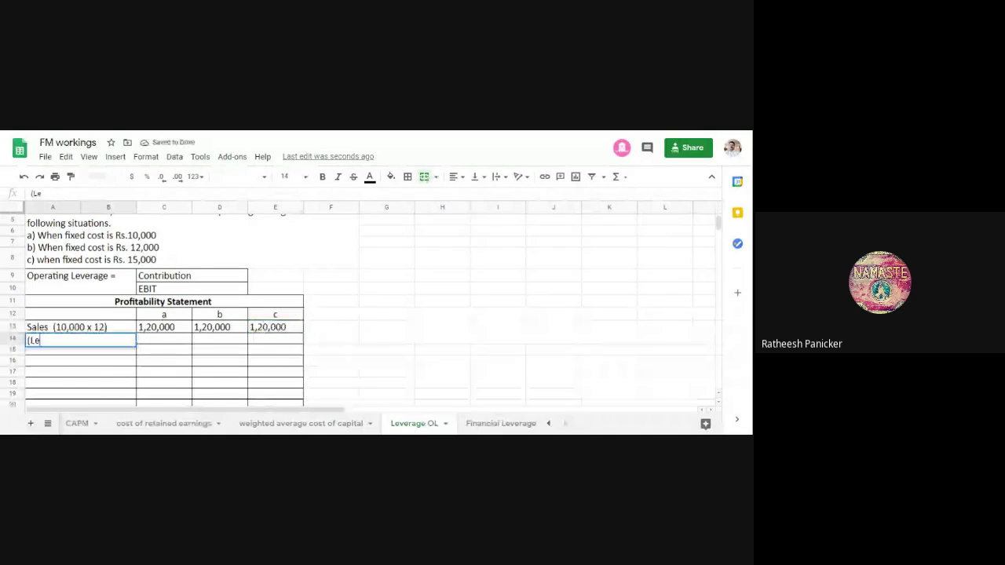
pyautogui.write('ss) Vai')
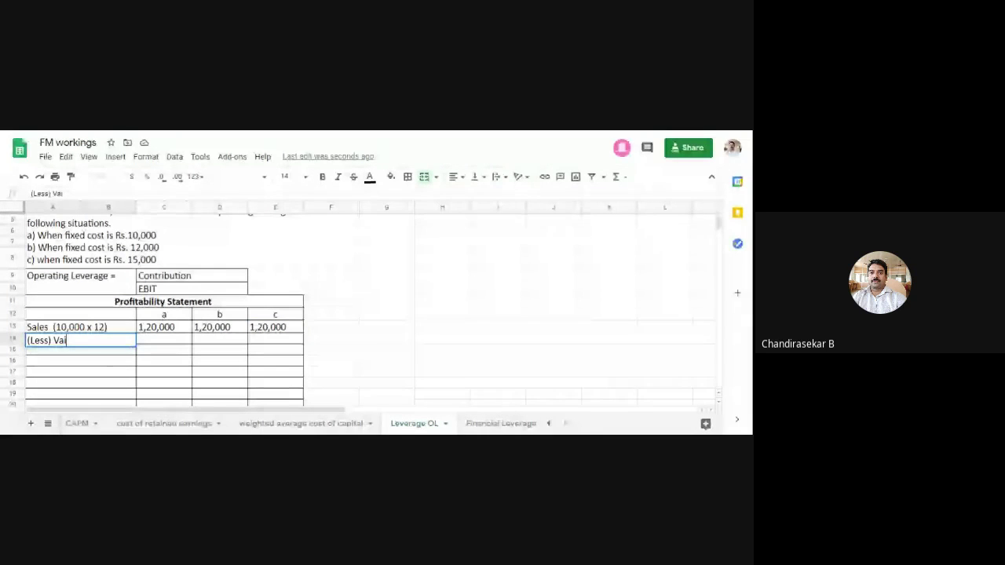
pyautogui.press('BackSpace')
pyautogui.write('riable ')
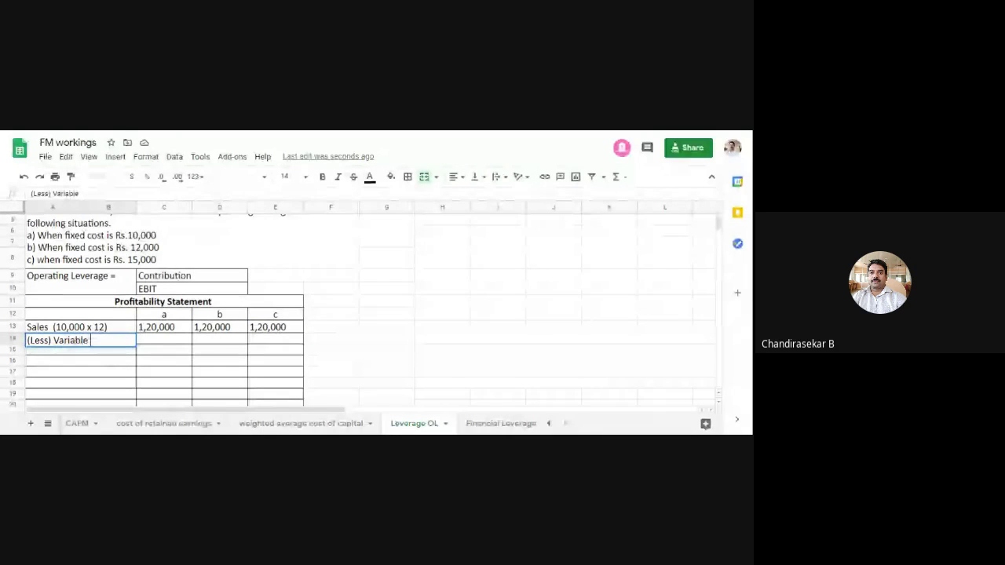
pyautogui.write('cost')
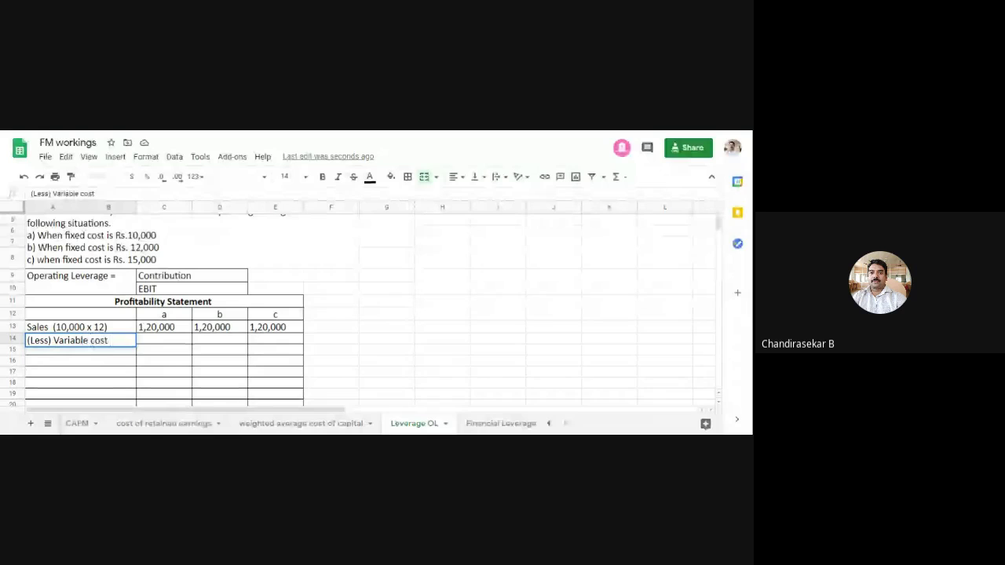
pyautogui.click(442, 315)
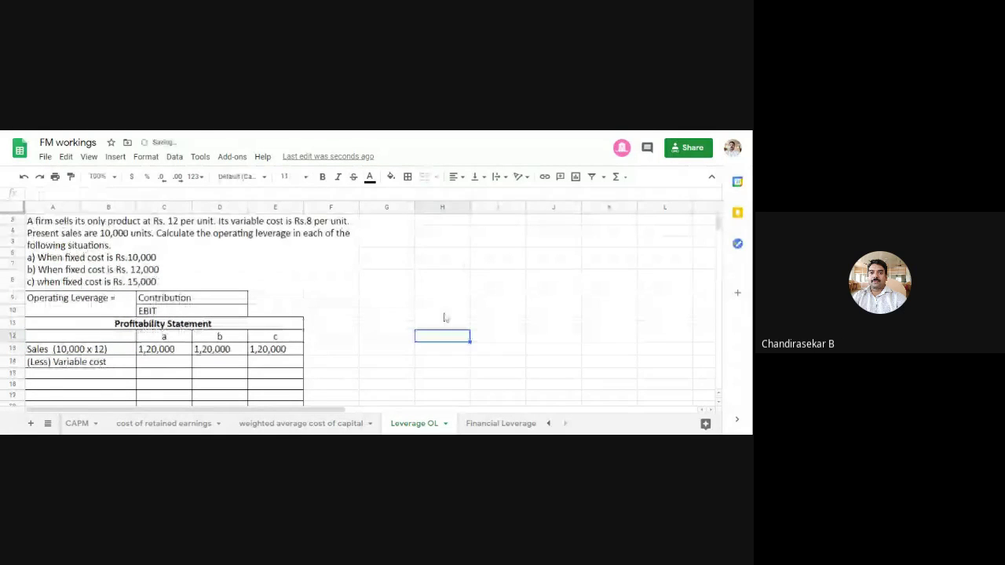
# - Extend the variable cost label in row 14 with "(10,000 x 8)" and widen column B to fit it
pyautogui.scroll(2, 259, 270)
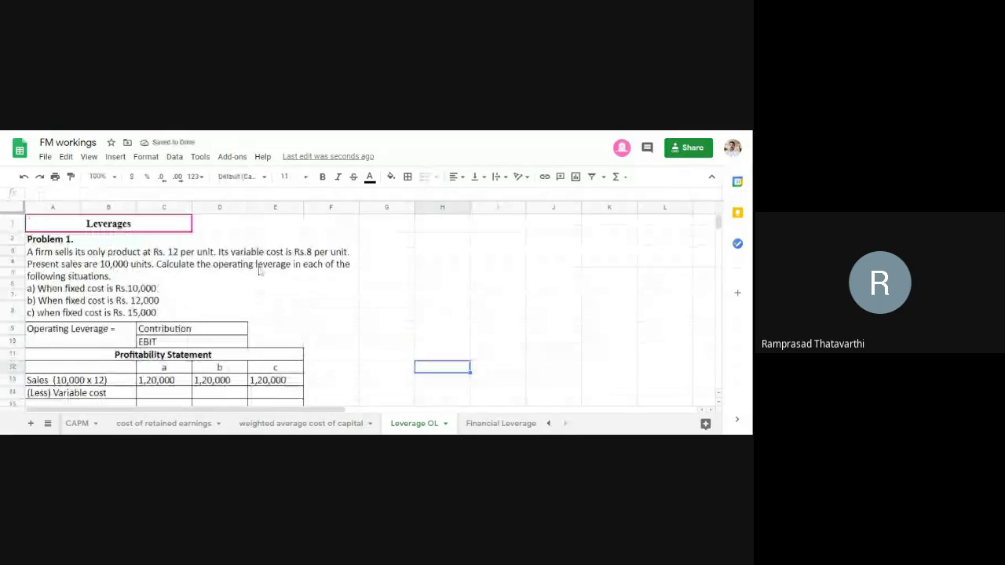
pyautogui.click(124, 395)
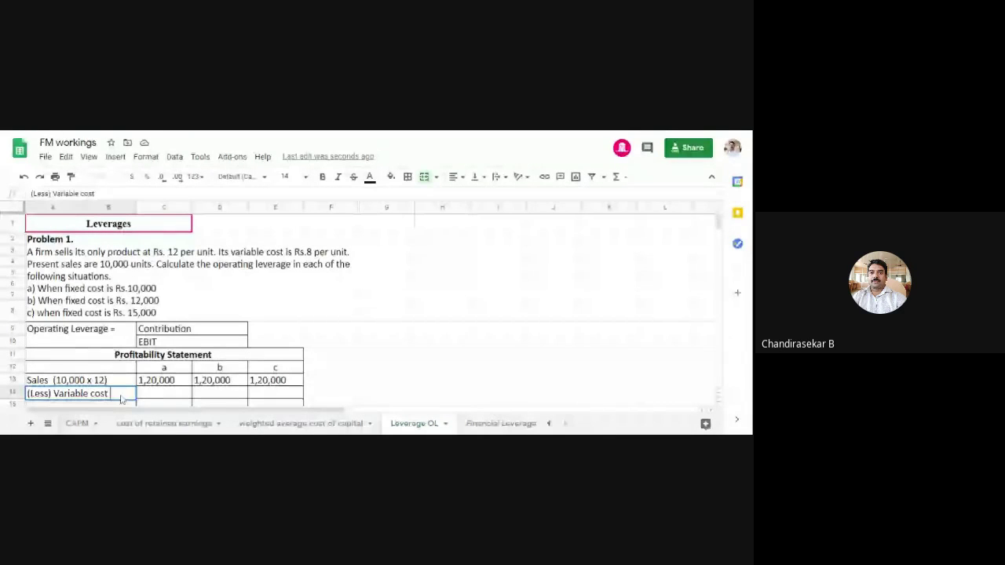
pyautogui.doubleClick(121, 397)
pyautogui.write('(8')
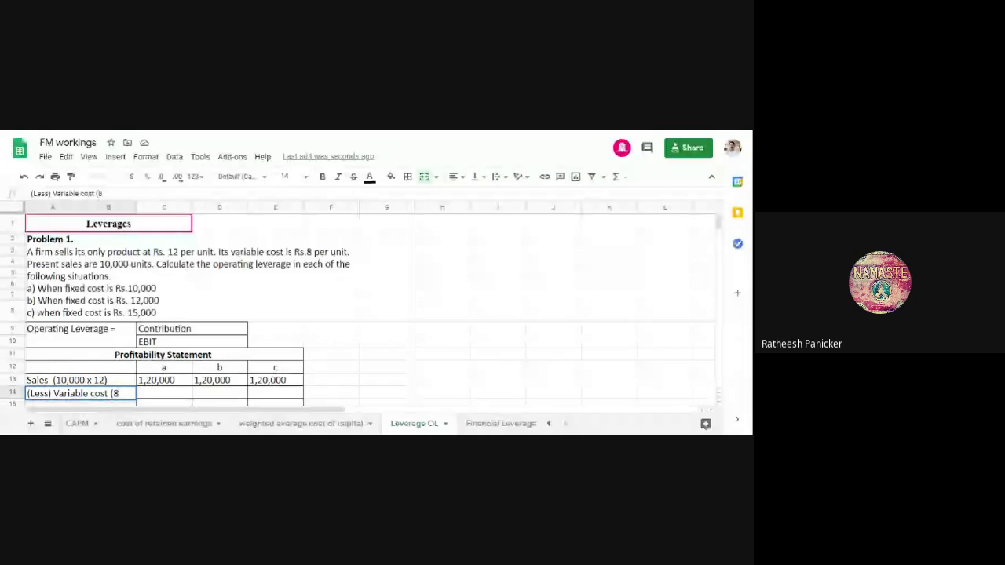
pyautogui.write(')')
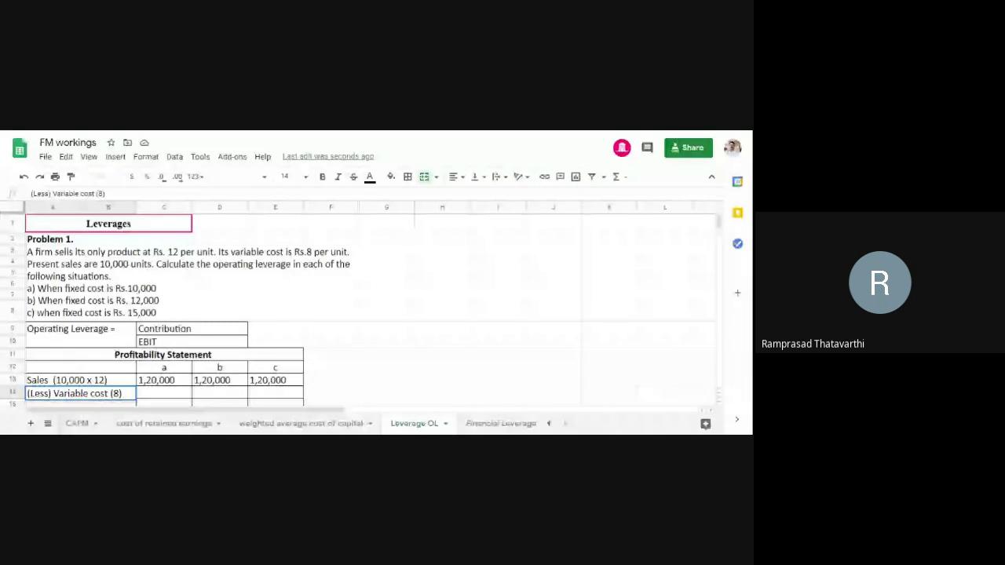
pyautogui.press('Left')
pyautogui.press('Left')
pyautogui.write('10,000')
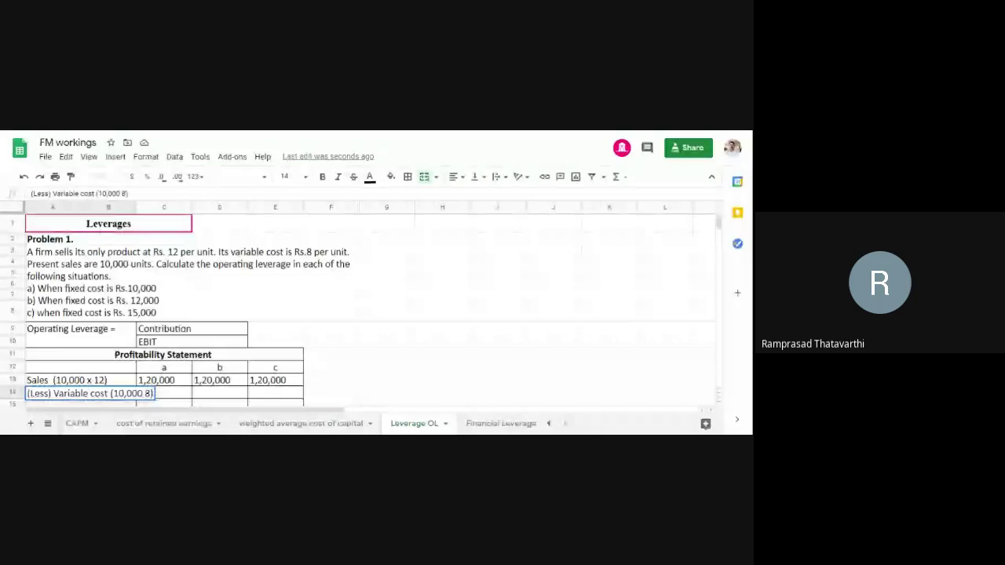
pyautogui.click(386, 367)
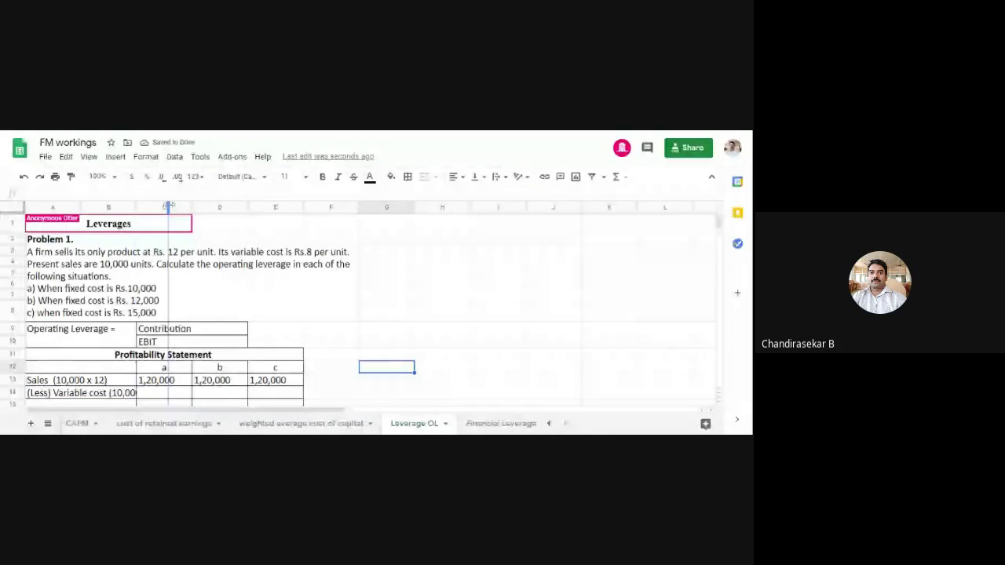
pyautogui.moveTo(168, 206); pyautogui.dragTo(169, 206)
# - Enter a variable cost of 80,000 for situations a, b and c in cells C14, D14 and E14
pyautogui.click(220, 394)
pyautogui.scroll(-3, 343, 348)
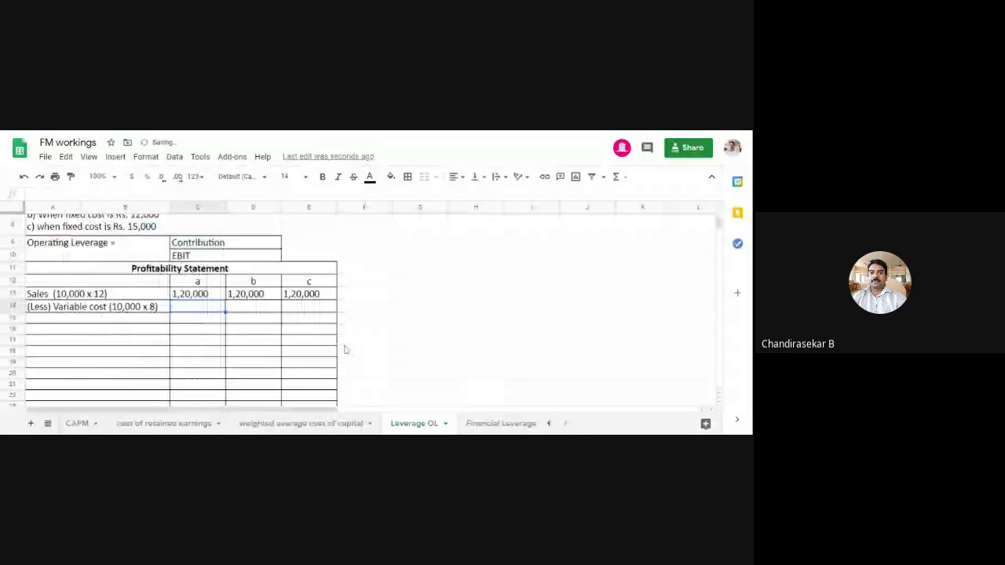
pyautogui.write('80,000')
pyautogui.press('Tab')
pyautogui.write('80,000')
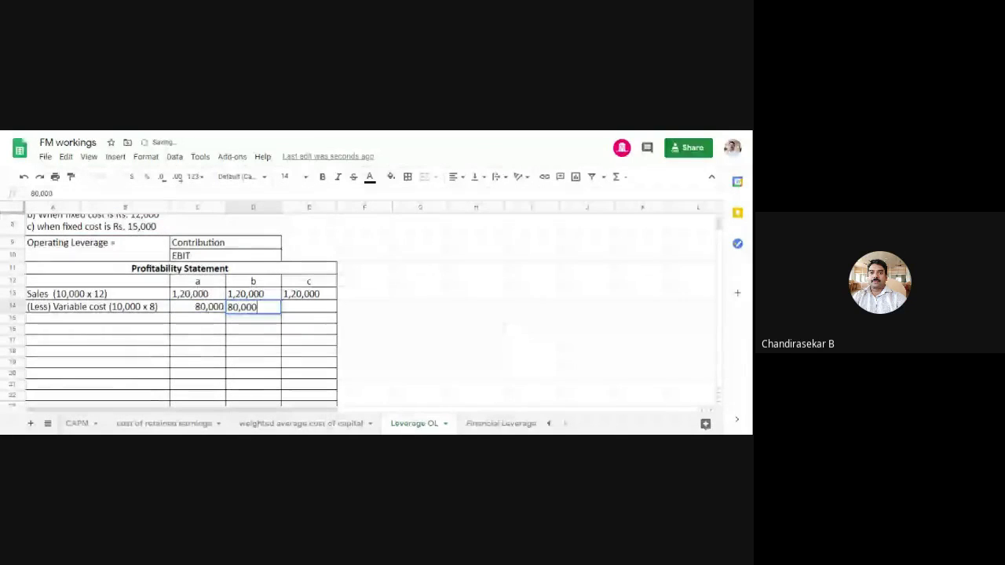
pyautogui.press('Tab')
pyautogui.write('80,000')
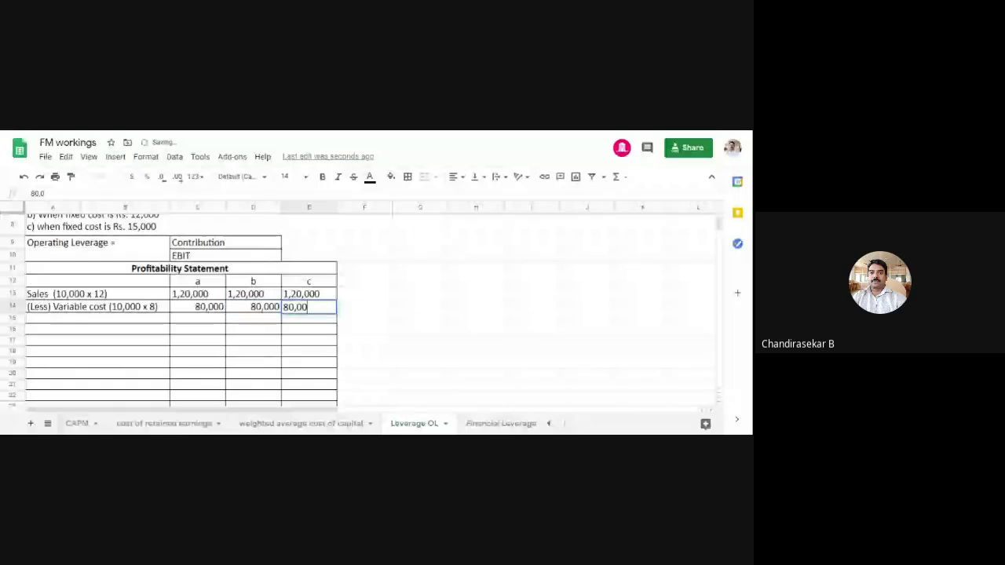
pyautogui.click(420, 281)
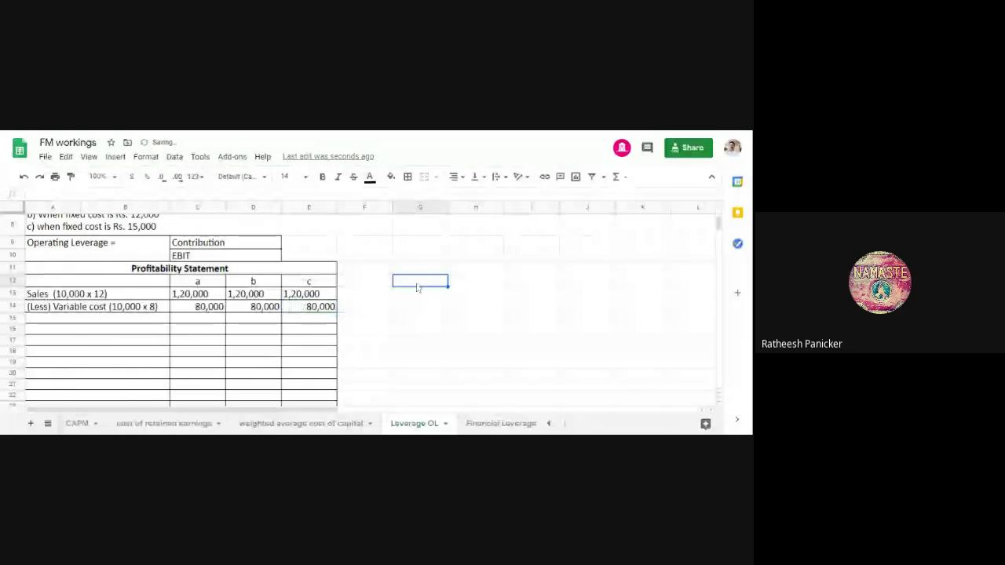
# - Right-align the amount cells C13:E21 of the profitability statement
pyautogui.moveTo(193, 293); pyautogui.dragTo(336, 393)
pyautogui.click(453, 176)
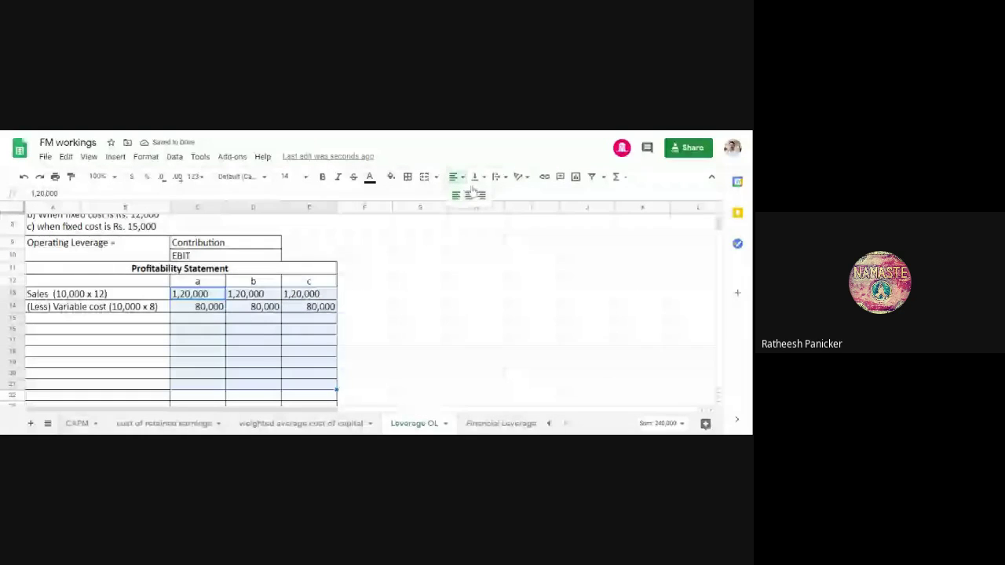
pyautogui.click(480, 194)
pyautogui.click(499, 340)
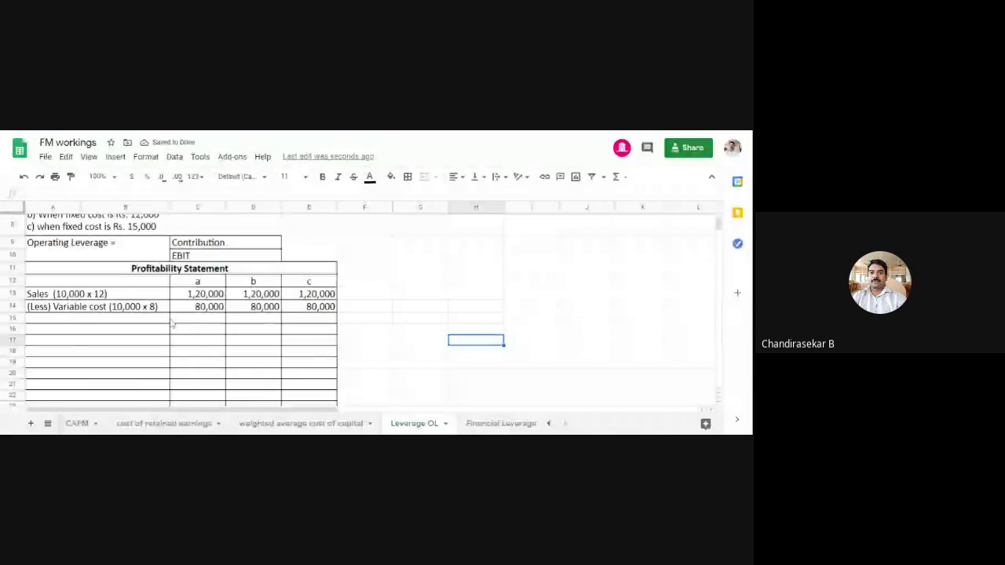
# - Add the label "Contribution" in row 15 below the variable cost line and make it bold
pyautogui.click(156, 322)
pyautogui.write('C')
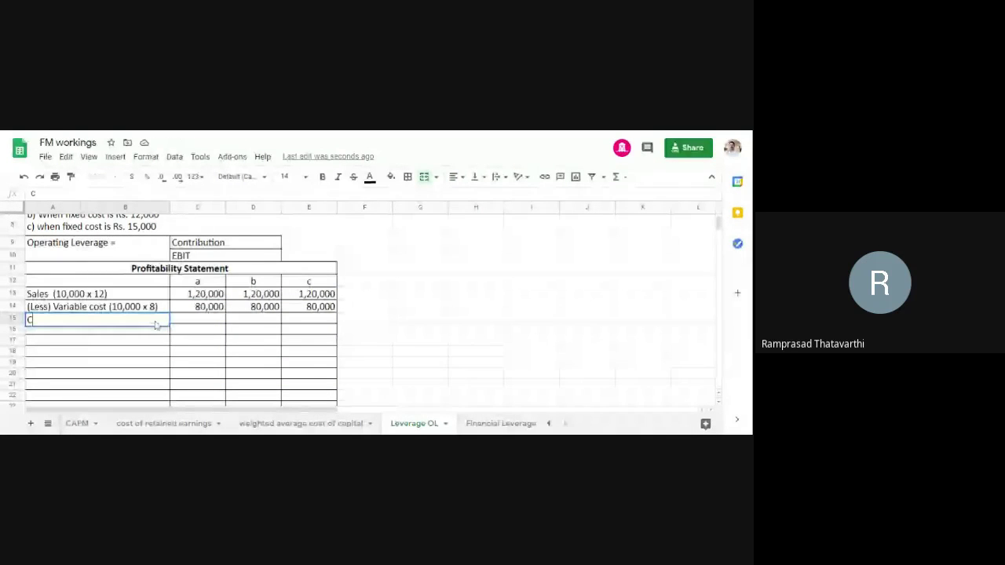
pyautogui.write('ontributio')
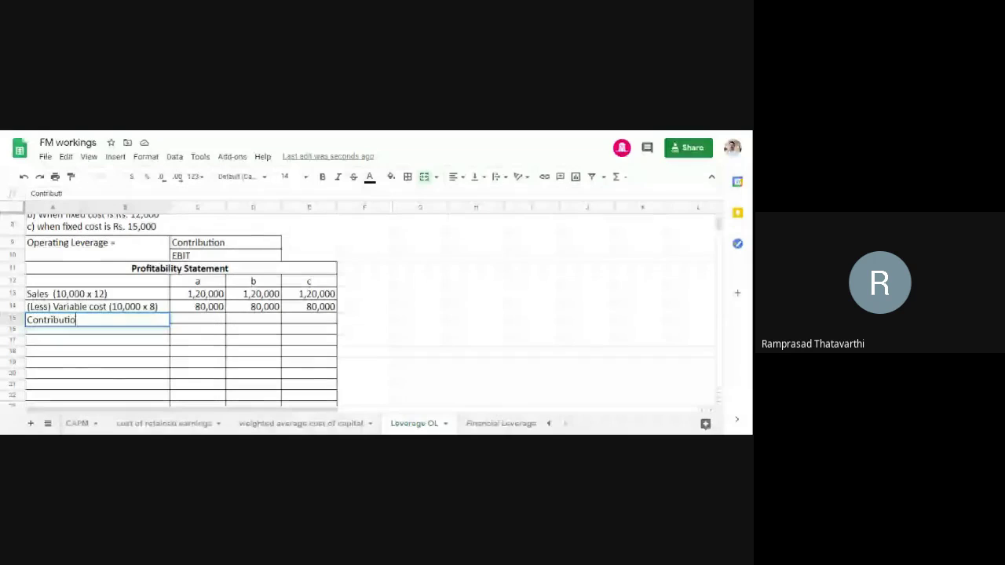
pyautogui.write('n')
pyautogui.click(420, 332)
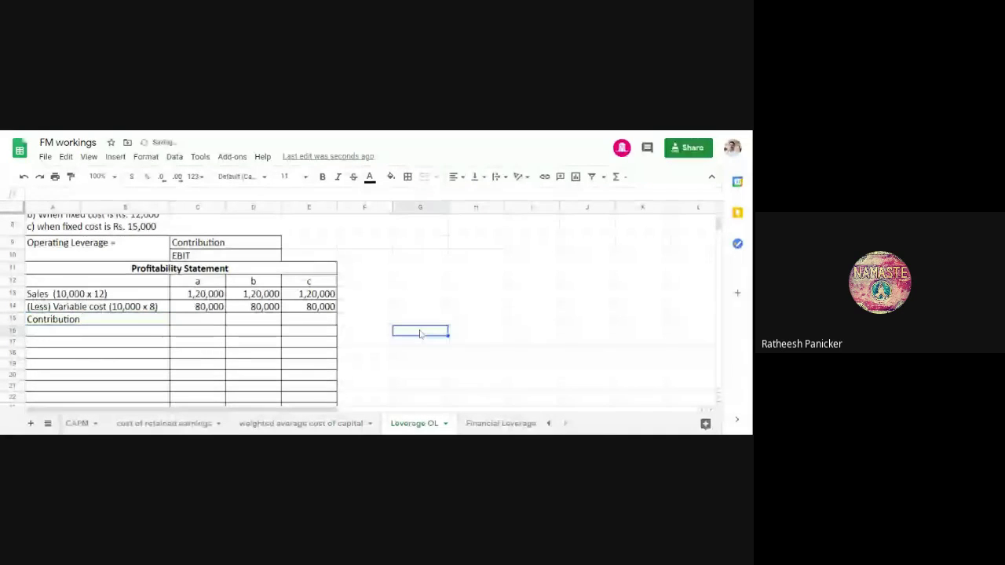
pyautogui.click(94, 320)
pyautogui.hotkey('ctrl', 'b')
pyautogui.click(420, 306)
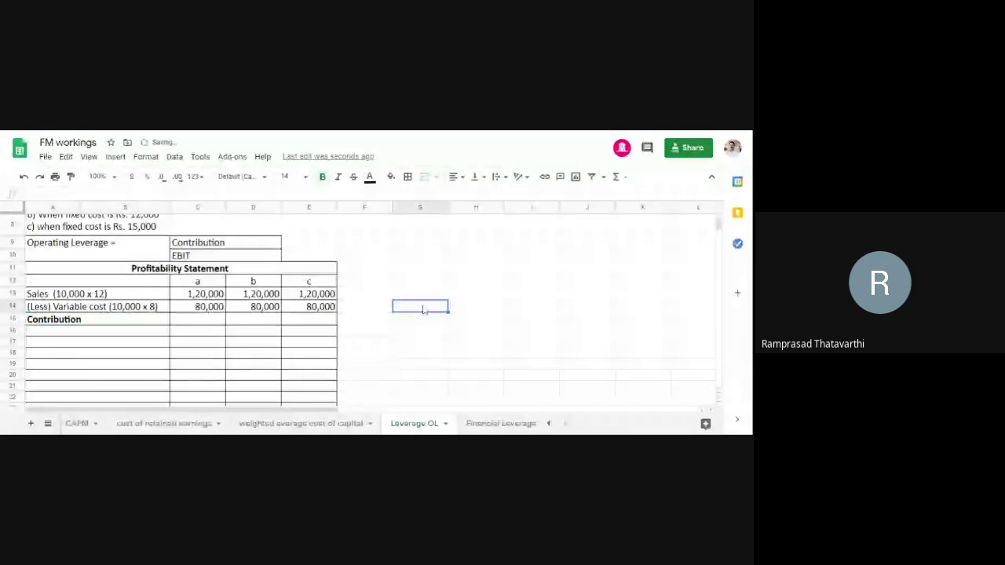
# - Enter a contribution of 40,000 for situations a, b and c in cells C15, D15 and E15
pyautogui.click(202, 319)
pyautogui.write('40')
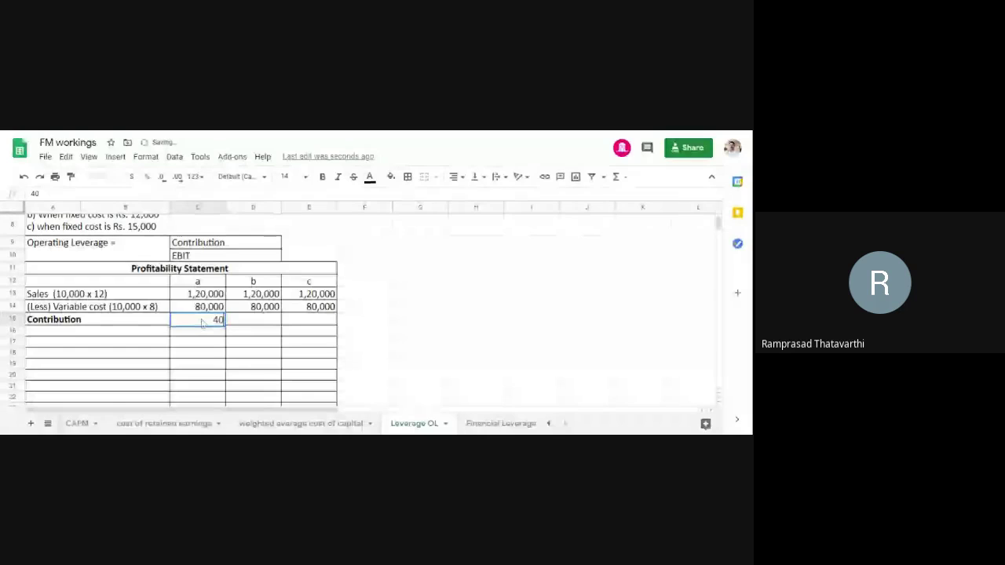
pyautogui.write(',000')
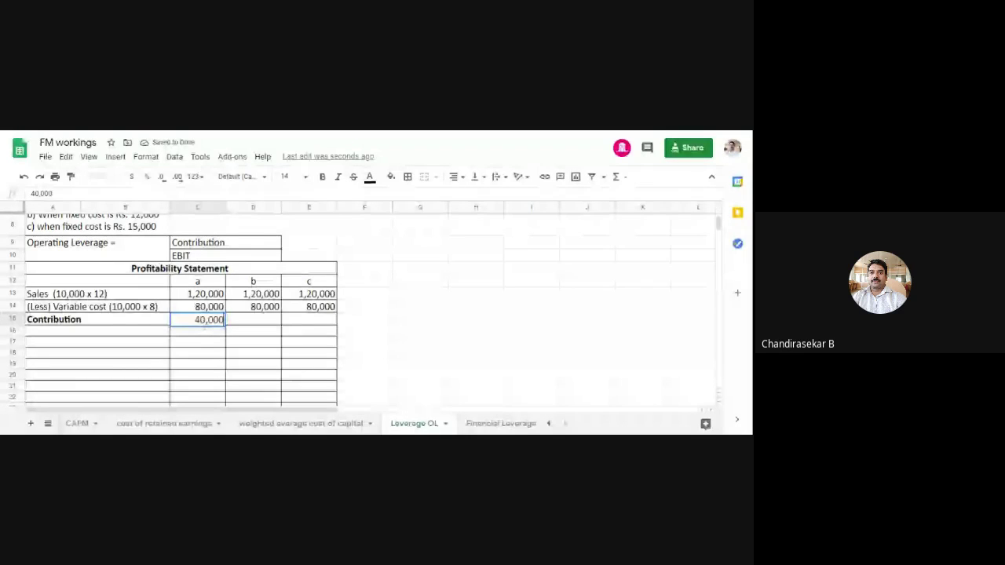
pyautogui.press('Tab')
pyautogui.write('40,000')
pyautogui.press('Tab')
pyautogui.write('40,00')
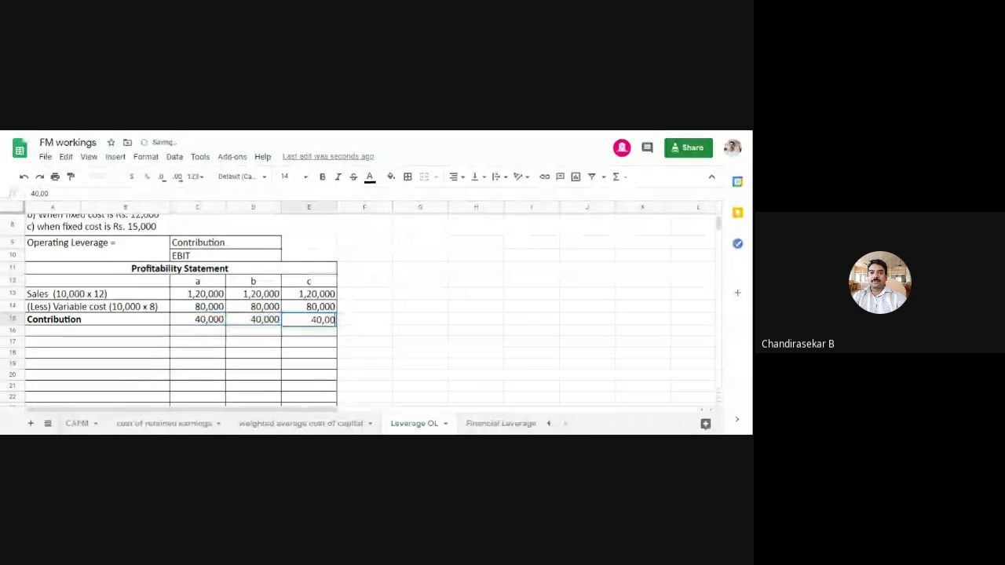
pyautogui.write('0')
pyautogui.click(585, 342)
# - Make the three contribution amounts in C15:E15 bold
pyautogui.click(202, 321)
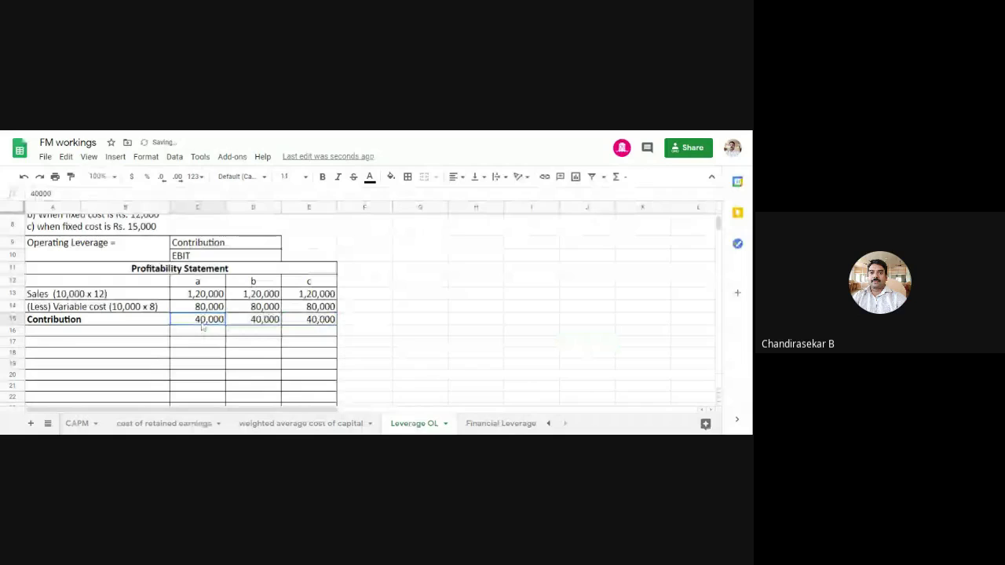
pyautogui.moveTo(202, 328); pyautogui.dragTo(314, 320)
pyautogui.hotkey('ctrl', 'b')
pyautogui.click(408, 311)
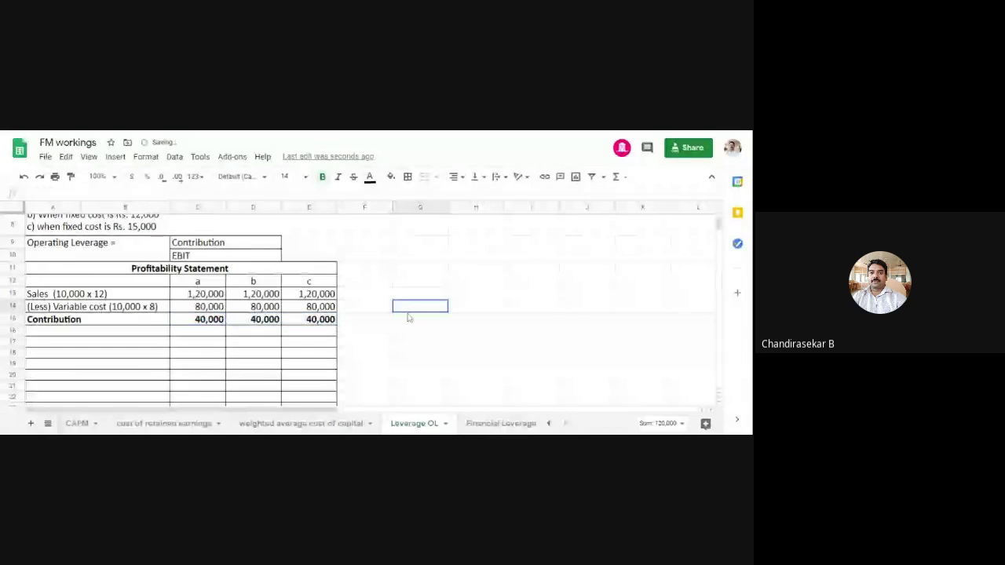
# - Add the label "(Less) Fixed cost" in row 16 below the Contribution line
pyautogui.click(107, 332)
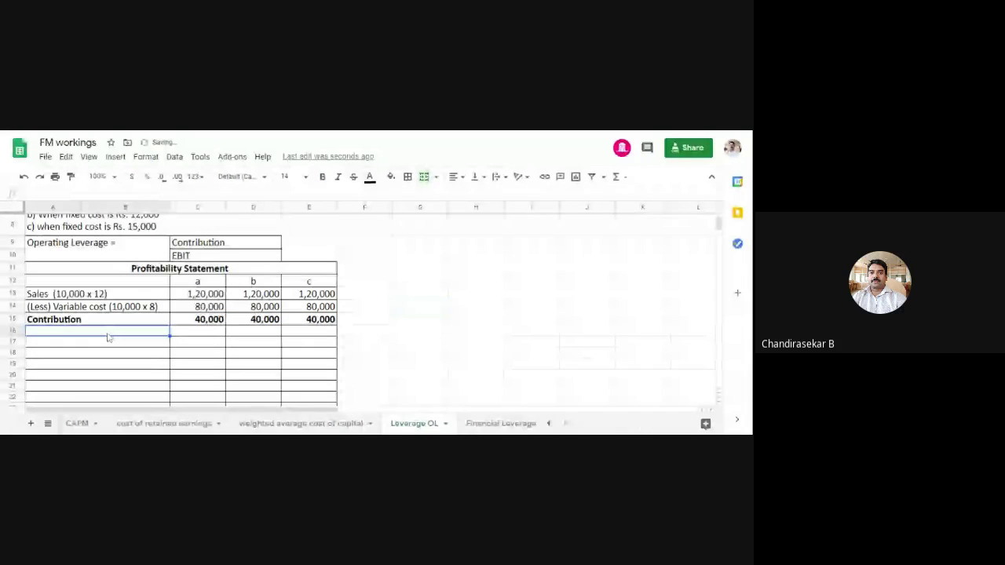
pyautogui.write('(Less')
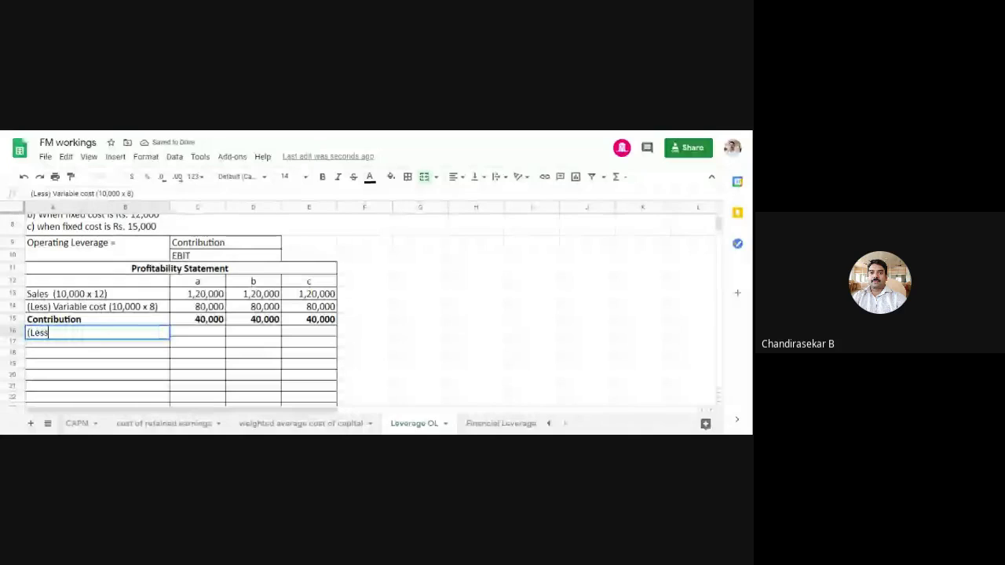
pyautogui.write(') ')
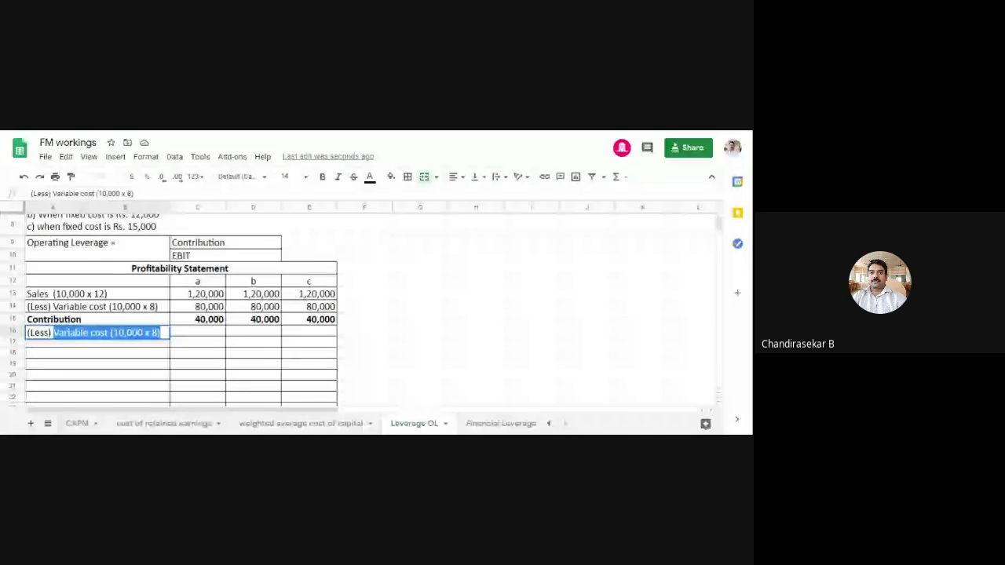
pyautogui.write('Fixed')
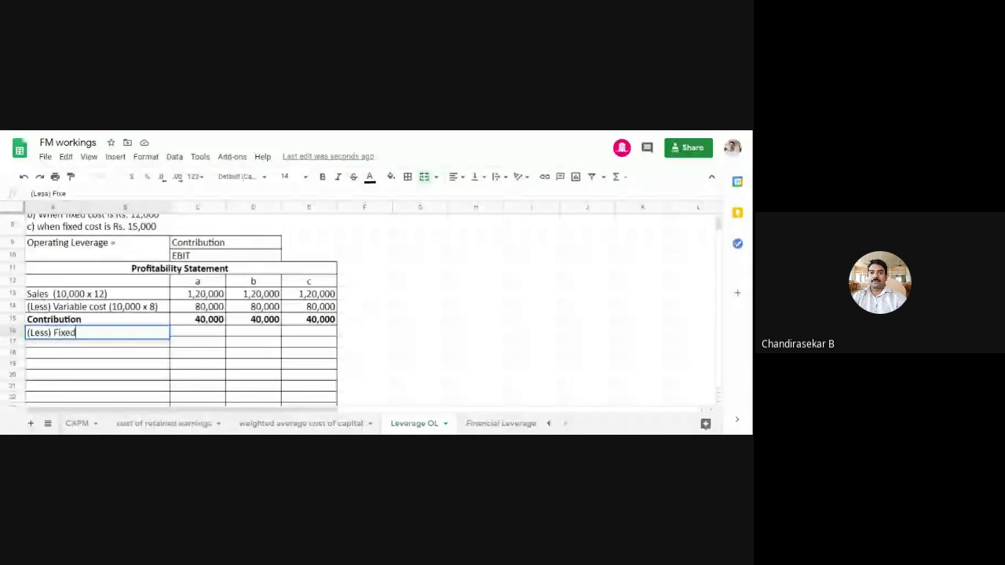
pyautogui.write(' chan')
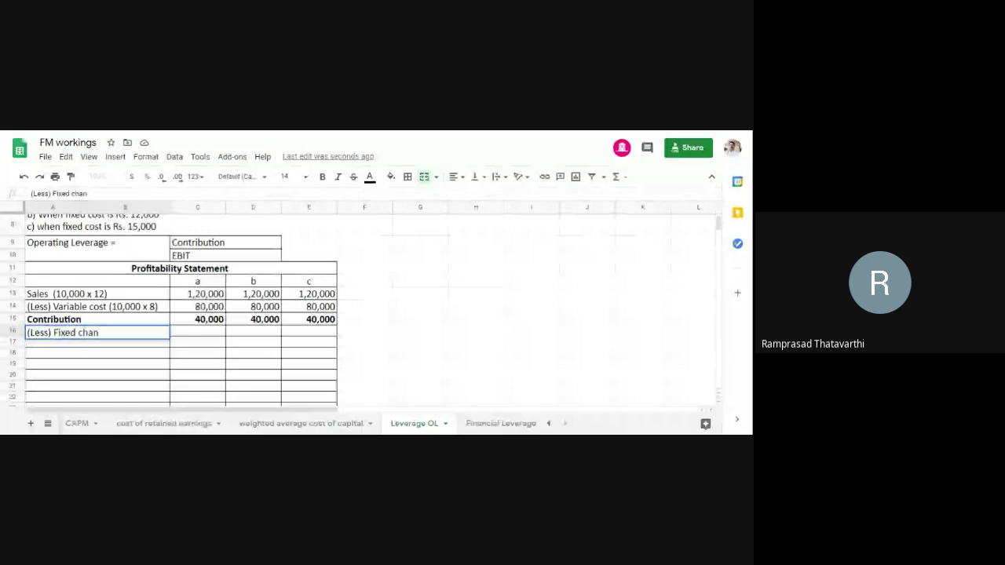
pyautogui.press('BackSpace')
pyautogui.press('BackSpace')
pyautogui.press('BackSpace')
pyautogui.press('BackSpace')
pyautogui.press('BackSpace')
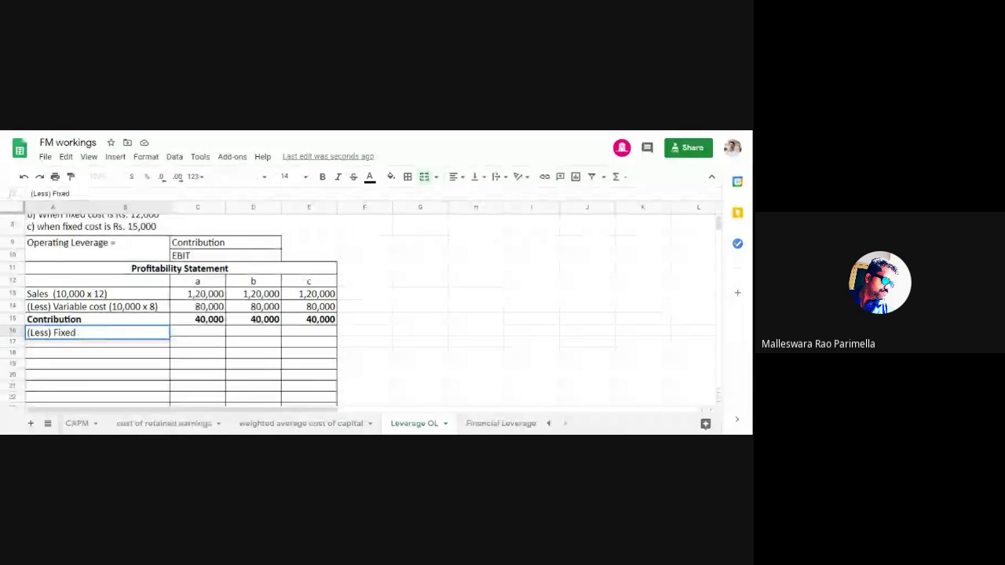
pyautogui.write('cost')
pyautogui.click(432, 294)
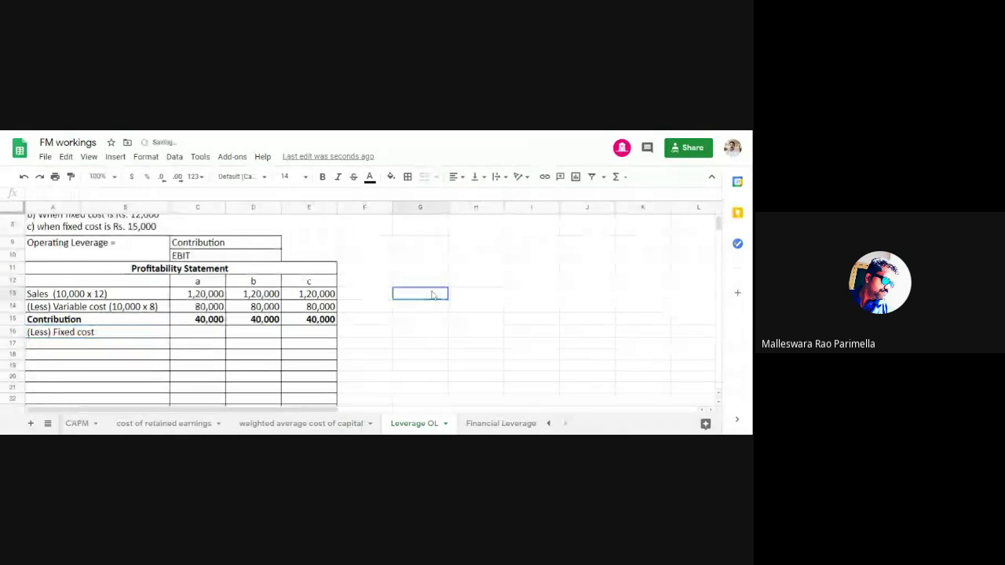
# - Enter the fixed costs 10,000, 12,000 and 15,000 for situations a, b and c in cells C16, D16 and E16
pyautogui.scroll(2, 351, 328)
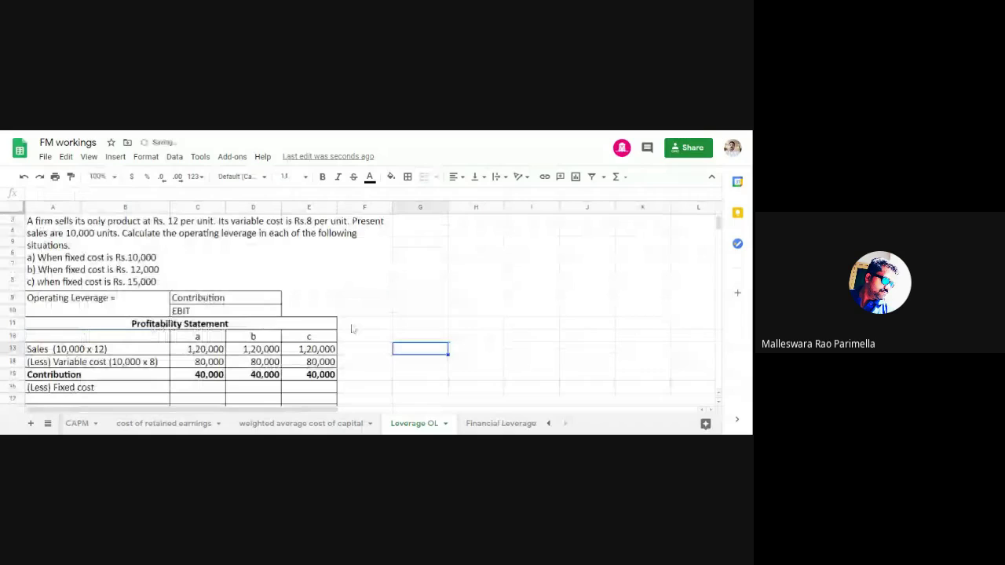
pyautogui.scroll(-1, 351, 328)
pyautogui.click(203, 367)
pyautogui.write('10,000')
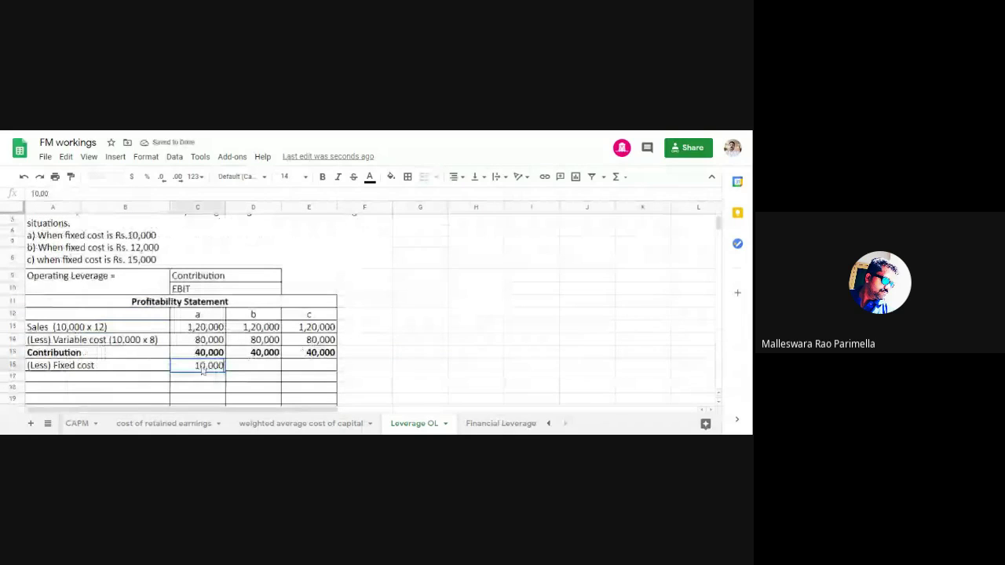
pyautogui.press('Tab')
pyautogui.write('1')
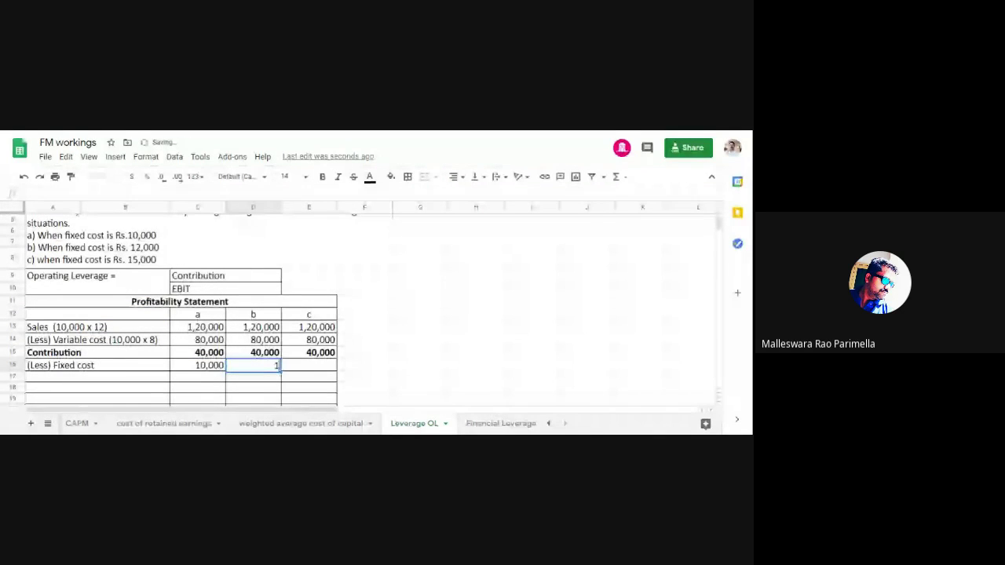
pyautogui.write('2,000')
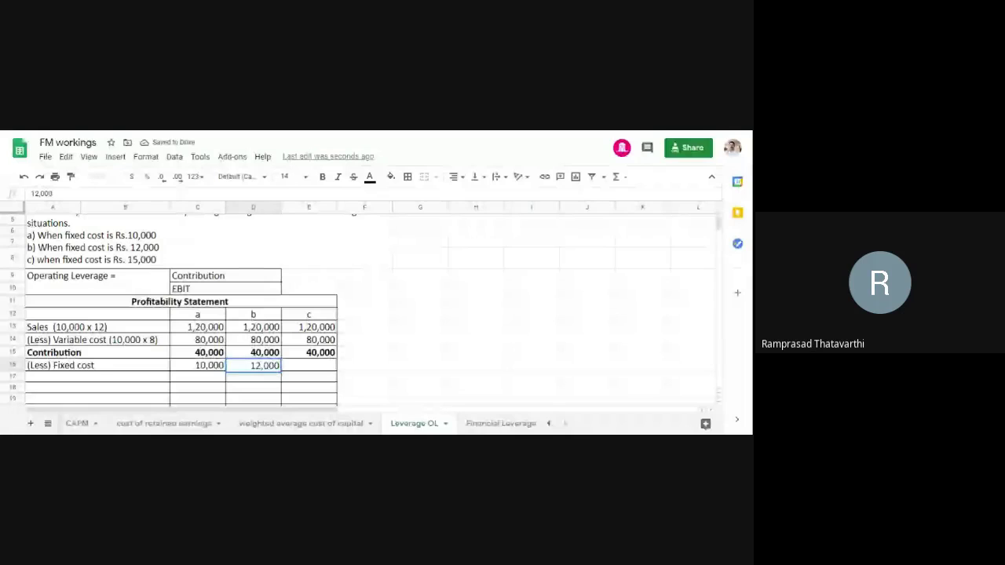
pyautogui.press('Tab')
pyautogui.write('15,00')
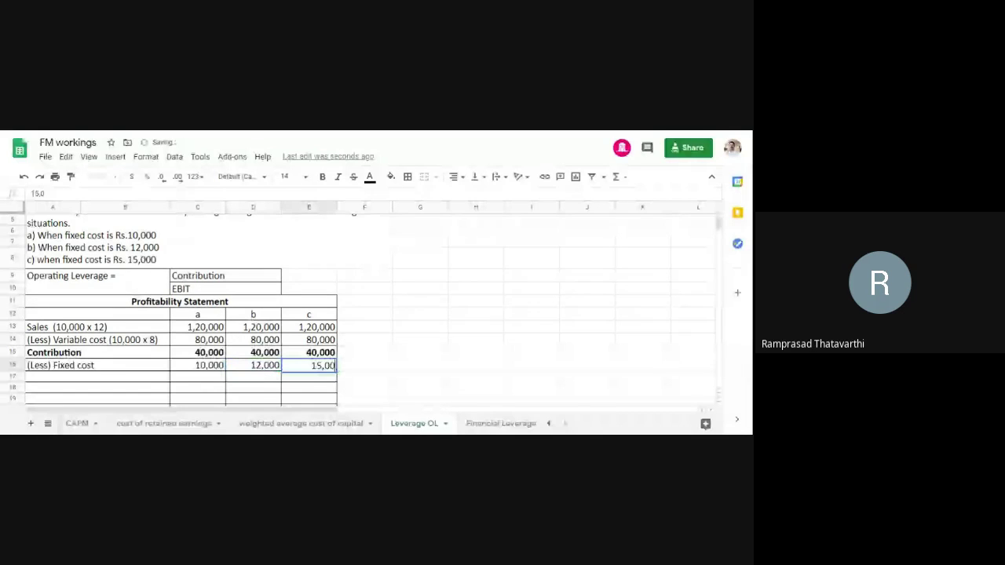
pyautogui.write('0')
pyautogui.click(475, 328)
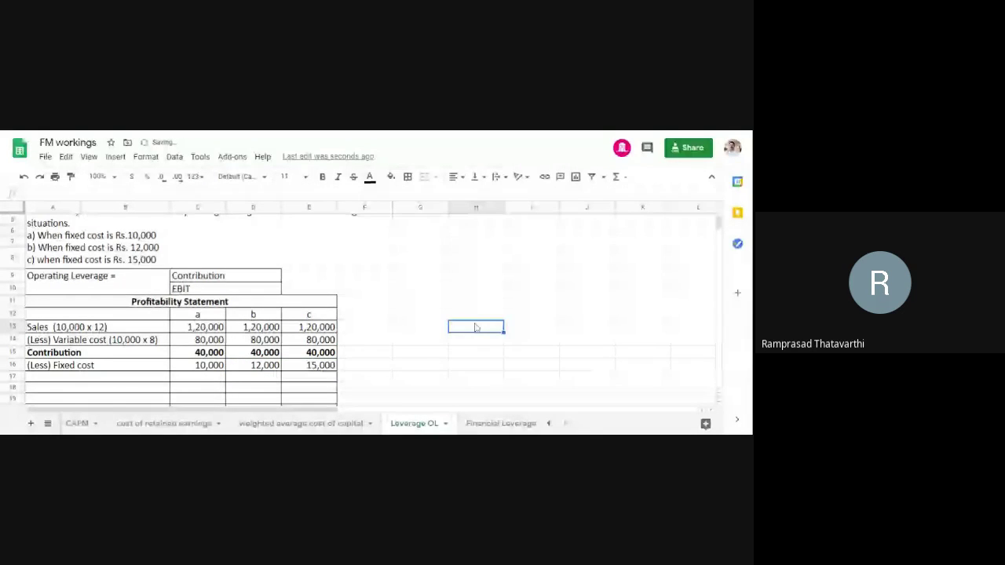
# - Add the label "Operating Profit ( EBIT)" in row 17 below the fixed cost line
pyautogui.scroll(-2, 394, 351)
pyautogui.scroll(1, 396, 351)
pyautogui.scroll(-1, 396, 351)
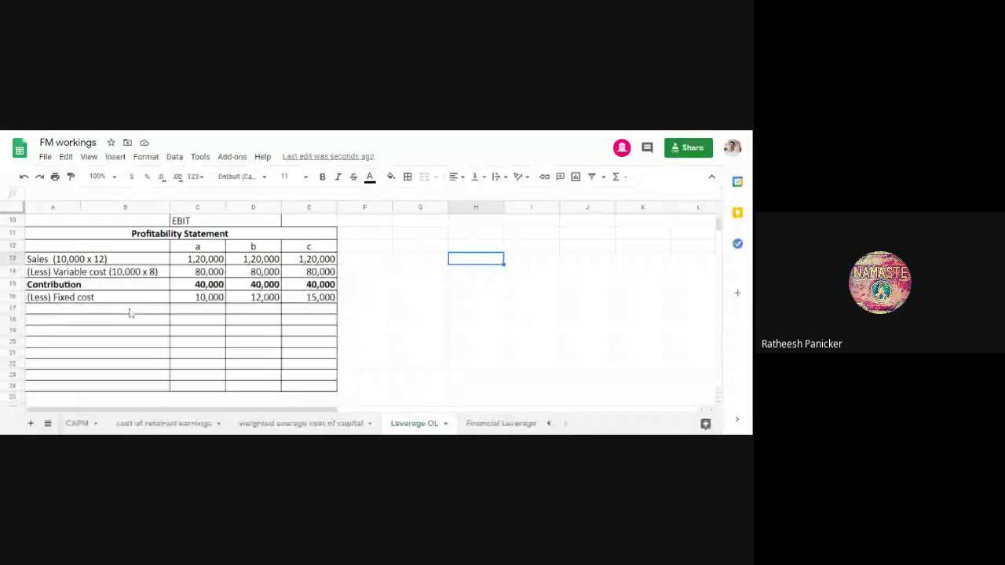
pyautogui.click(189, 315)
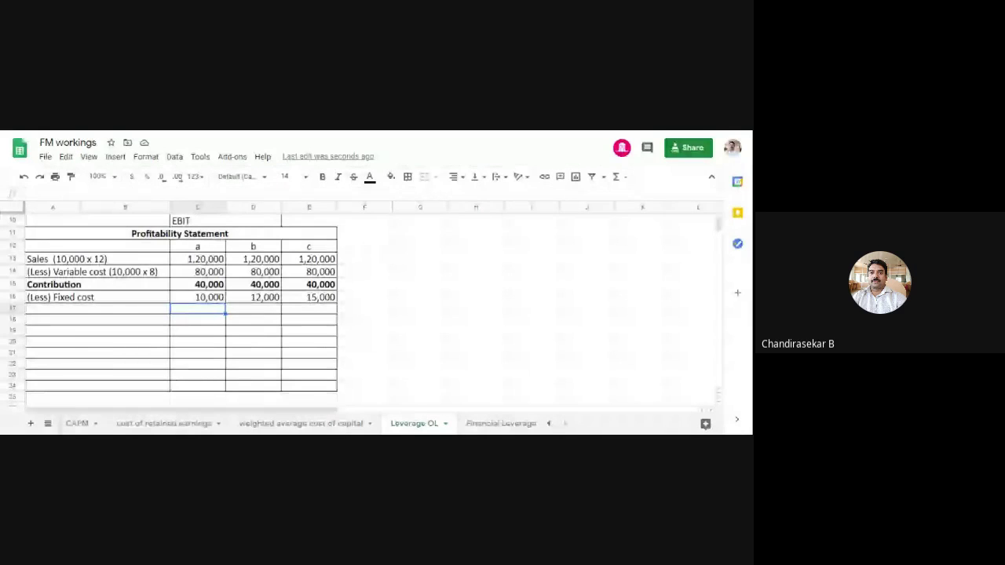
pyautogui.click(134, 312)
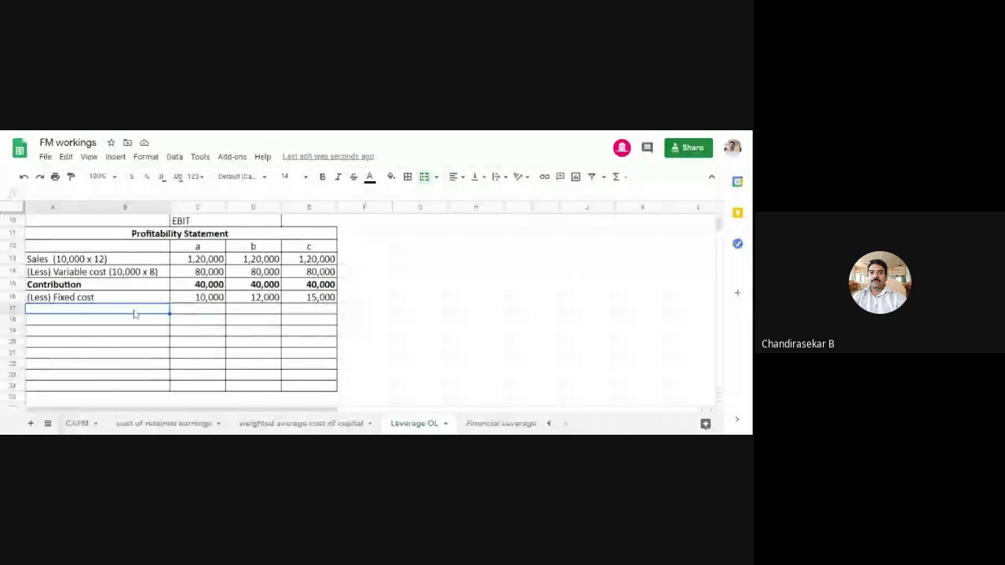
pyautogui.write('Opera')
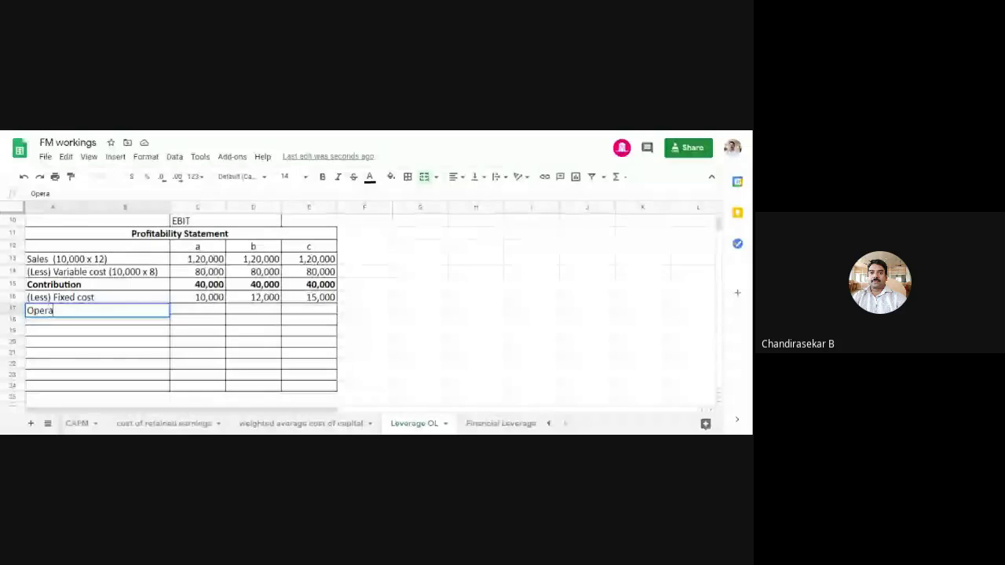
pyautogui.write('ting Profit ')
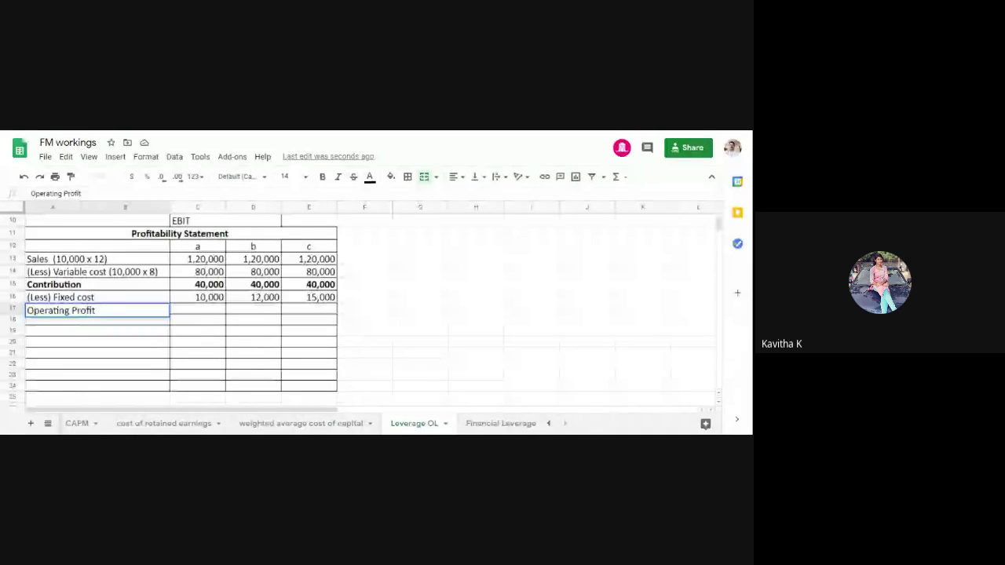
pyautogui.write('(')
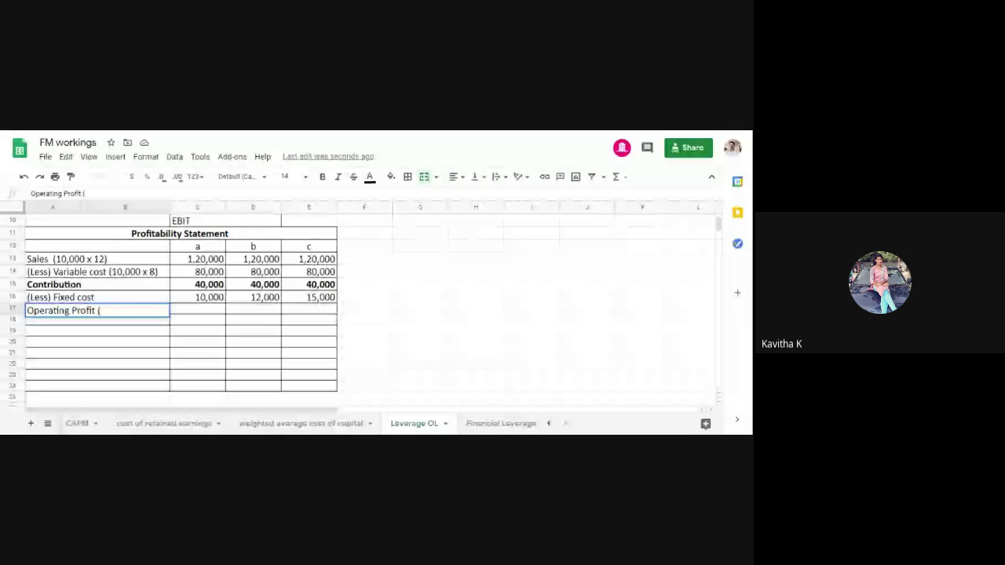
pyautogui.write(' EBIT)')
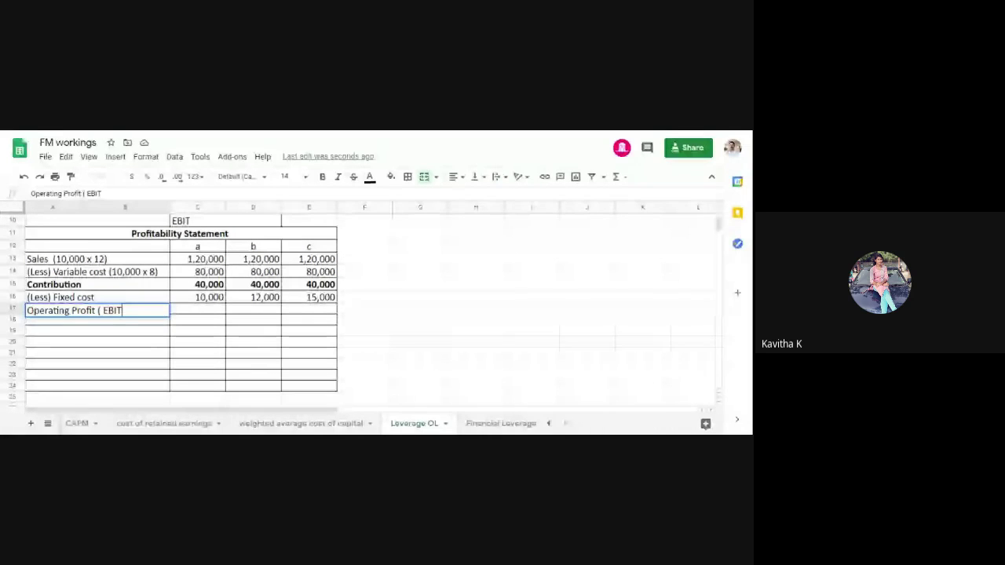
pyautogui.click(459, 344)
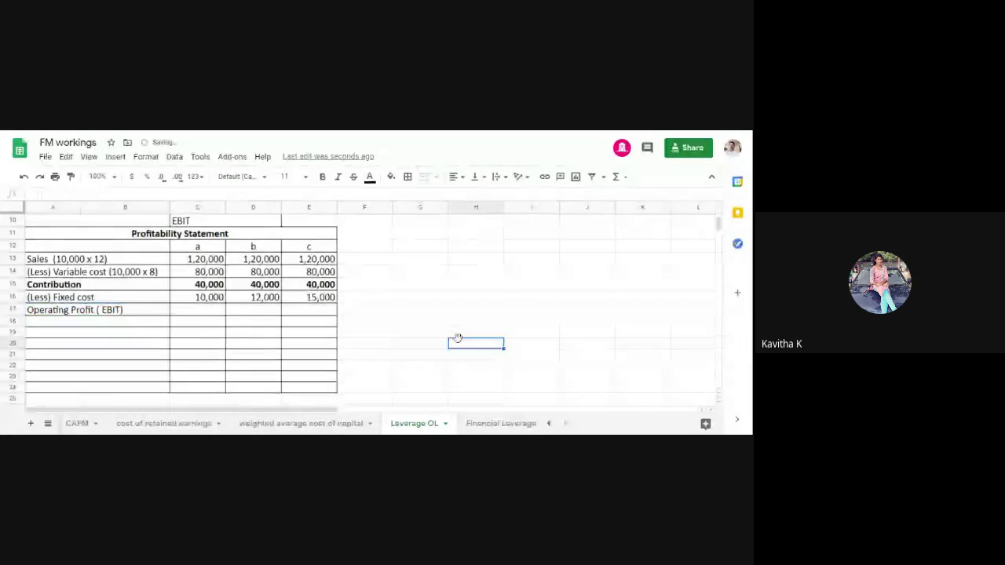
# - Enter operating profits of 30,000, 28,000 and 25,000 for situations a, b and c in cells C17, D17 and E17
pyautogui.click(201, 315)
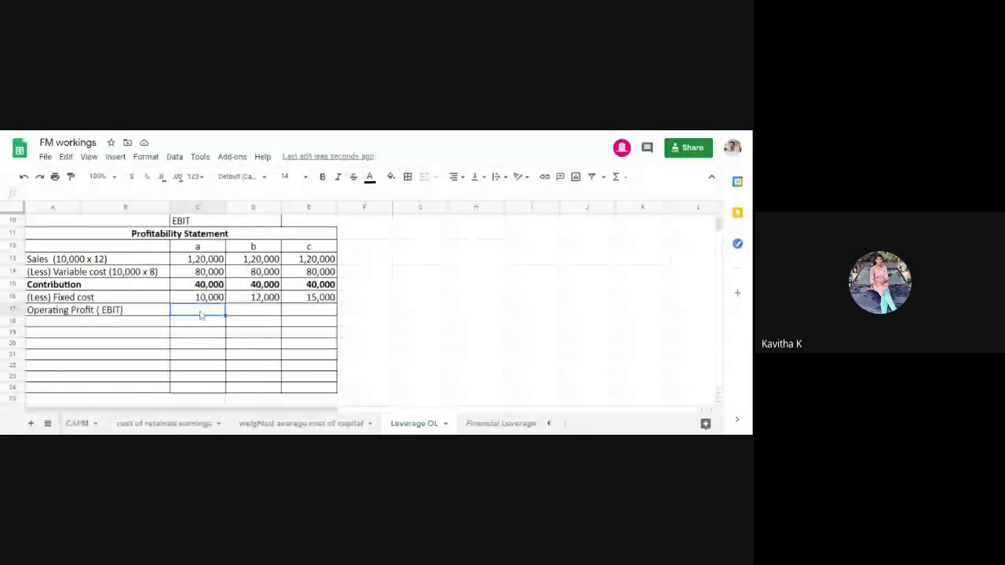
pyautogui.write('30,000')
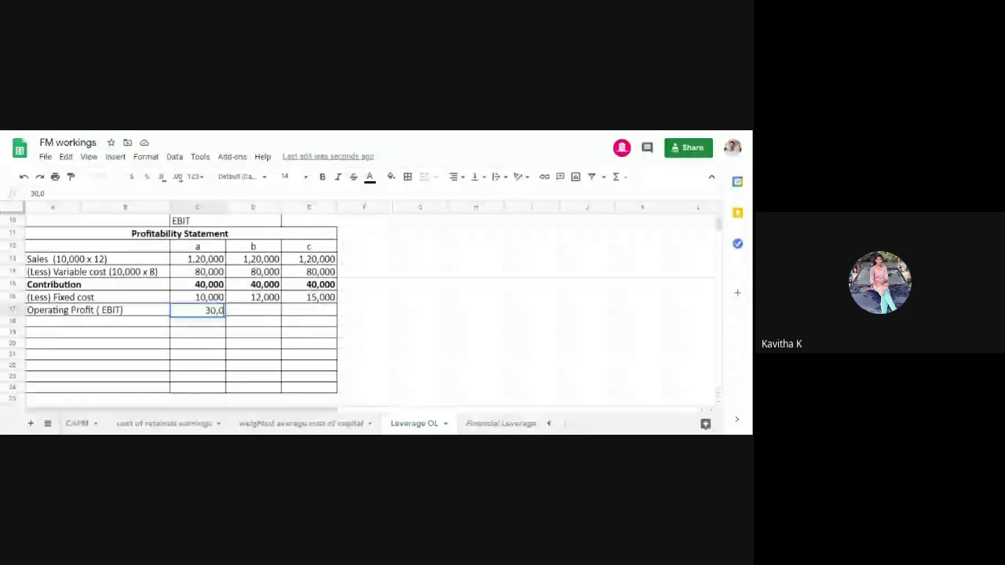
pyautogui.click(251, 312)
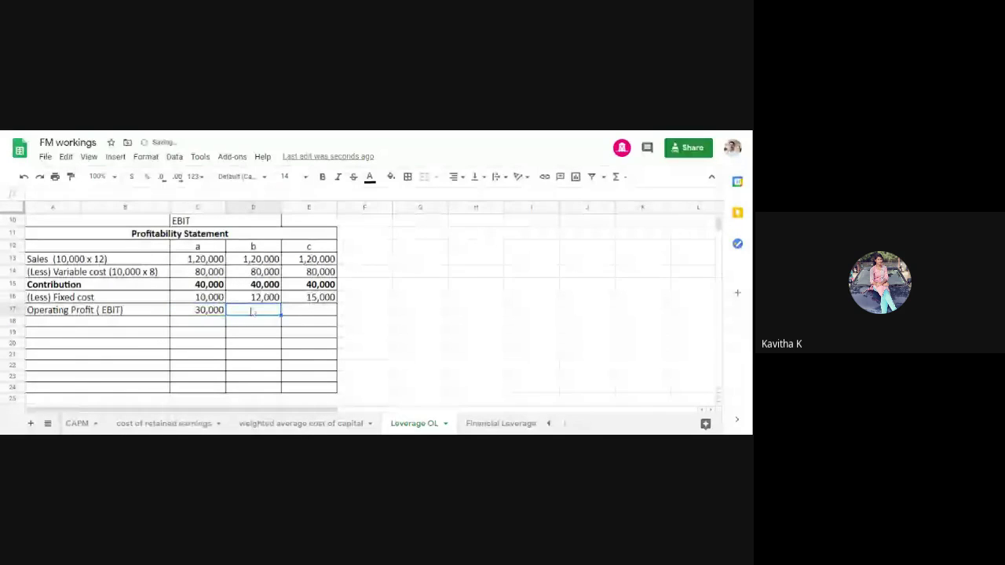
pyautogui.write('28,000')
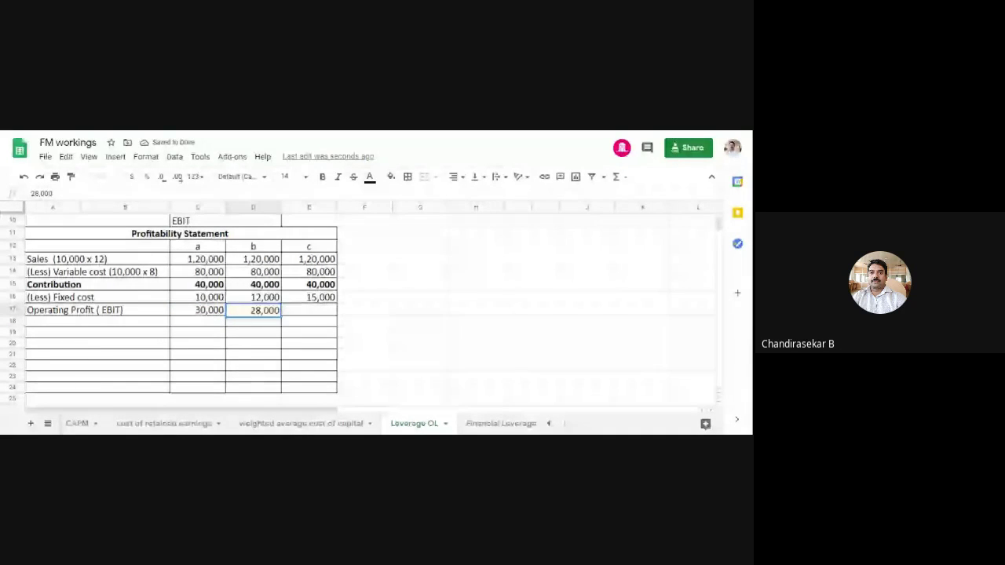
pyautogui.press('Tab')
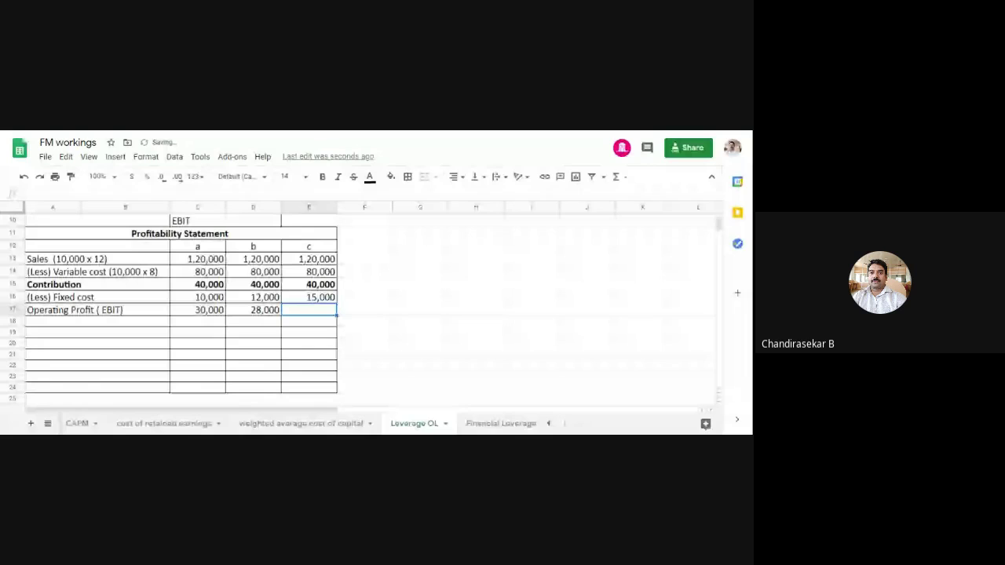
pyautogui.write('25,000')
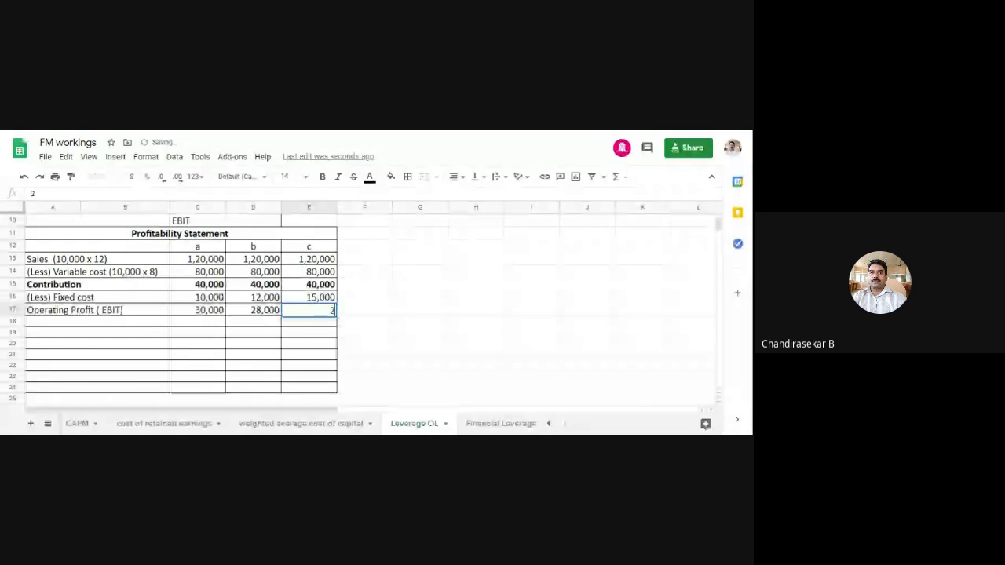
pyautogui.click(432, 312)
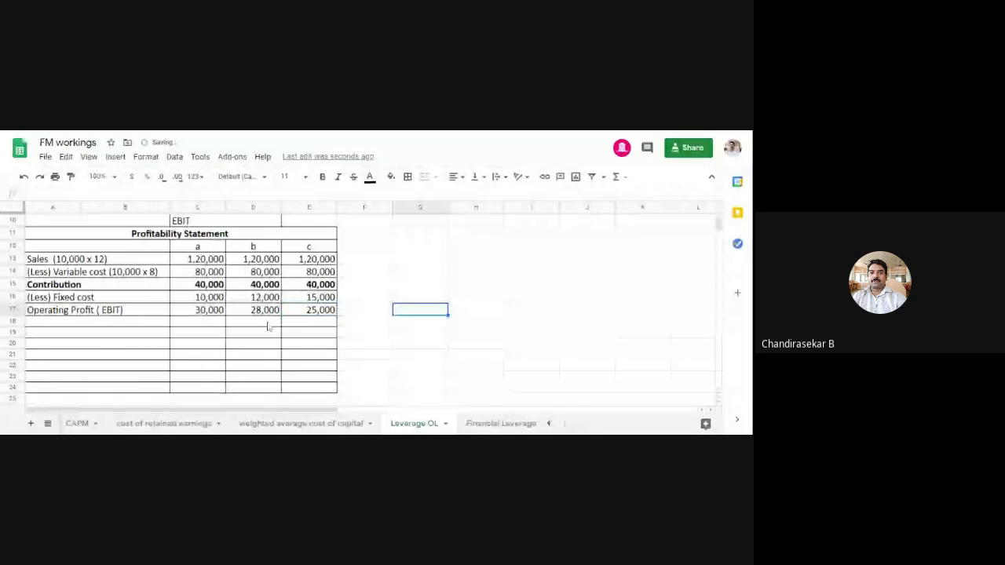
# - Make the operating profit amounts in C17:E17 bold
pyautogui.moveTo(223, 311); pyautogui.dragTo(309, 314)
pyautogui.hotkey('ctrl', 'b')
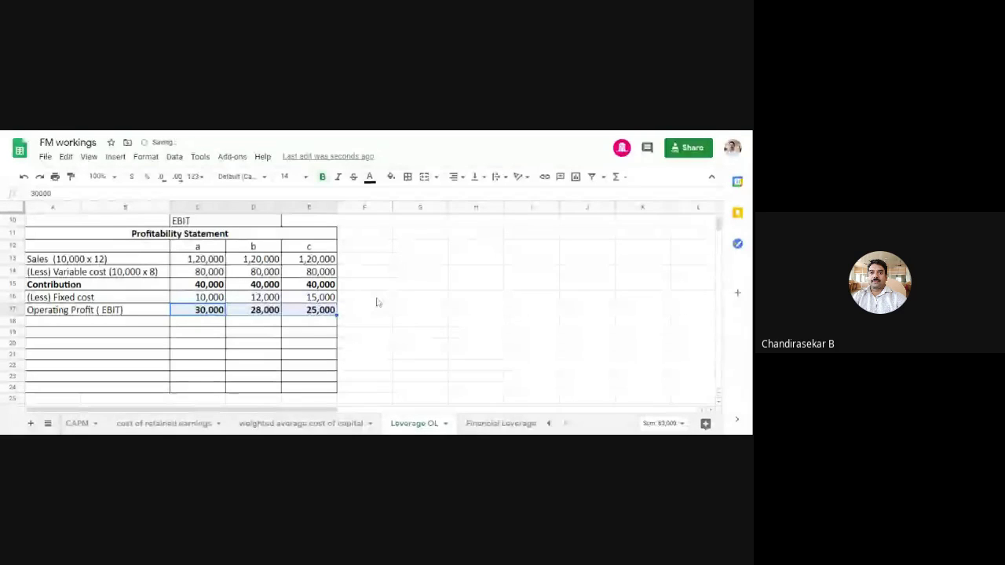
pyautogui.scroll(3, 377, 303)
pyautogui.click(437, 300)
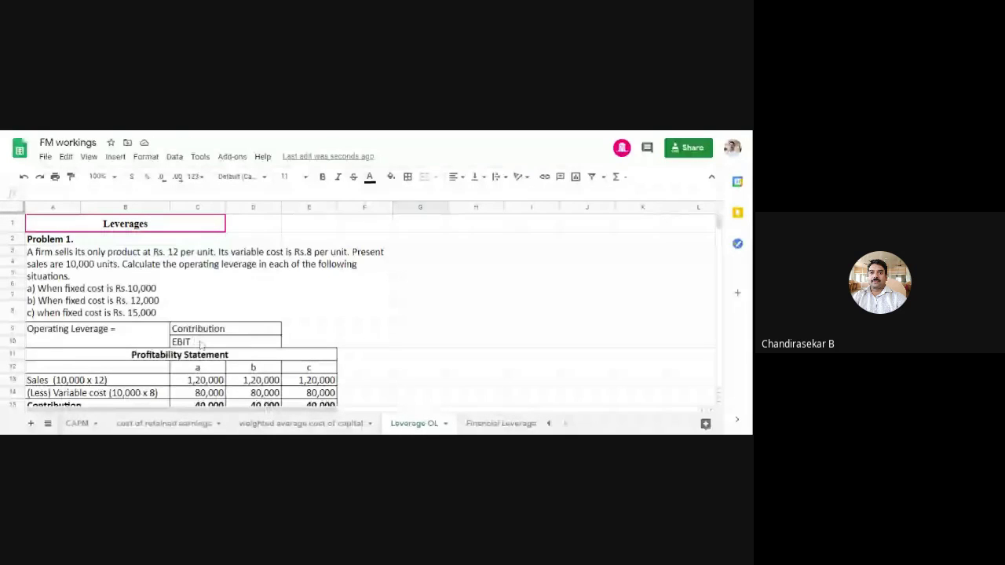
# - Add the label "Operating Leverage" in row 19 of the profitability statement, leaving row 18 blank
pyautogui.scroll(-3, 200, 345)
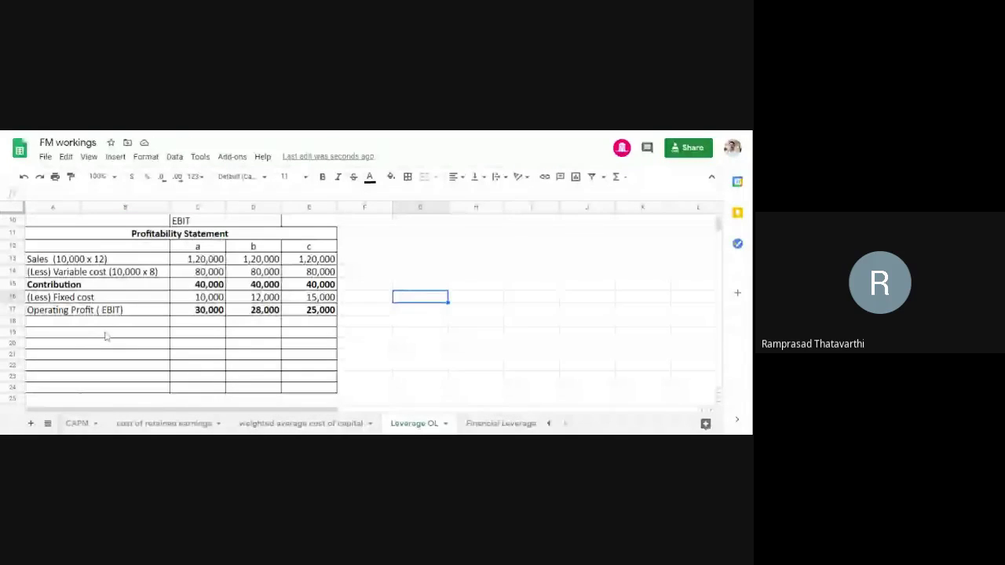
pyautogui.click(58, 335)
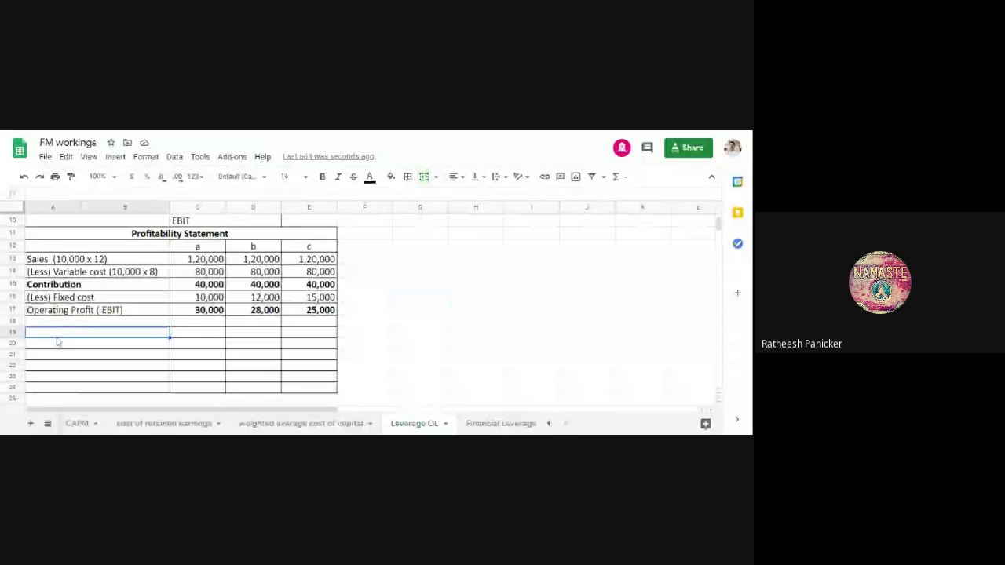
pyautogui.write('Operat')
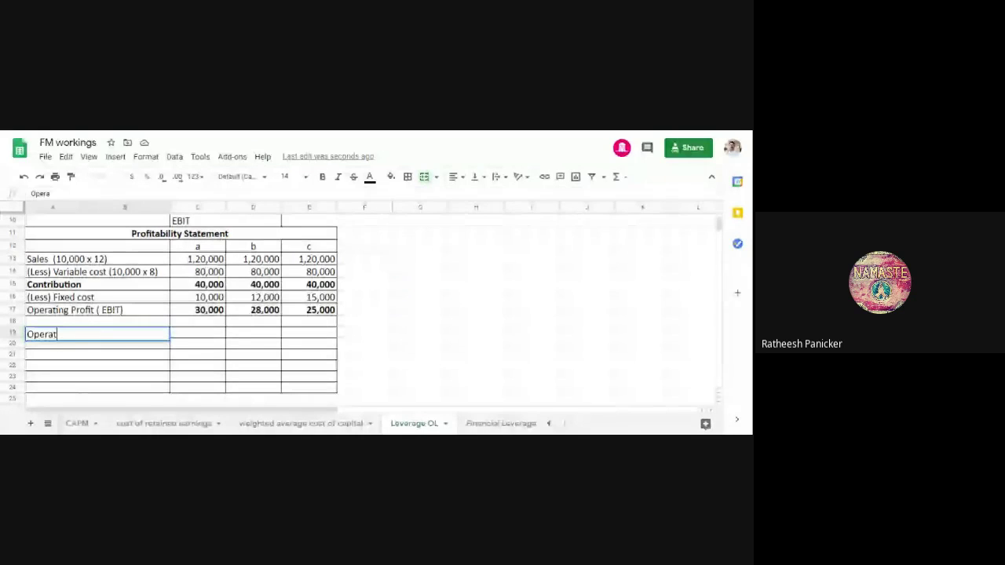
pyautogui.write('ing Le')
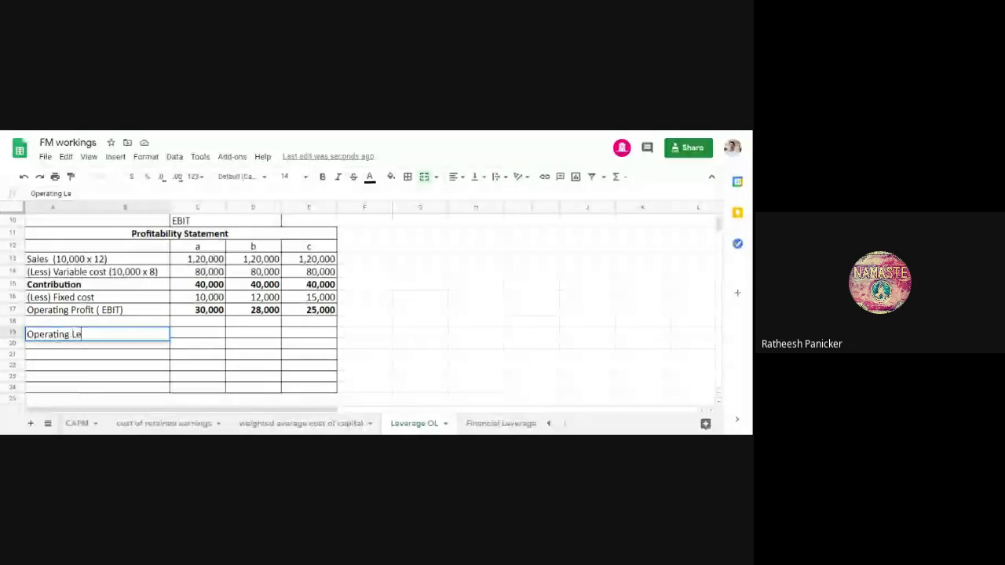
pyautogui.write('verage')
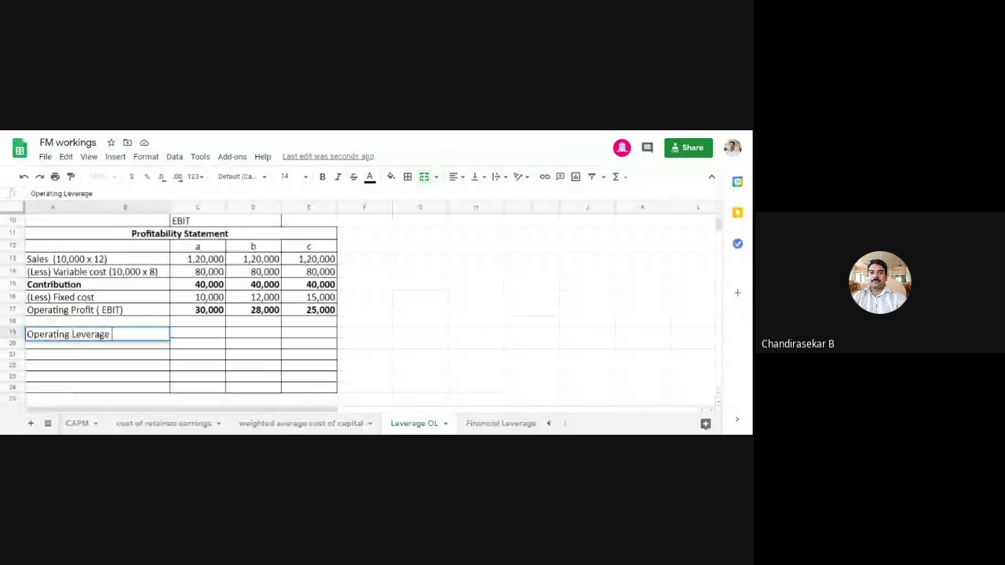
pyautogui.click(222, 380)
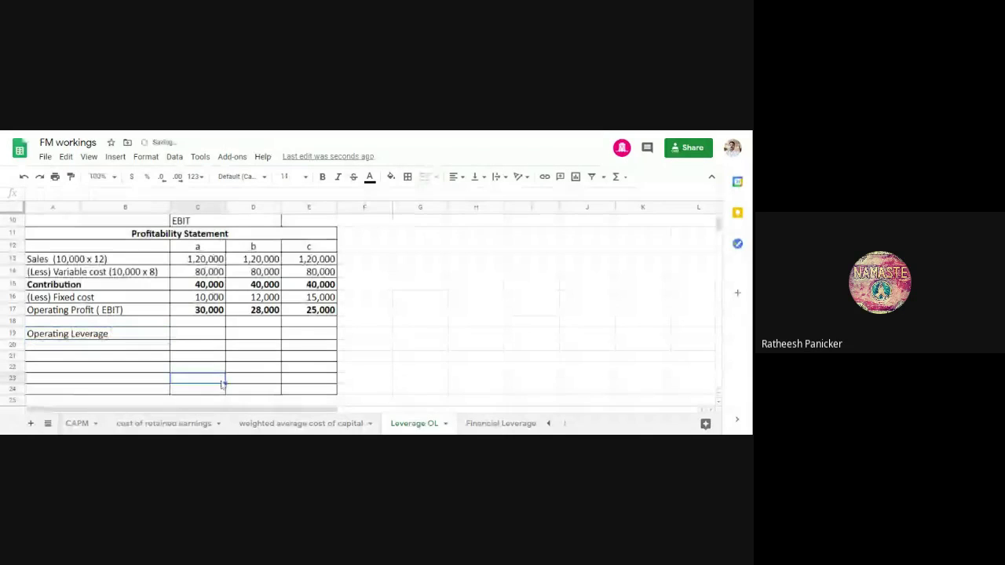
# - Merge the "Operating Leverage" label cell across rows 19 and 20 and align its text vertically to the middle
pyautogui.click(193, 336)
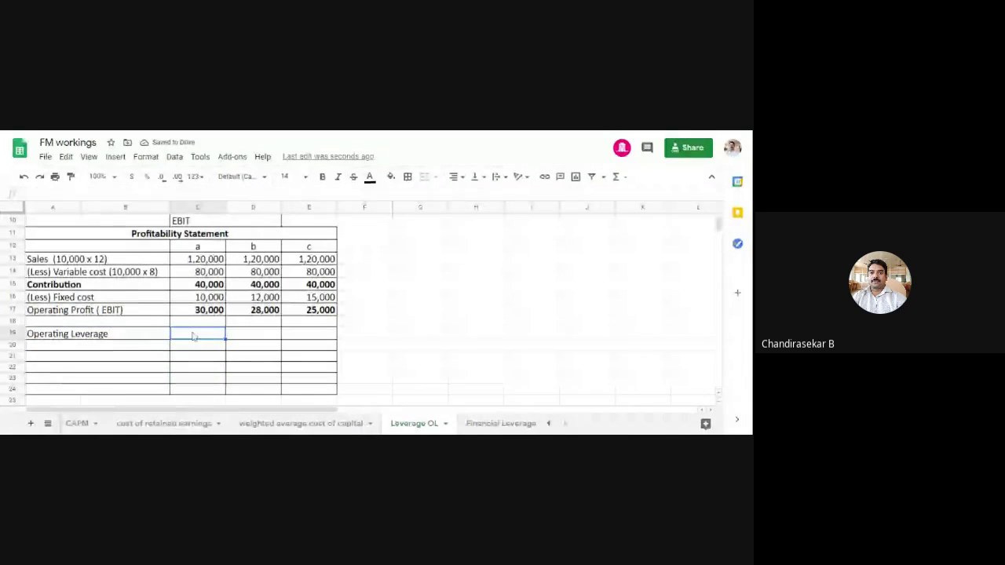
pyautogui.click(149, 338)
pyautogui.moveTo(149, 338); pyautogui.dragTo(153, 350)
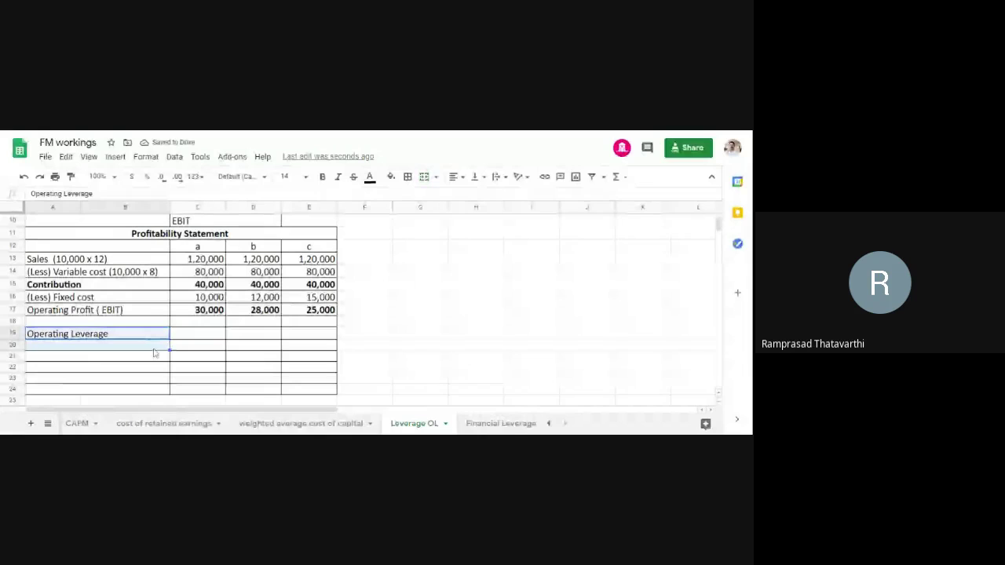
pyautogui.click(424, 177)
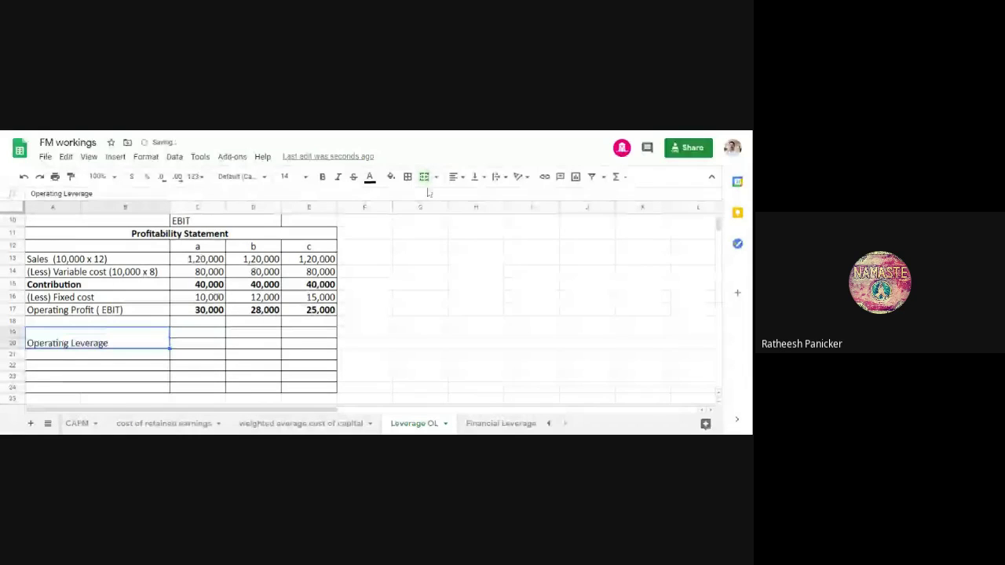
pyautogui.click(477, 178)
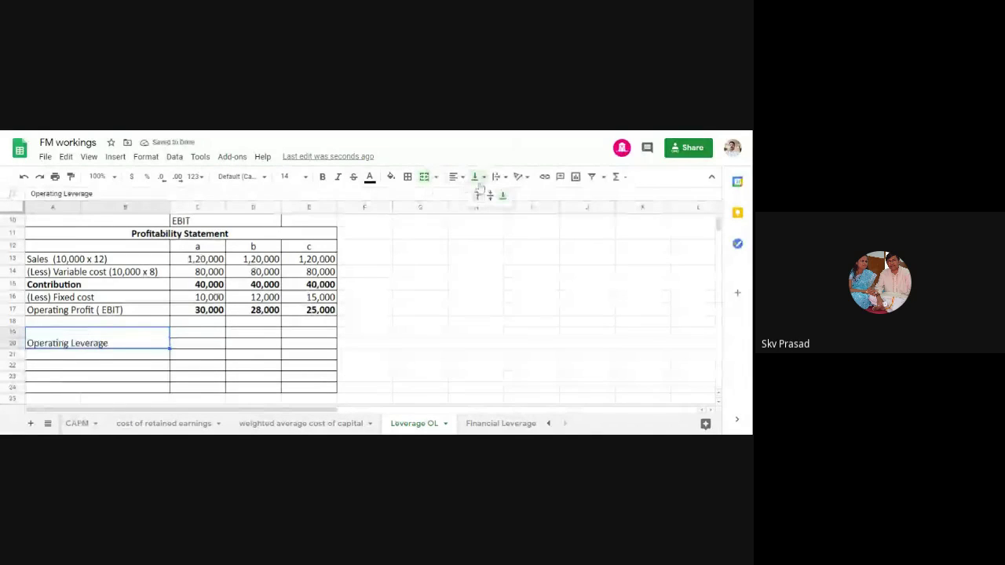
pyautogui.click(489, 195)
pyautogui.click(476, 258)
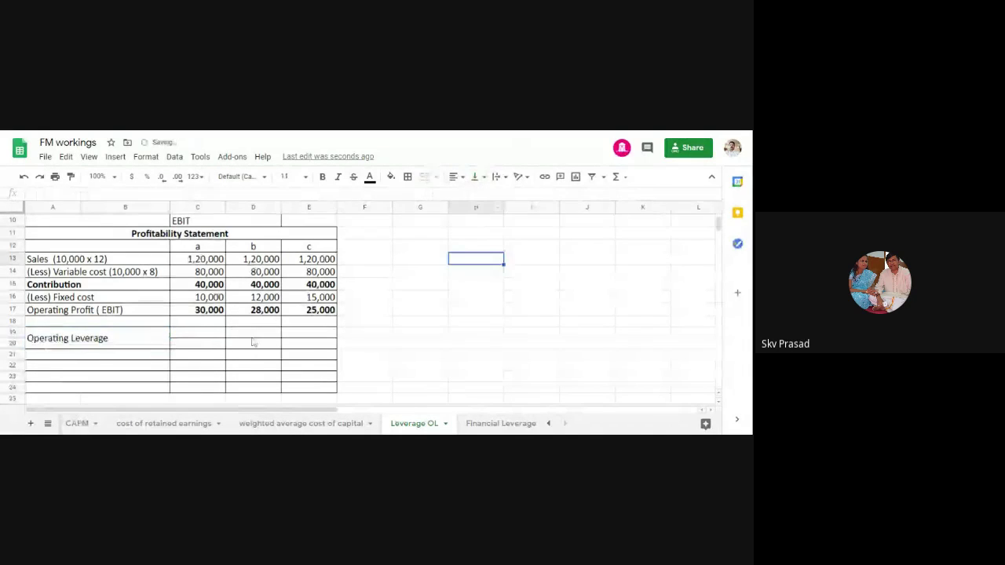
# - Enter situation a's contribution of 40,000 in C19 and its EBIT of 30,000 in C20
pyautogui.click(200, 338)
pyautogui.scroll(2, 267, 276)
pyautogui.scroll(-2, 217, 357)
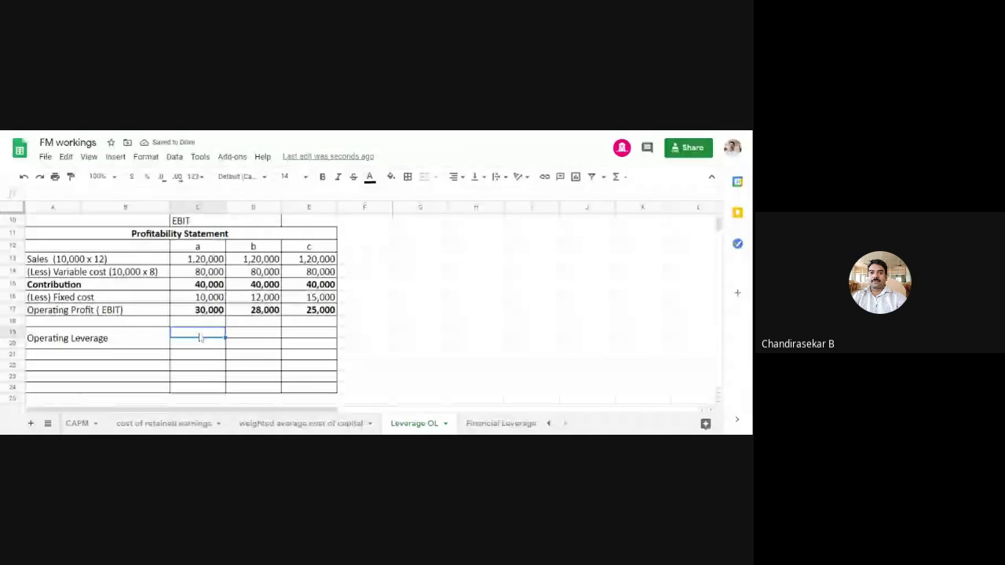
pyautogui.write('40,000')
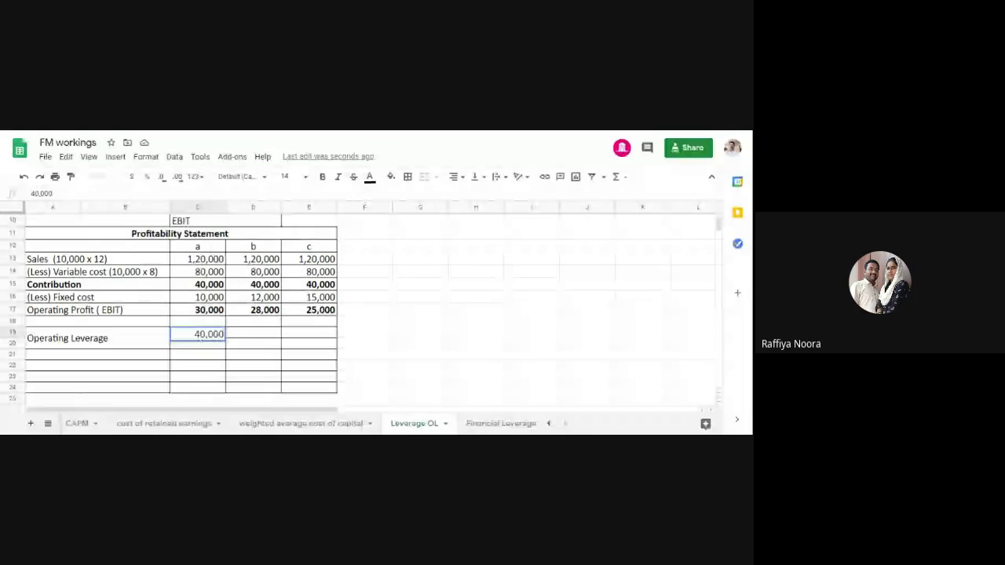
pyautogui.press('Return')
pyautogui.write('30')
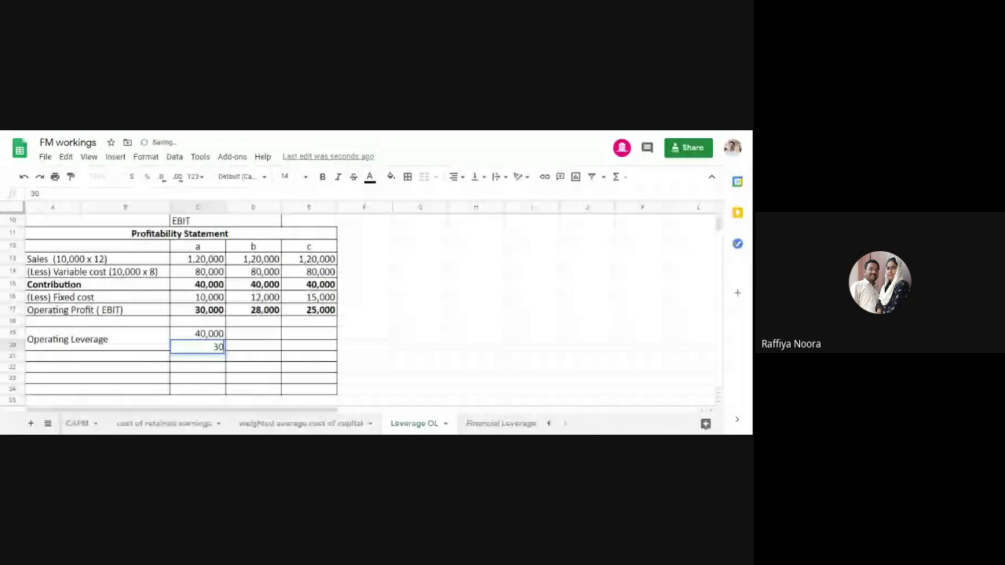
pyautogui.write(',000')
# - Enter contribution over EBIT for the other situations: 40,000 over 28,000 in D19:D20 and 40,000 over 25,000 in E19:E20
pyautogui.click(262, 336)
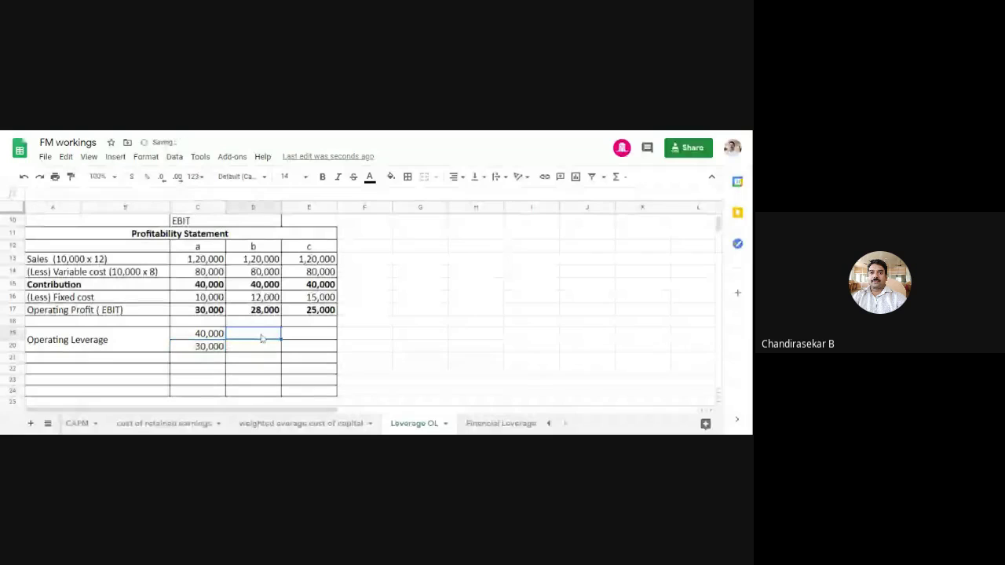
pyautogui.write('40,000')
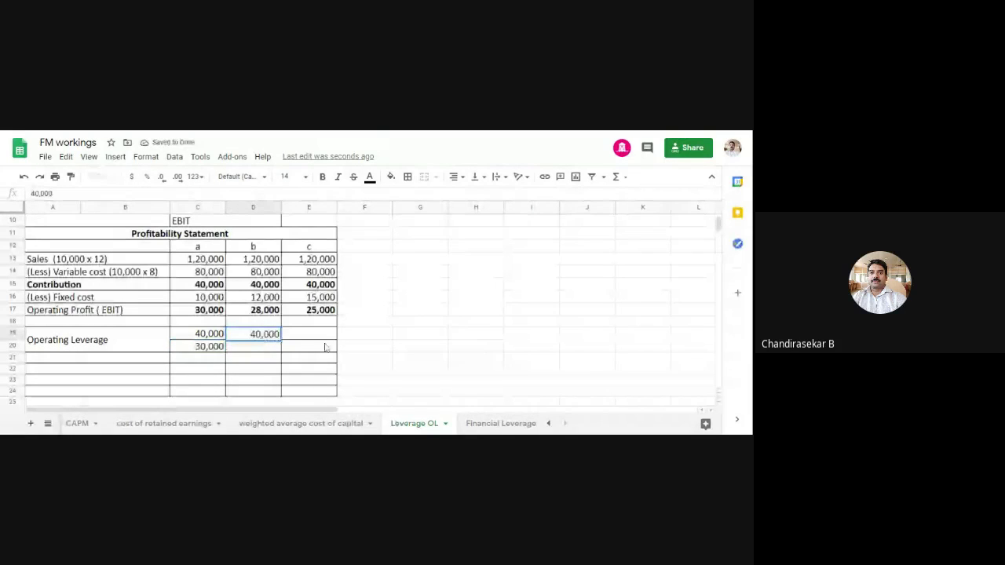
pyautogui.press('Return')
pyautogui.write('28,000')
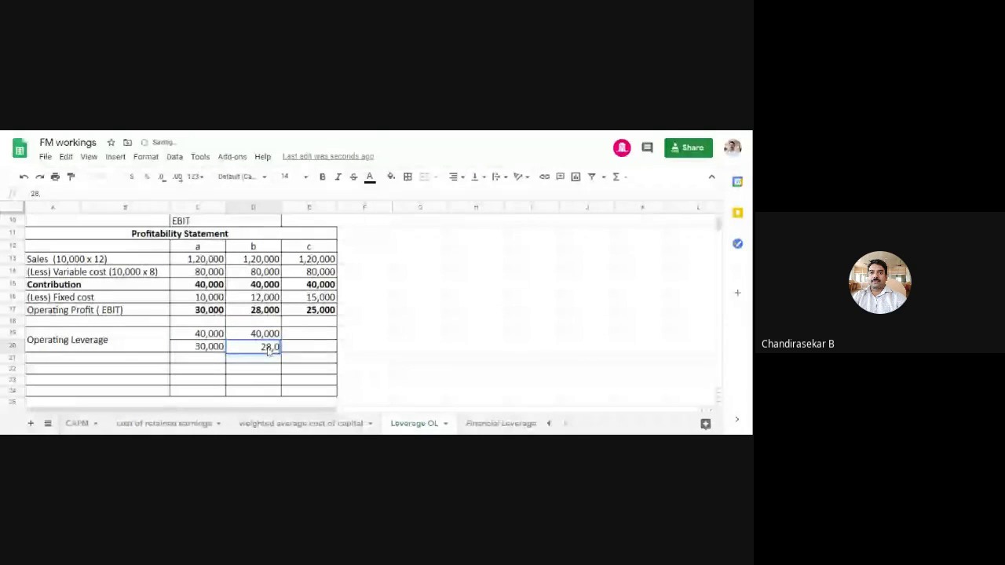
pyautogui.click(303, 336)
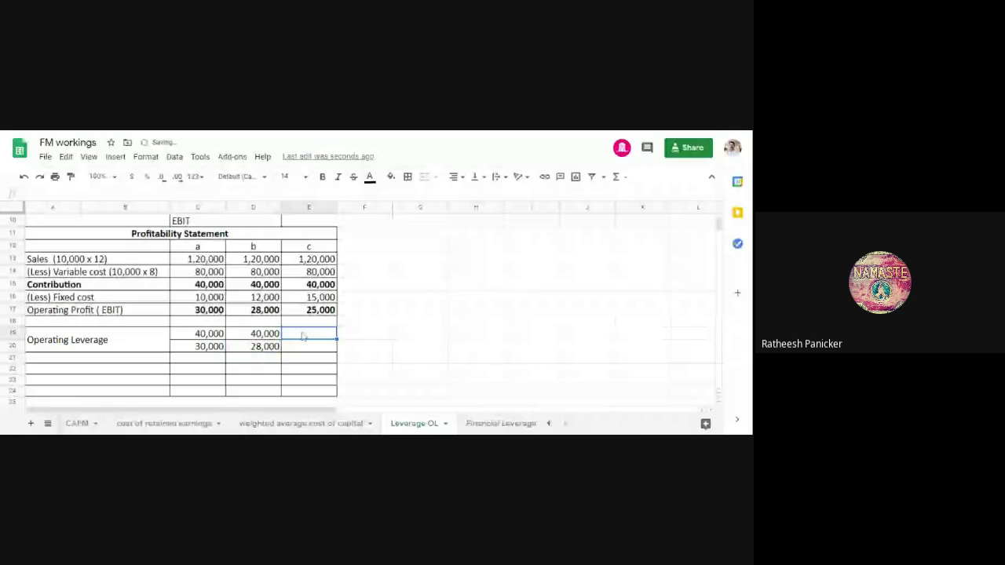
pyautogui.write('40,000')
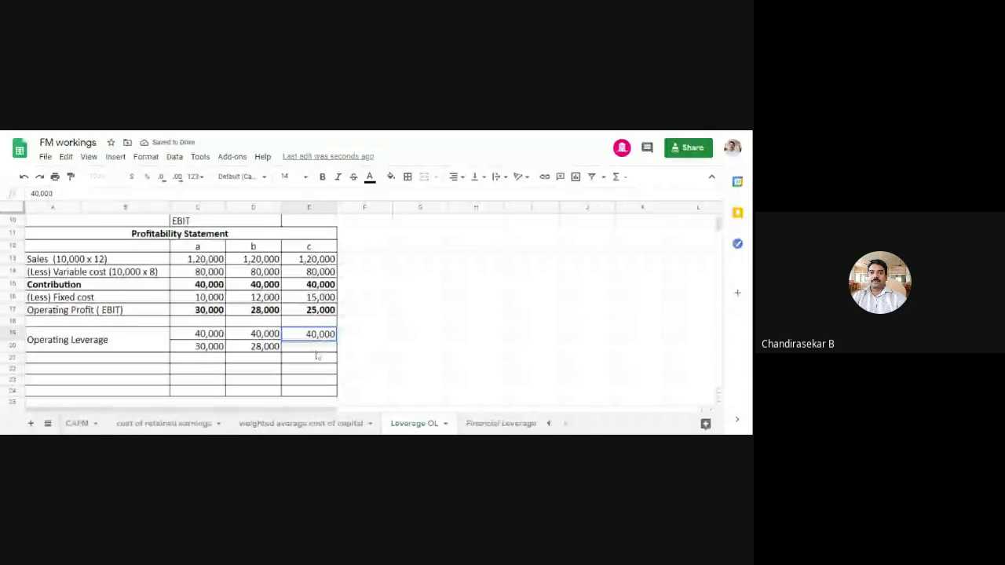
pyautogui.click(317, 350)
pyautogui.write('25,')
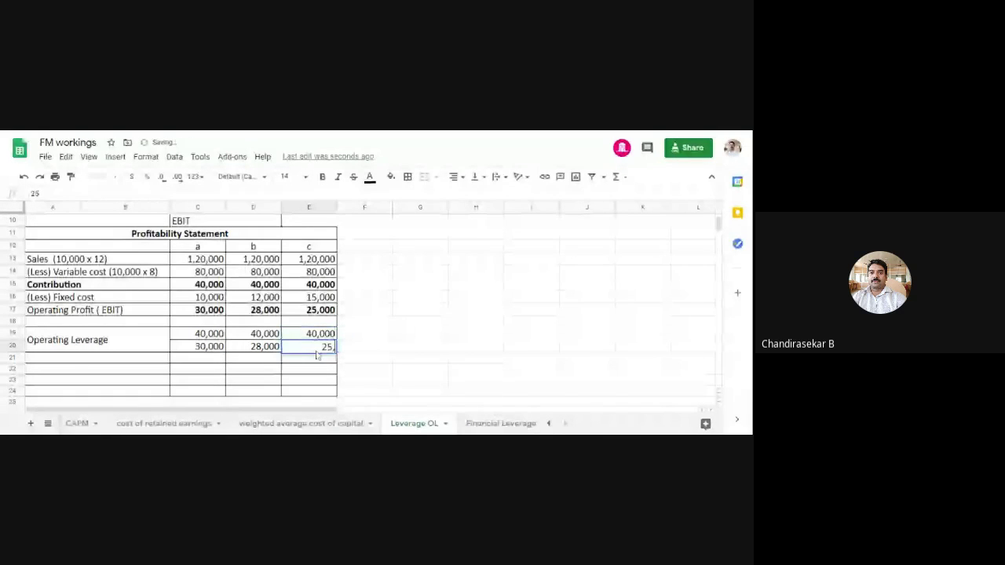
pyautogui.write('000')
pyautogui.click(416, 369)
# - Enter the leverage results "1.33 times", 1.43 and 1.6 for situations a, b and c in cells C21, D21 and E21
pyautogui.click(197, 359)
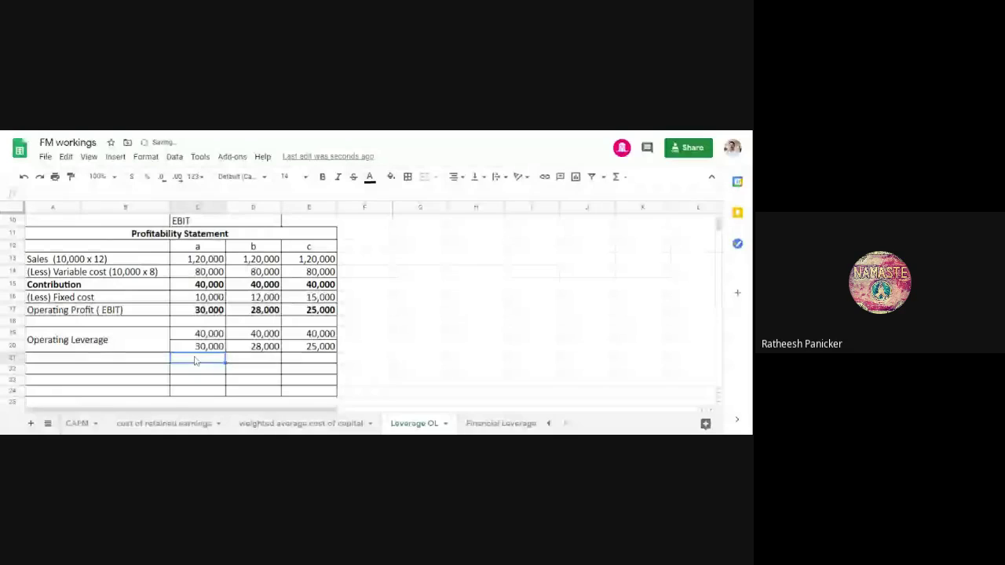
pyautogui.write('1.33')
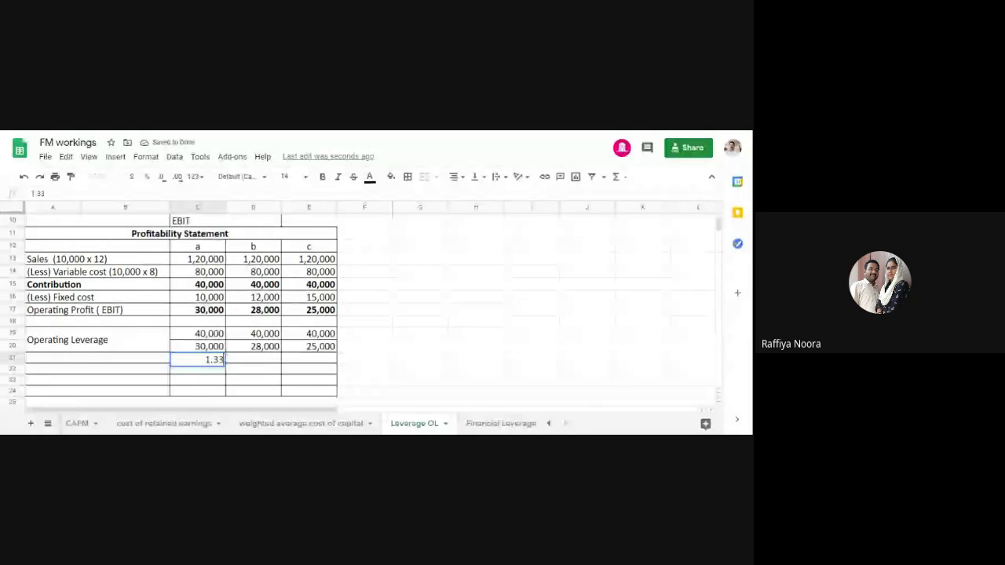
pyautogui.write('t')
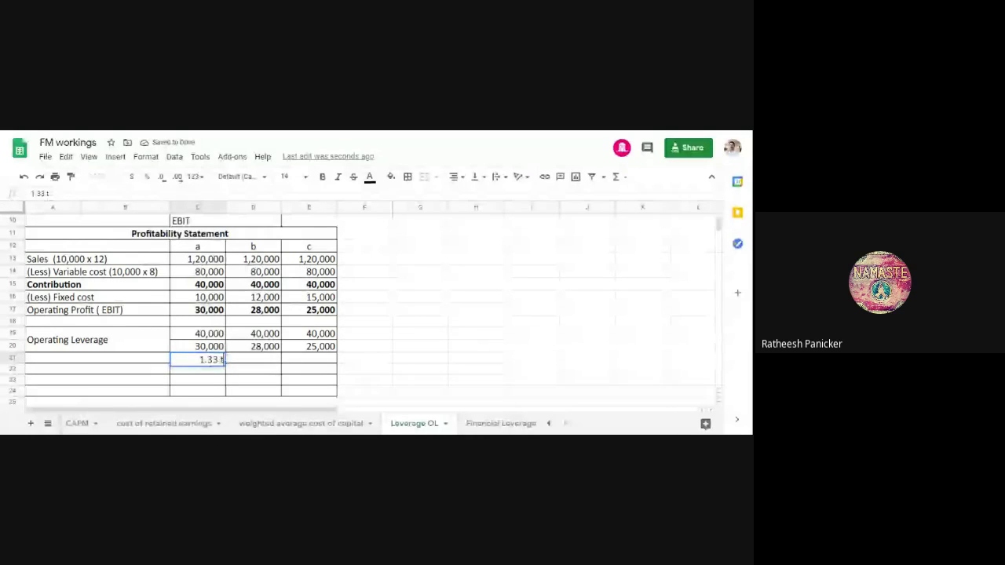
pyautogui.write('imes')
pyautogui.click(248, 363)
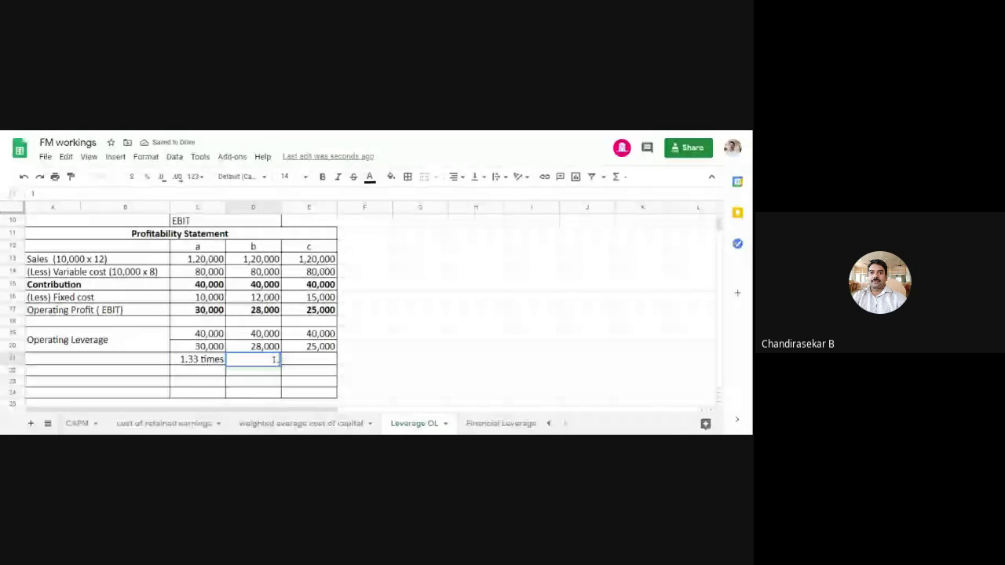
pyautogui.write('1.43')
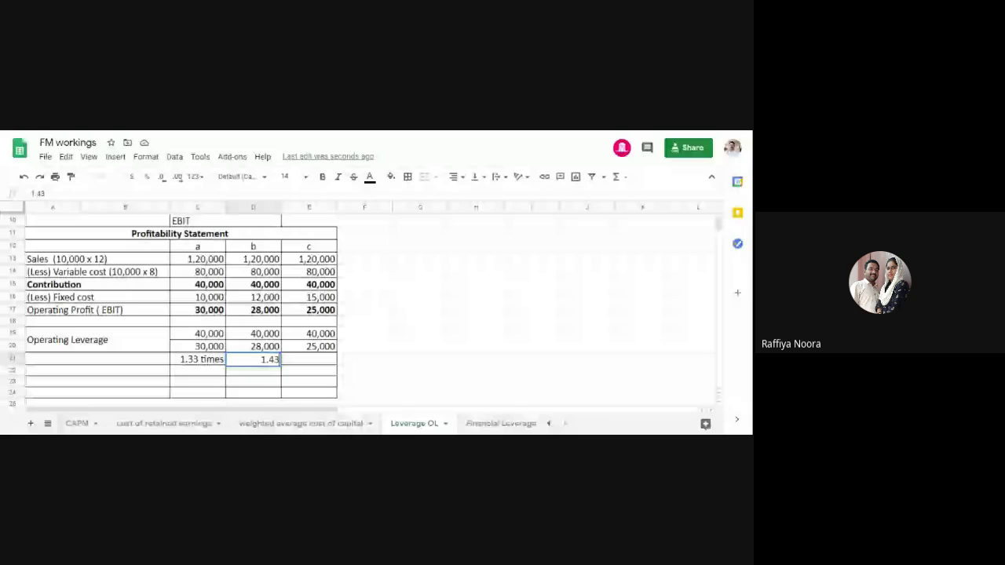
pyautogui.click(303, 363)
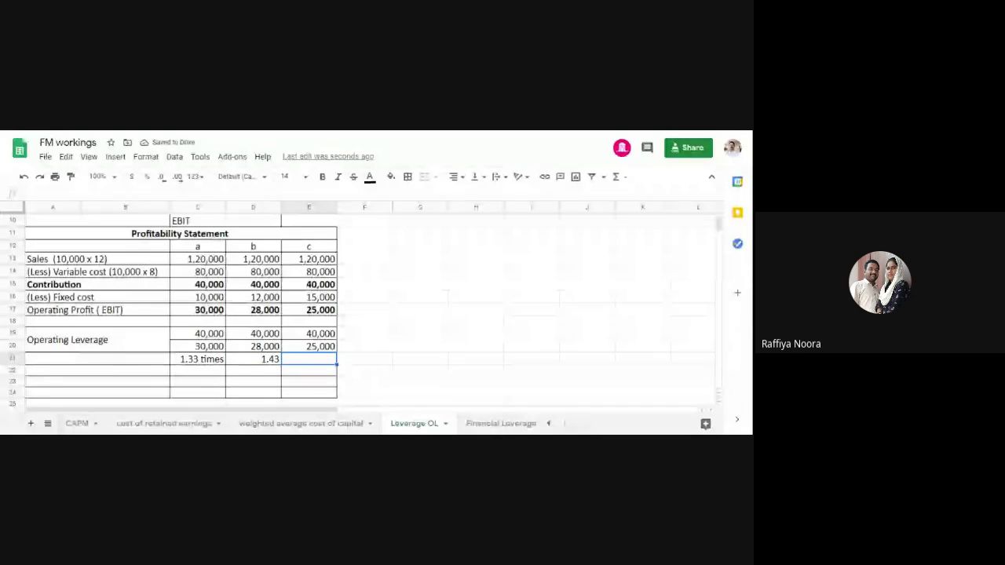
pyautogui.write('1.60')
pyautogui.click(425, 363)
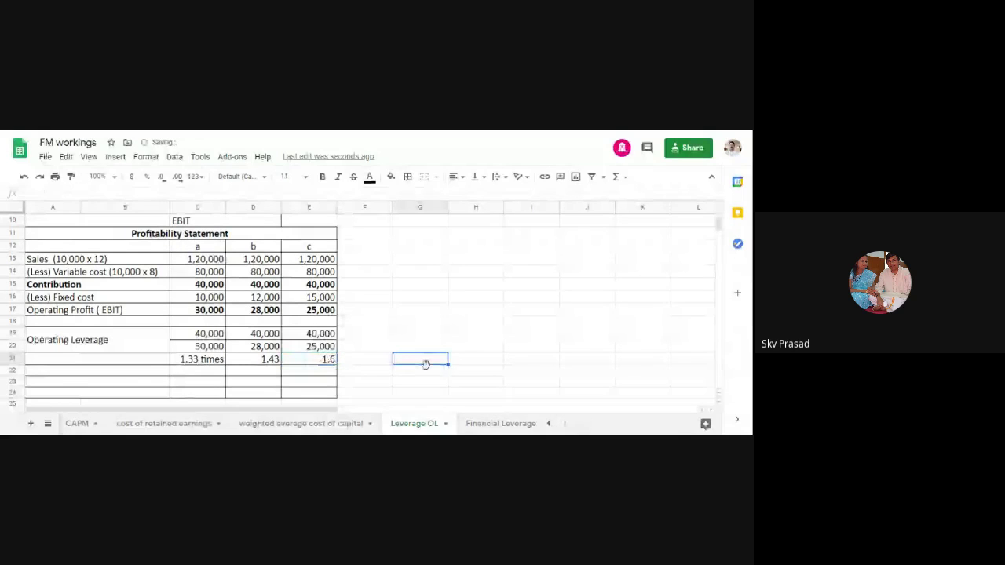
# - Add the label "operating leverage" in row 21 beside the leverage results
pyautogui.click(198, 359)
pyautogui.click(132, 362)
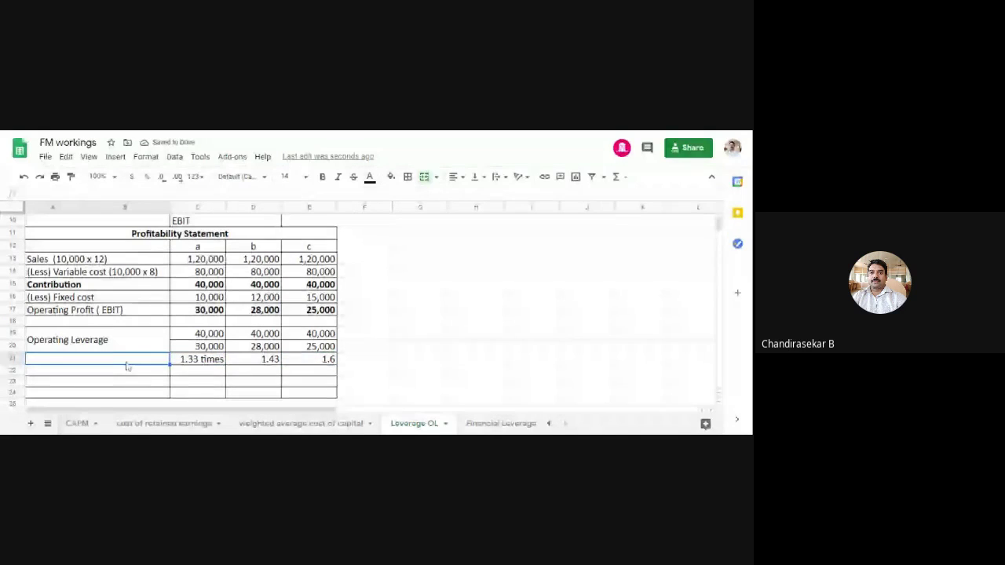
pyautogui.write('operat')
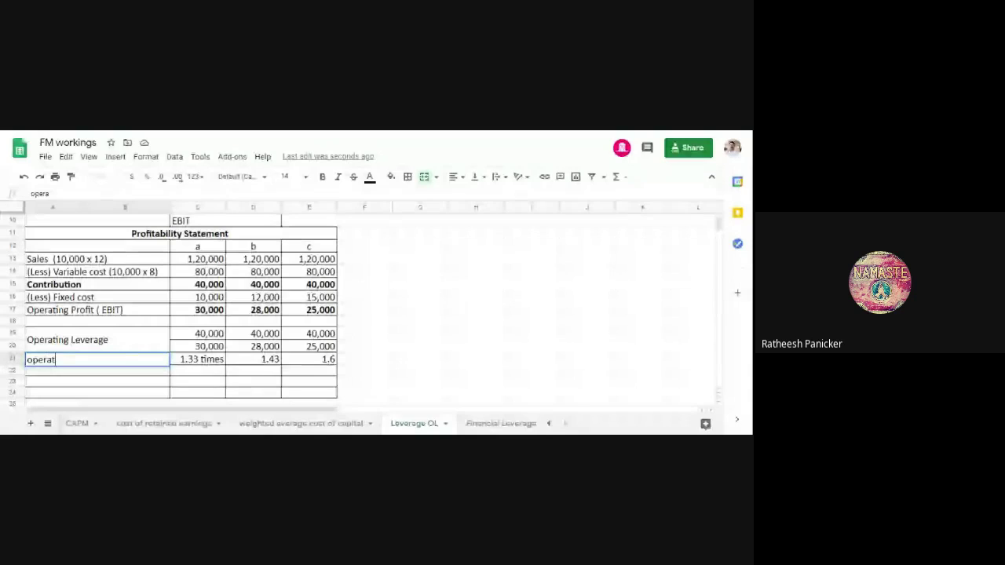
pyautogui.write('ing lever')
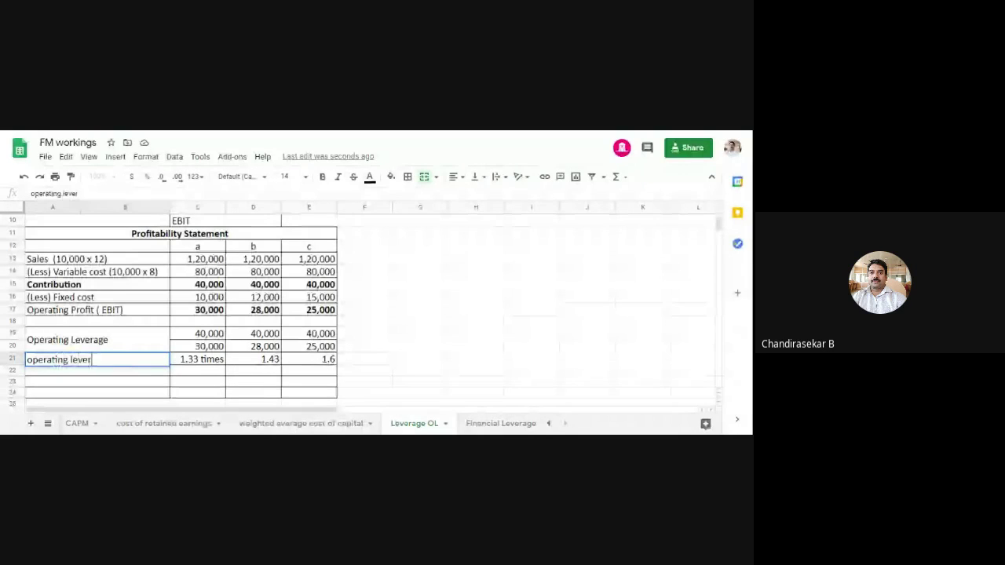
pyautogui.write('age')
pyautogui.click(542, 349)
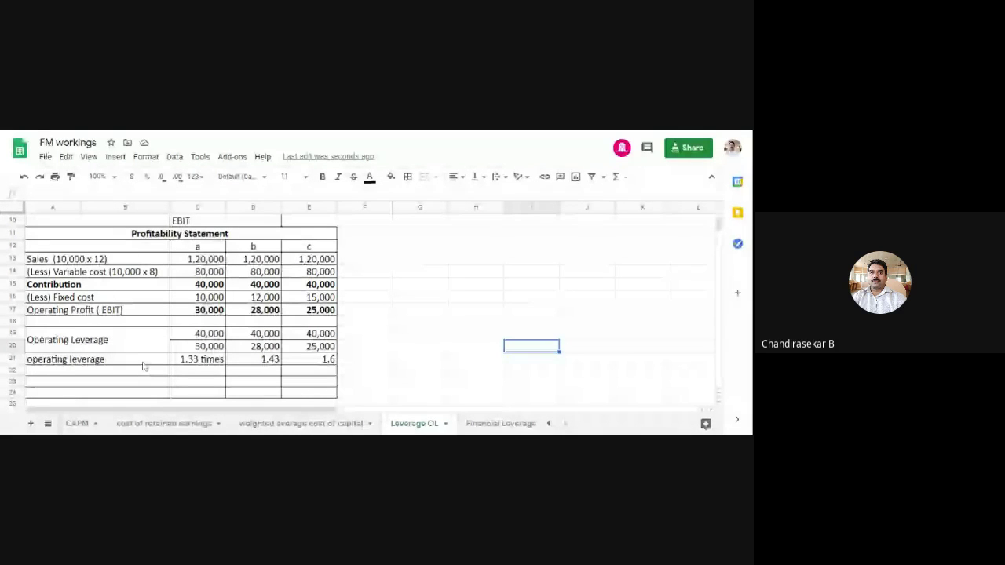
# - Make the whole operating leverage row, label and results in A21:E21, bold
pyautogui.click(365, 359)
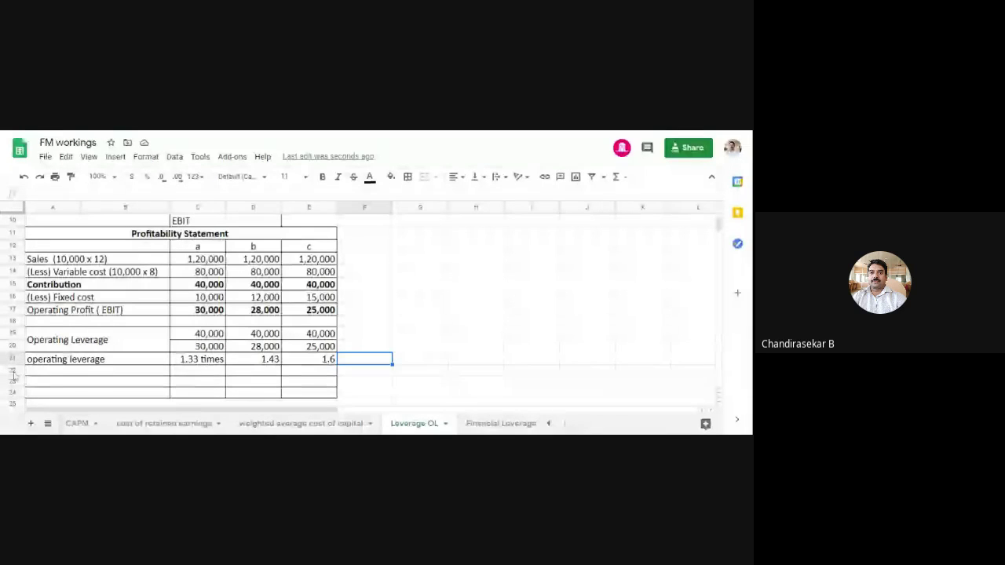
pyautogui.click(133, 361)
pyautogui.moveTo(134, 363); pyautogui.dragTo(326, 361)
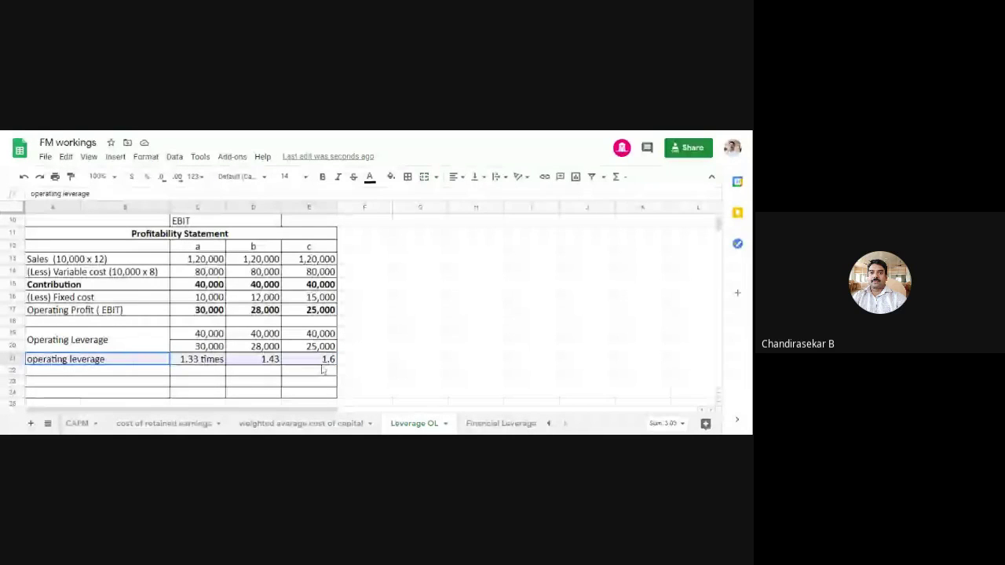
pyautogui.hotkey('ctrl', 'b')
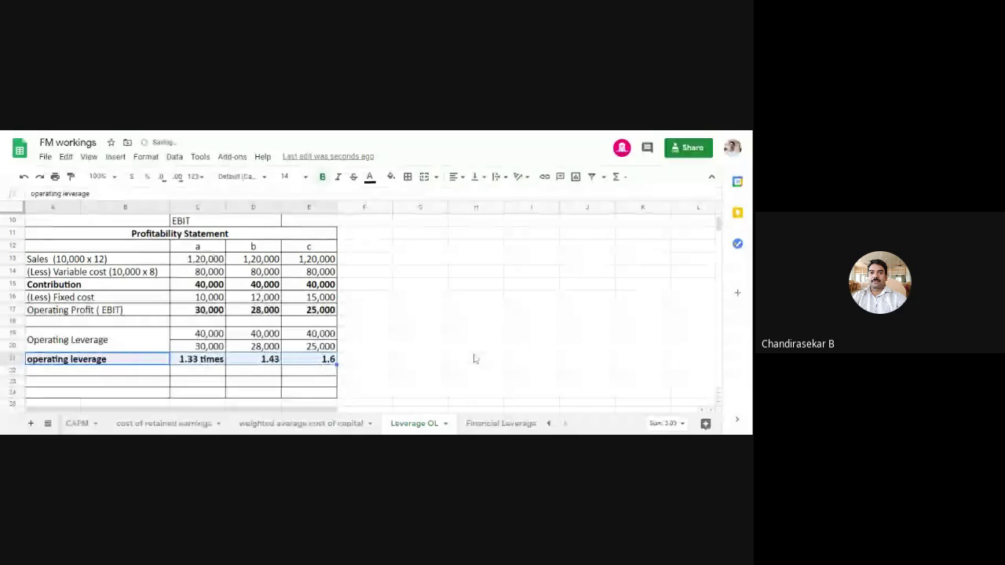
pyautogui.click(474, 358)
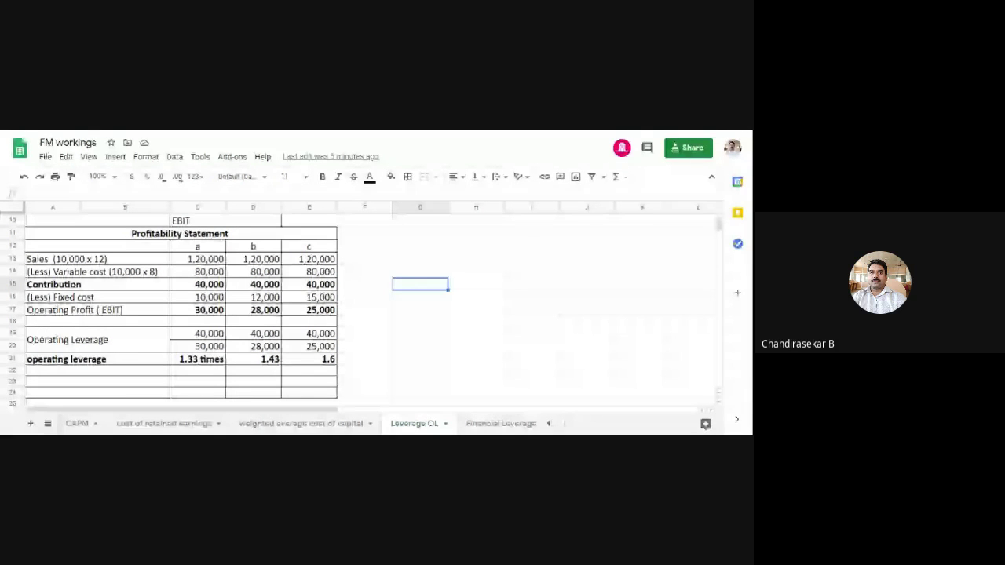
# - Read the Problem 2 question with its degree of operating leverage and % increase in EBIT formulas, comparing it with Problem 1
pyautogui.click(420, 333)
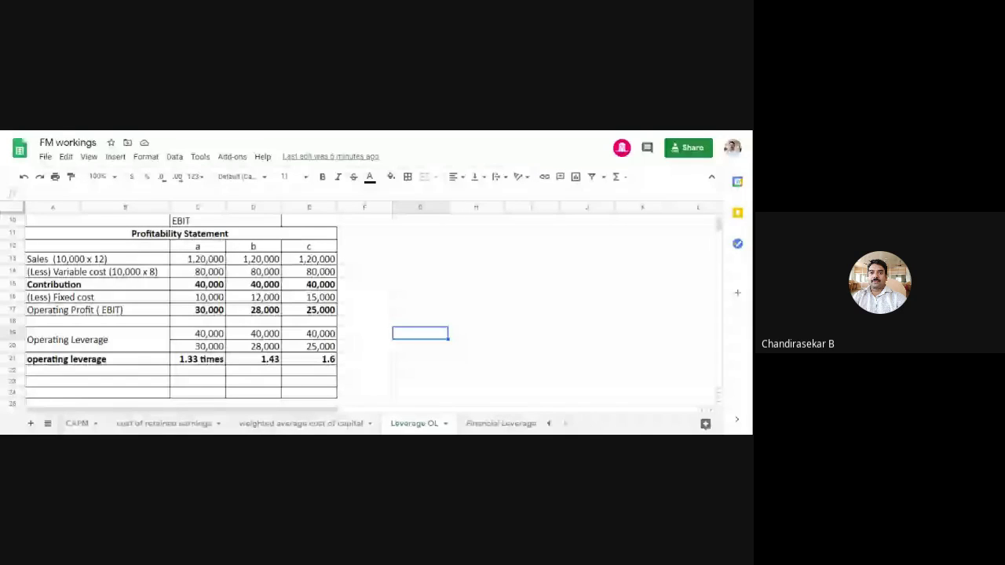
pyautogui.click(487, 360)
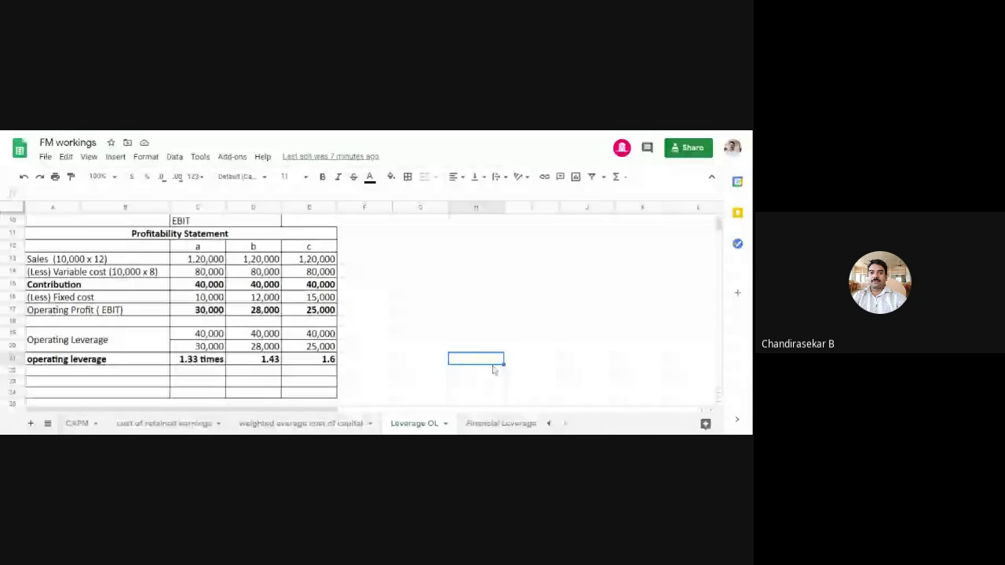
pyautogui.scroll(-3, 493, 369)
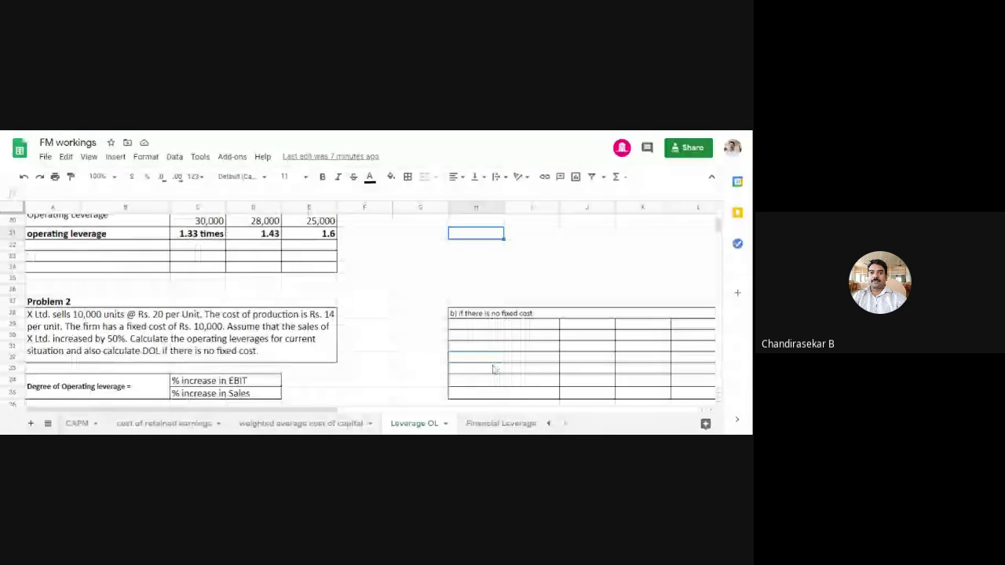
pyautogui.scroll(-3, 400, 359)
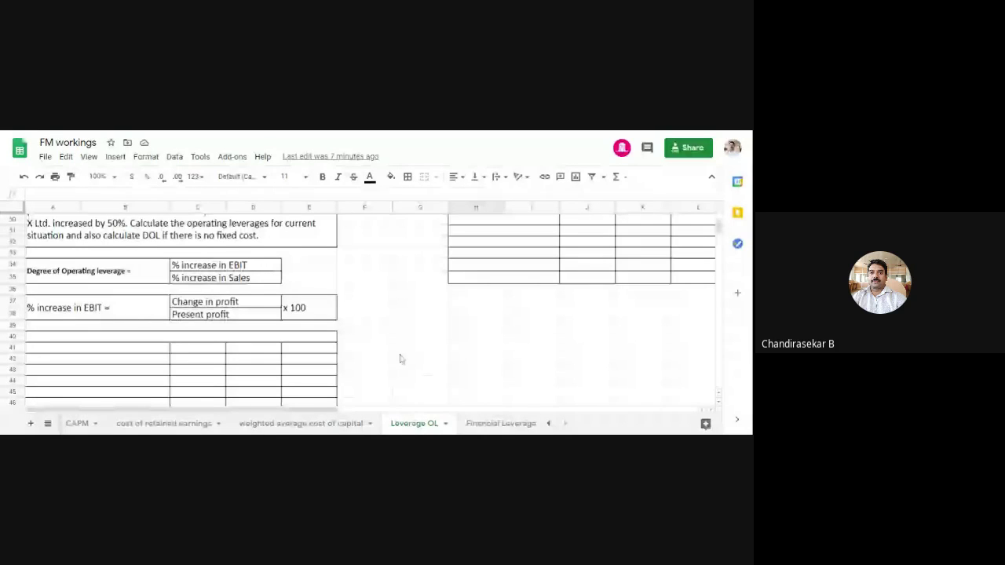
pyautogui.scroll(1, 400, 357)
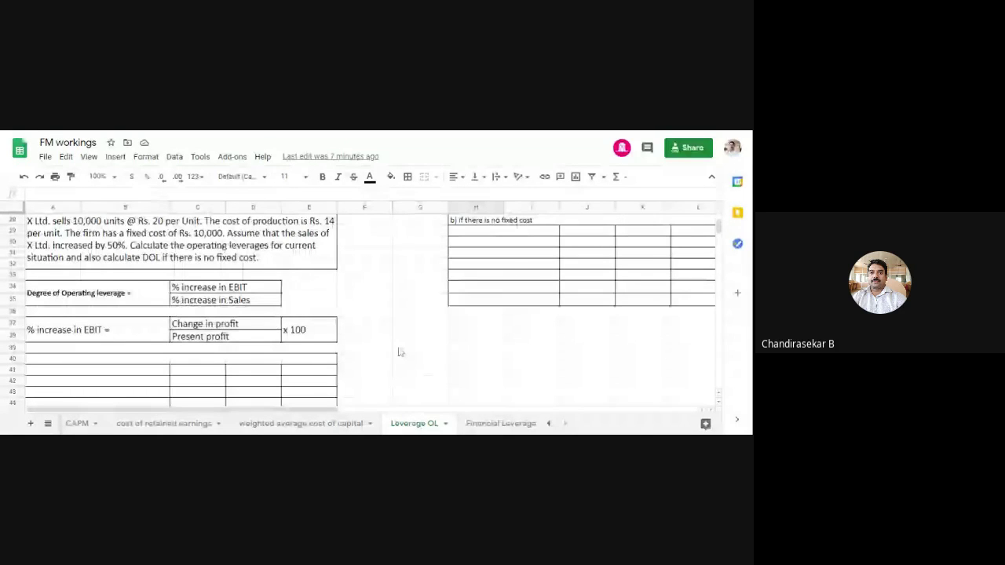
pyautogui.scroll(2, 399, 352)
pyautogui.scroll(-2, 399, 351)
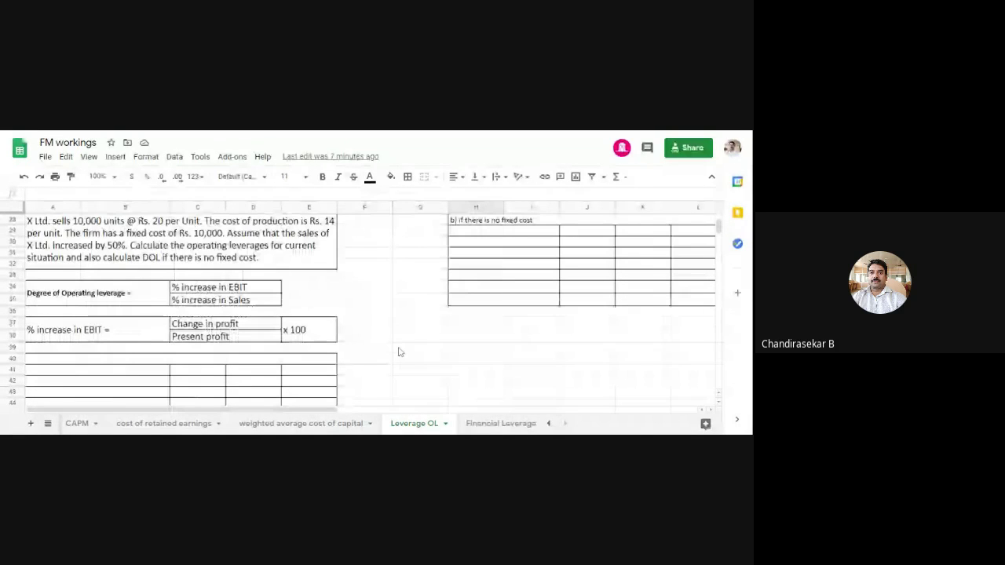
pyautogui.scroll(2, 399, 351)
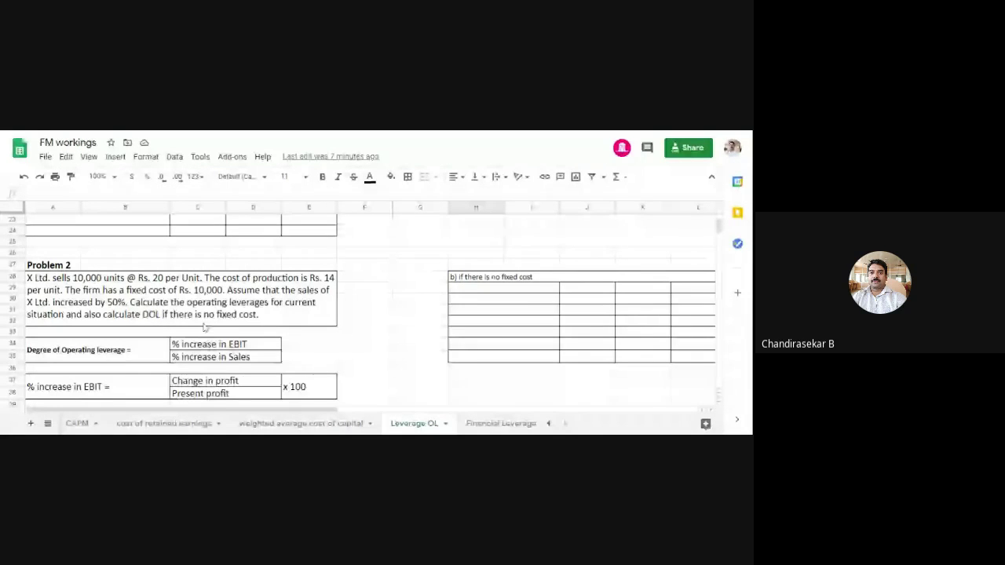
pyautogui.scroll(-3, 379, 364)
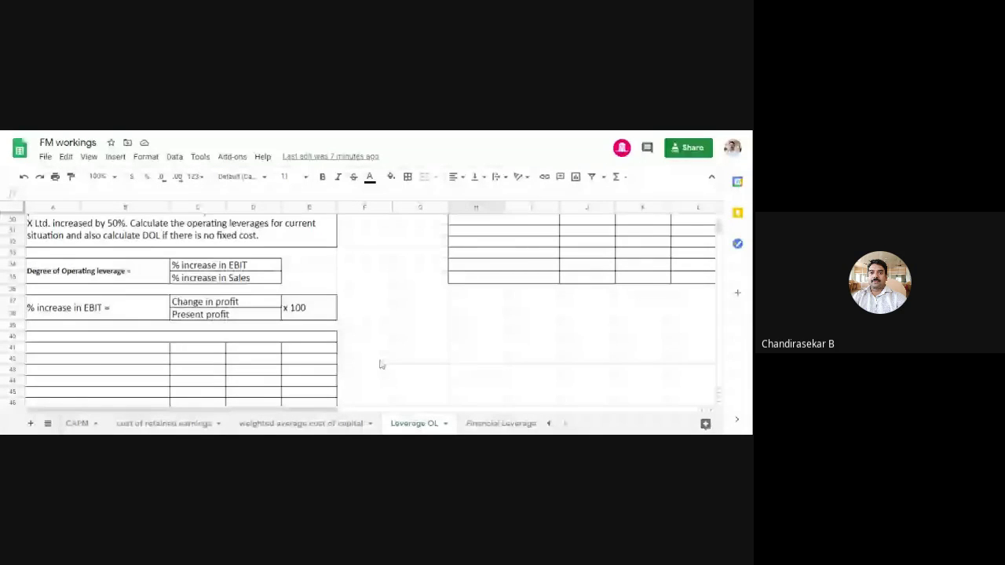
pyautogui.scroll(2, 380, 363)
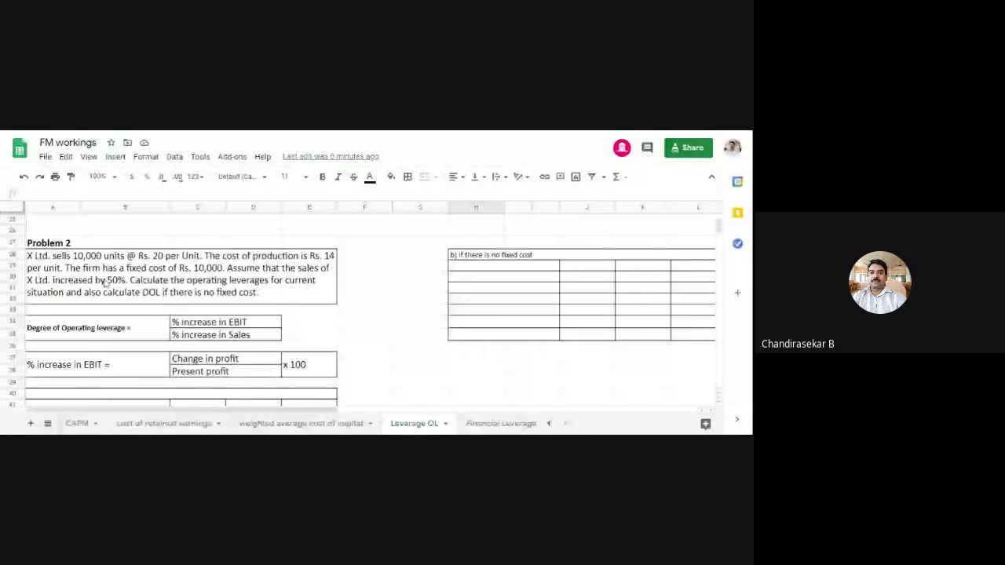
pyautogui.scroll(5, 105, 282)
pyautogui.scroll(3, 111, 314)
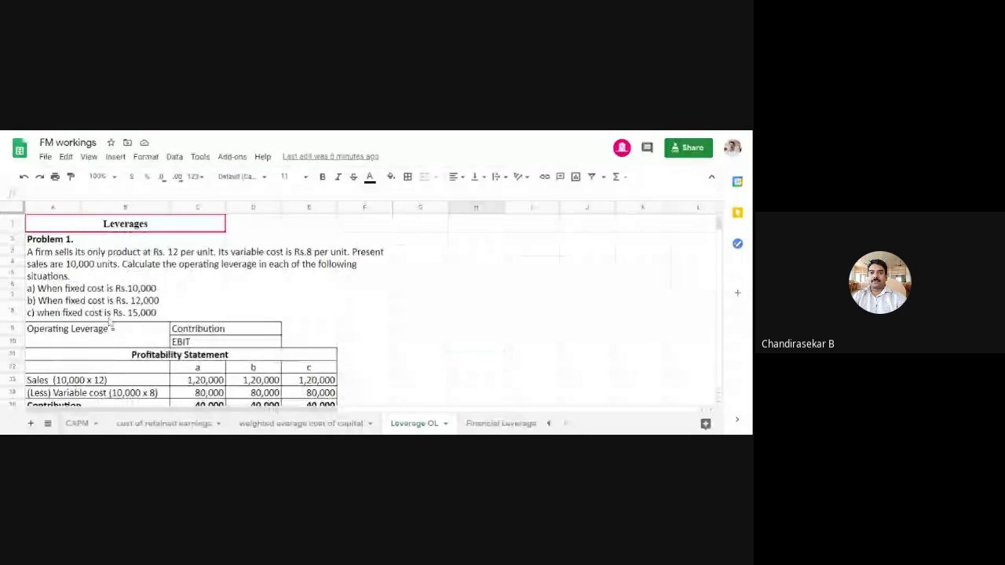
pyautogui.scroll(-3, 110, 318)
pyautogui.scroll(-4, 183, 358)
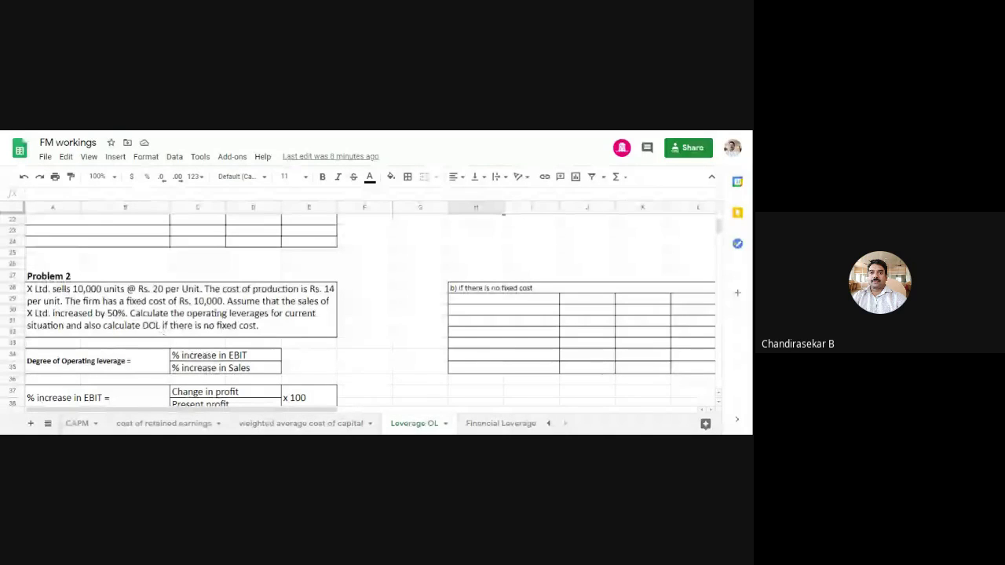
pyautogui.scroll(-2, 89, 317)
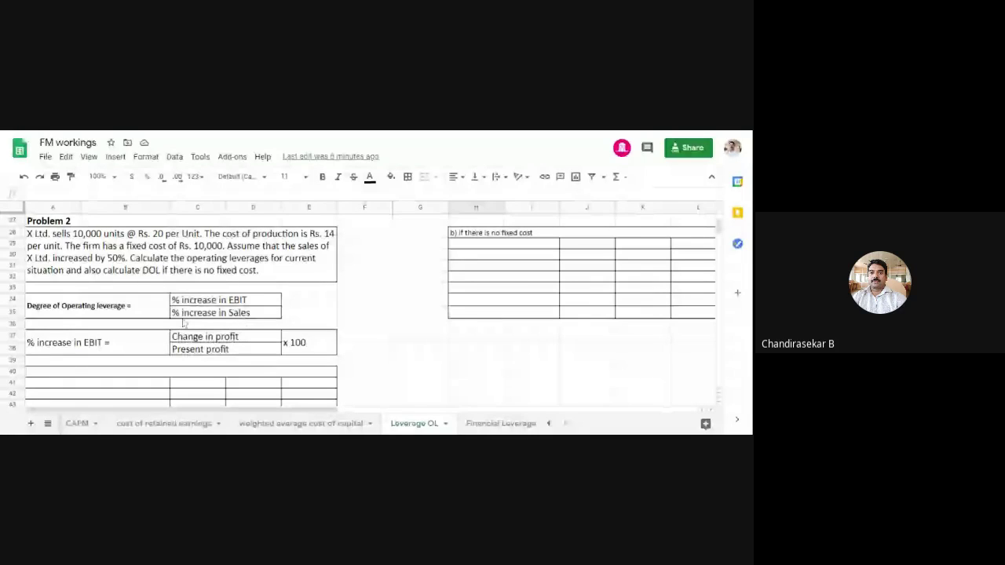
# - Enter the heading "Profitability Statement" in the merged row 40 above the empty Problem 2 table
pyautogui.click(407, 372)
pyautogui.click(243, 374)
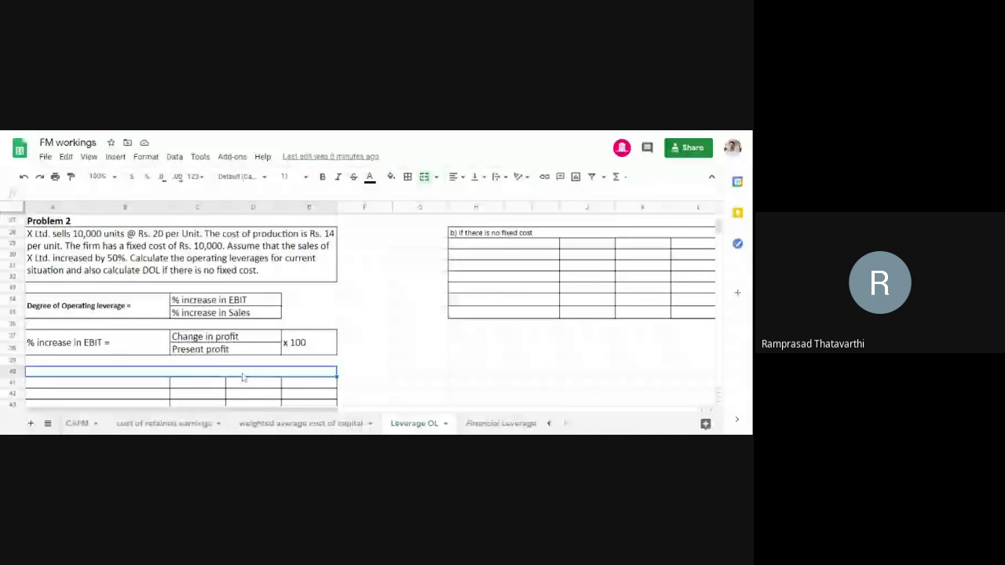
pyautogui.write('P')
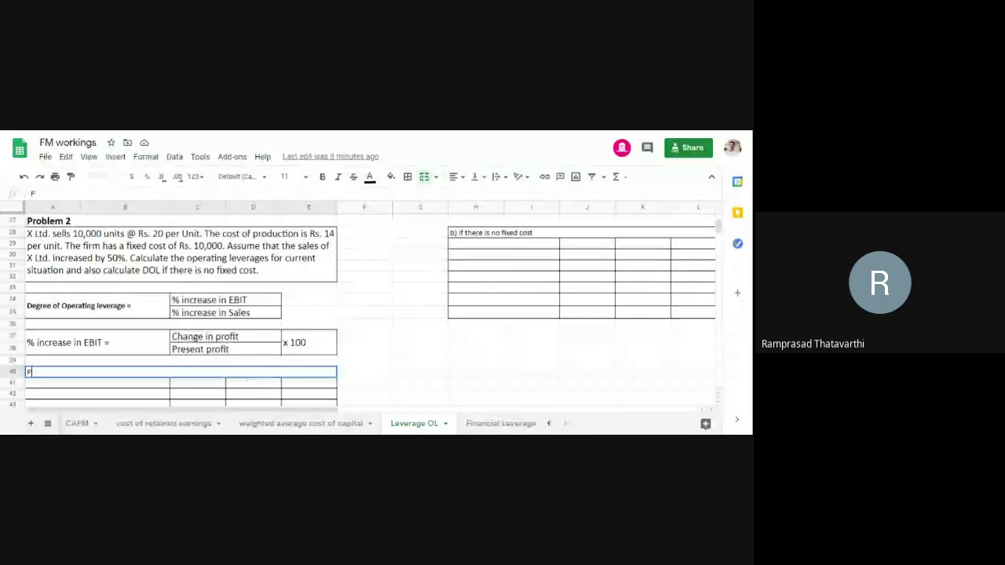
pyautogui.write('rofitab')
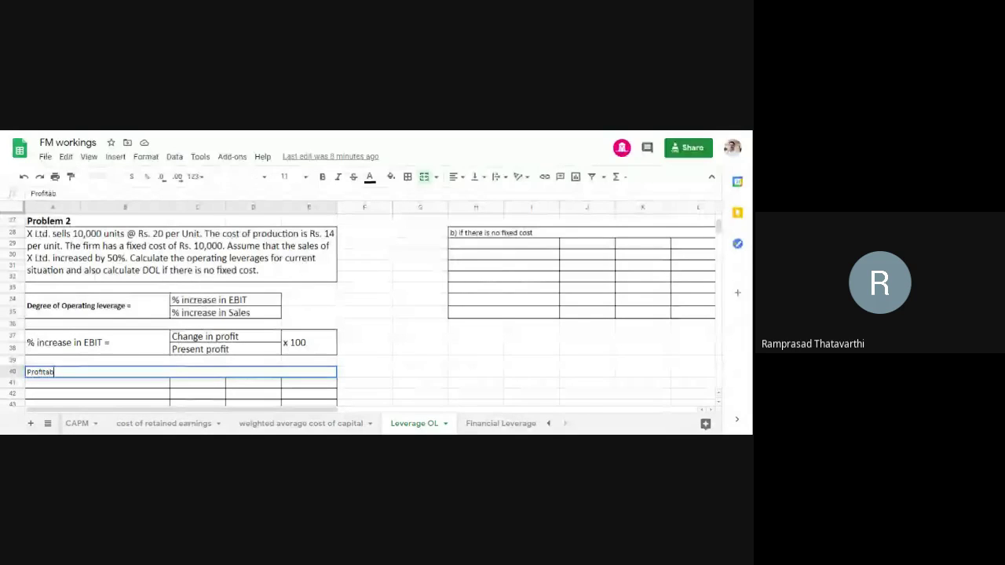
pyautogui.write('ilty')
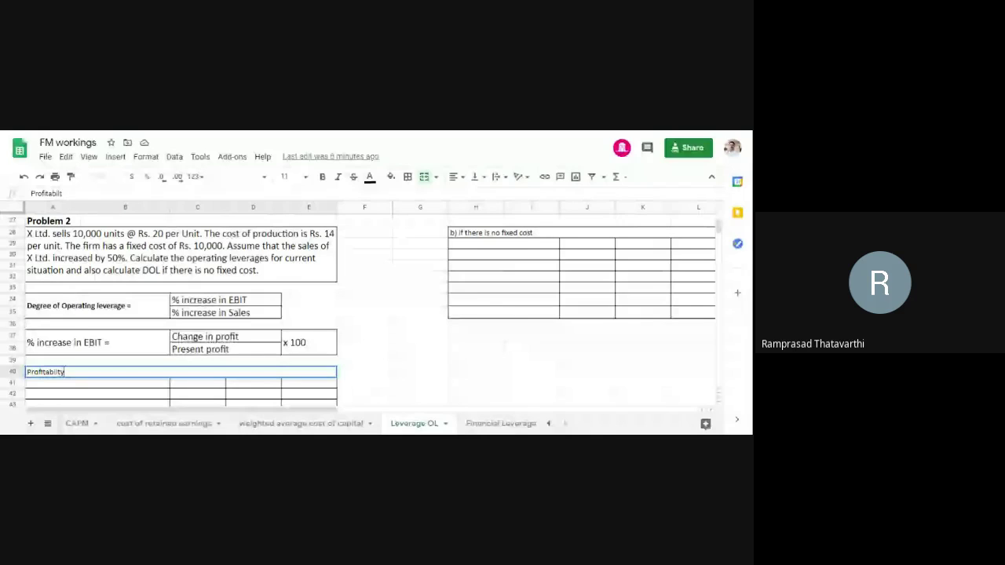
pyautogui.press('BackSpace')
pyautogui.press('BackSpace')
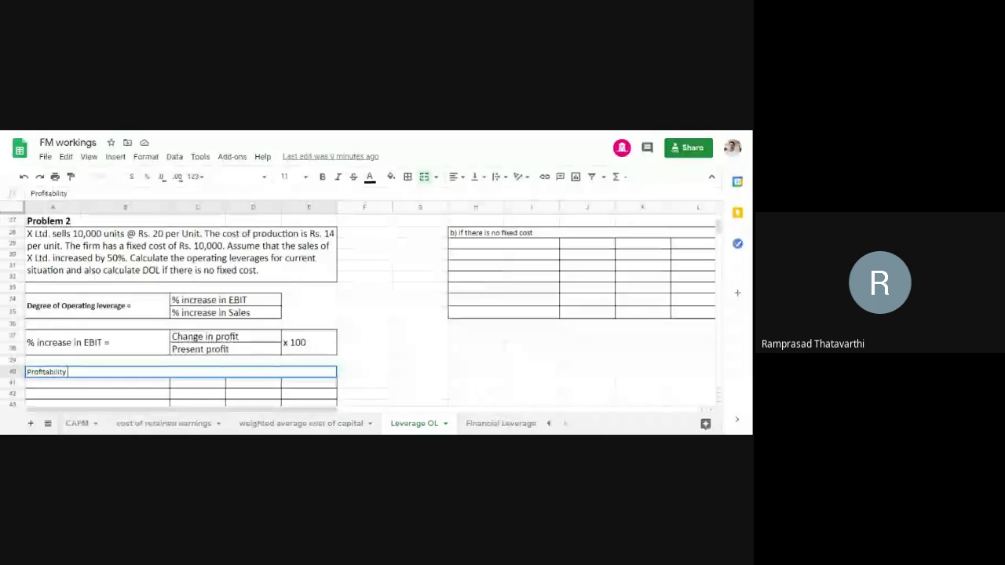
pyautogui.write('State')
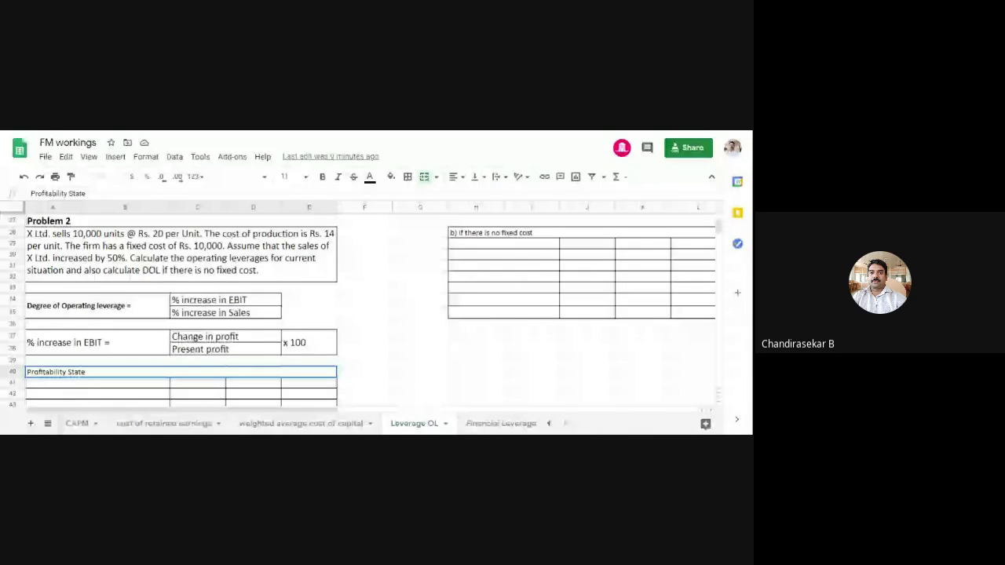
pyautogui.write('ment')
pyautogui.press('Return')
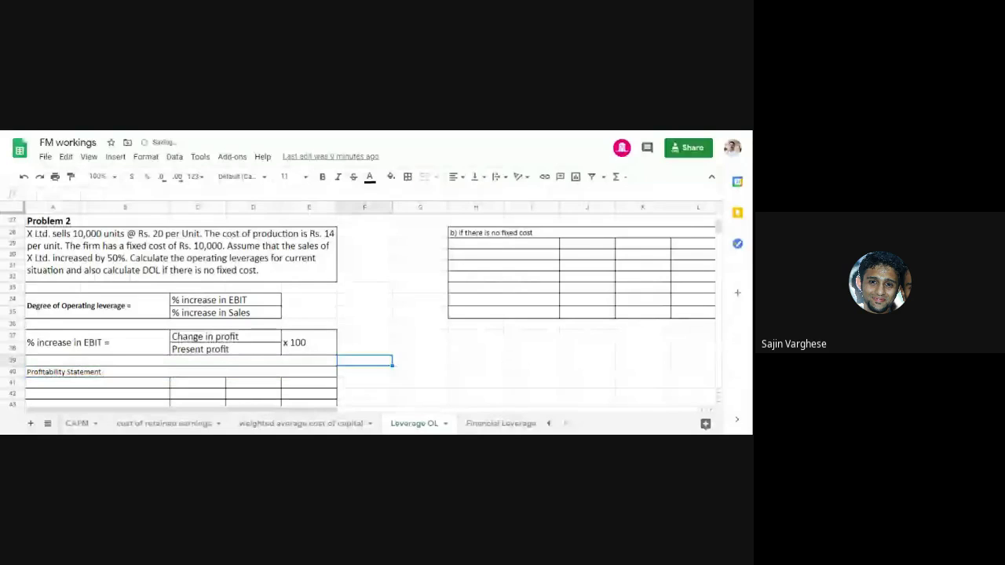
# - Format the Problem 2 "Profitability Statement" heading in row 40 as bold, size 14 and horizontally centred
pyautogui.click(213, 373)
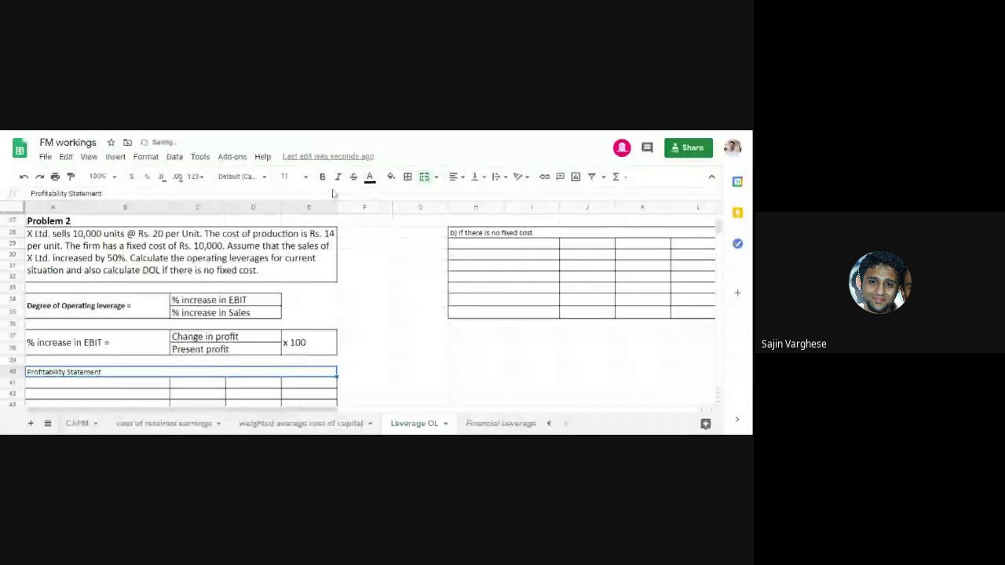
pyautogui.click(321, 176)
pyautogui.click(305, 177)
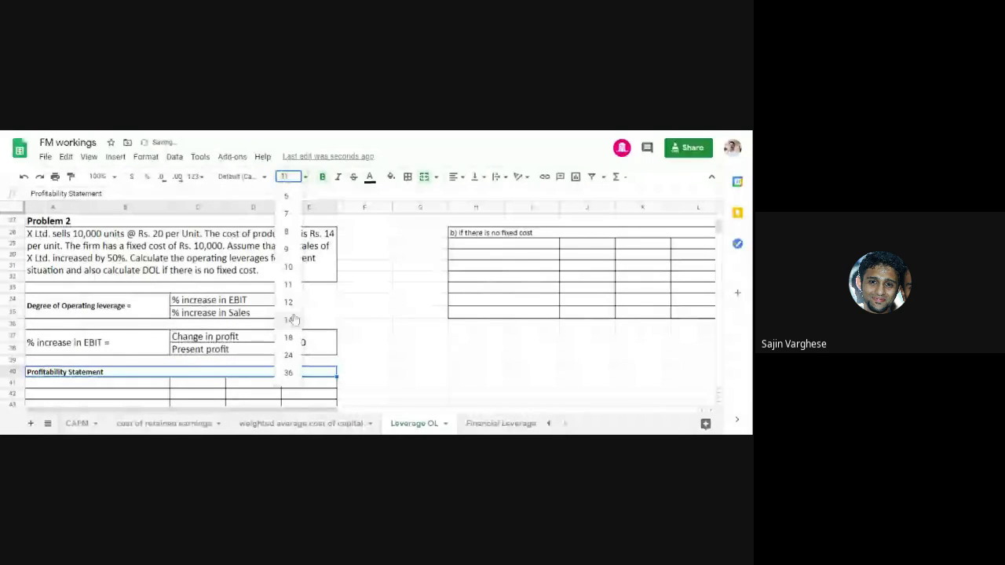
pyautogui.click(288, 319)
pyautogui.click(266, 370)
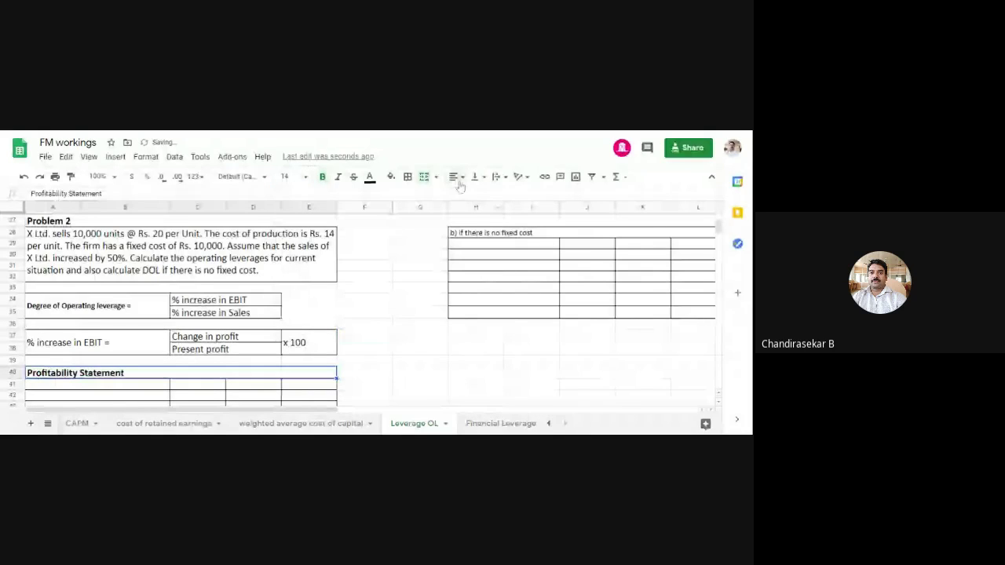
pyautogui.click(459, 177)
pyautogui.click(469, 193)
pyautogui.click(385, 324)
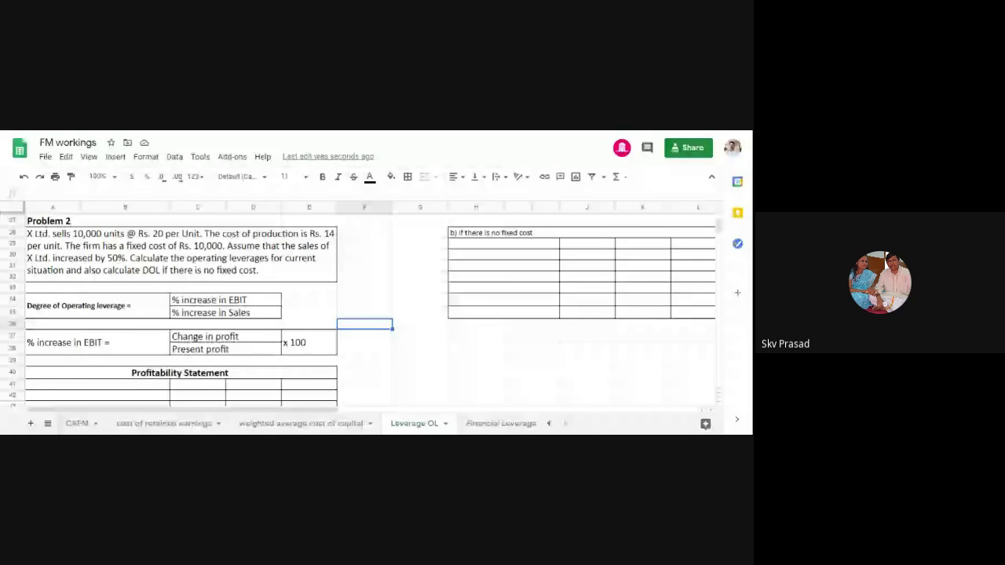
pyautogui.click(404, 363)
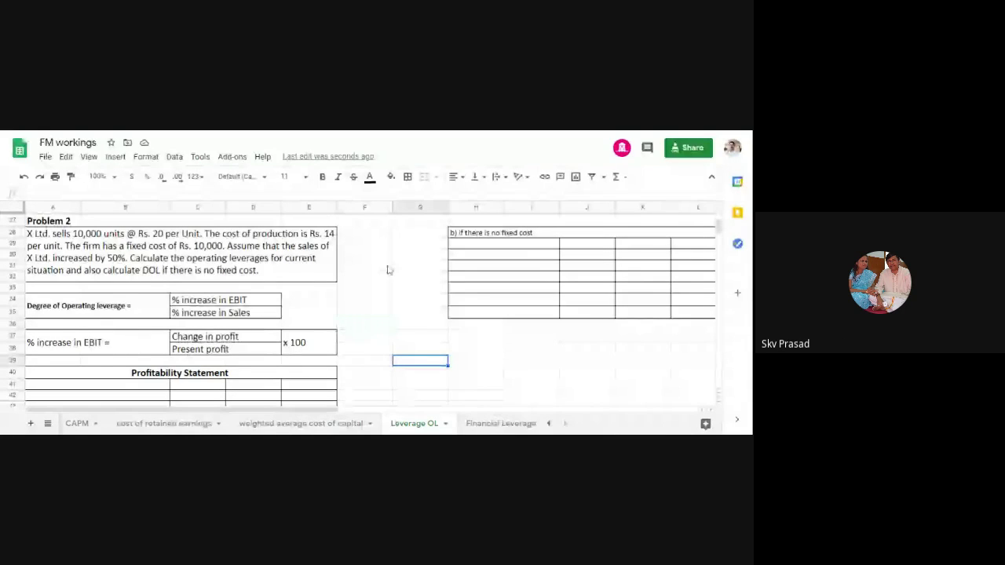
# - Make the heading "b) if there is no fixed cost" in row 28 bold and increase its font size
pyautogui.scroll(1, 387, 270)
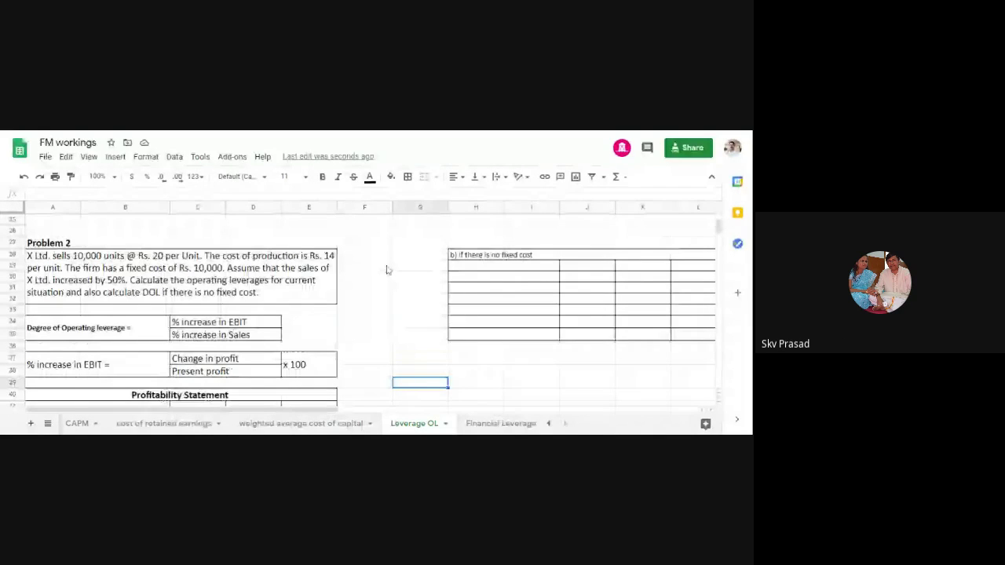
pyautogui.click(473, 257)
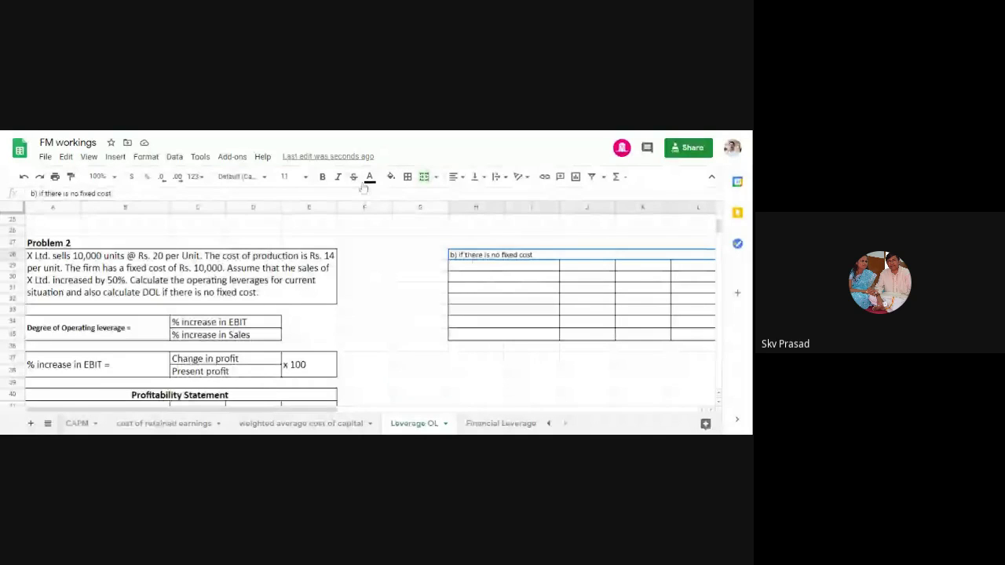
pyautogui.click(322, 178)
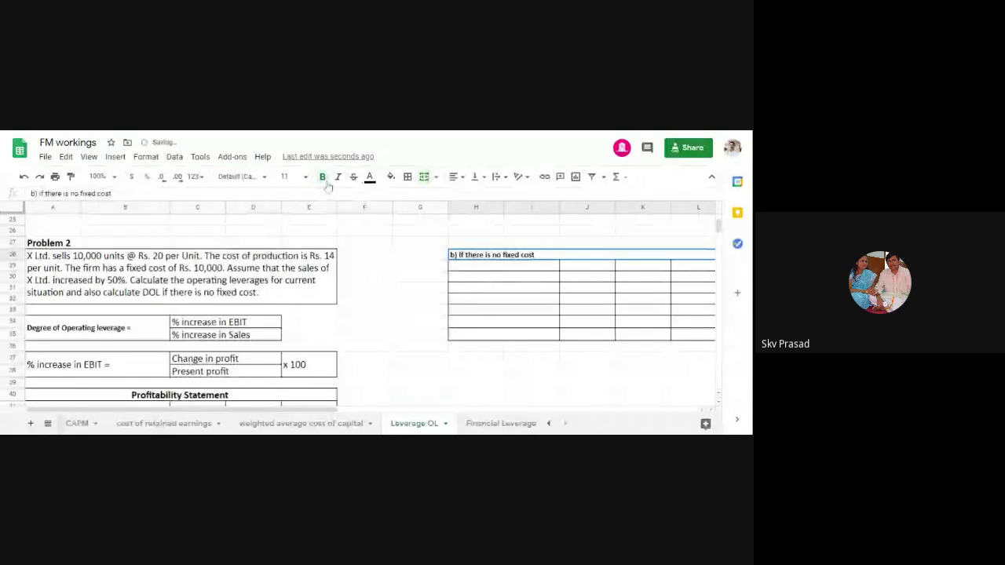
pyautogui.hotkey('ctrl', 'shift', '.')
pyautogui.hotkey('ctrl', 'shift', '.')
pyautogui.click(411, 312)
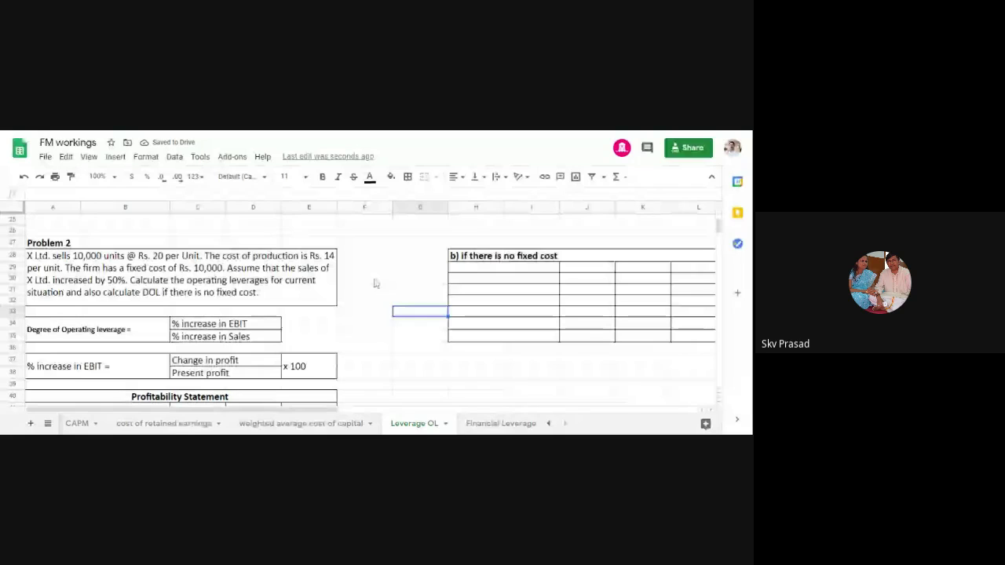
# - Review the Problem 1 profitability statement and operating leverage results, and return to the Problem 2 question
pyautogui.scroll(-1, 375, 283)
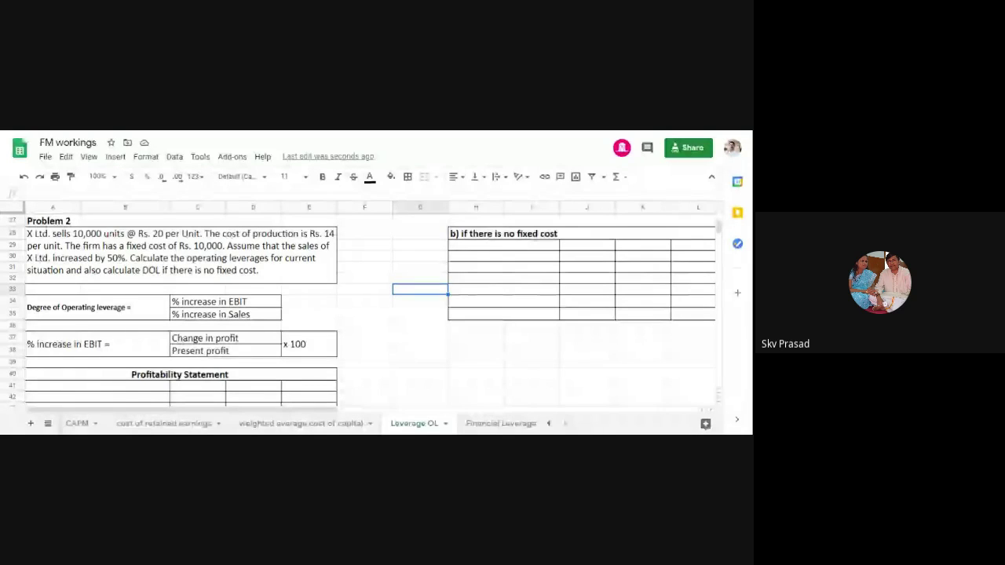
pyautogui.scroll(2, 375, 283)
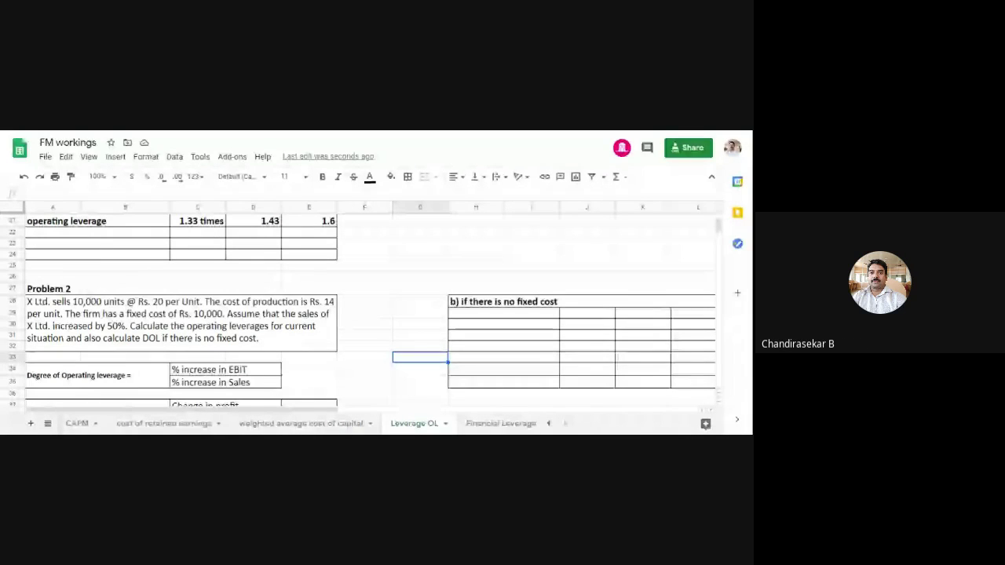
pyautogui.scroll(2, 374, 288)
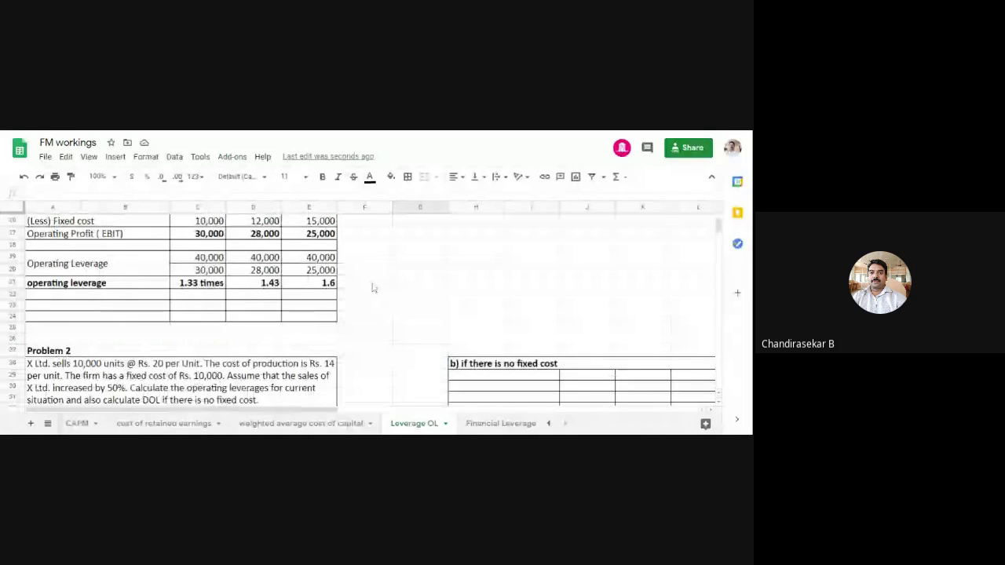
pyautogui.scroll(3, 373, 288)
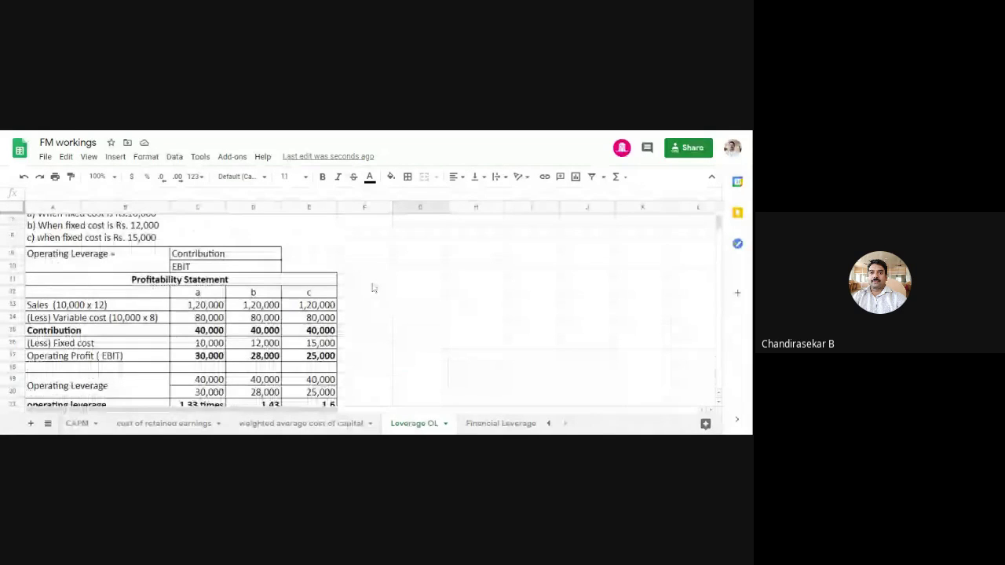
pyautogui.scroll(-2, 374, 288)
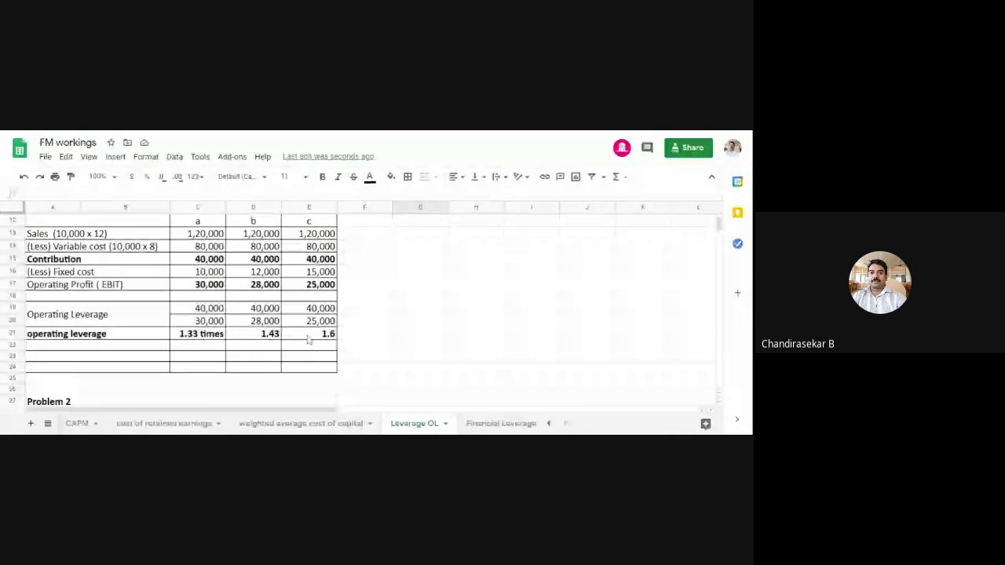
pyautogui.scroll(1, 309, 339)
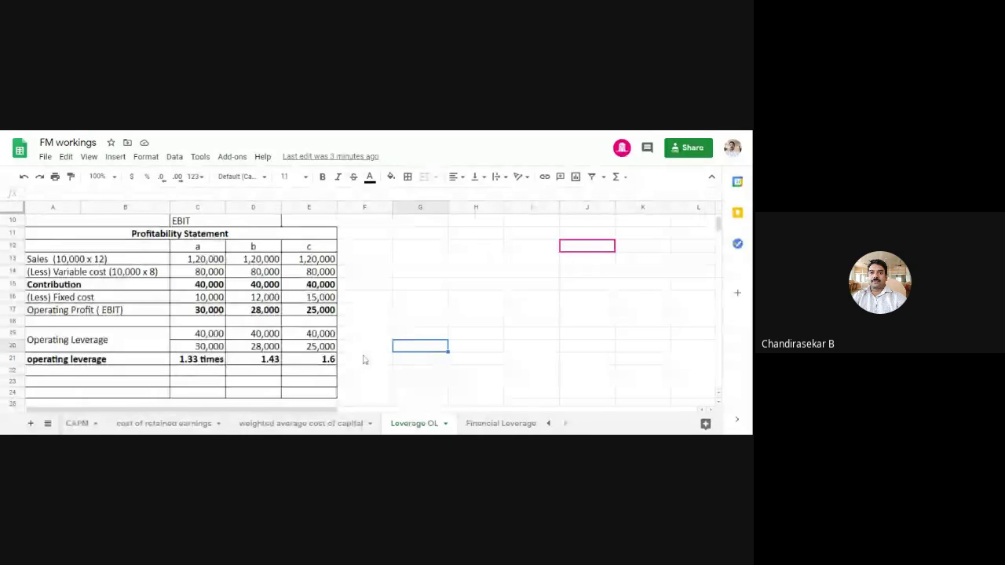
pyautogui.scroll(-3, 364, 359)
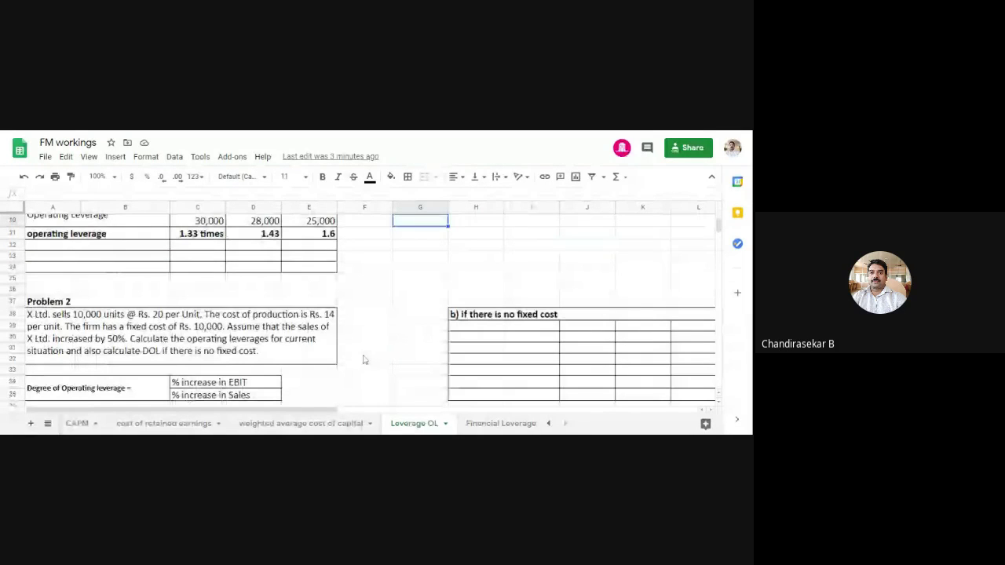
# - Enter the column headings "Current" in C41 and "Future" in D41 of the Problem 2 profitability statement
pyautogui.scroll(-2, 370, 326)
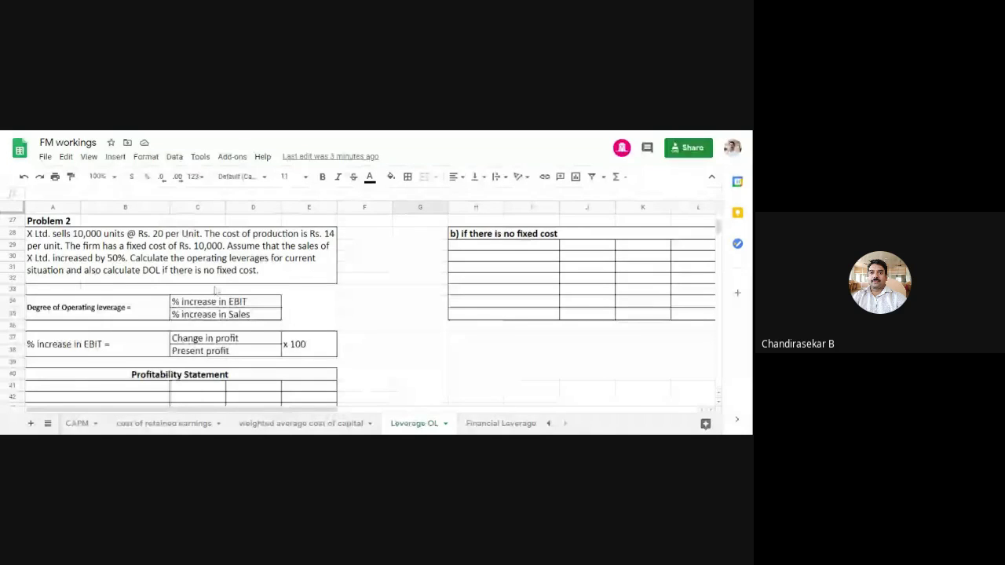
pyautogui.scroll(-1, 204, 314)
pyautogui.click(187, 362)
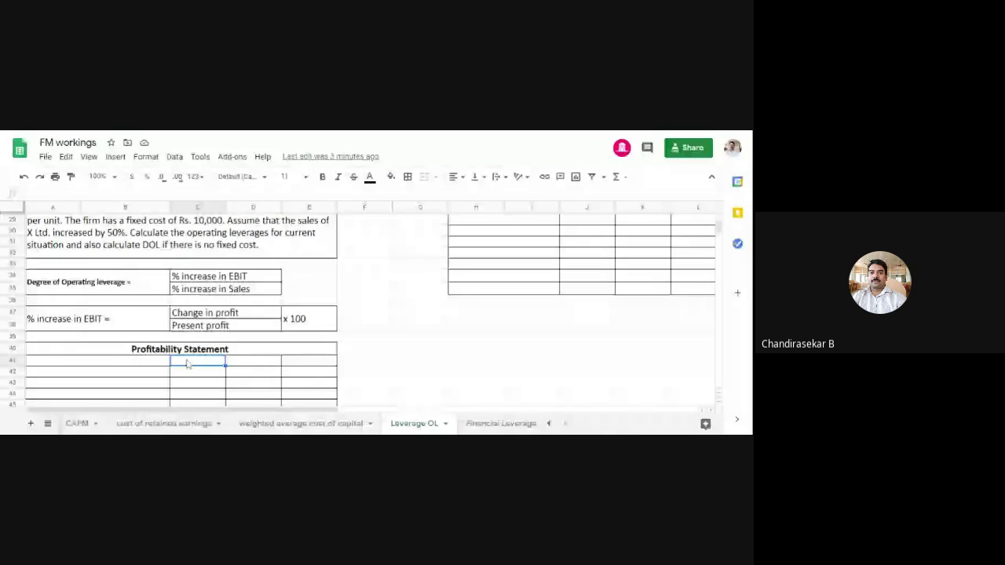
pyautogui.write('Cur')
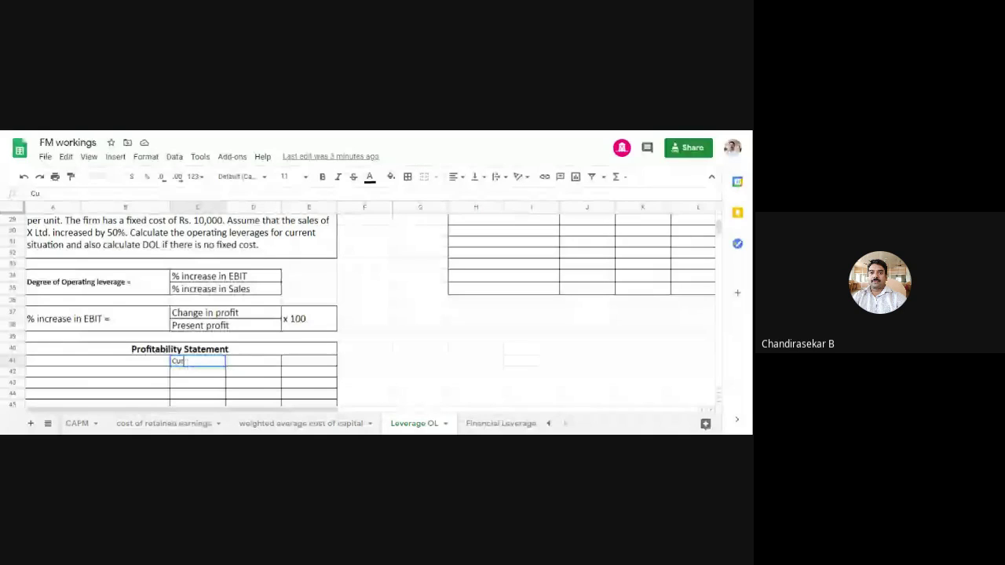
pyautogui.write('rent')
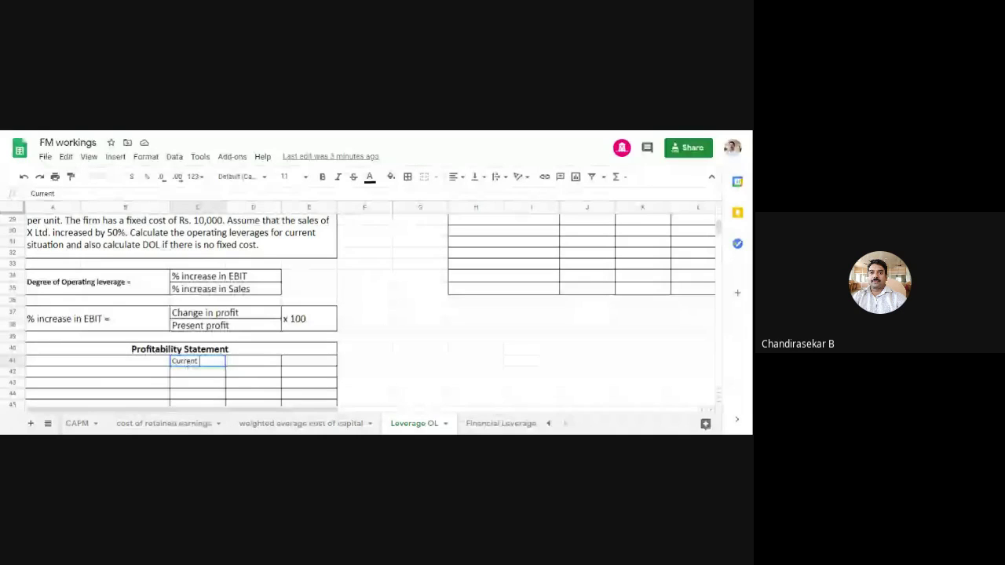
pyautogui.click(266, 365)
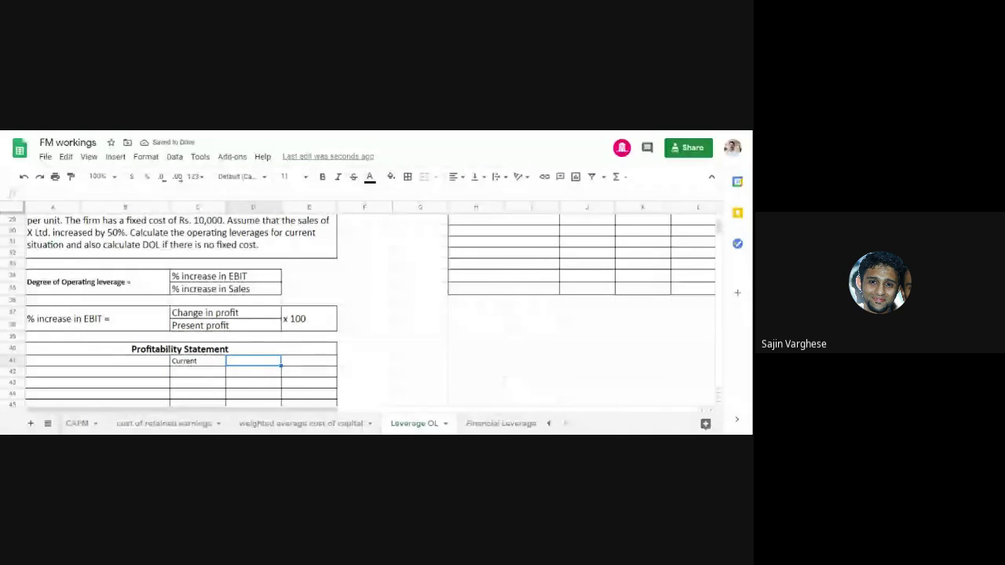
pyautogui.write('Fy')
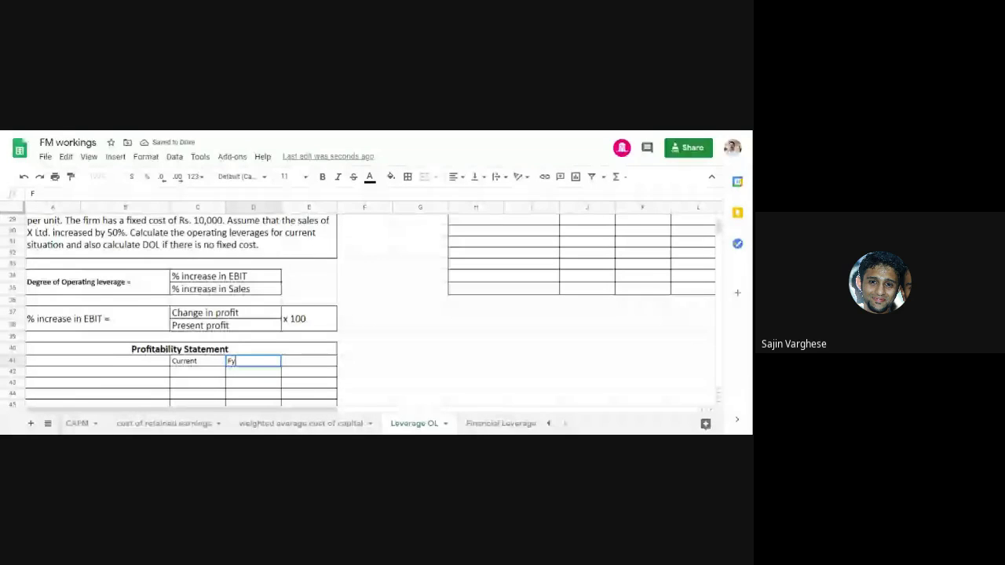
pyautogui.press('BackSpace')
pyautogui.write('utu')
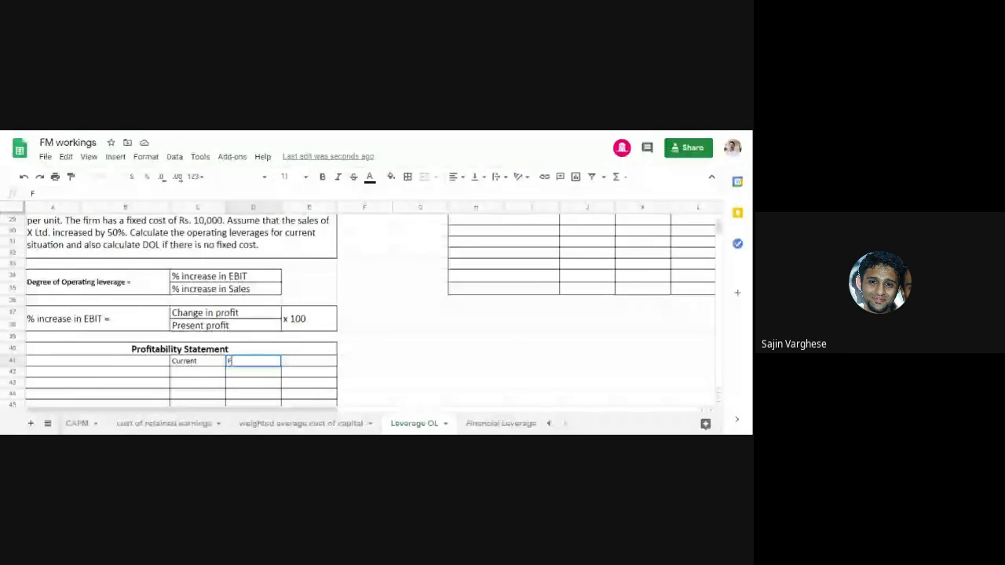
pyautogui.write('r')
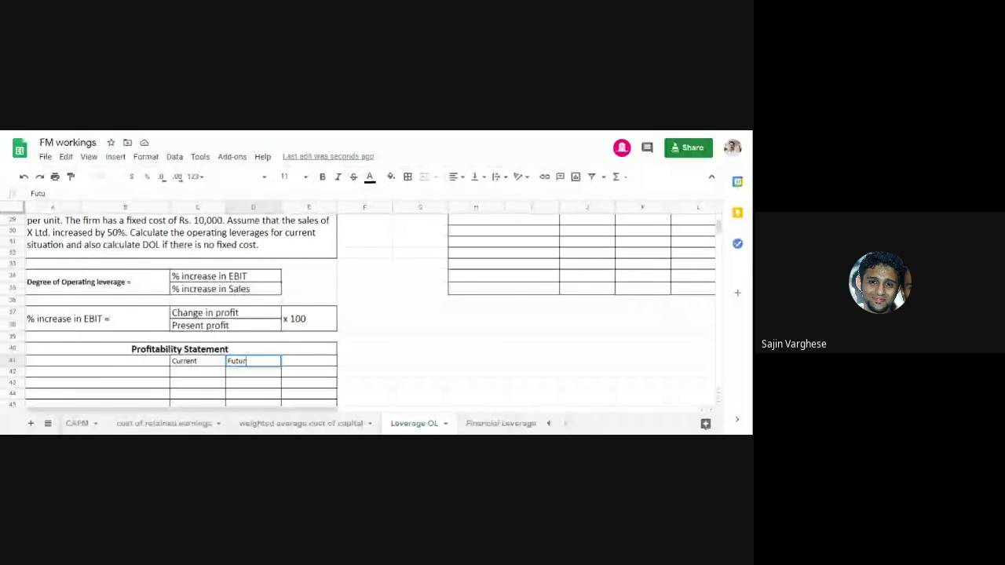
pyautogui.write('e')
pyautogui.click(461, 375)
# - Centre the "Current" and "Future" column headings in row 41 horizontally and make them bold
pyautogui.moveTo(192, 361); pyautogui.dragTo(234, 361)
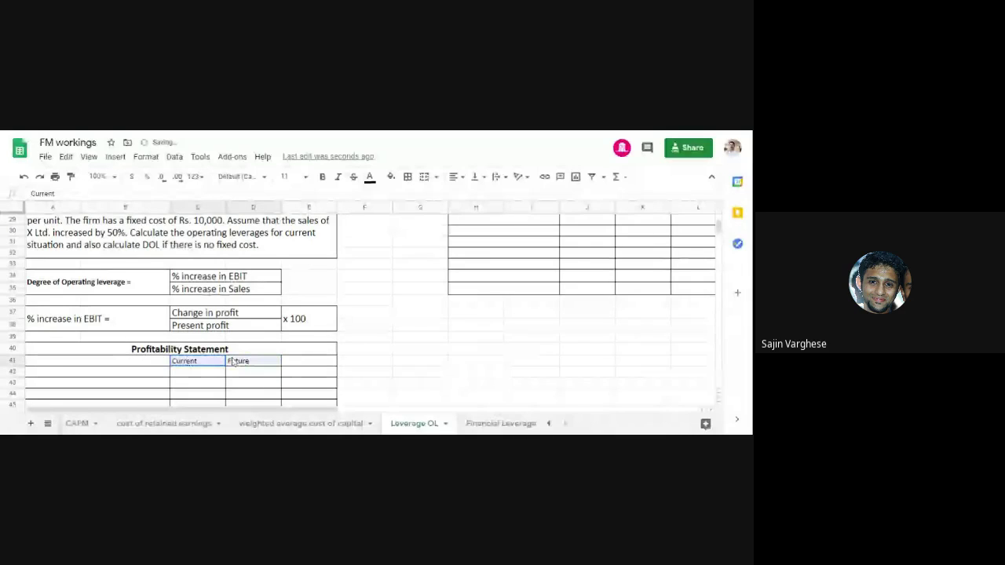
pyautogui.click(455, 176)
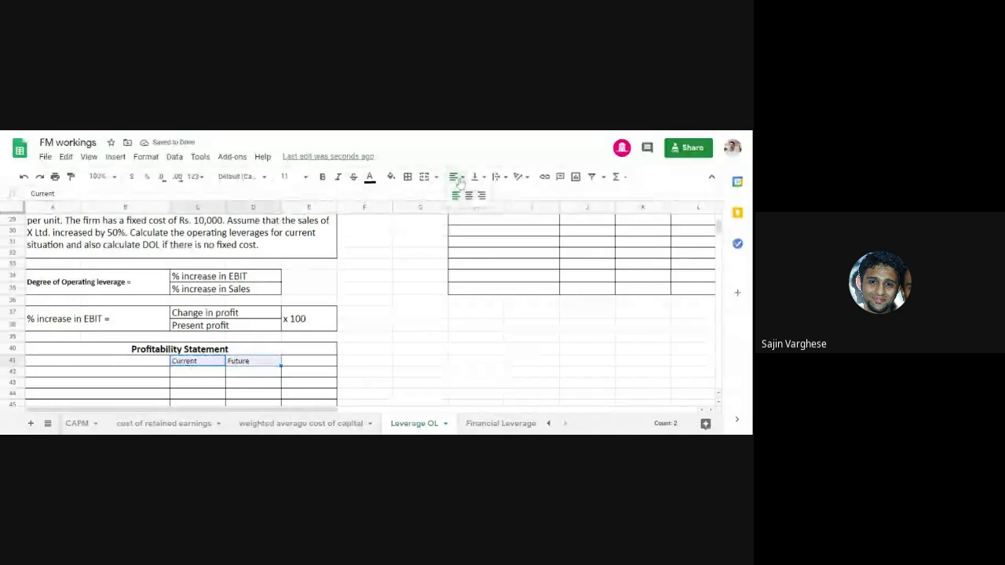
pyautogui.click(467, 195)
pyautogui.click(323, 176)
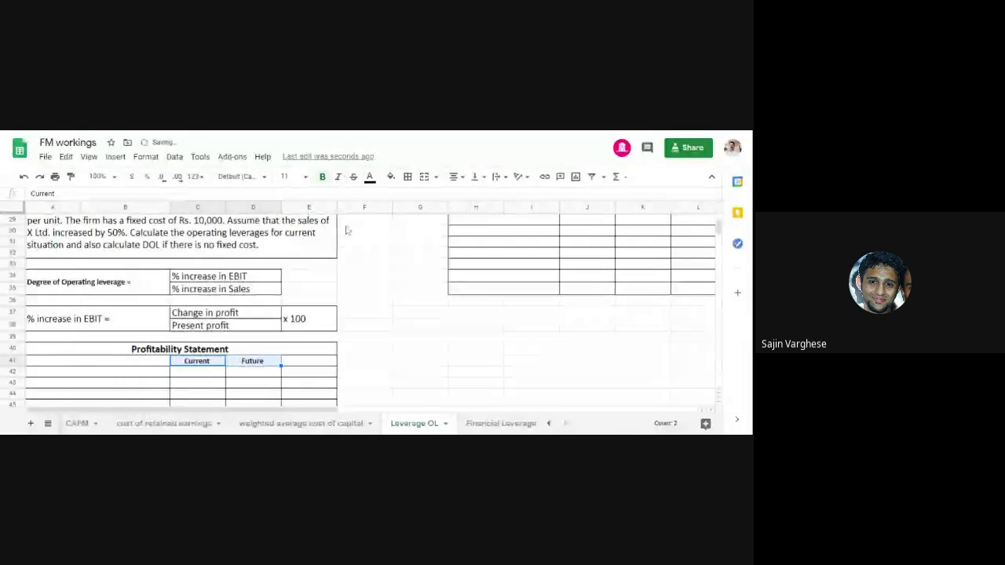
pyautogui.click(419, 296)
# - Enter the row label "Sales" in A42, below the column headings of the Problem 2 profitability statement
pyautogui.scroll(-1, 128, 363)
pyautogui.click(114, 356)
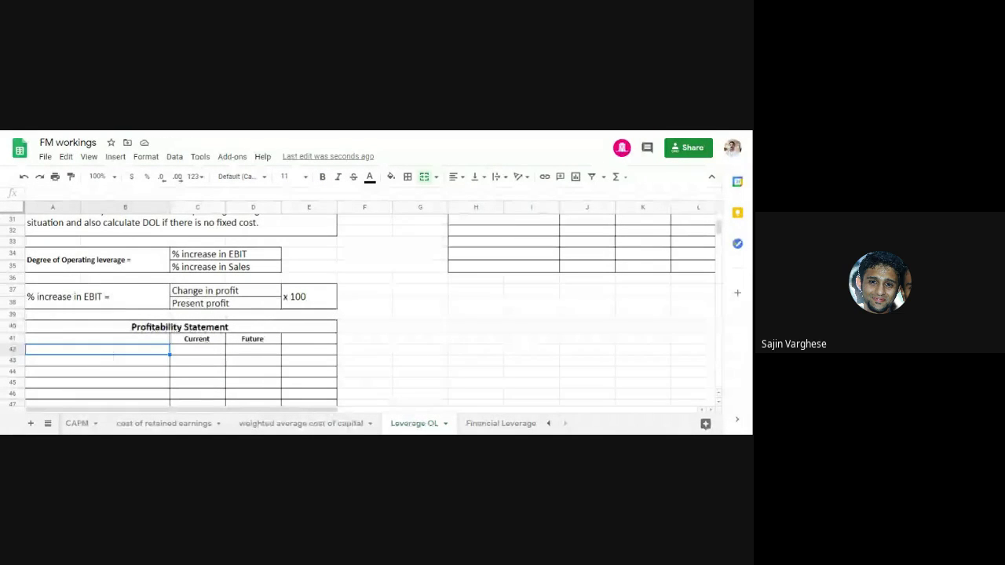
pyautogui.write('Sa')
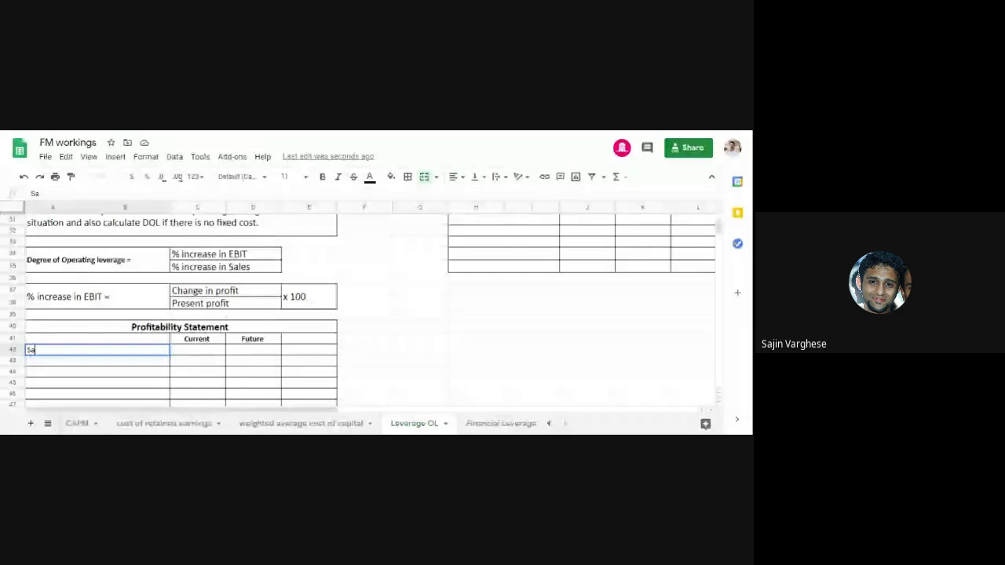
pyautogui.write('les')
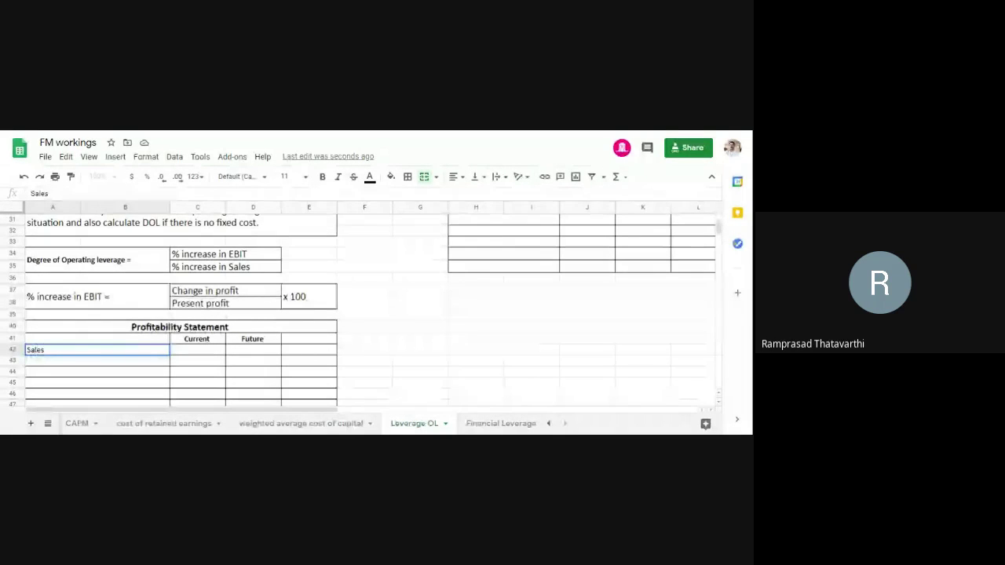
pyautogui.click(411, 348)
# - Extend the "Sales" label in A42 with the units and unit price from the question so it reads "Sales (10,000 x 20)"
pyautogui.scroll(3, 409, 346)
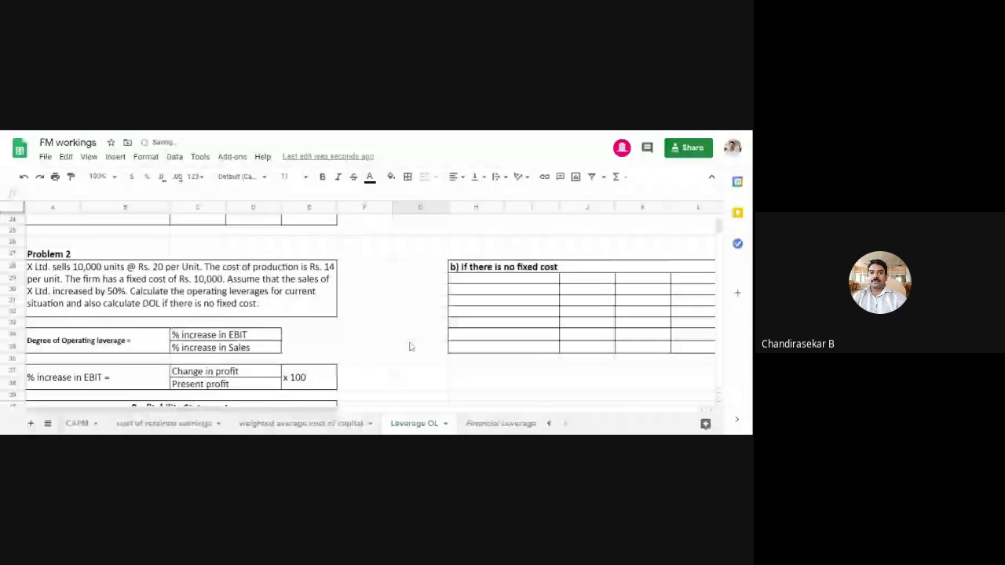
pyautogui.scroll(-2, 409, 346)
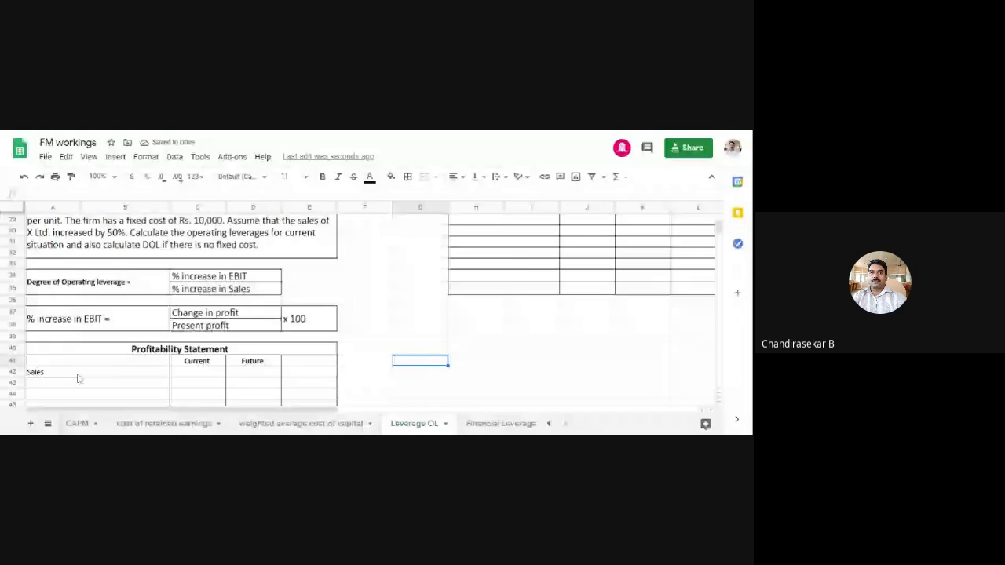
pyautogui.click(78, 375)
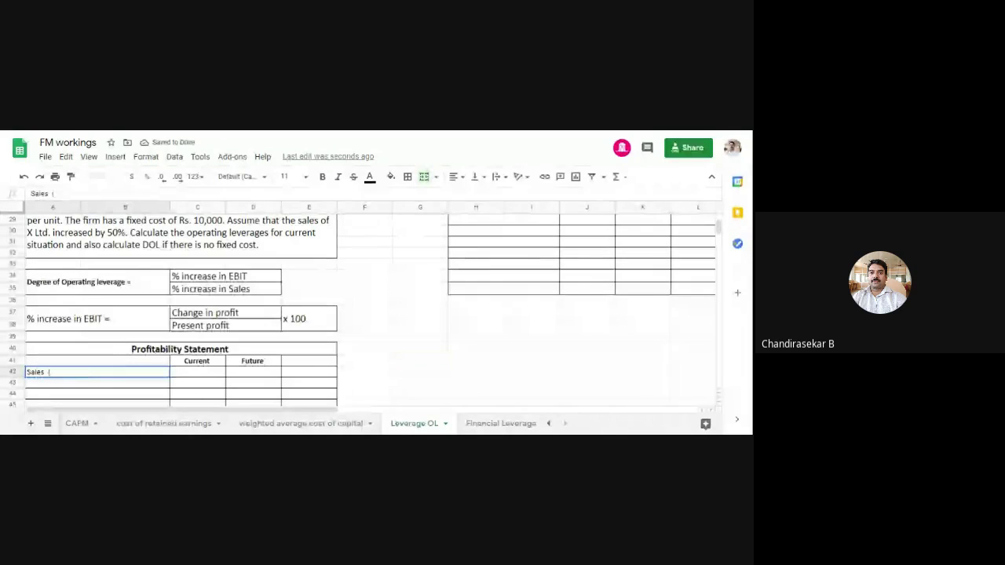
pyautogui.doubleClick(78, 375)
pyautogui.write('(10,000')
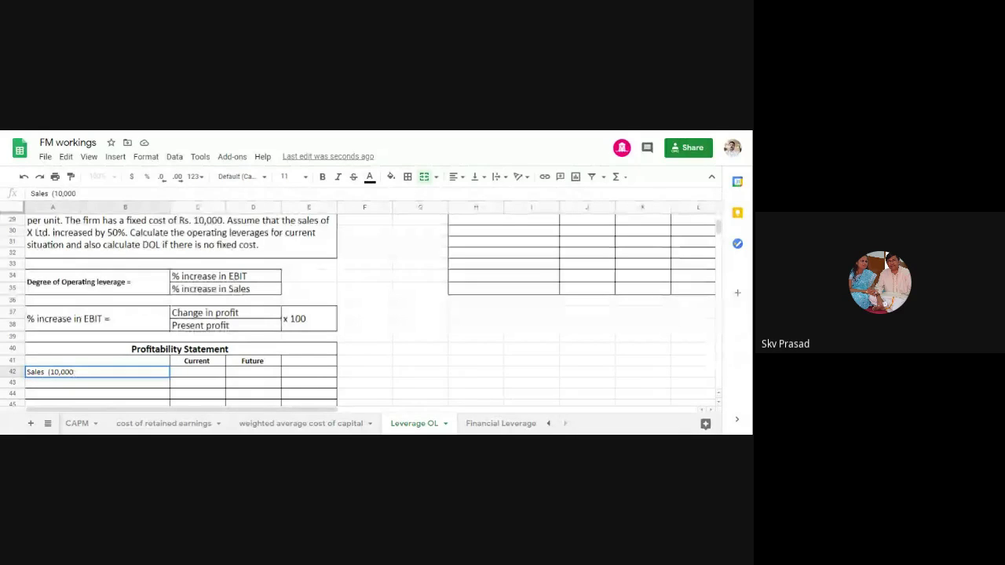
pyautogui.write(' x')
pyautogui.scroll(2, 413, 298)
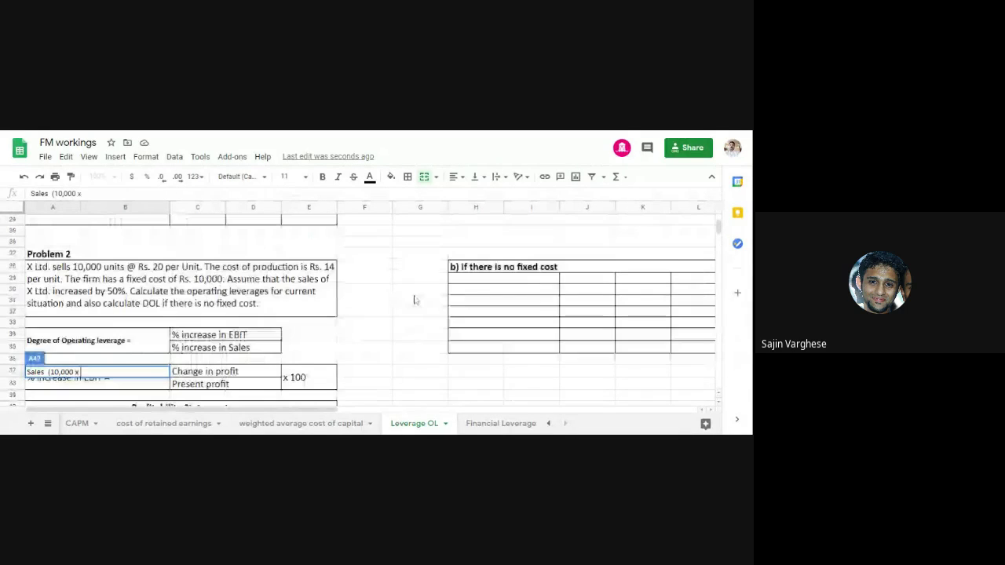
pyautogui.scroll(-3, 414, 300)
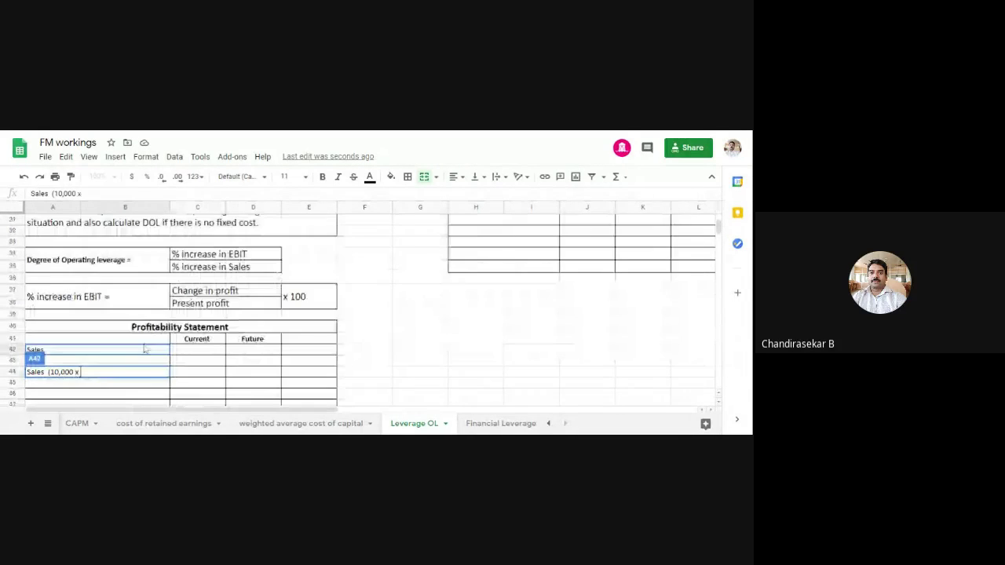
pyautogui.write('20')
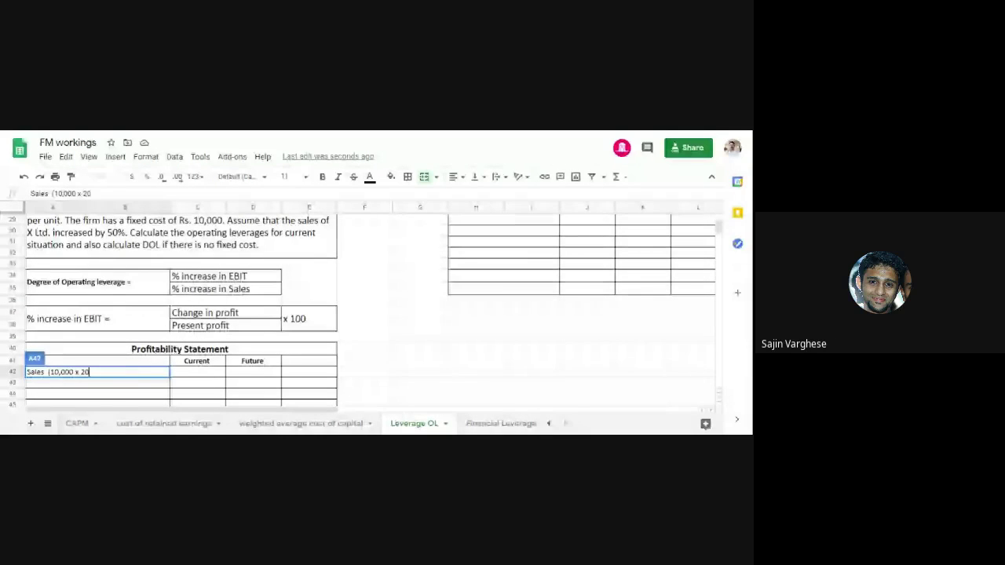
pyautogui.write(')')
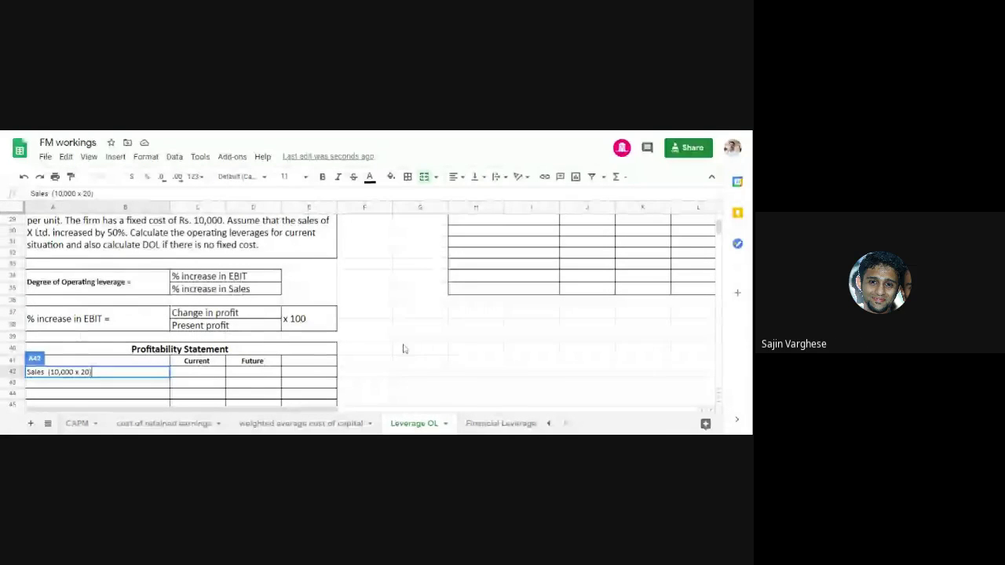
# - Move the "Future" heading from D41 to E41 and enter 2,00,000 as the current sales in C42
pyautogui.click(268, 363)
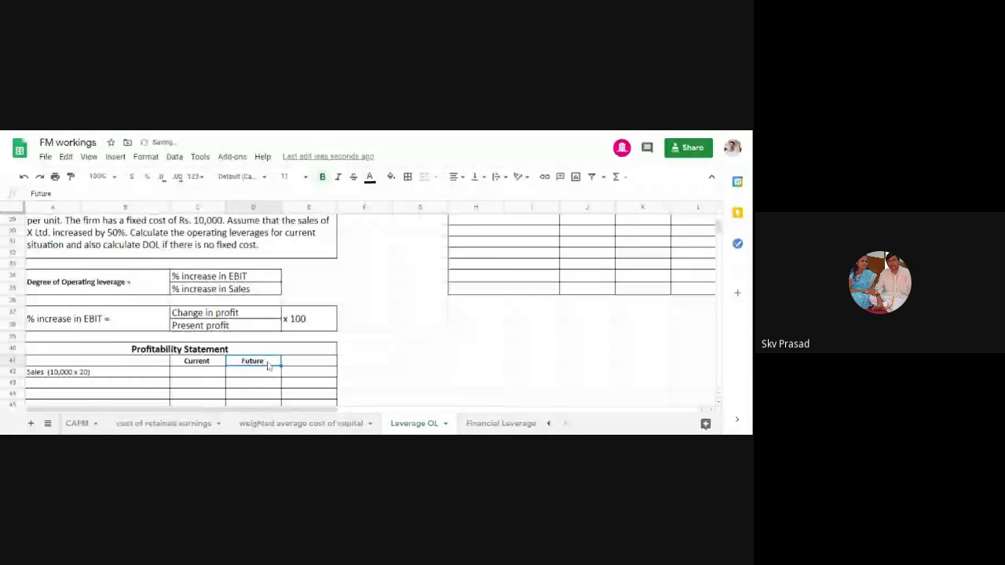
pyautogui.moveTo(267, 363); pyautogui.dragTo(308, 362)
pyautogui.click(220, 375)
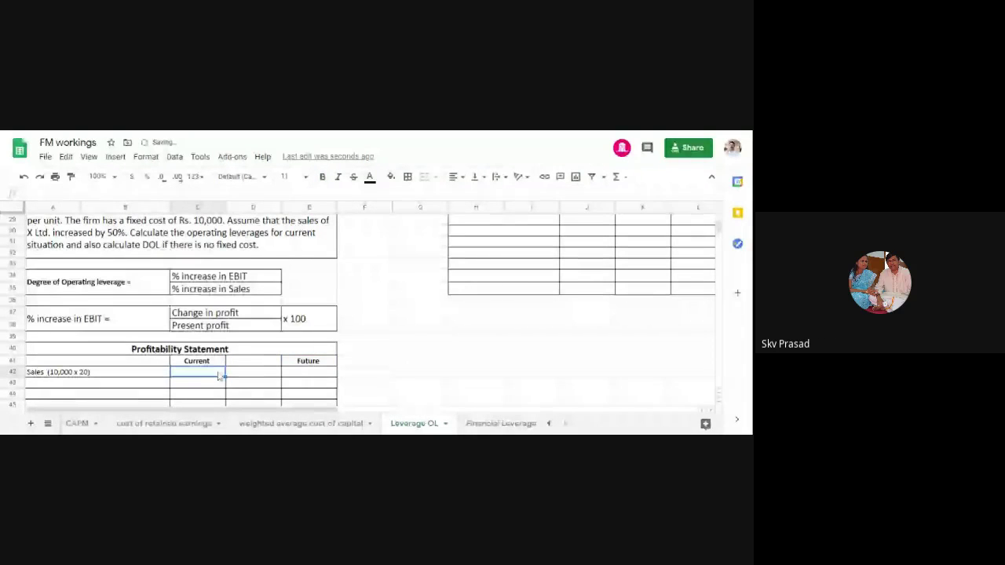
pyautogui.write('20')
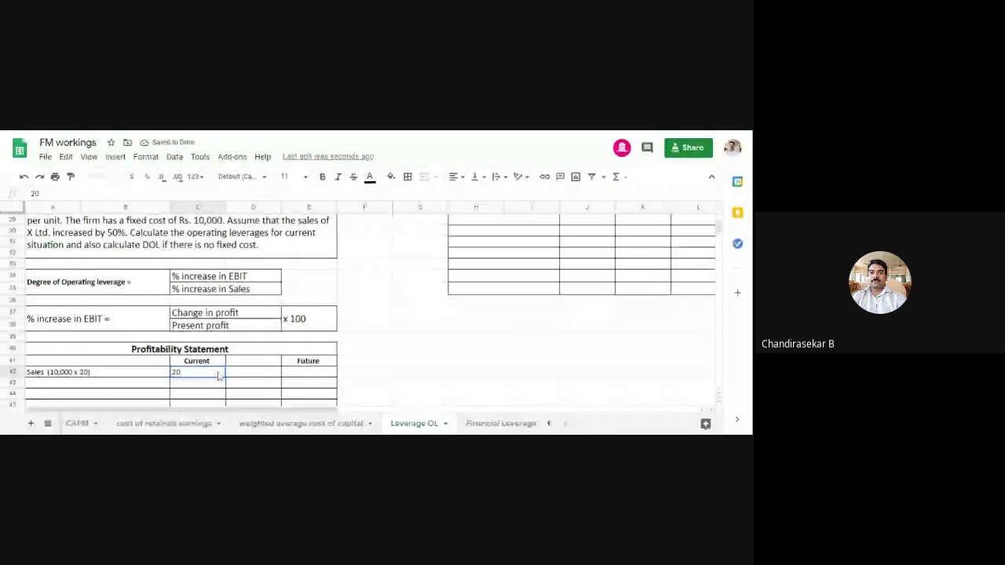
pyautogui.write('00,000')
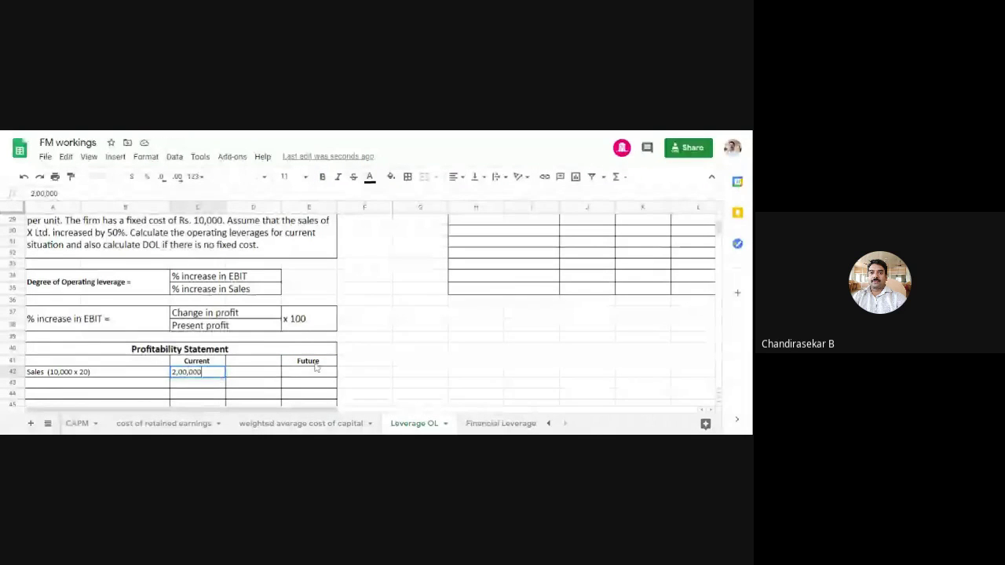
# - Extend the "Future" heading in E41 so it reads "50% in sales Future"
pyautogui.click(307, 361)
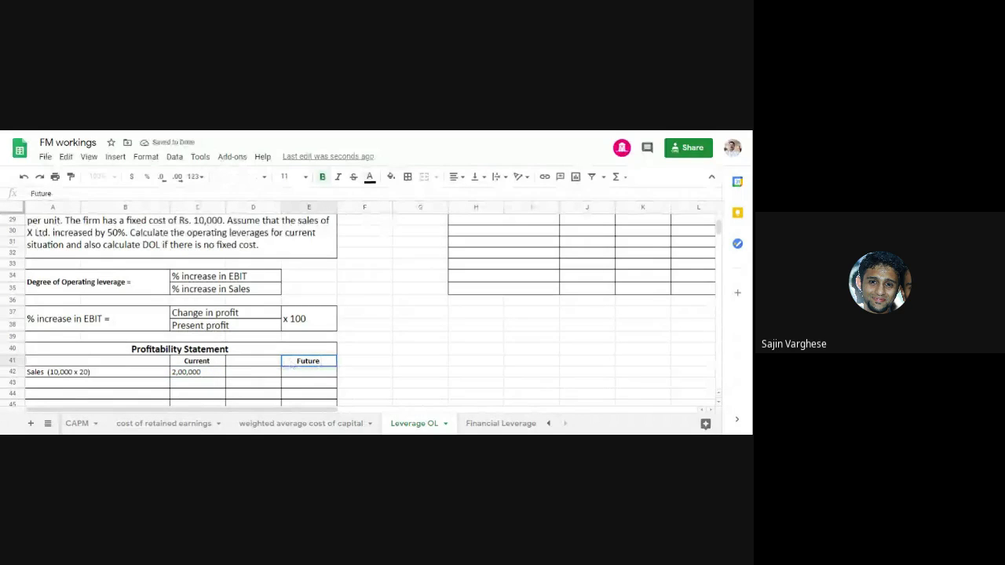
pyautogui.doubleClick(290, 362)
pyautogui.write('50% ')
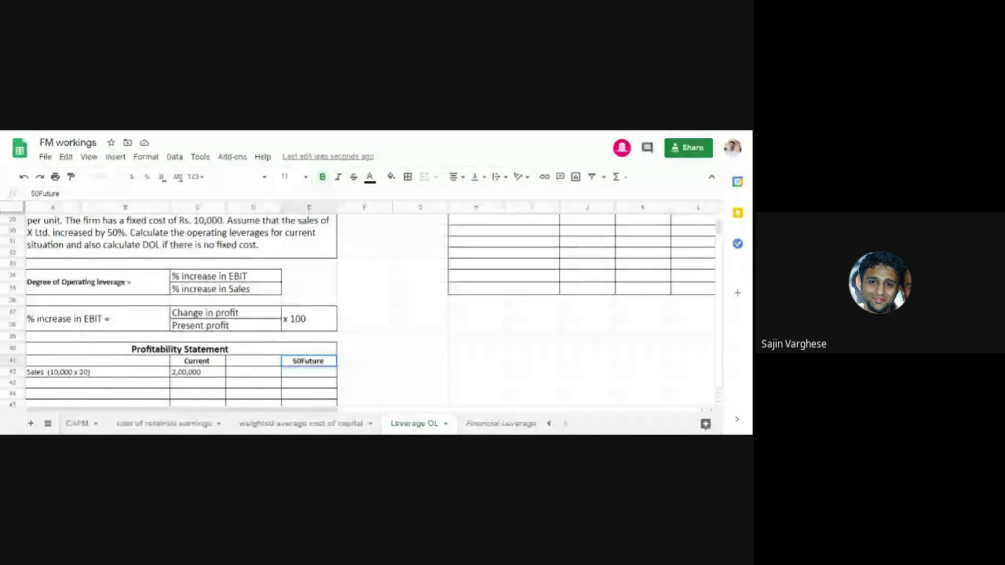
pyautogui.write('in ')
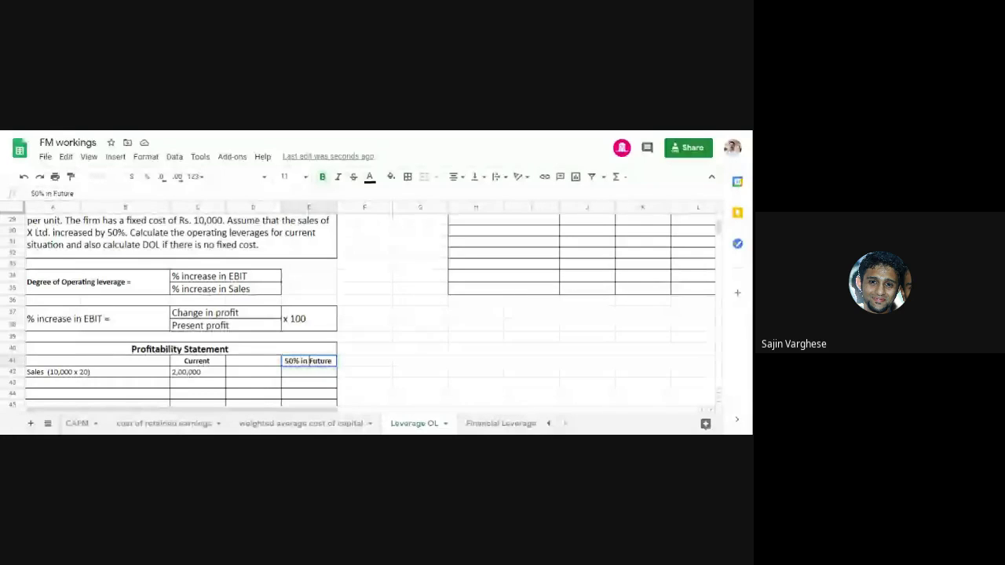
pyautogui.write('sales')
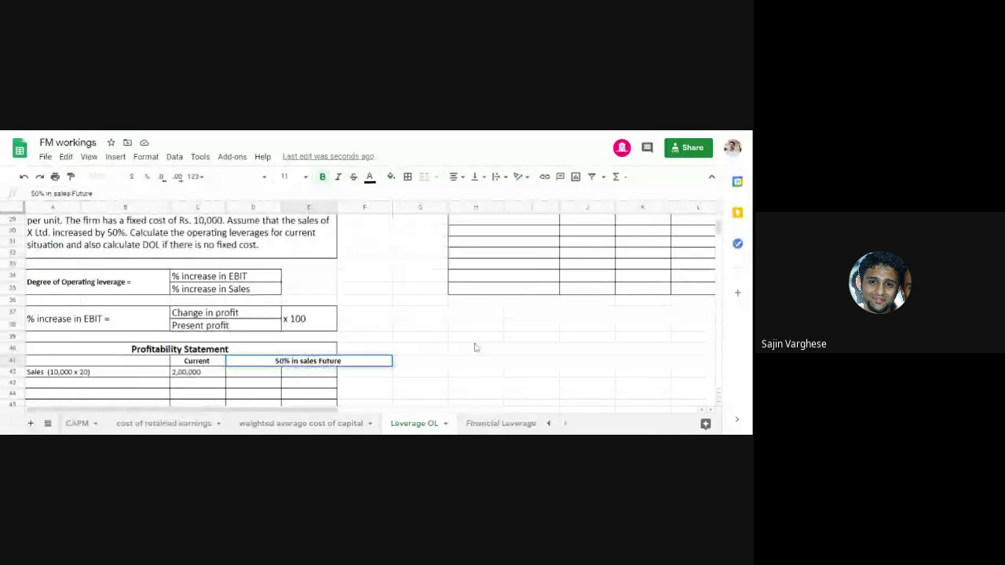
pyautogui.click(475, 347)
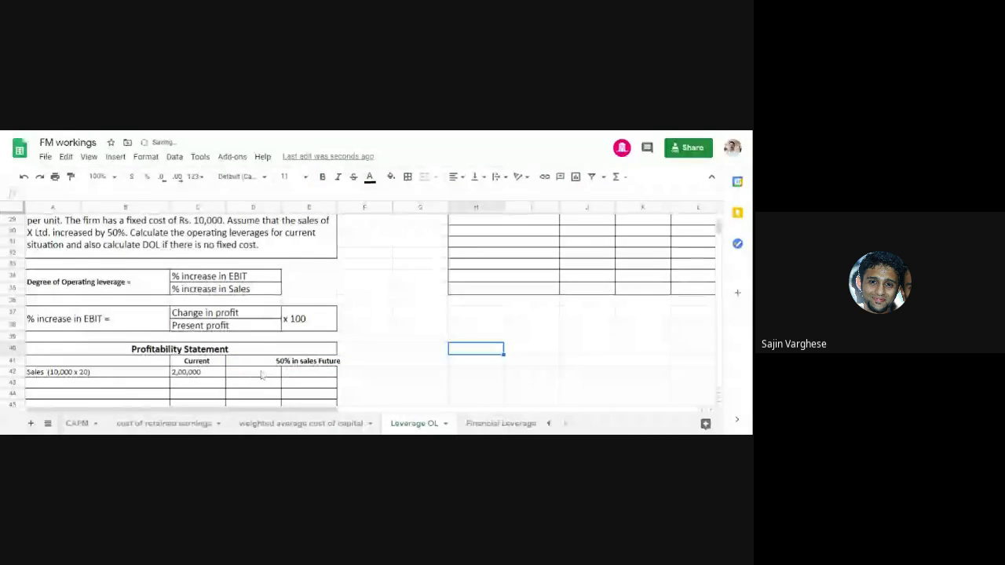
# - Enter the future sales working "15,000 x 20" in D42 of the Sales row
pyautogui.click(259, 375)
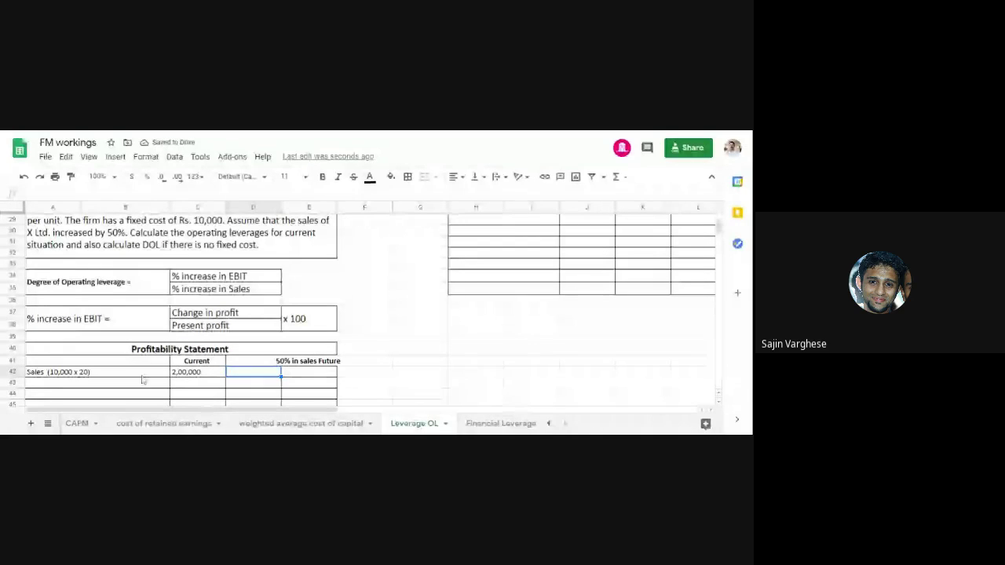
pyautogui.write('15,0')
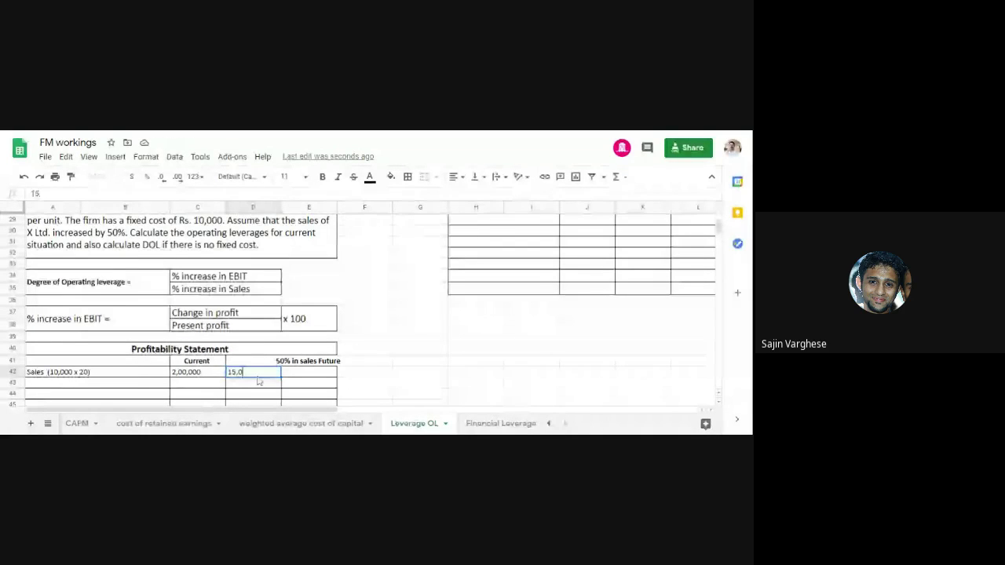
pyautogui.write('00 x 2')
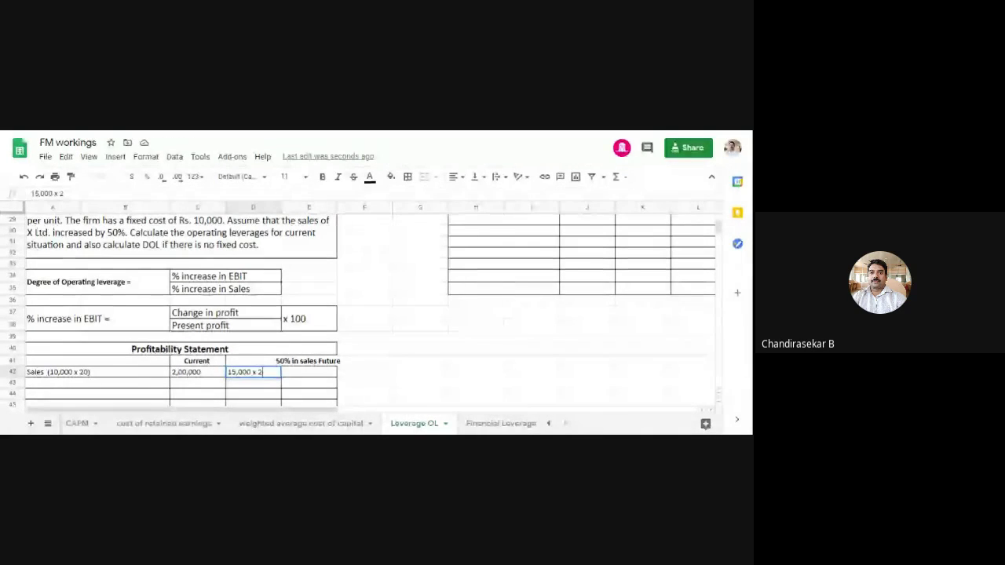
pyautogui.write('0')
pyautogui.click(420, 371)
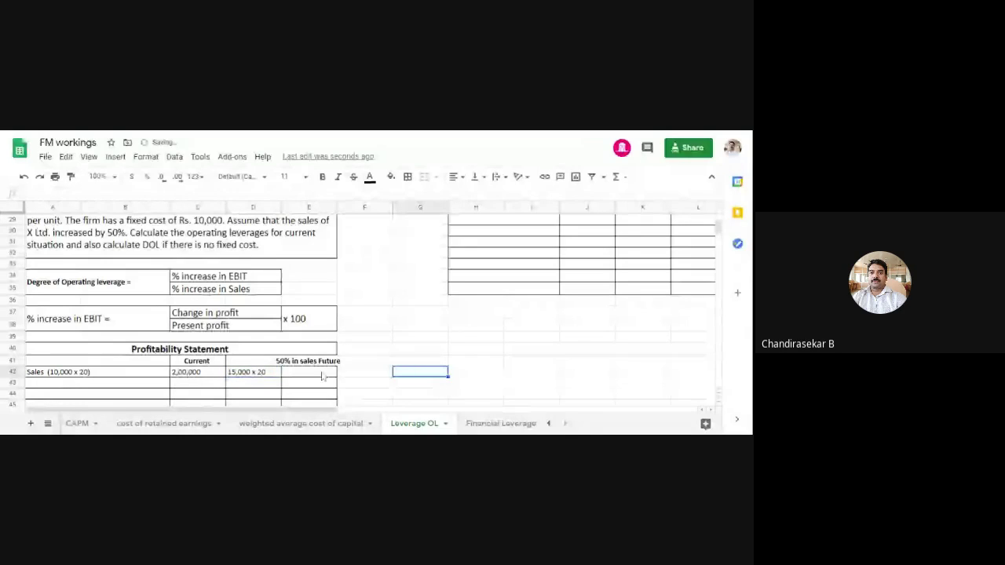
# - Enter 3,00,000 as the future sales in E42 and label the next row "(Less) Variable cost" in A43
pyautogui.click(322, 375)
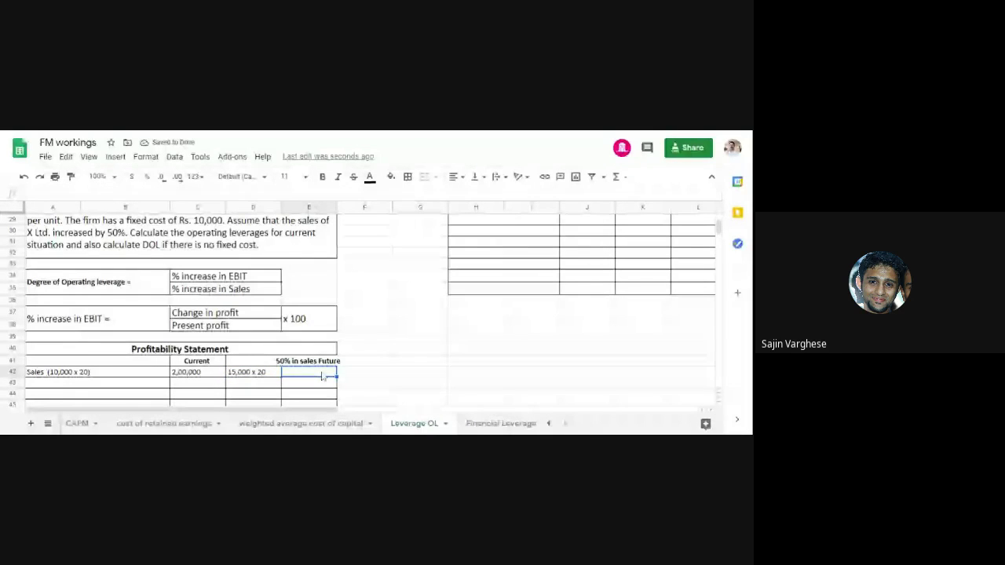
pyautogui.write('3,00,000')
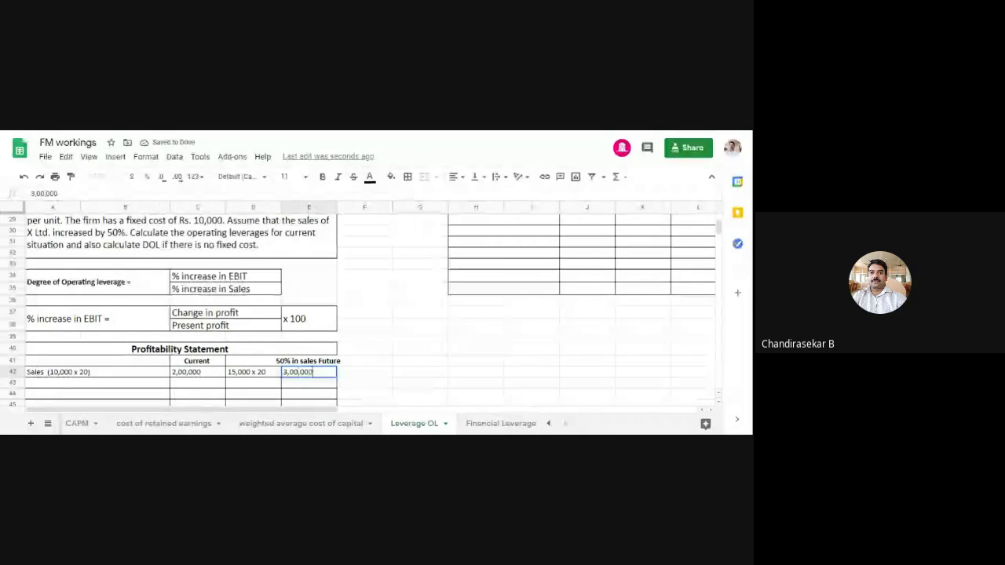
pyautogui.click(153, 387)
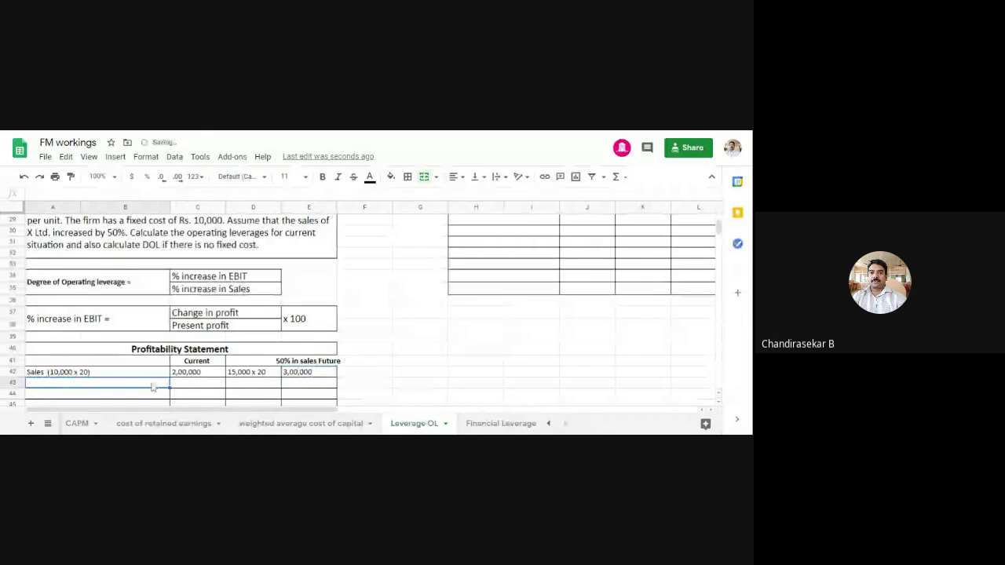
pyautogui.write('(')
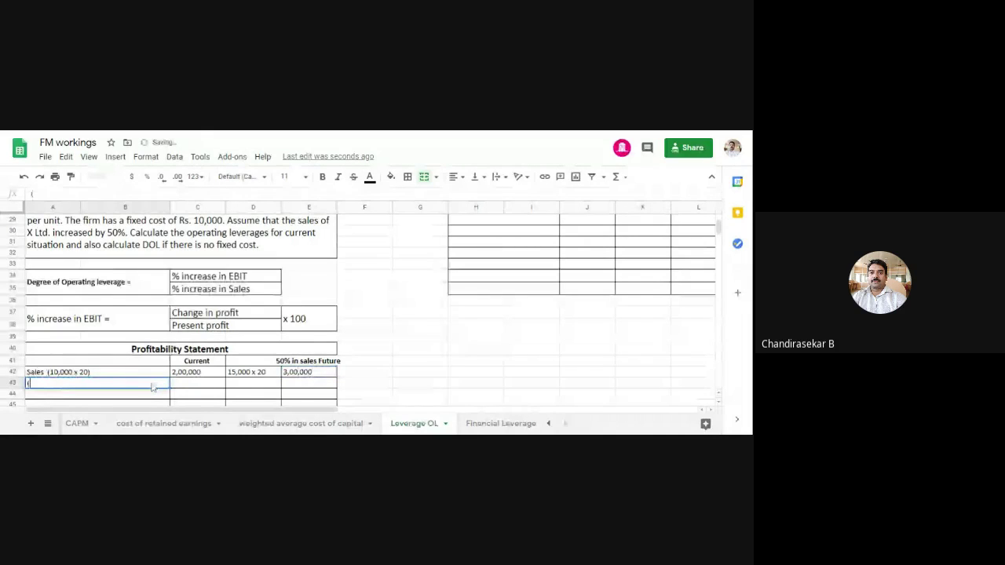
pyautogui.write('Less) Va')
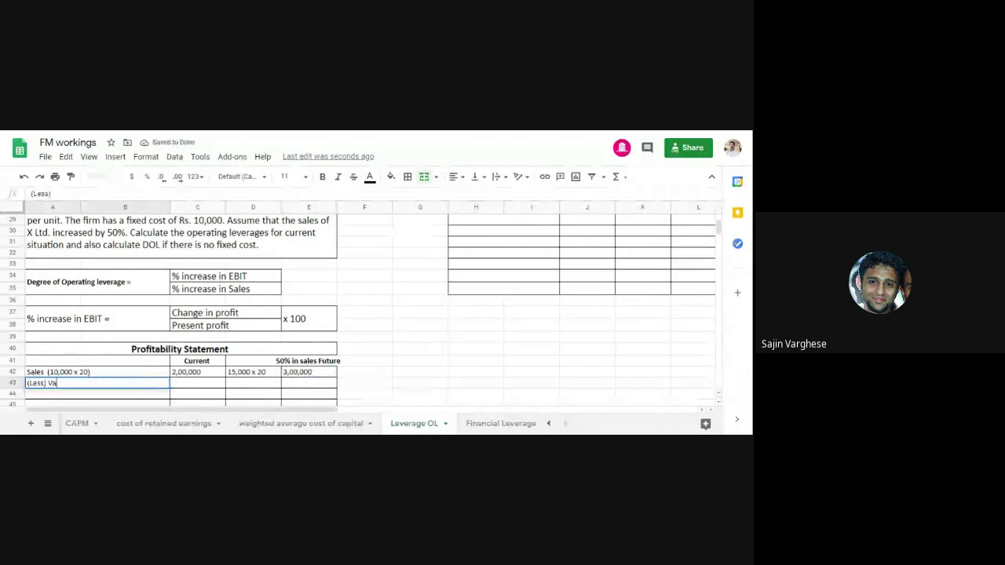
pyautogui.write('r')
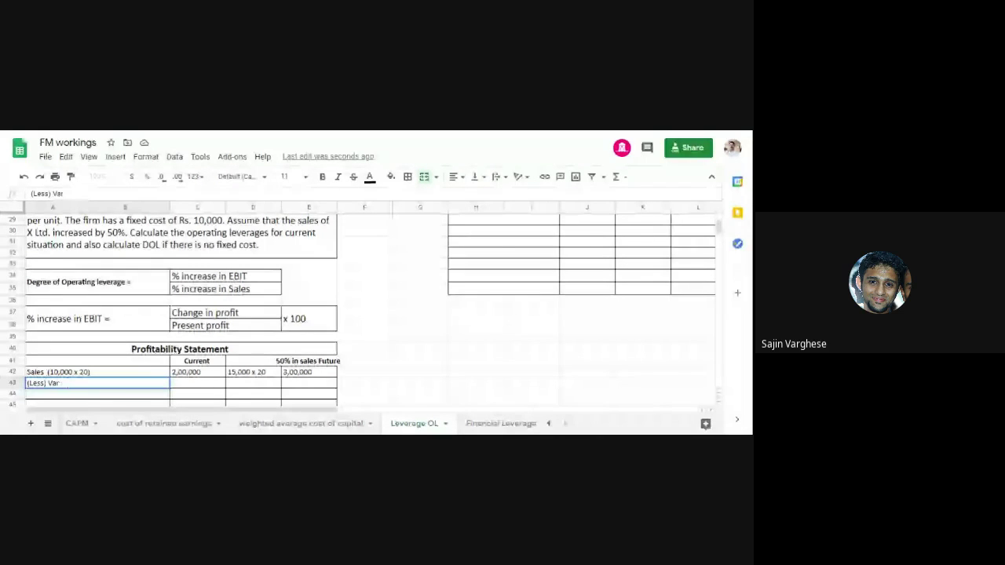
pyautogui.write('iable cos')
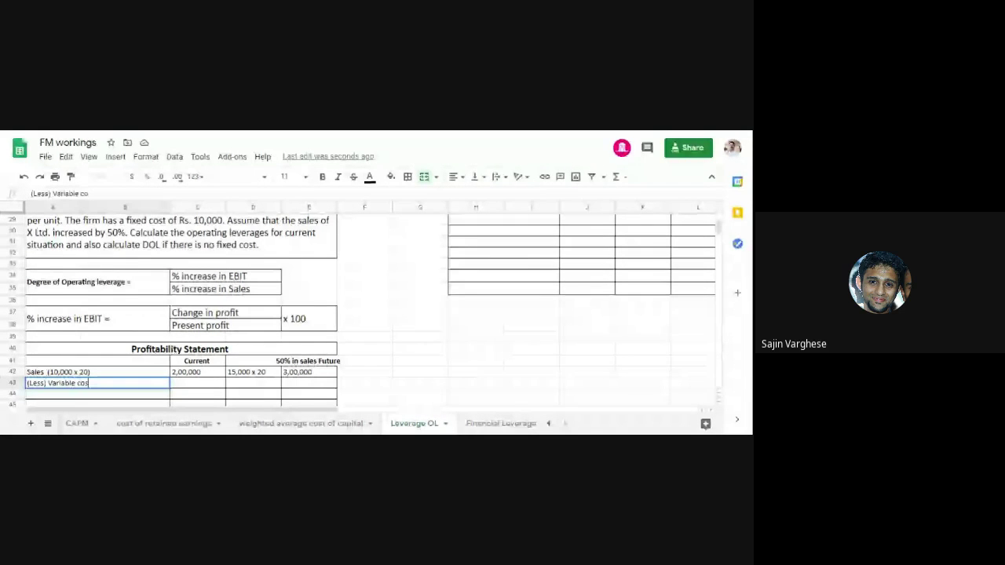
pyautogui.write('t')
pyautogui.press('Return')
# - Extend the variable cost label in A43 with the unit cost from the question so it reads "(Less) Variable cost (14)"
pyautogui.scroll(3, 406, 365)
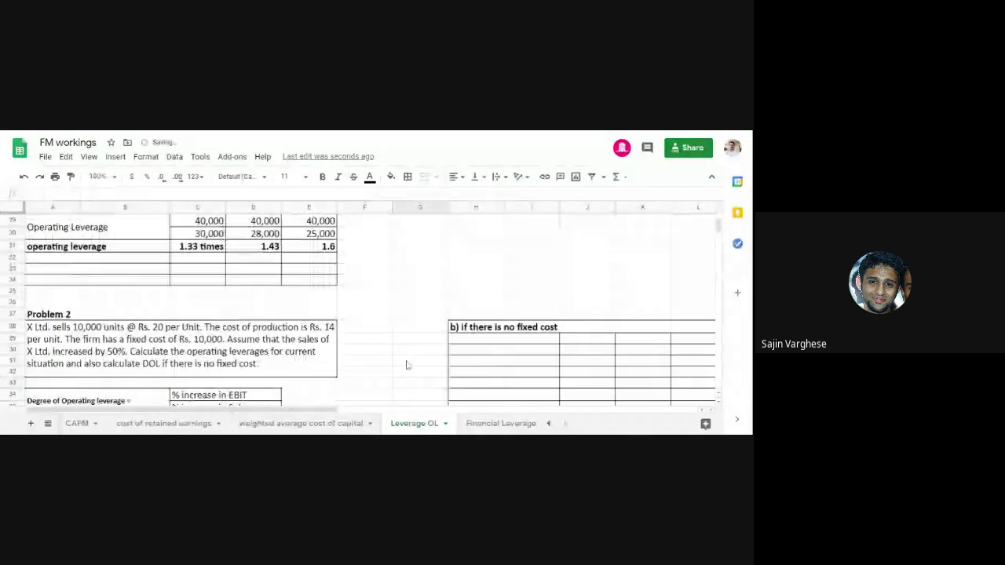
pyautogui.scroll(-4, 406, 365)
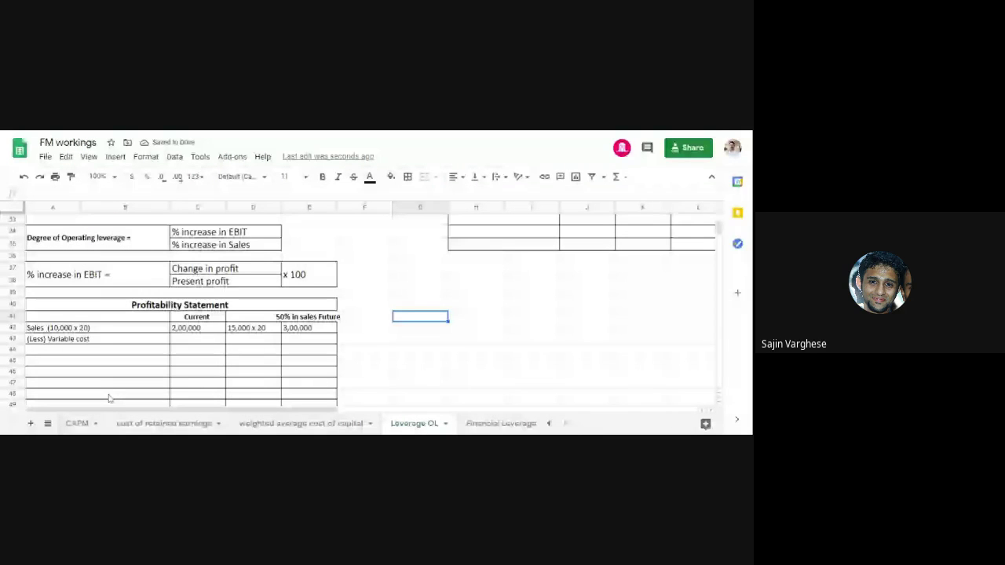
pyautogui.doubleClick(102, 338)
pyautogui.write('(1')
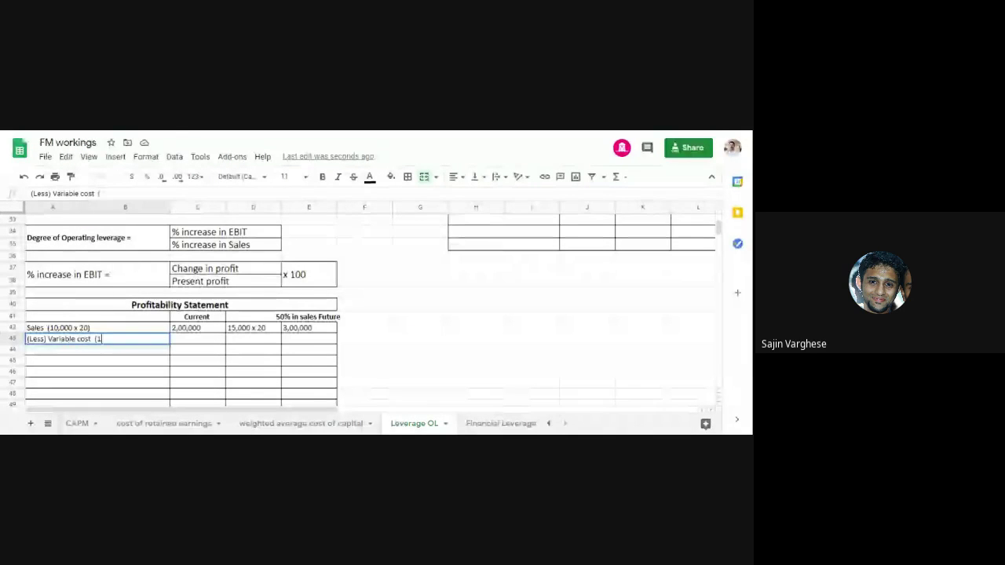
pyautogui.write('4)')
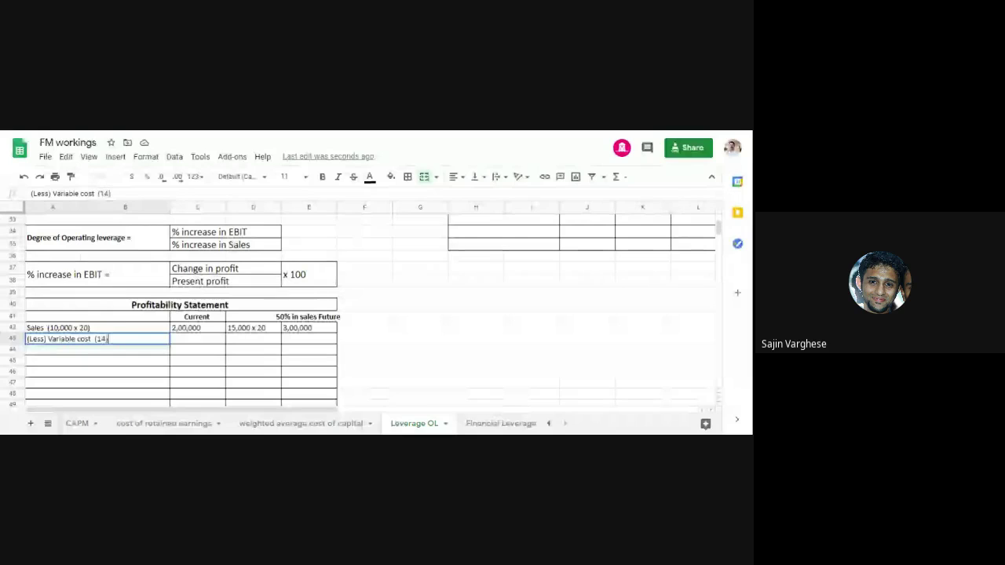
pyautogui.click(197, 360)
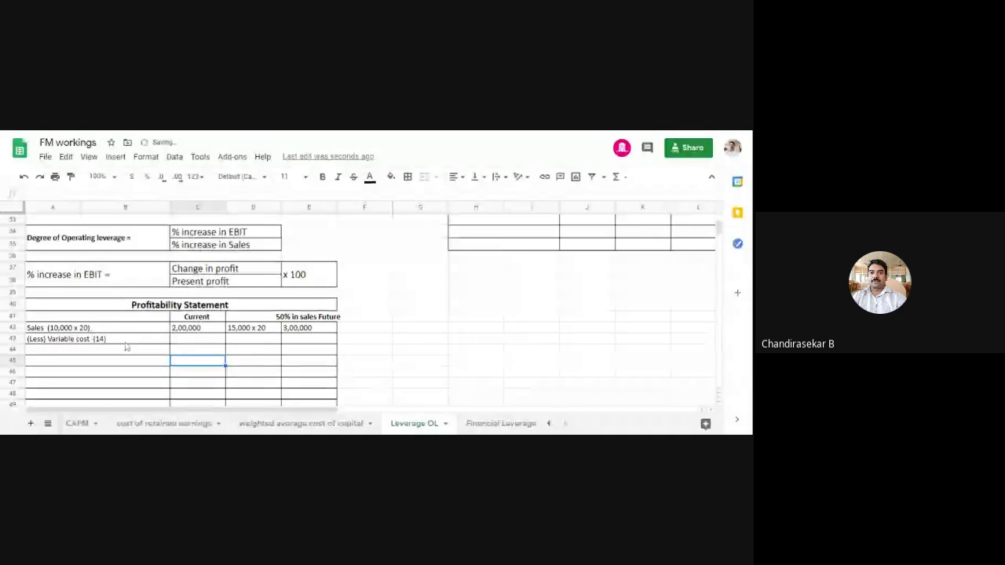
# - Enter the current variable cost 1,40,000 in C43 and the future working "15,000x14" in D43
pyautogui.click(192, 340)
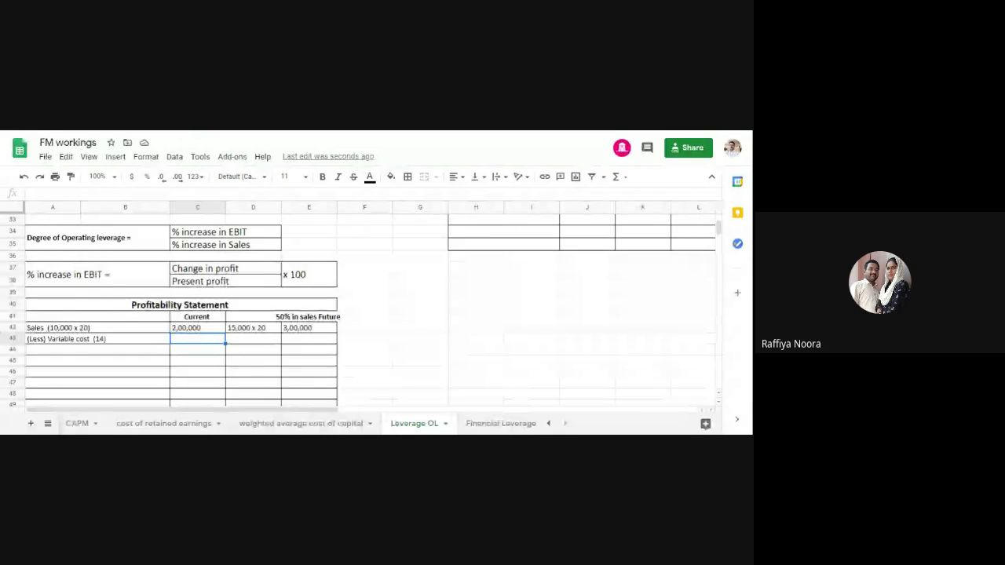
pyautogui.write('1,40,000')
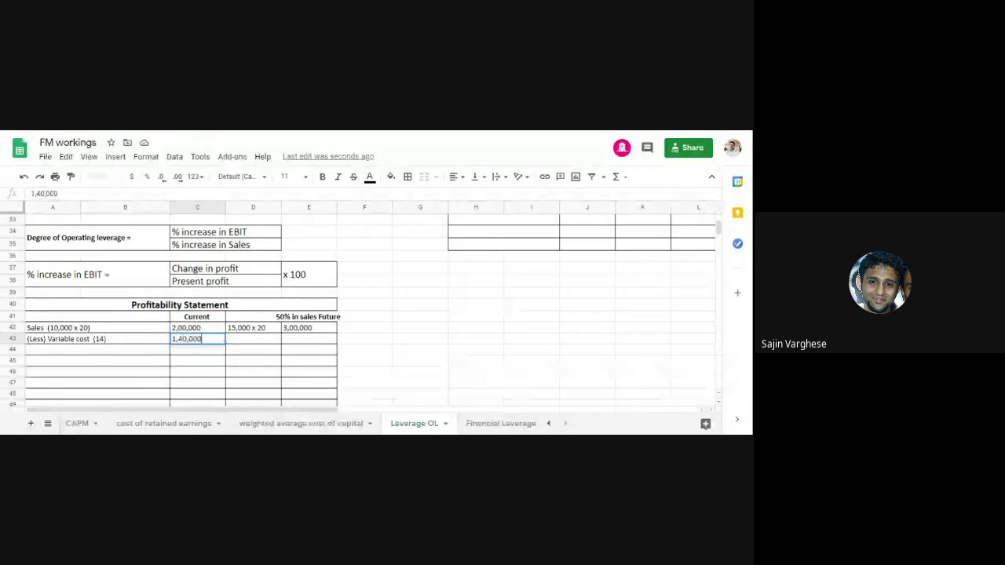
pyautogui.click(248, 342)
pyautogui.write('15,000')
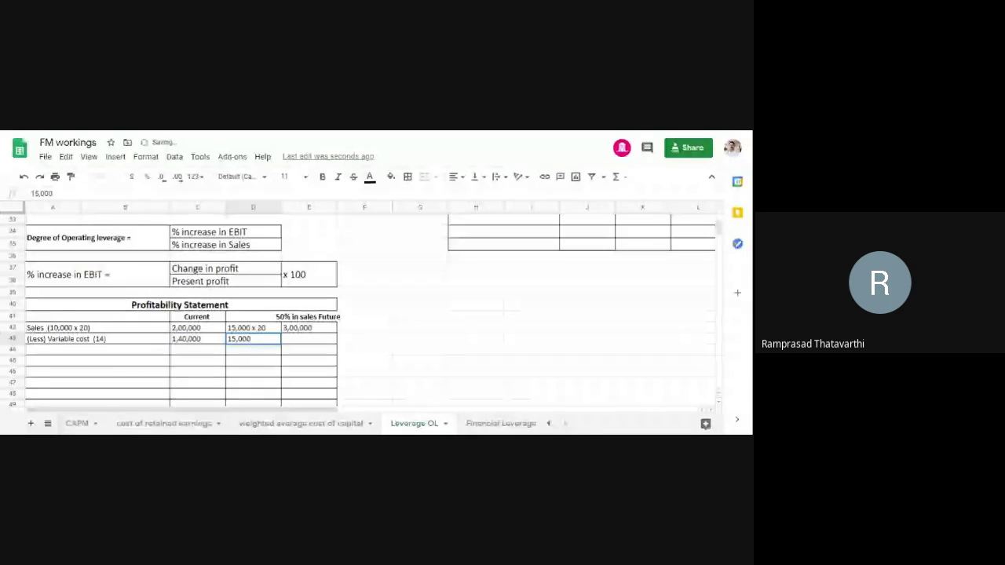
pyautogui.write('x14')
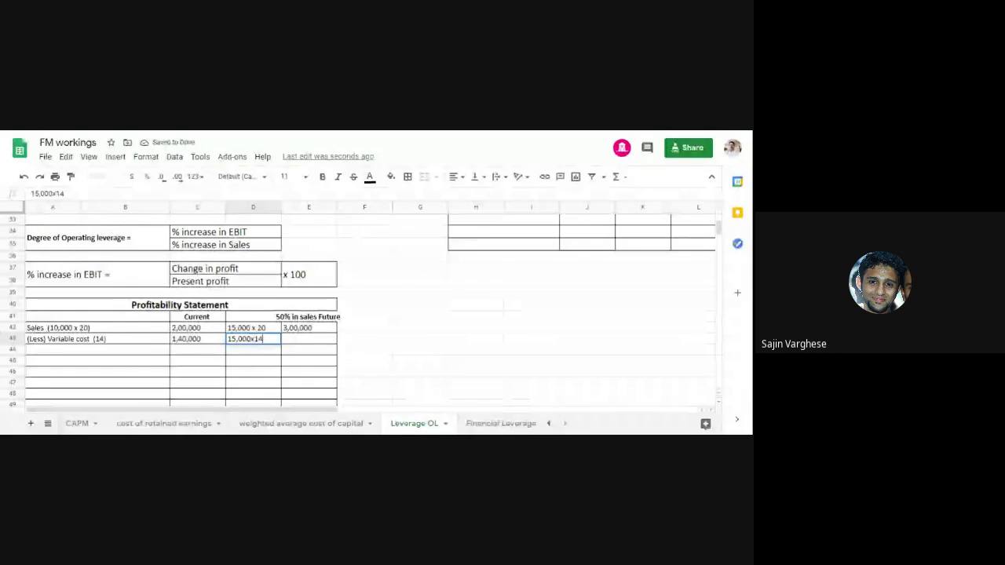
pyautogui.press('Tab')
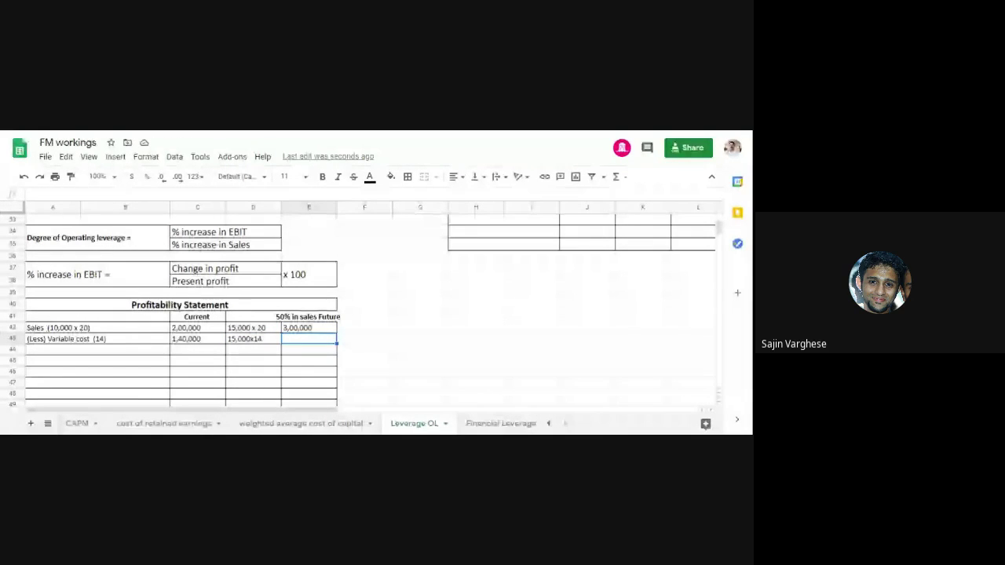
# - Enter 2,10,000 as the future variable cost in E43
pyautogui.write('2')
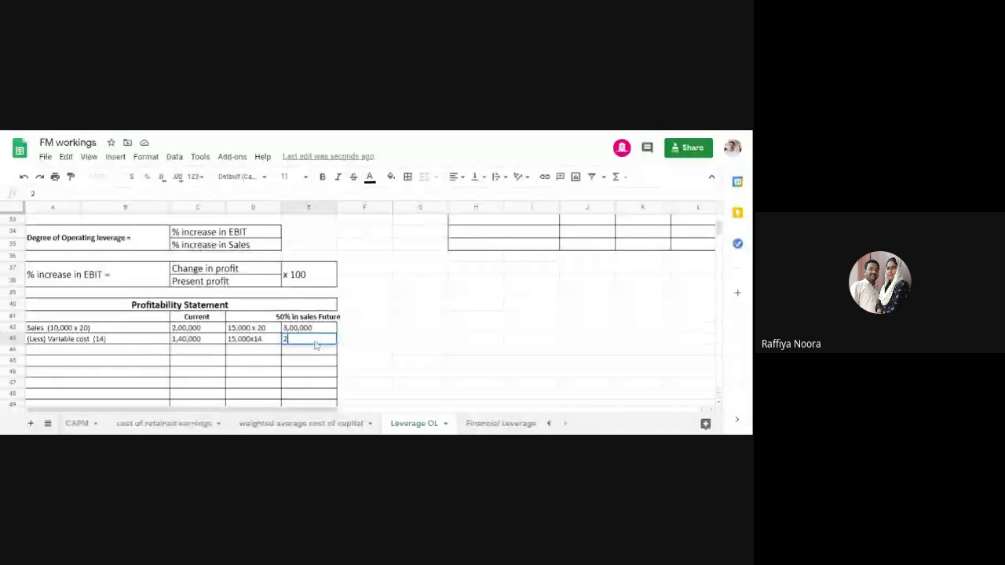
pyautogui.write('1')
pyautogui.press('BackSpace')
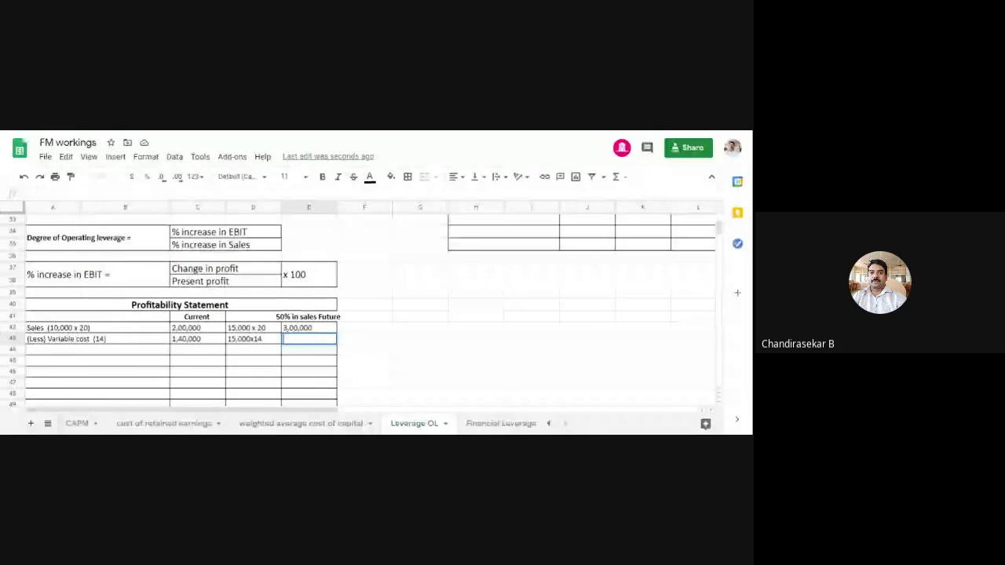
pyautogui.write(',1')
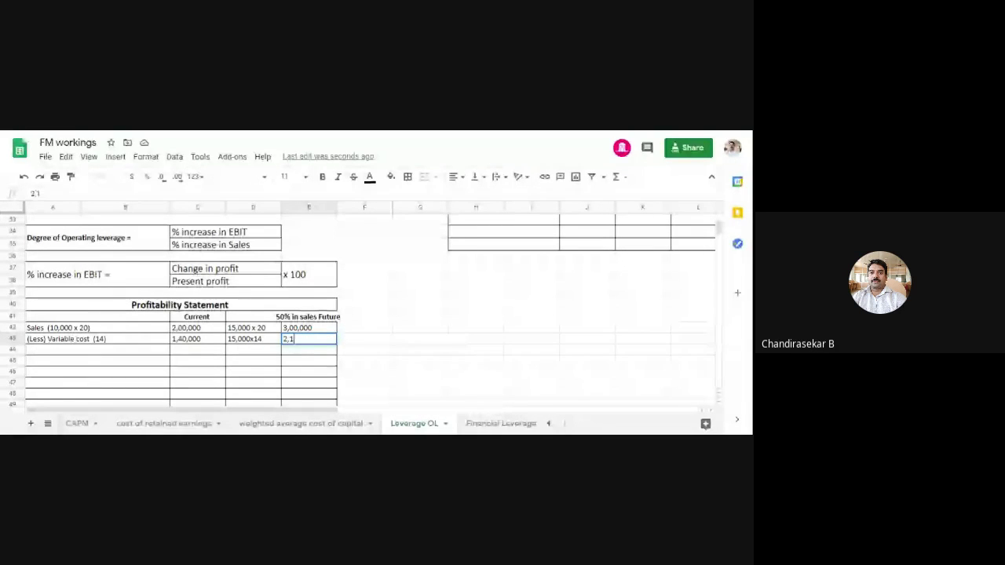
pyautogui.write('0,000')
pyautogui.click(451, 348)
# - Add a "Contribution" row in row 44 with 60,000 under Current and 90,000 under Future
pyautogui.click(118, 351)
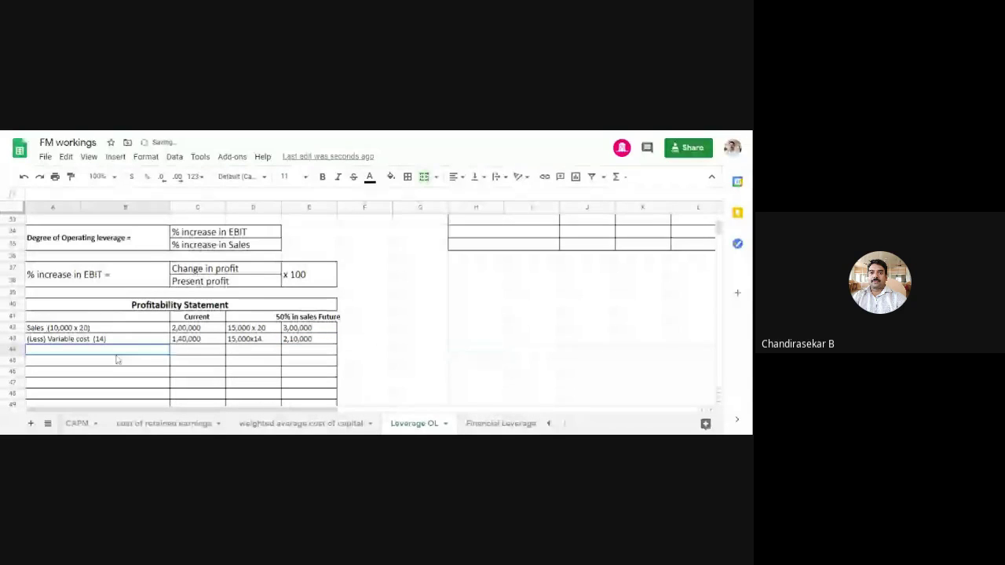
pyautogui.write('Con')
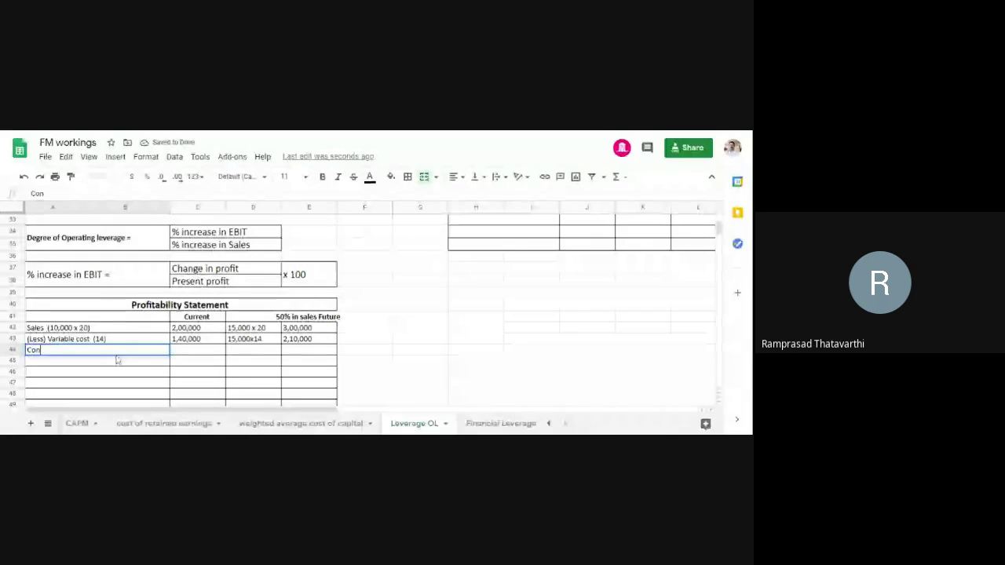
pyautogui.write('tribution')
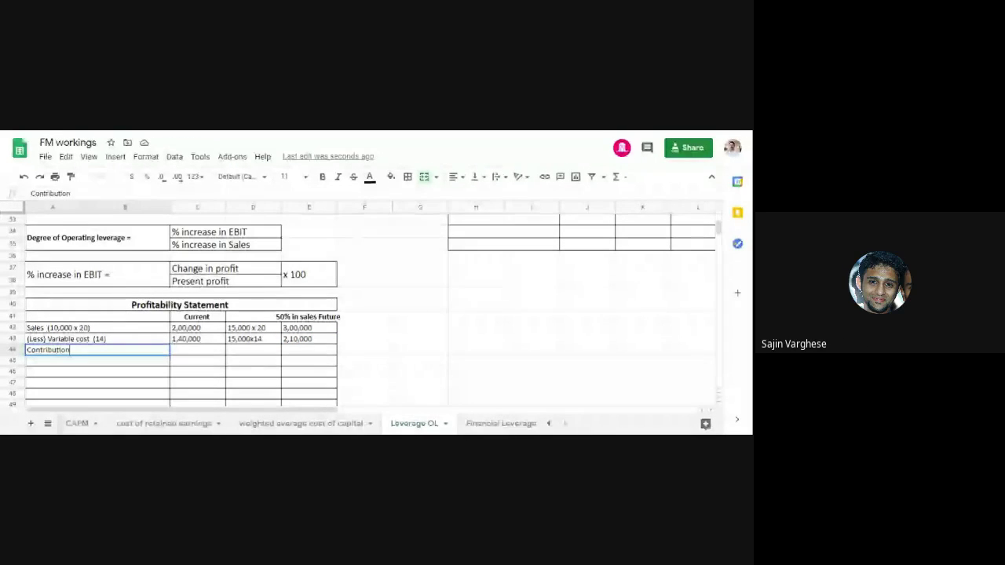
pyautogui.click(209, 354)
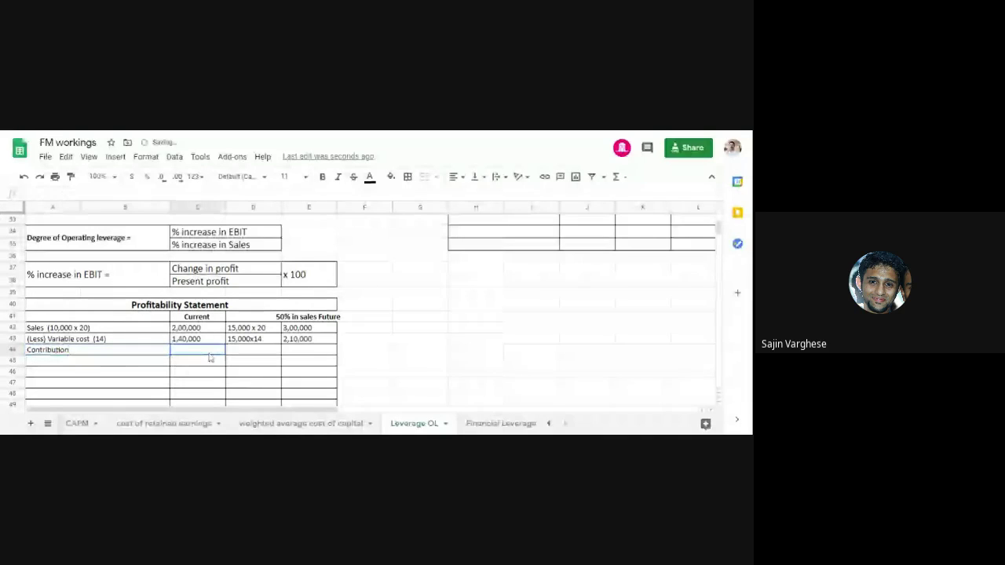
pyautogui.write('60,0')
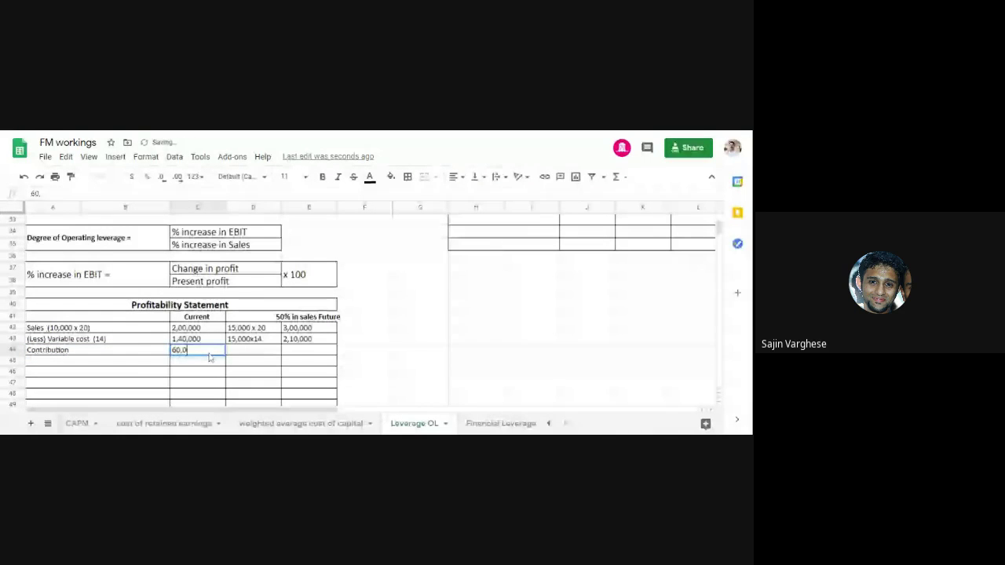
pyautogui.write('00')
pyautogui.click(299, 353)
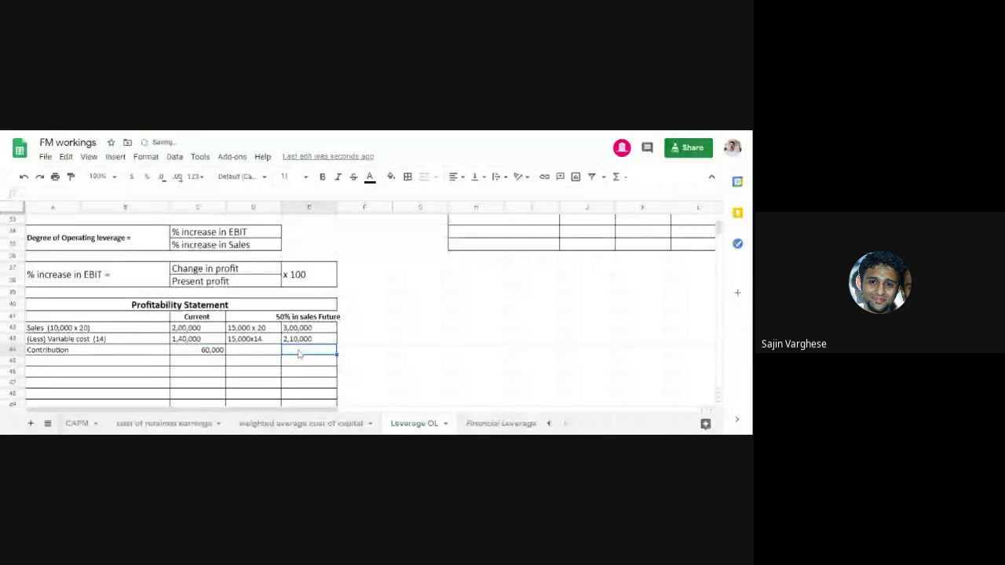
pyautogui.write('90,000')
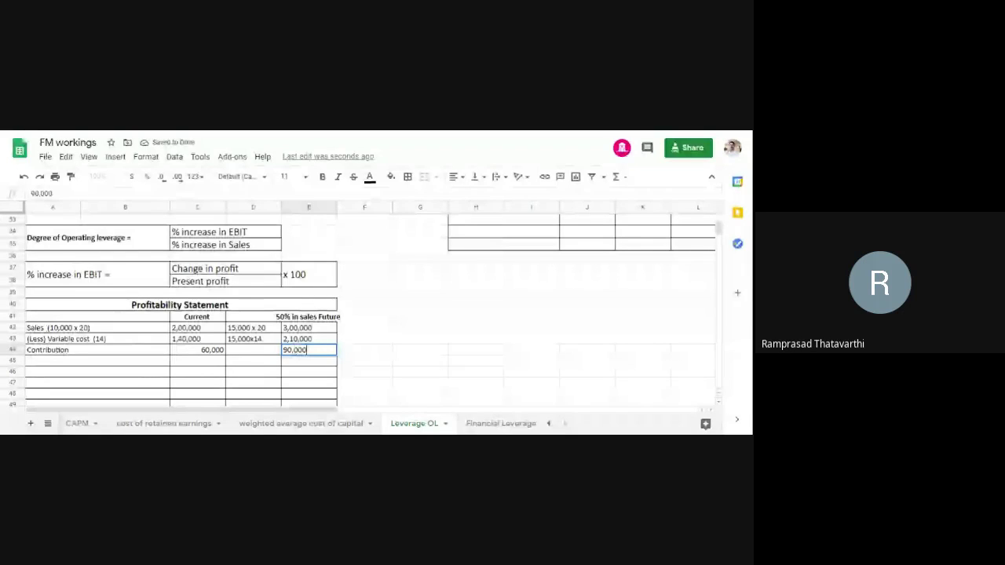
# - Label the row below Contribution "(Less)Fixed cost" in A45
pyautogui.click(55, 363)
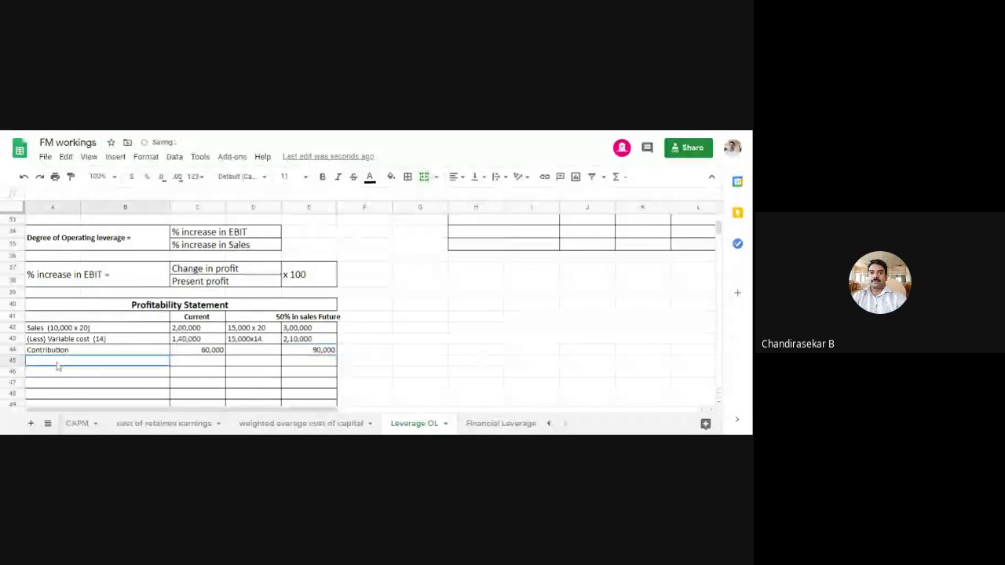
pyautogui.write('(Less) Variable cost (14)')
pyautogui.moveTo(107, 361); pyautogui.dragTo(37, 361)
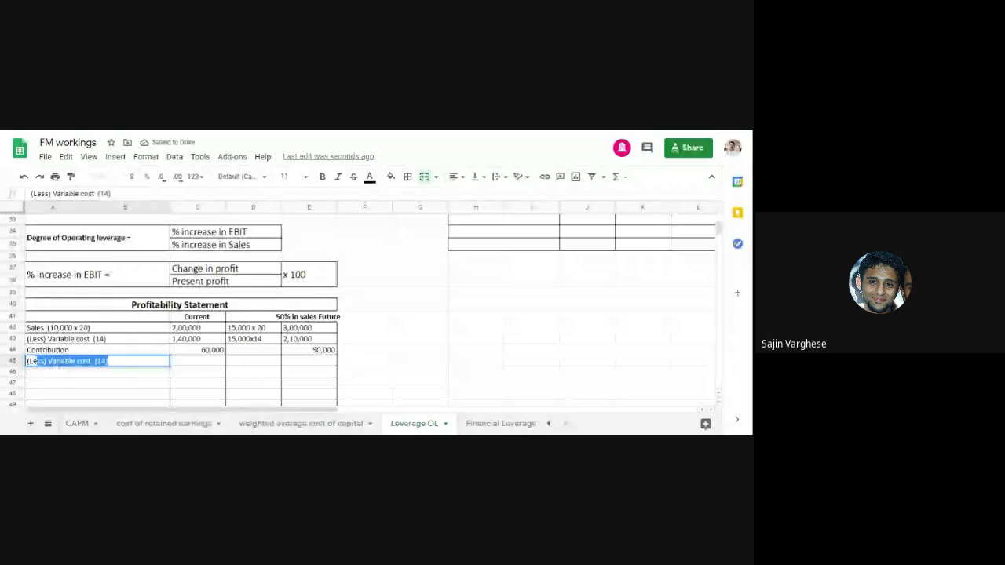
pyautogui.write('ss)Fi')
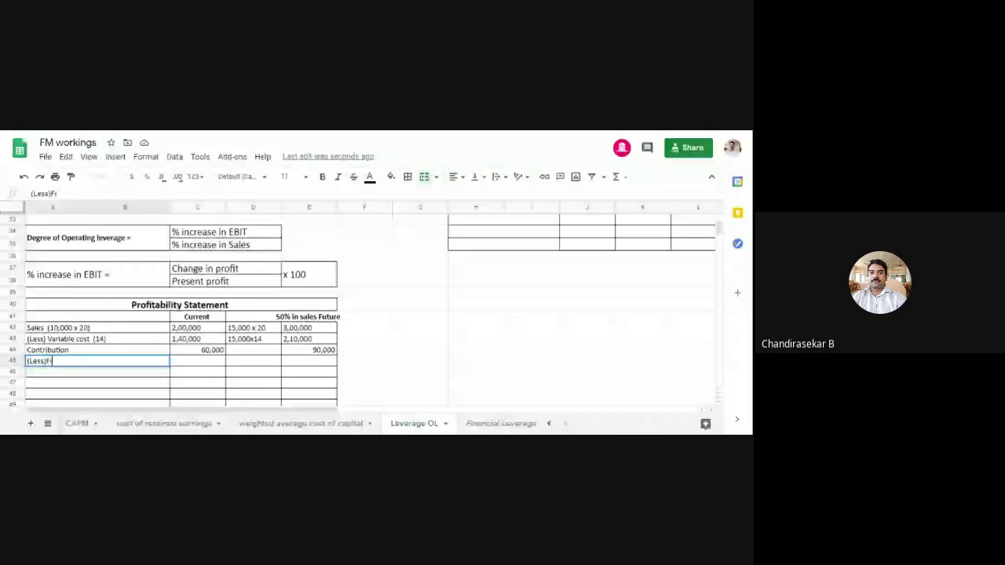
pyautogui.write('xed cost')
# - Enter 10,000 as the fixed cost for both the current (C45) and future (E45) situations
pyautogui.click(218, 364)
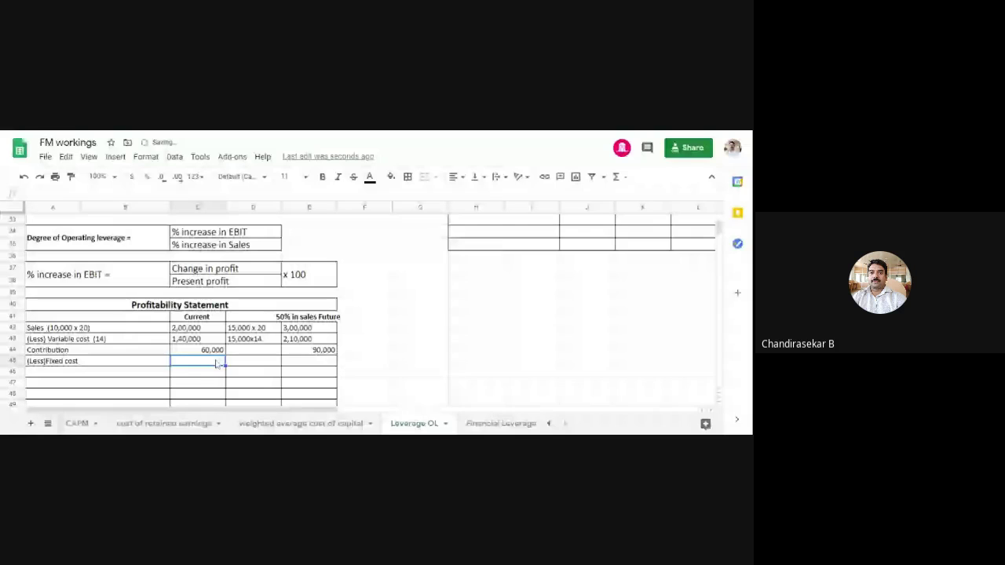
pyautogui.write('10')
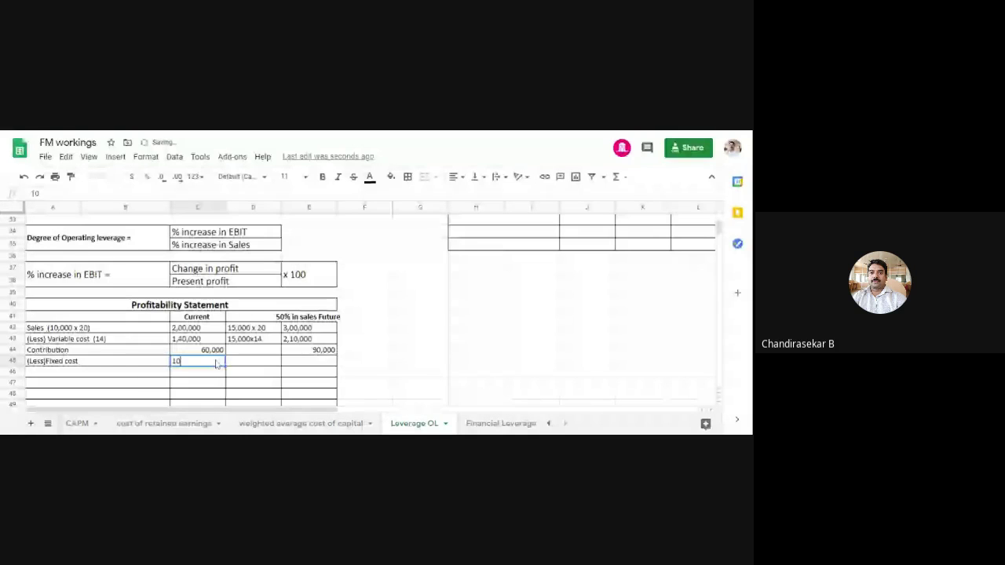
pyautogui.write(',000')
pyautogui.click(308, 361)
pyautogui.write('10,000')
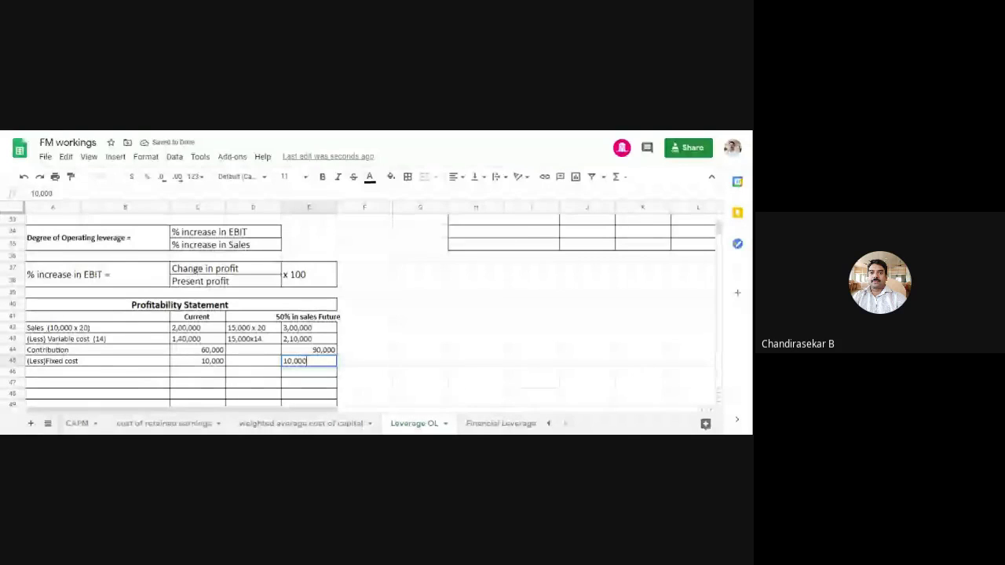
# - Label row 46 below the fixed cost "Operating profit (EBIT)" in A46
pyautogui.click(192, 375)
pyautogui.click(153, 378)
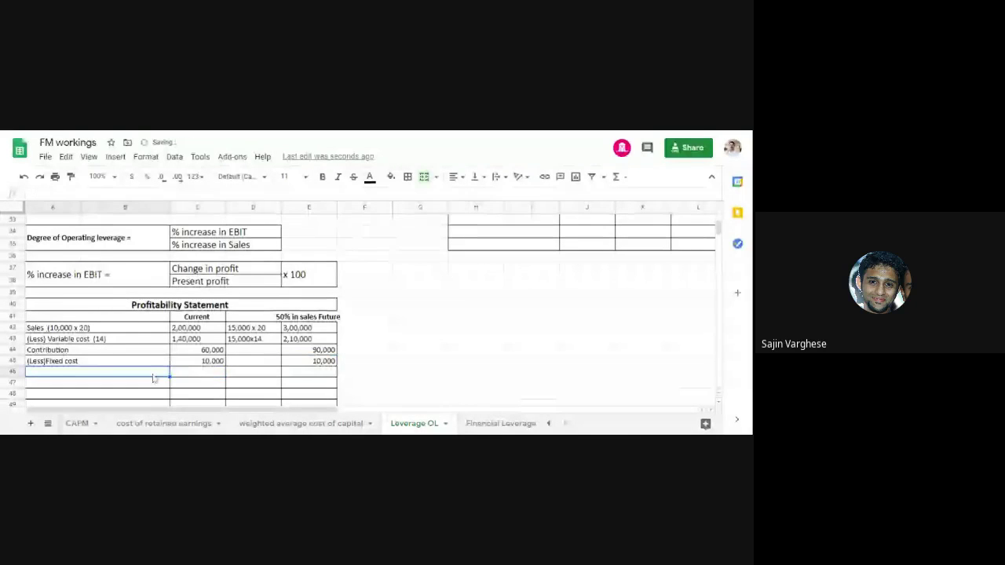
pyautogui.write('Operating')
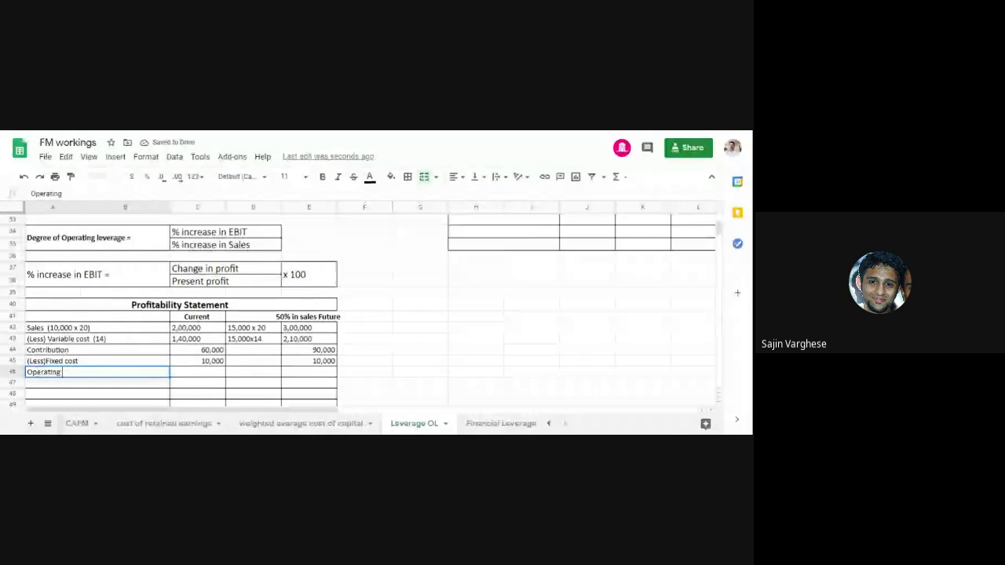
pyautogui.write(' profit')
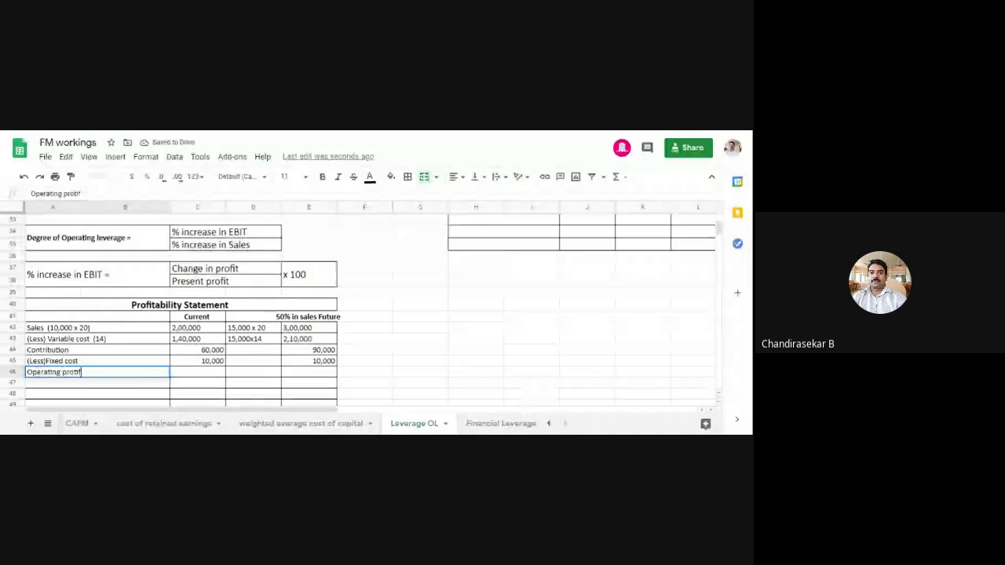
pyautogui.press('BackSpace')
pyautogui.press('BackSpace')
pyautogui.press('BackSpace')
pyautogui.write('fit (')
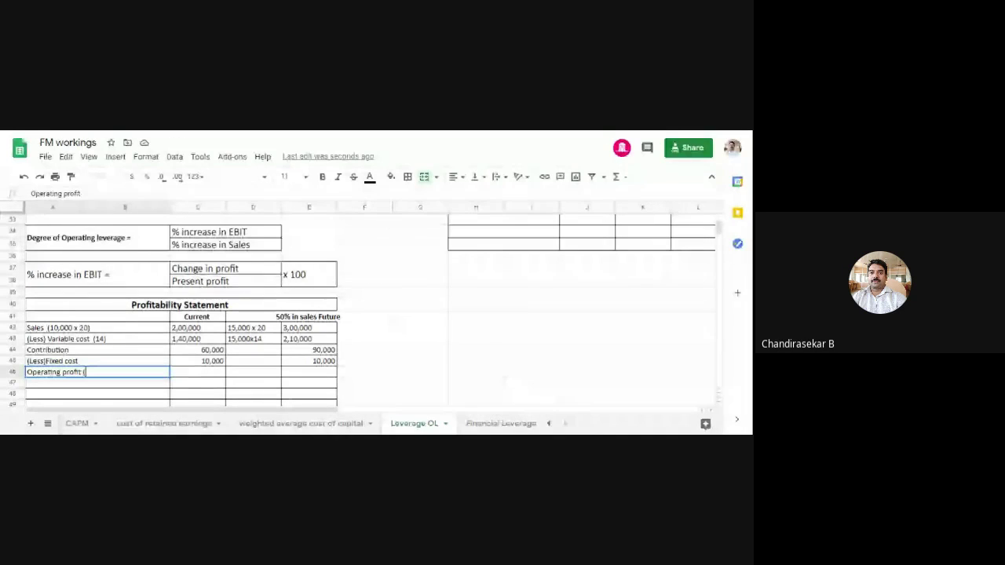
pyautogui.write('EBIT')
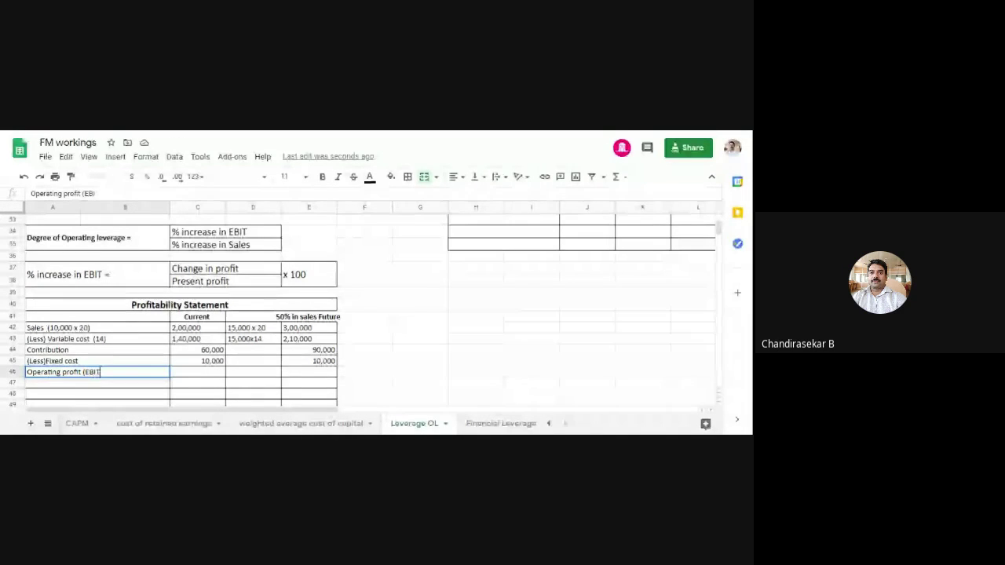
pyautogui.write(')')
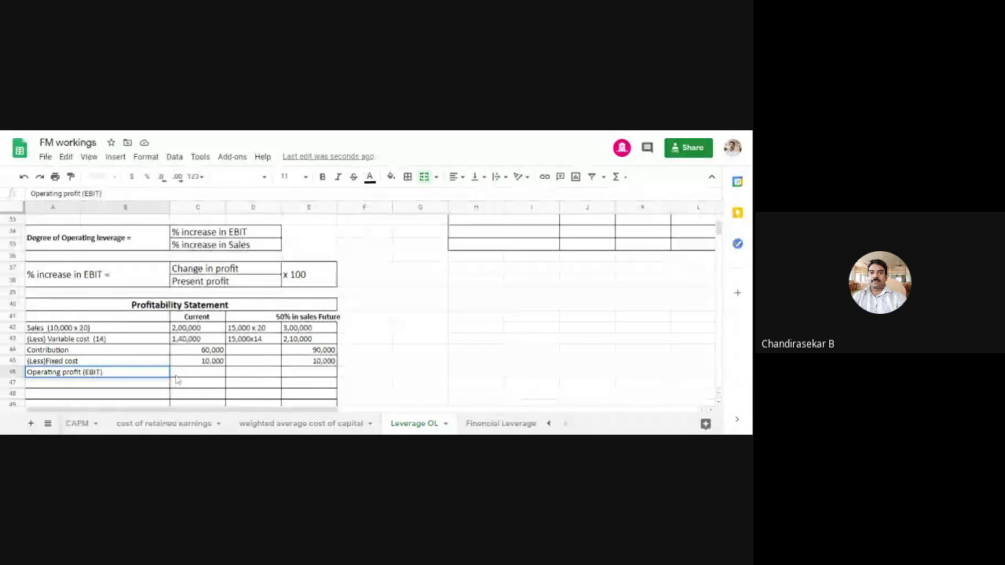
# - Enter the operating profit in row 46 as 50,000 under Current (C46) and 80,000 under Future (E46)
pyautogui.click(209, 375)
pyautogui.write('=C44-C45')
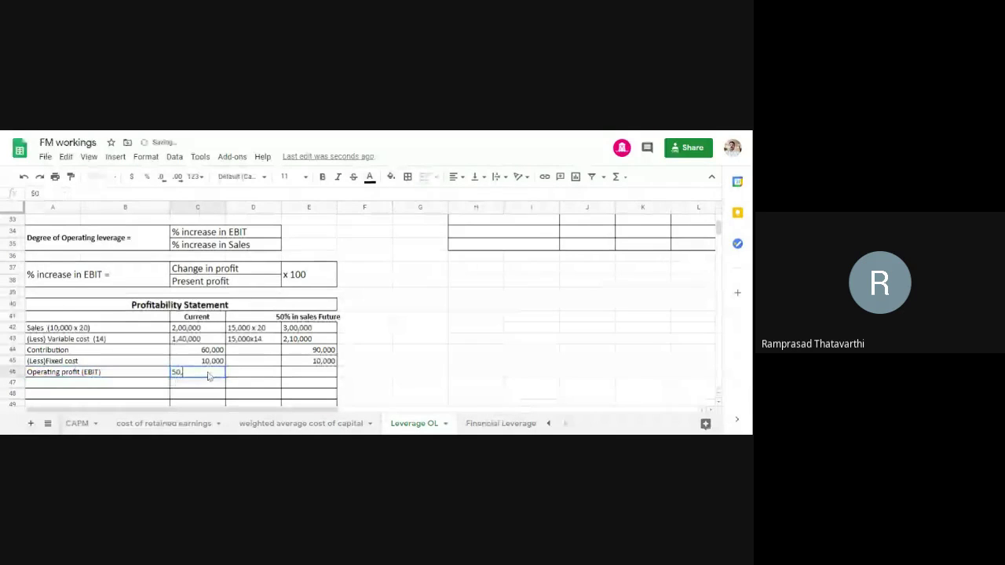
pyautogui.click(309, 372)
pyautogui.write('80')
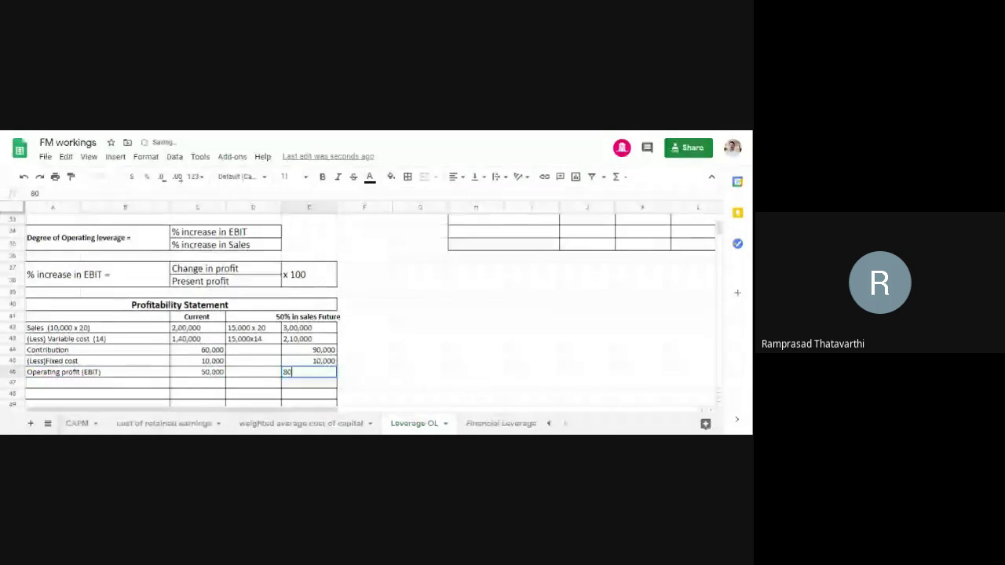
pyautogui.write(',000')
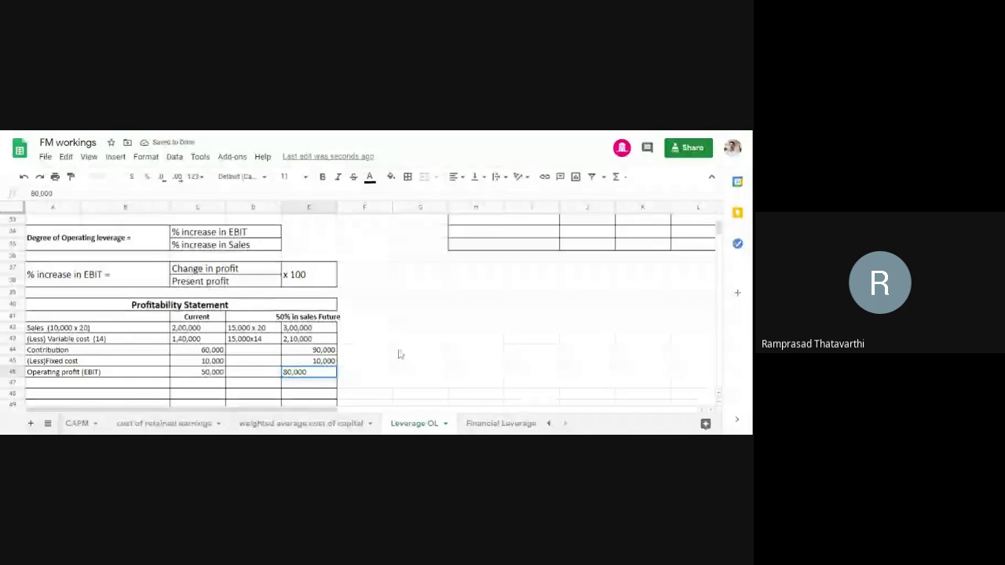
pyautogui.click(399, 354)
# - Make the Operating profit (EBIT) row bold from A46 to E46
pyautogui.moveTo(134, 372); pyautogui.dragTo(313, 377)
pyautogui.hotkey('ctrl', 'b')
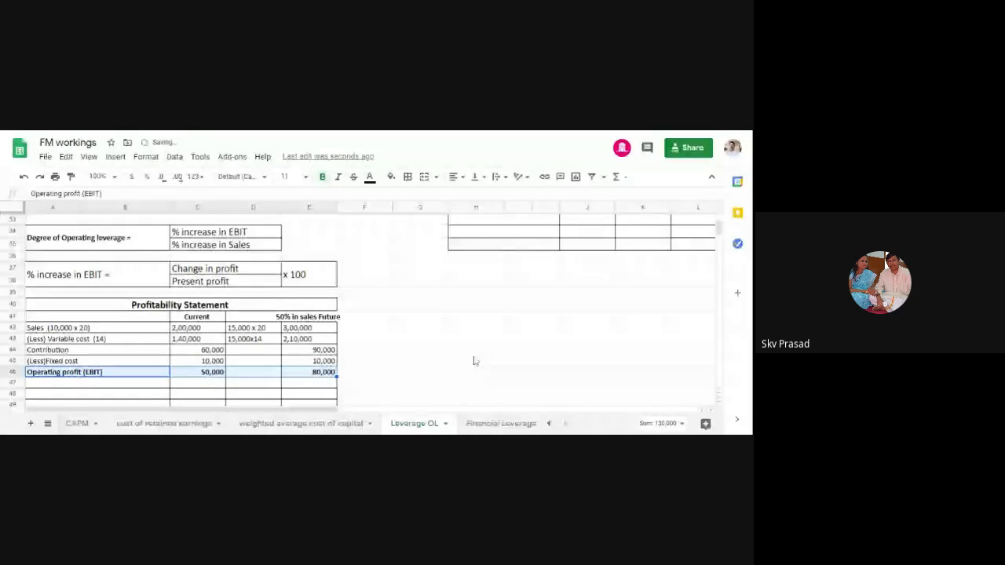
pyautogui.click(478, 346)
pyautogui.scroll(1, 359, 314)
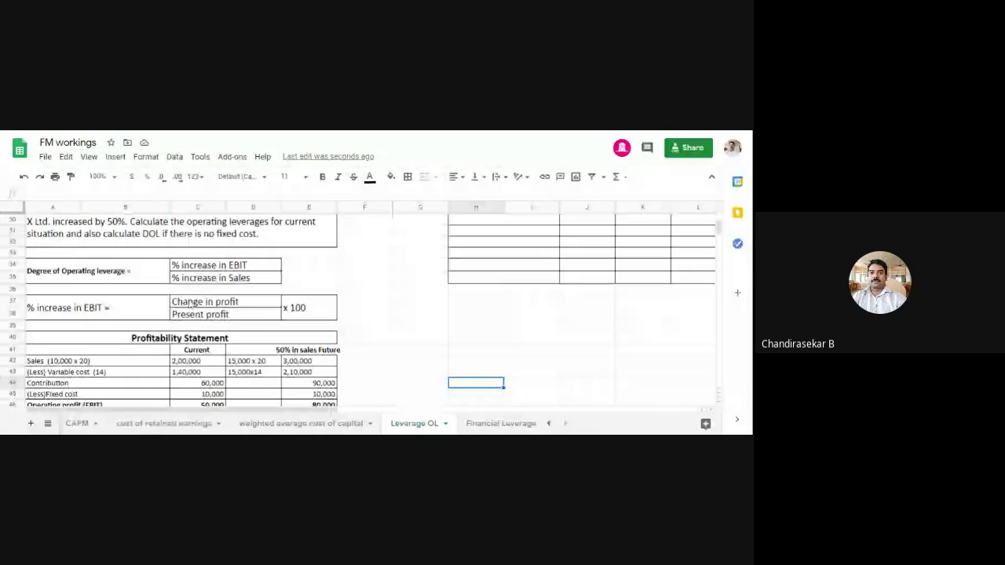
pyautogui.scroll(-1, 194, 304)
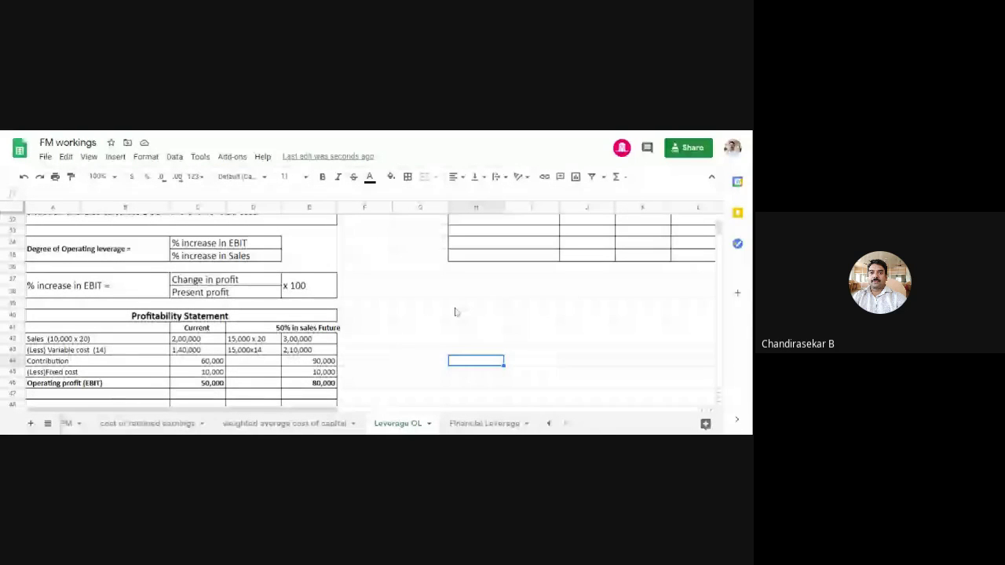
pyautogui.scroll(-4, 454, 312)
pyautogui.scroll(3, 426, 340)
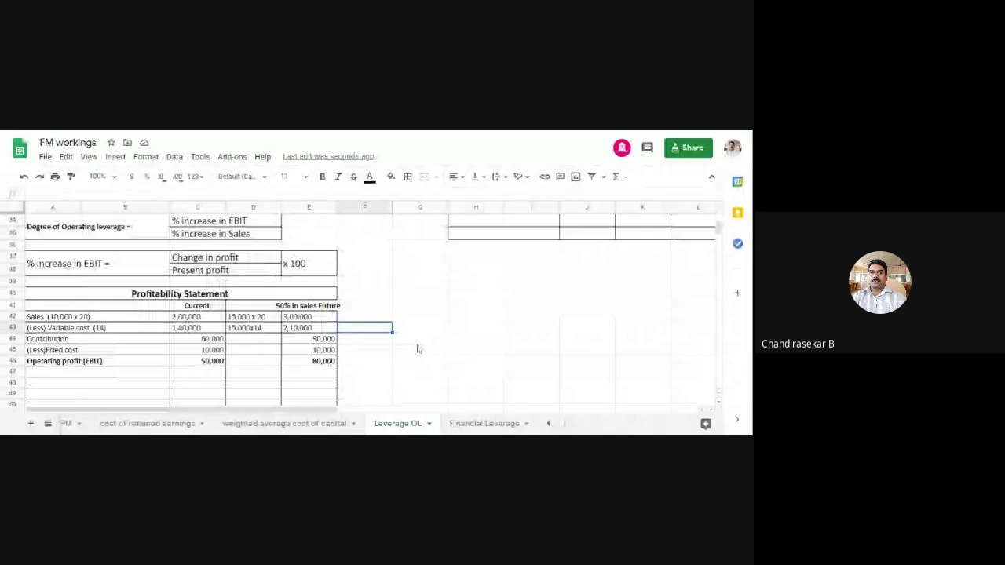
# - Add the label "% Change in EBIT" in A49, below the profitability statement
pyautogui.scroll(-1, 416, 347)
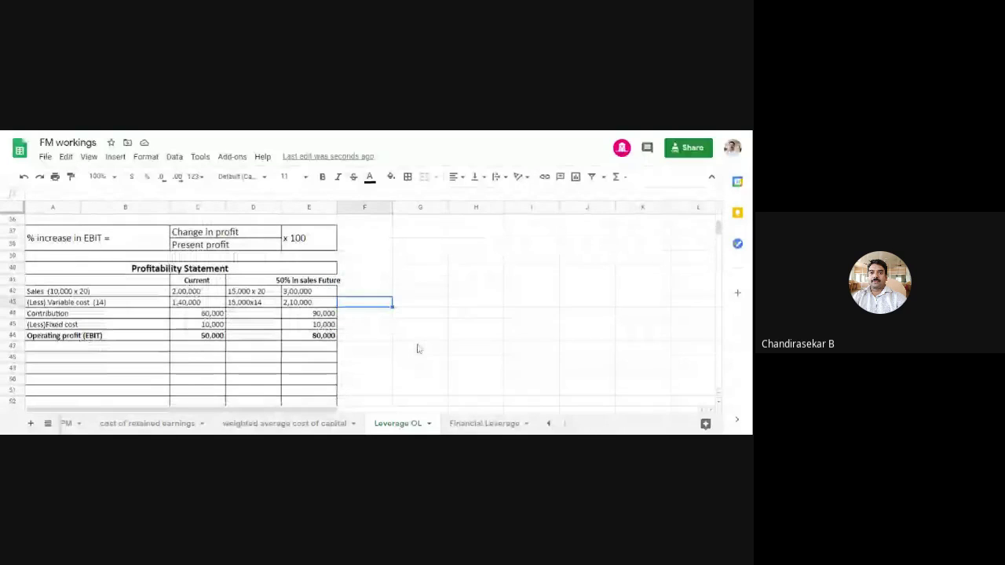
pyautogui.click(59, 371)
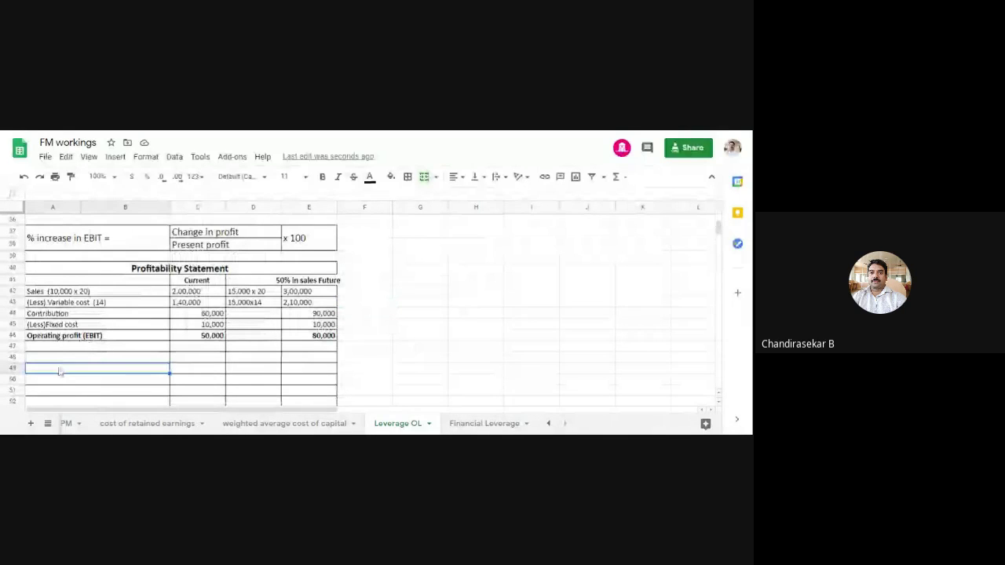
pyautogui.write('E')
pyautogui.press('BackSpace')
pyautogui.write('% Ch')
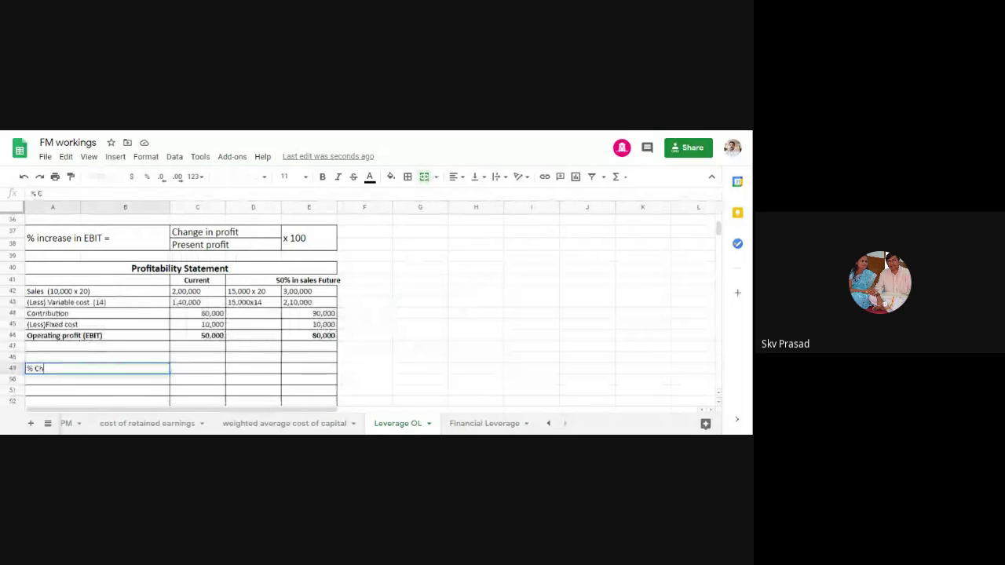
pyautogui.write('ange')
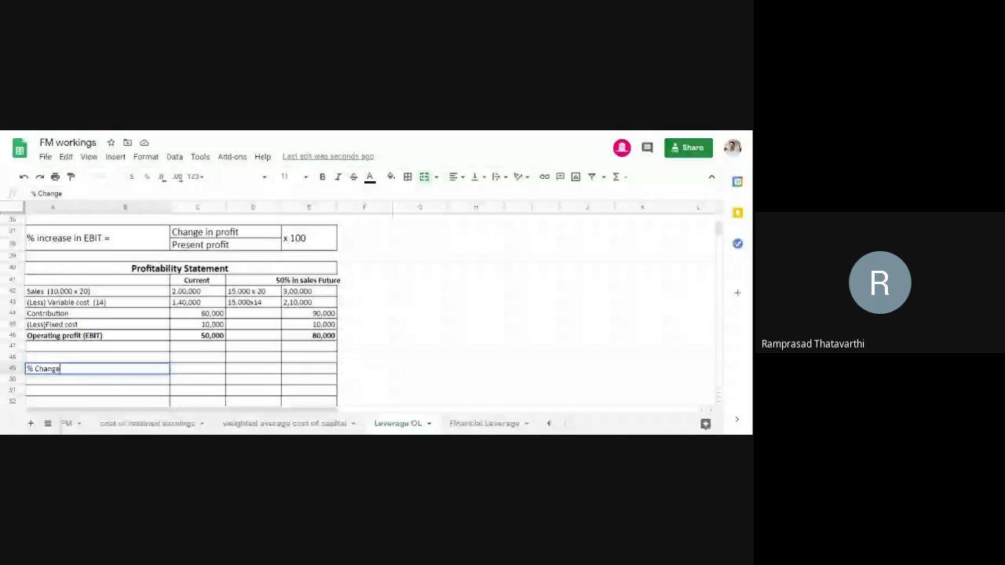
pyautogui.write(' in EBI')
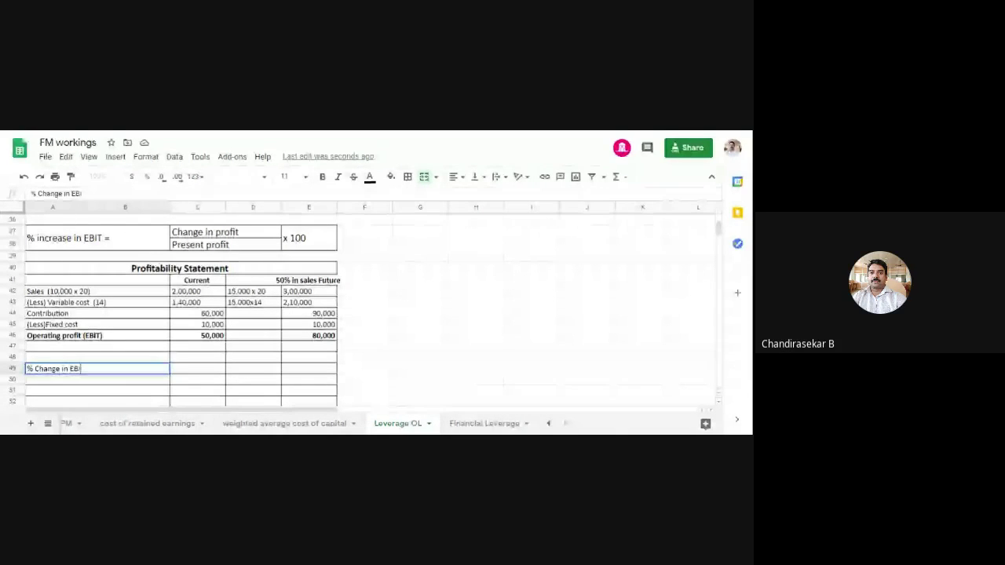
pyautogui.write('T')
# - Enter 30,000 in C49 as the change in profit and 50,000 in C50 as the present profit
pyautogui.click(203, 373)
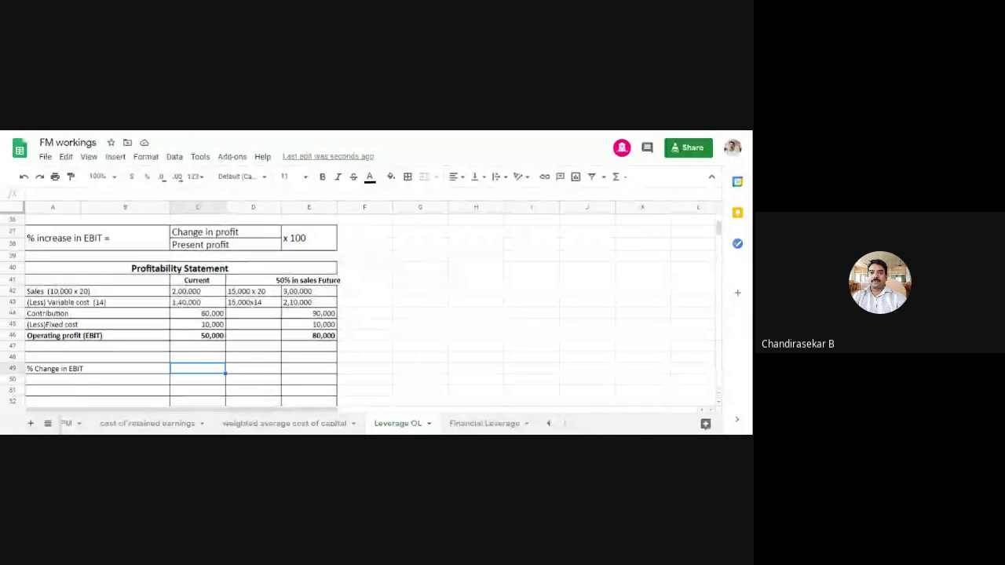
pyautogui.write('30.')
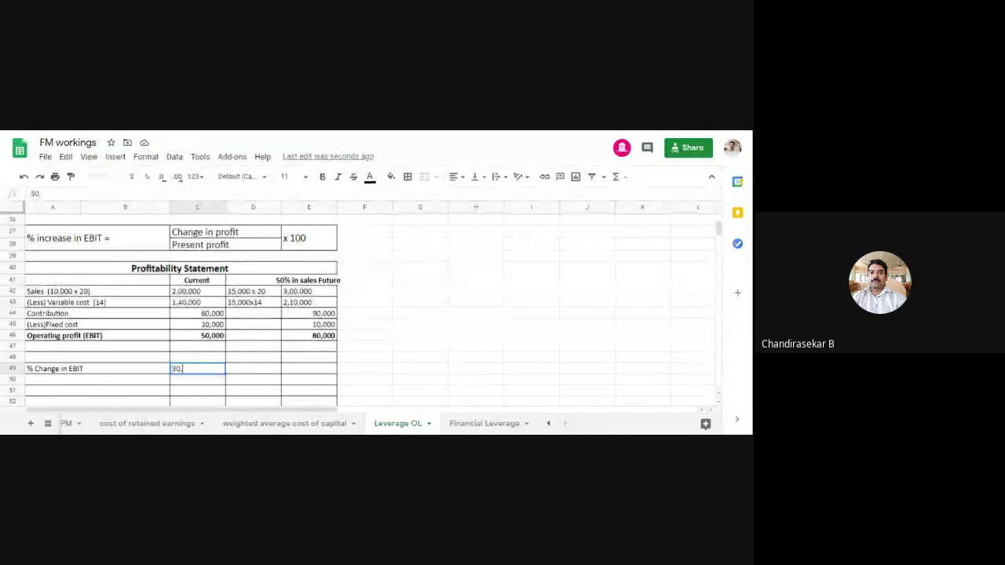
pyautogui.write('000')
pyautogui.press('Return')
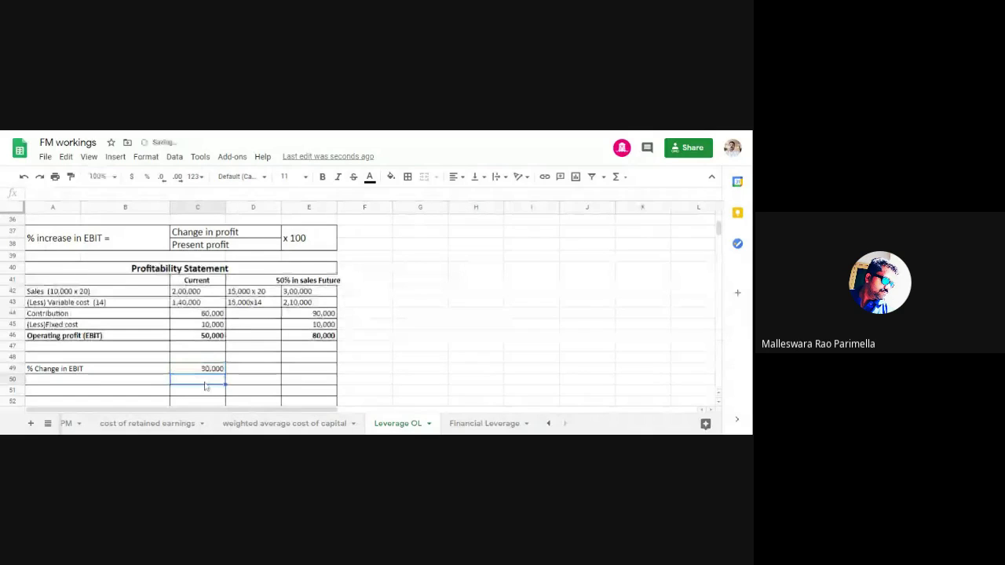
pyautogui.write('50')
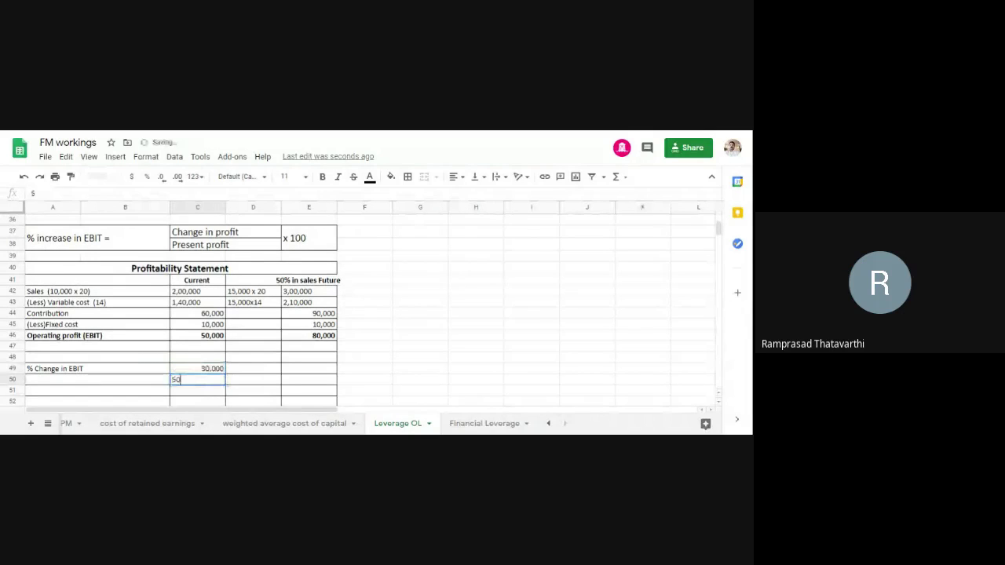
pyautogui.write(',000')
pyautogui.click(259, 370)
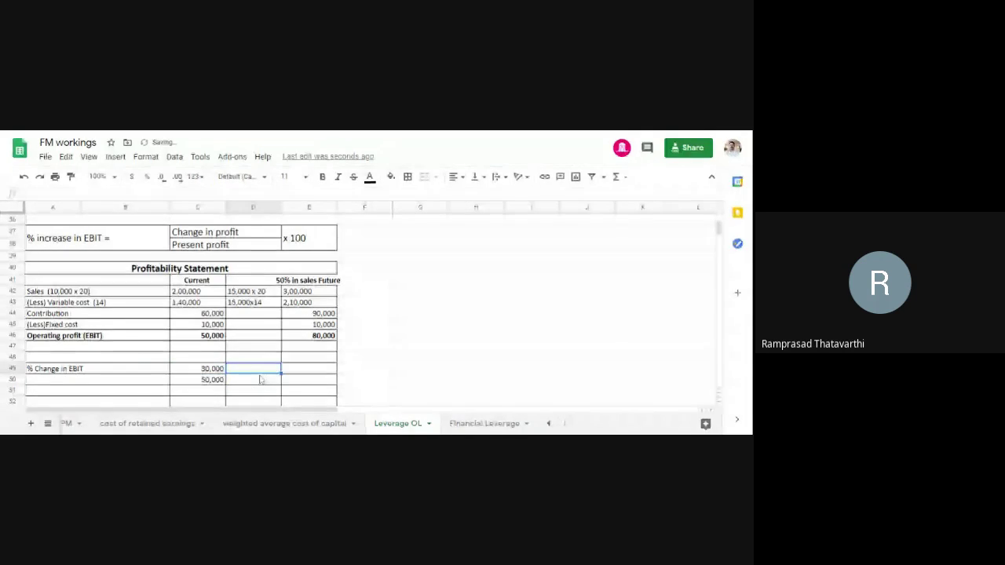
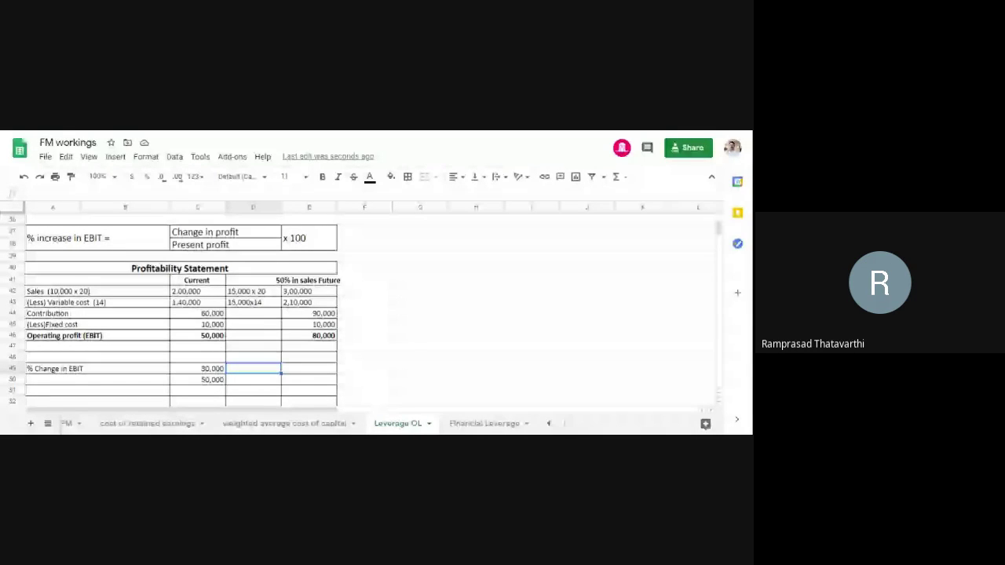
pyautogui.click(197, 370)
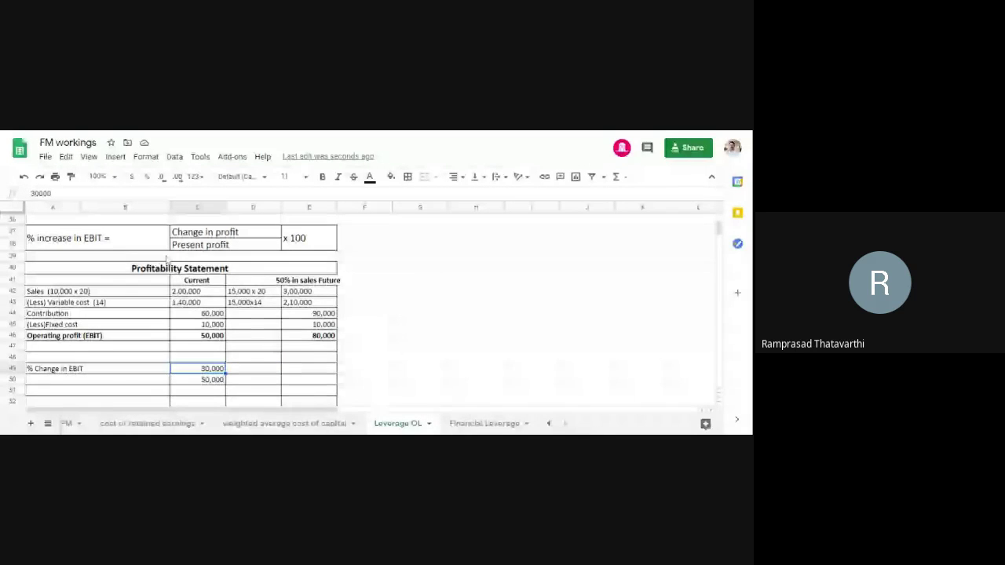
pyautogui.click(203, 234)
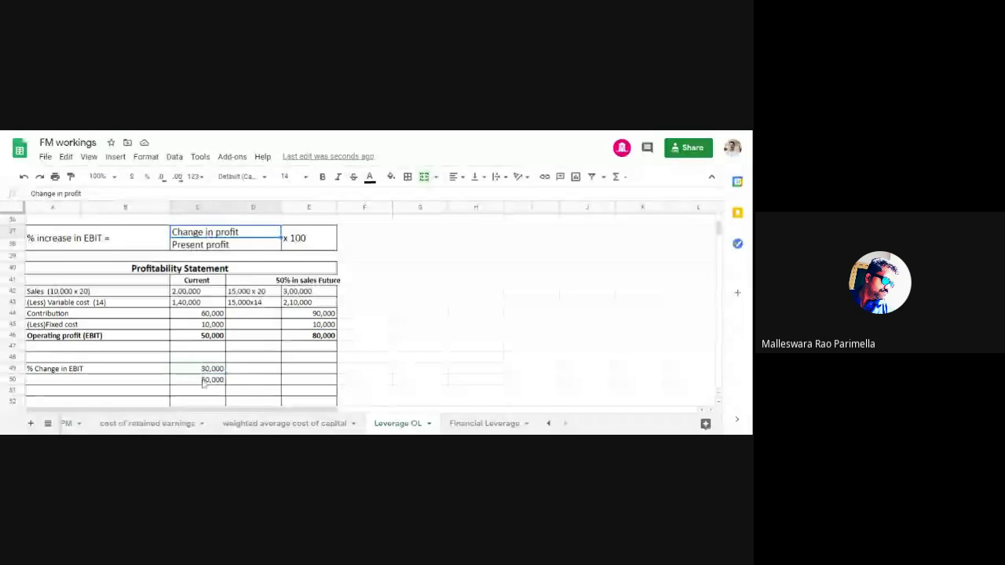
pyautogui.click(238, 373)
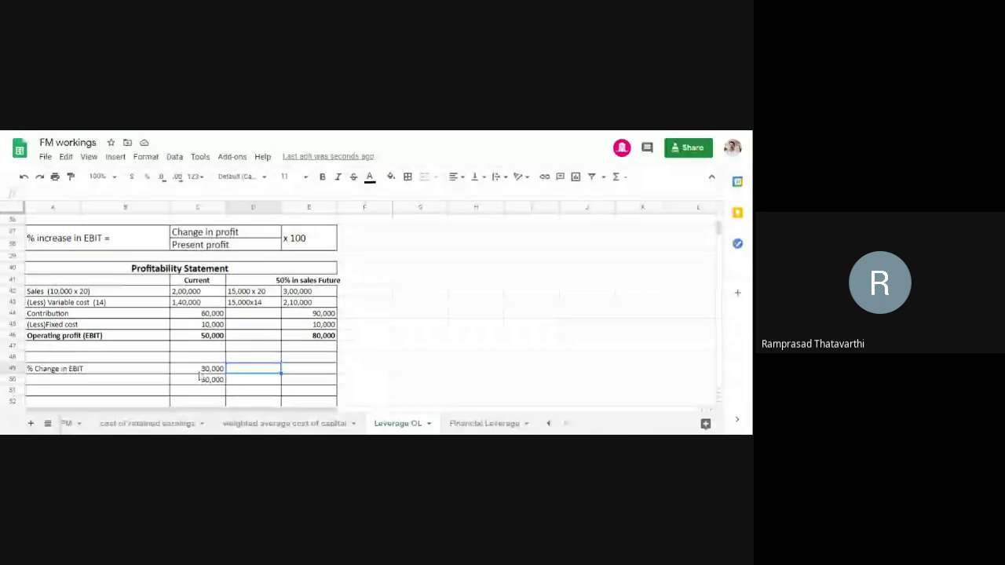
# - Enter 60% in C51 as the percentage change in EBIT
pyautogui.scroll(-1, 200, 375)
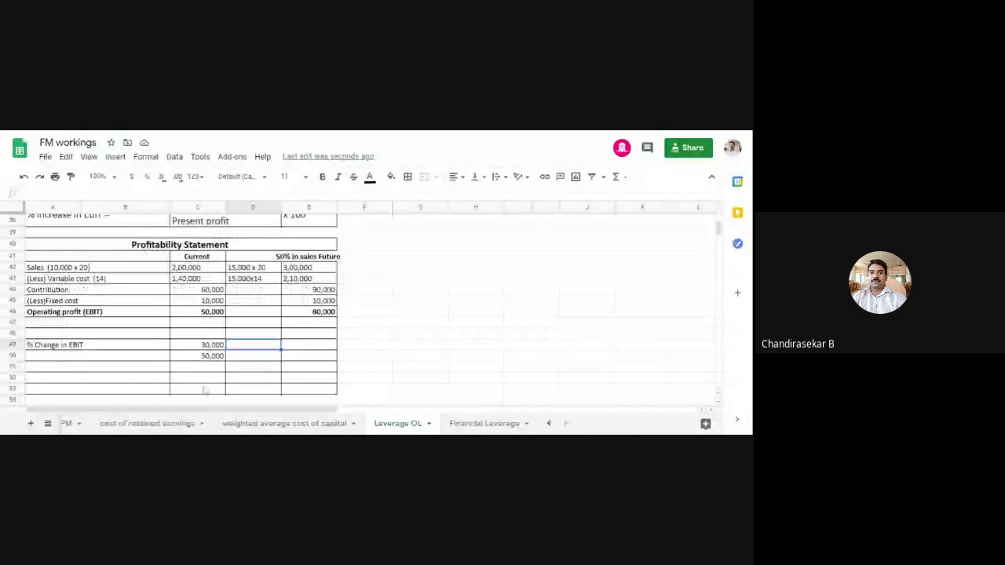
pyautogui.click(203, 369)
pyautogui.write('60')
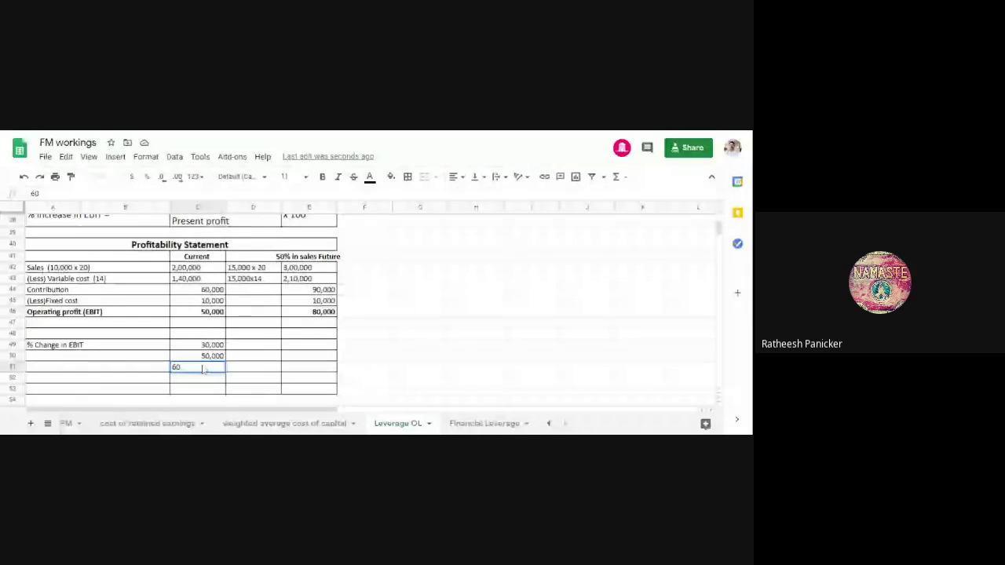
pyautogui.click(420, 332)
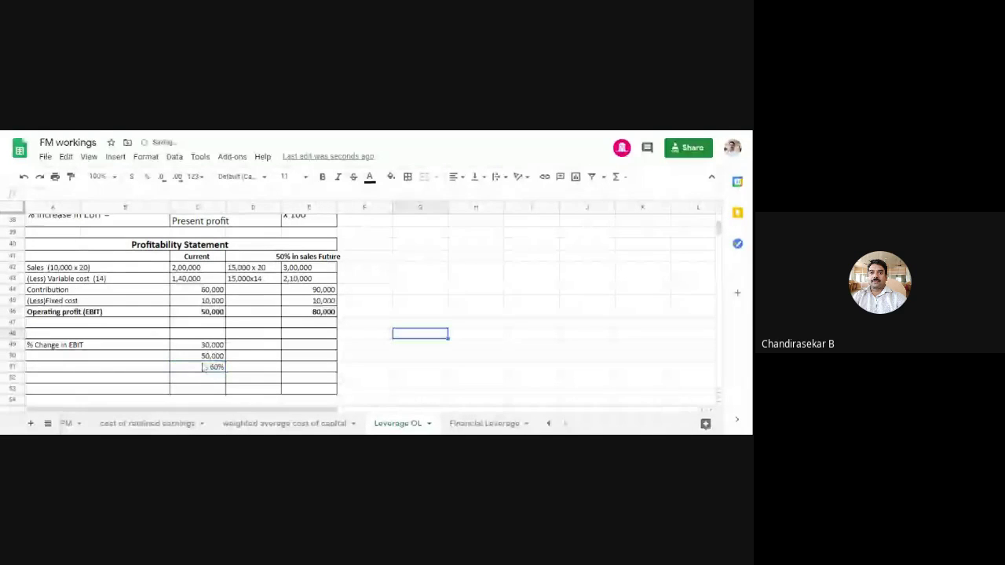
# - Apply all borders to the two EBIT change figures in C49:C50
pyautogui.scroll(-1, 150, 363)
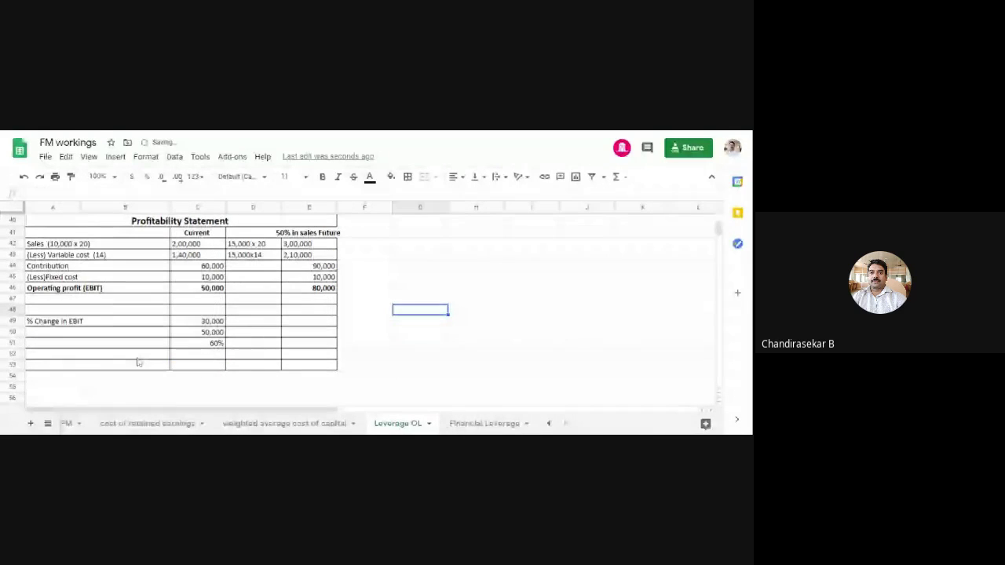
pyautogui.moveTo(200, 322); pyautogui.dragTo(201, 333)
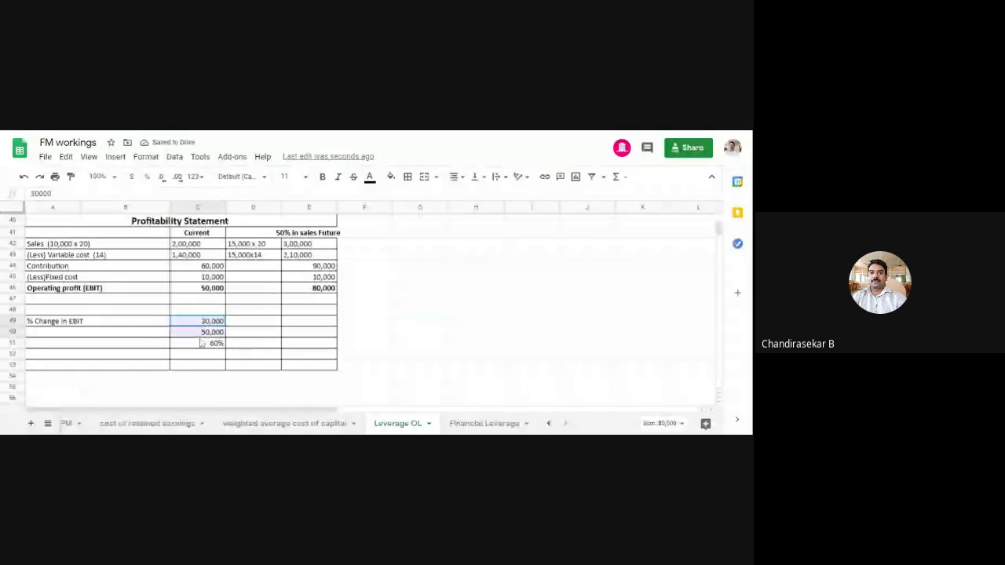
pyautogui.click(407, 177)
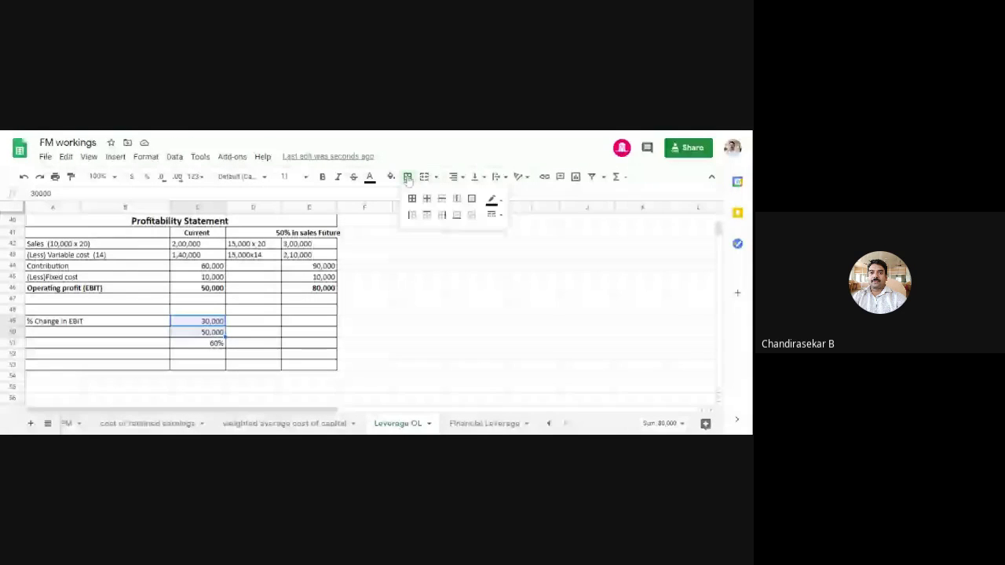
pyautogui.click(411, 197)
pyautogui.click(420, 309)
pyautogui.click(201, 323)
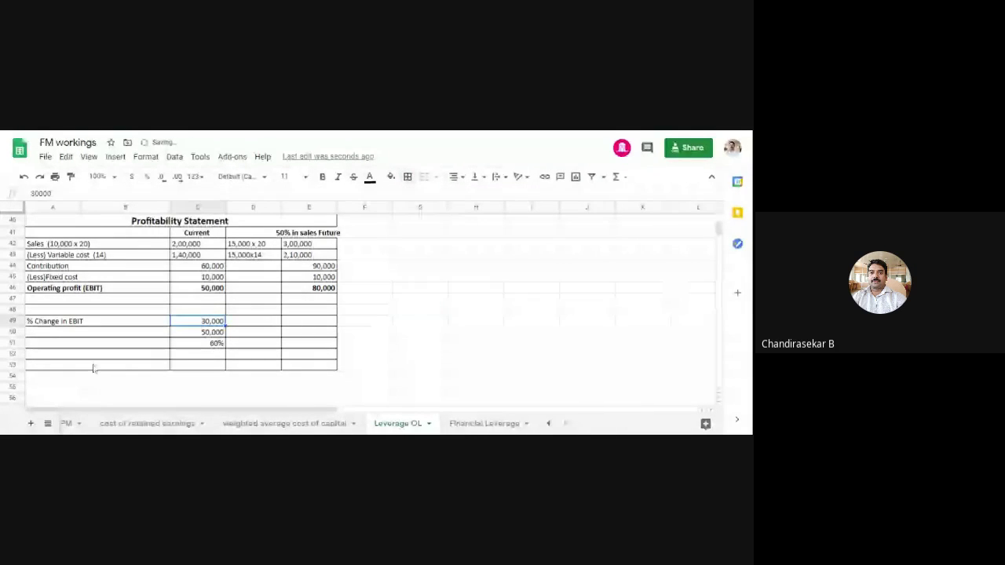
# - Add the label "% Change in Sales" in A52, below the EBIT change block
pyautogui.click(70, 357)
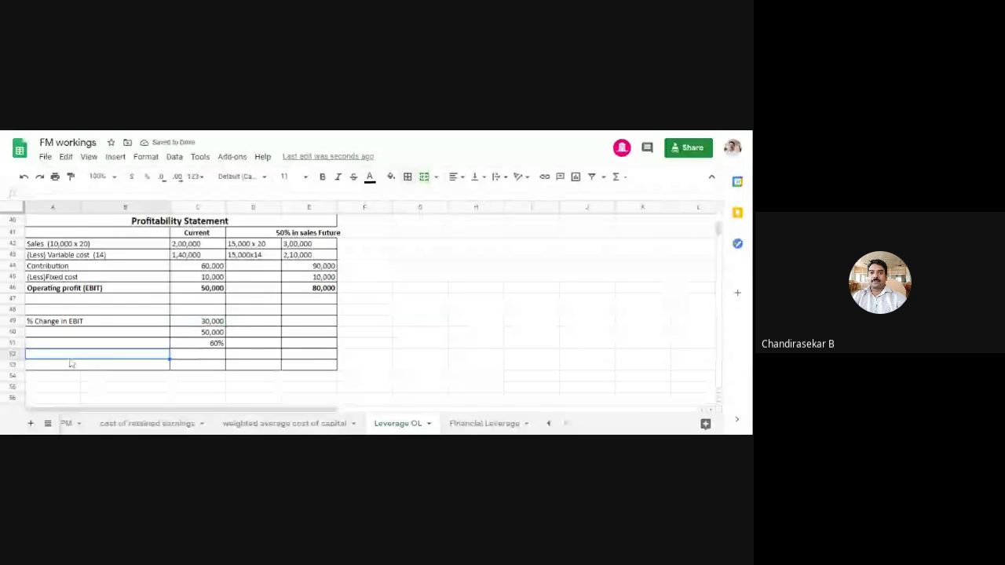
pyautogui.write('%')
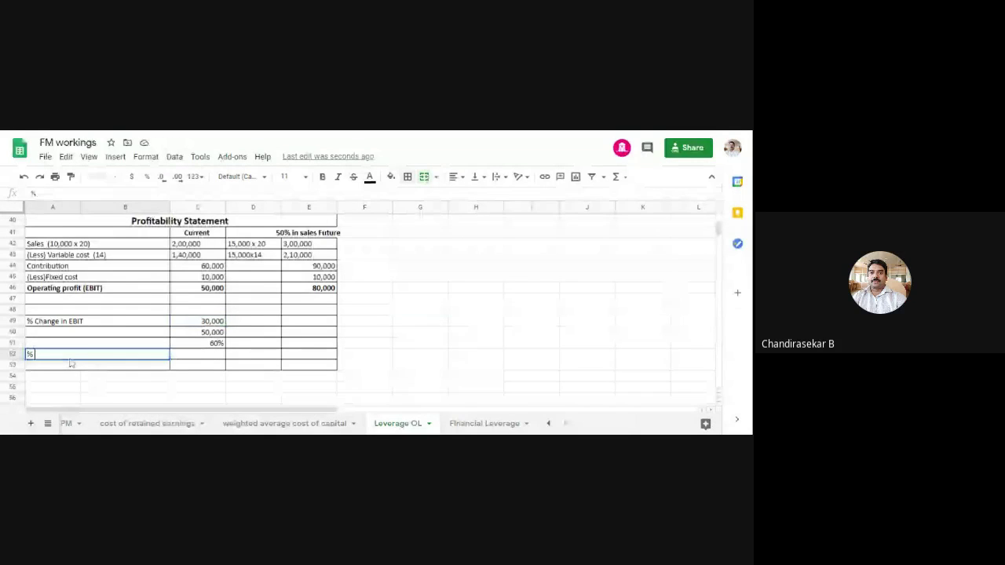
pyautogui.write(' Change in Sales')
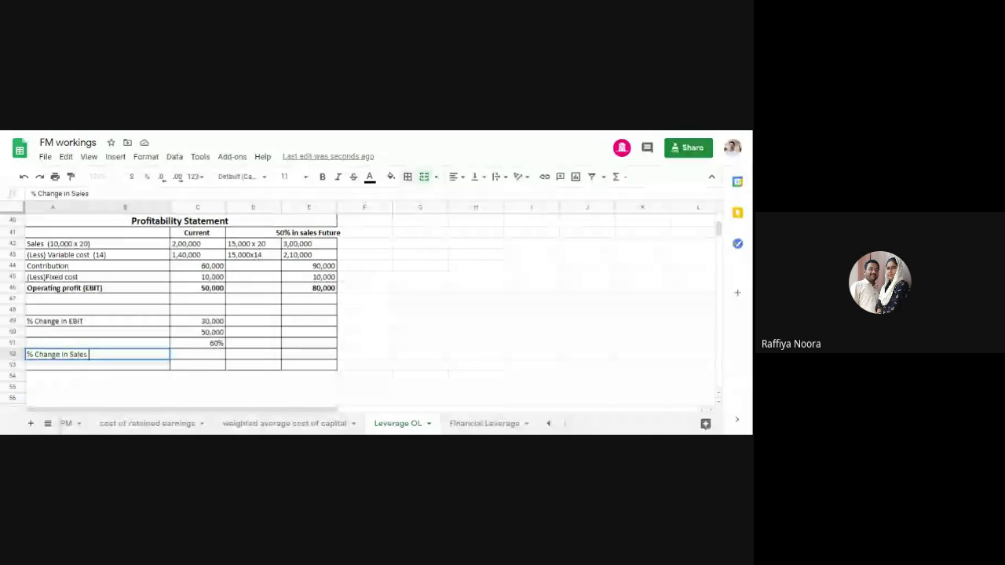
# - Enter 1,00,000 in C52 as the change in sales and 2,00,000 in C53 as the current sales
pyautogui.click(197, 358)
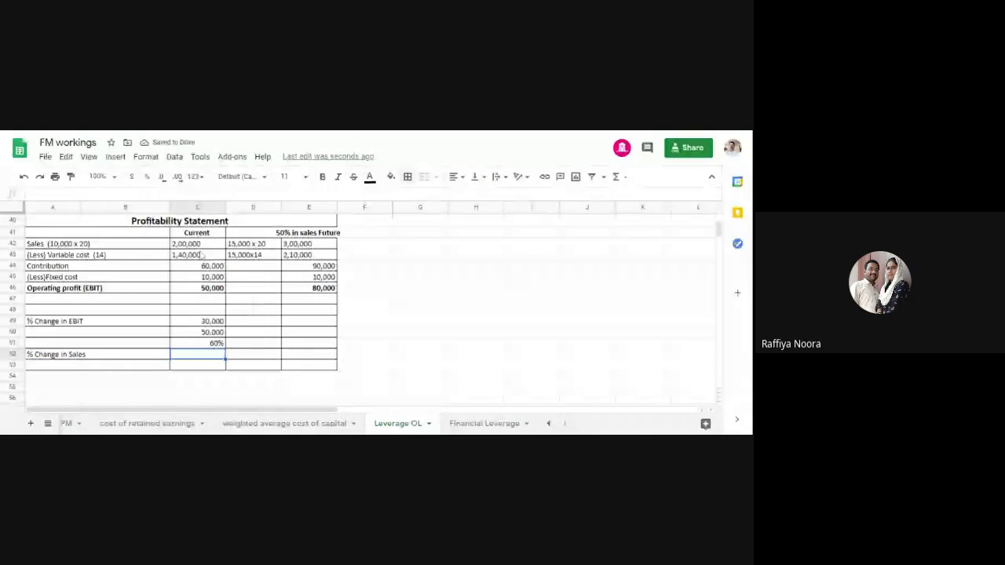
pyautogui.write('1,00,000')
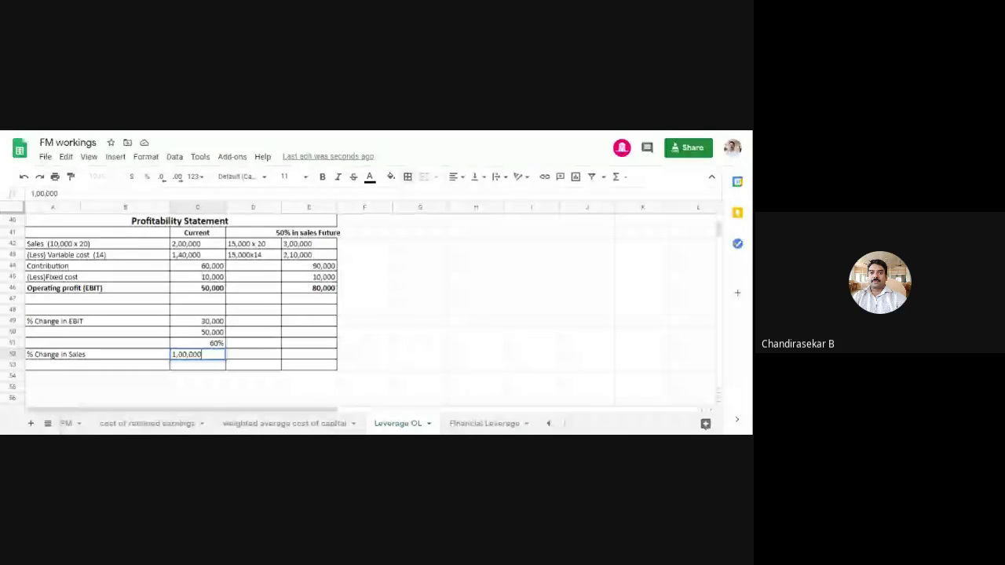
pyautogui.press('Return')
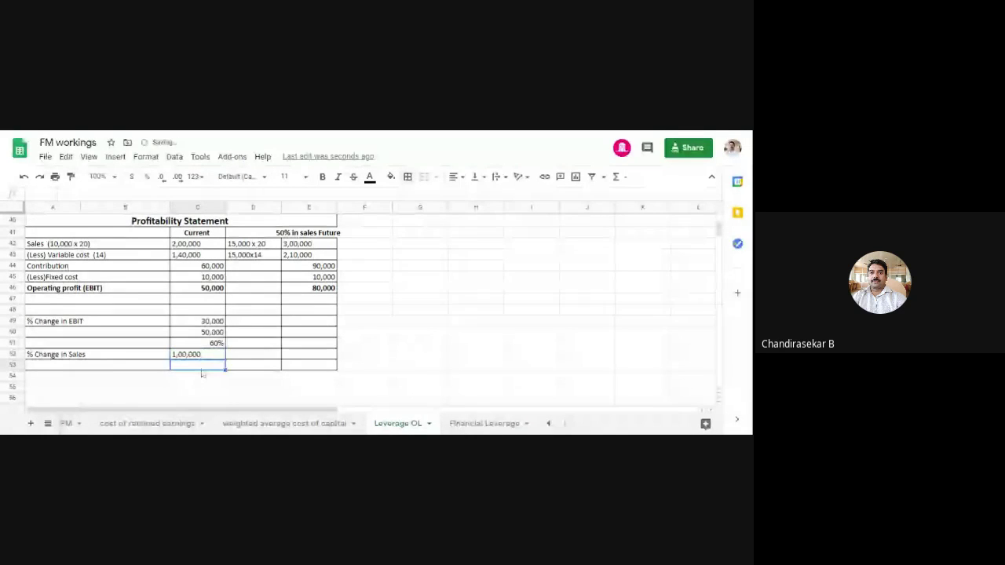
pyautogui.write('2,00,')
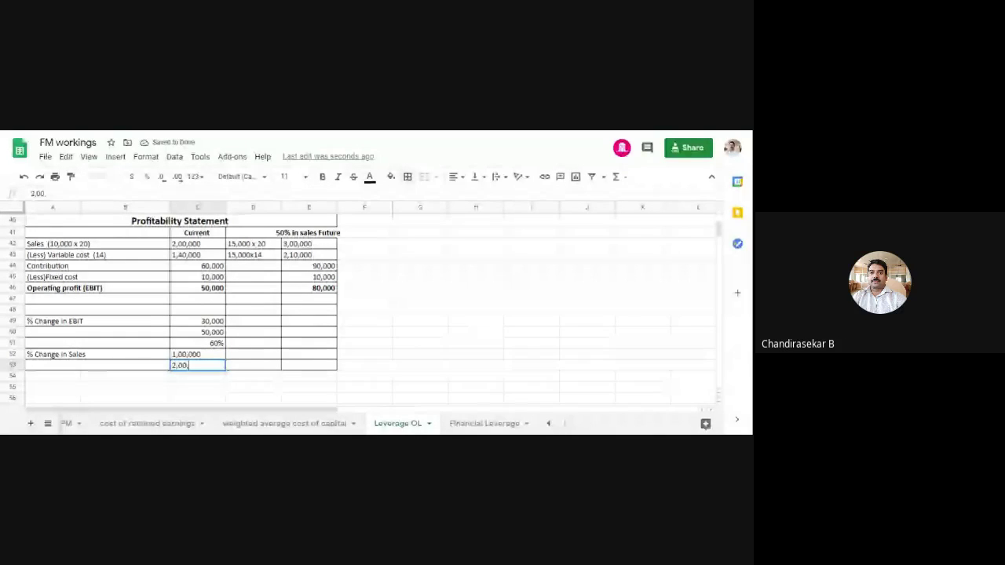
pyautogui.write('000')
pyautogui.press('Return')
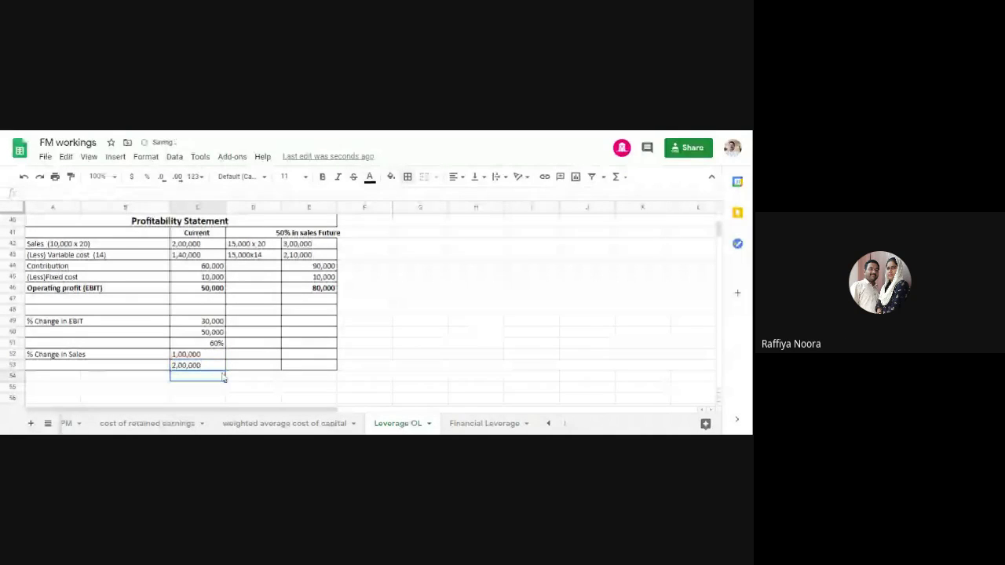
# - Enter 50% in C54 as the percentage change in sales
pyautogui.press('Up')
pyautogui.press('Up')
pyautogui.press('Right')
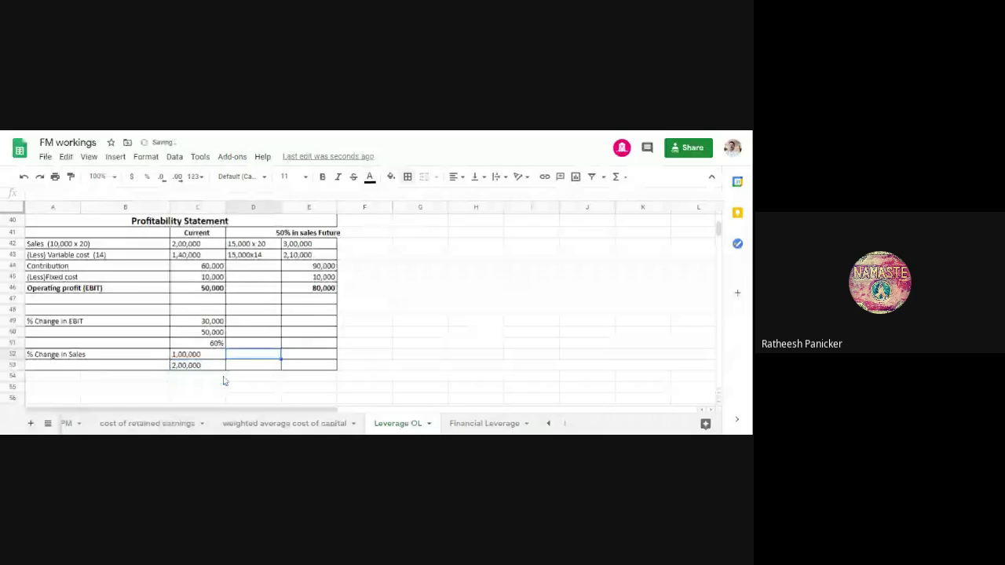
pyautogui.click(275, 399)
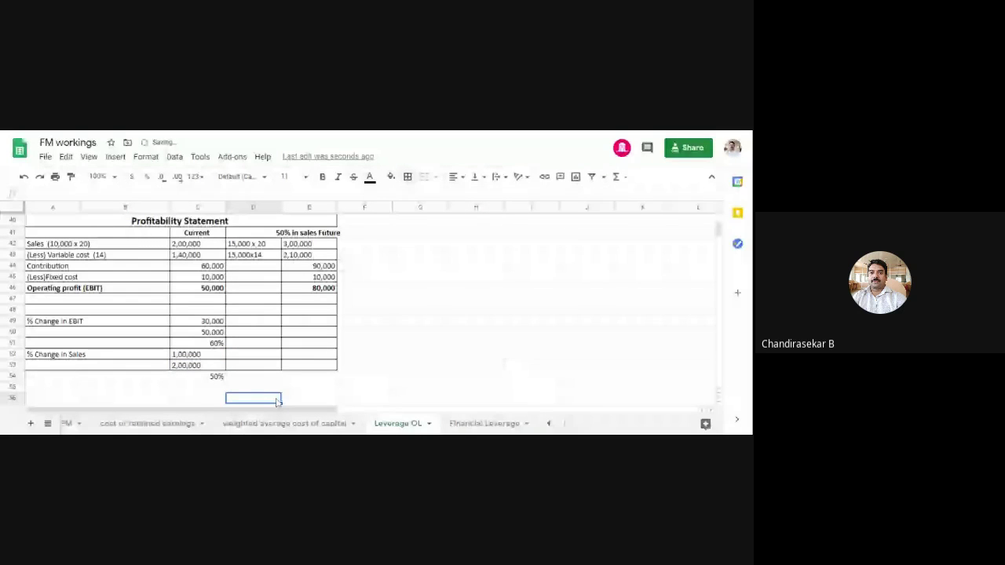
# - Change the heading in C41 of the profitability statement to "Current /present" and widen column C to fit it
pyautogui.scroll(2, 94, 255)
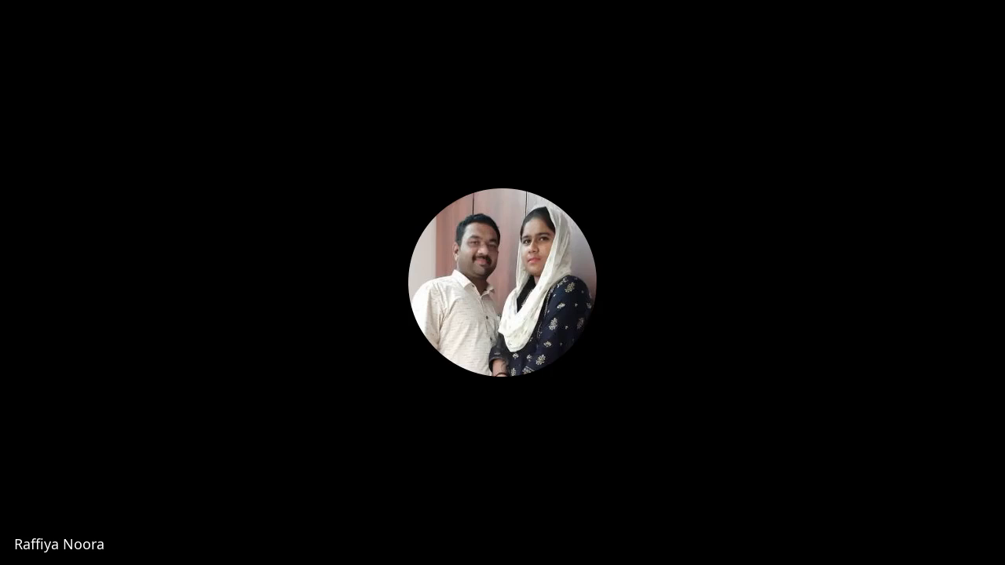
pyautogui.scroll(-1, 213, 355)
pyautogui.click(201, 370)
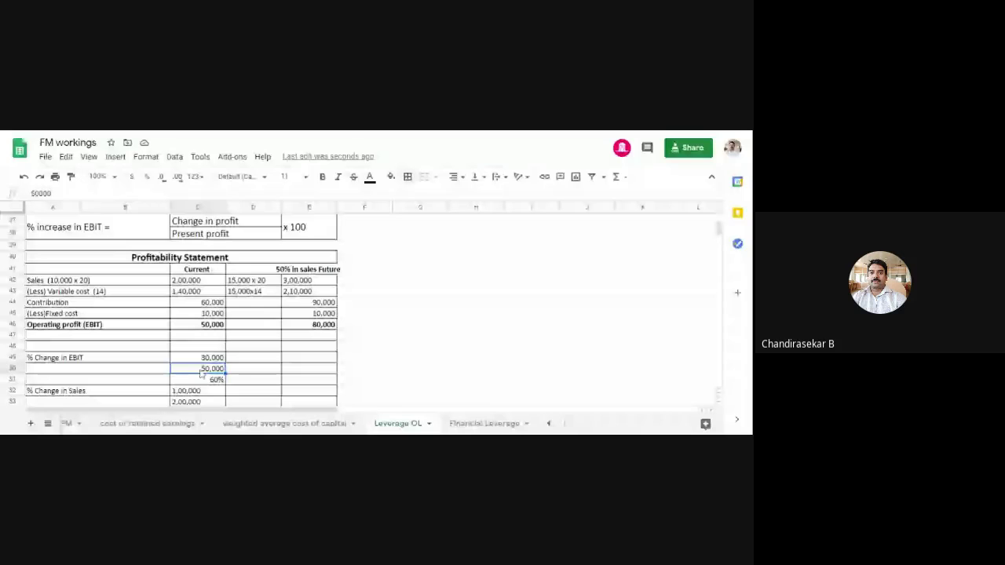
pyautogui.click(212, 268)
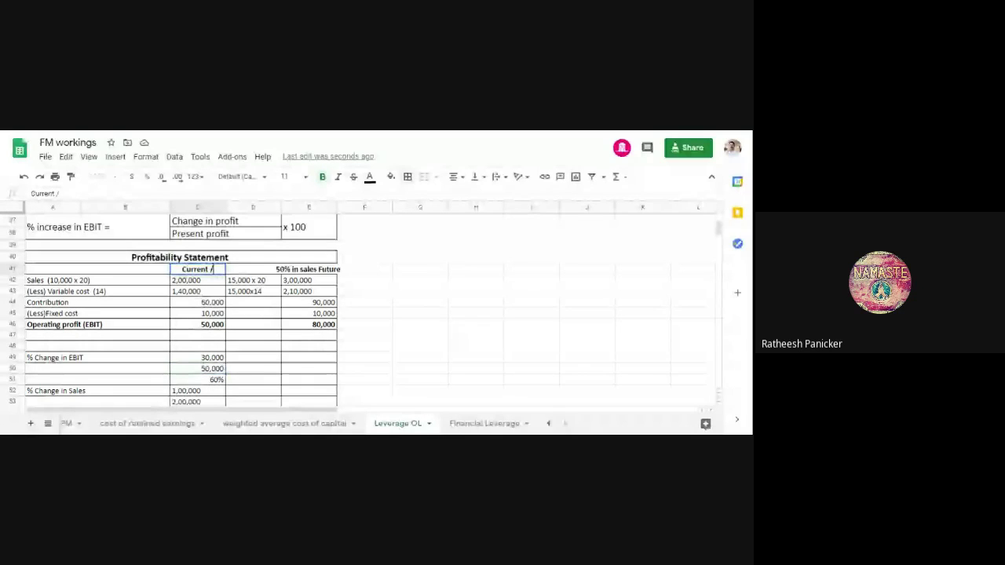
pyautogui.write('/pressent')
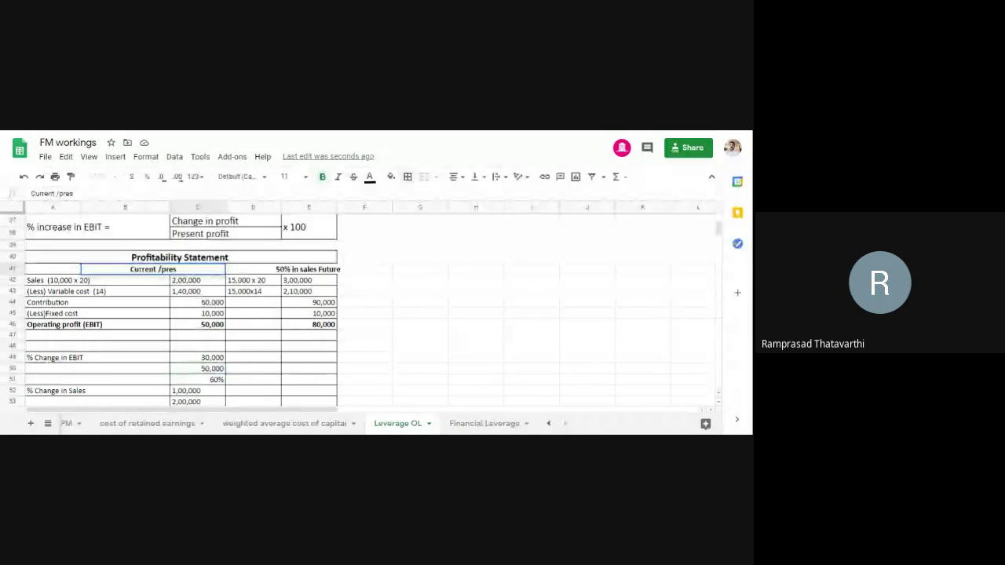
pyautogui.click(406, 317)
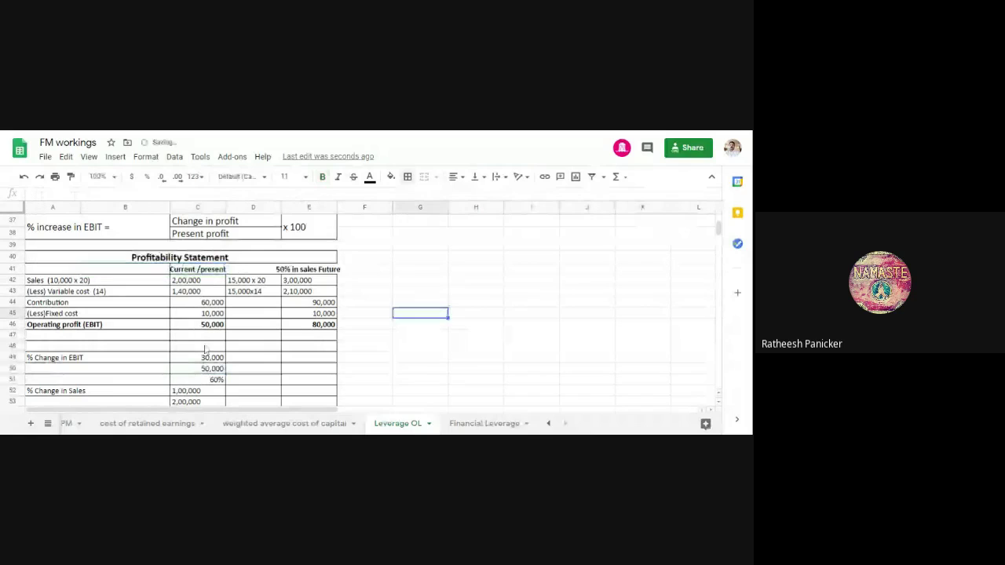
pyautogui.doubleClick(224, 206)
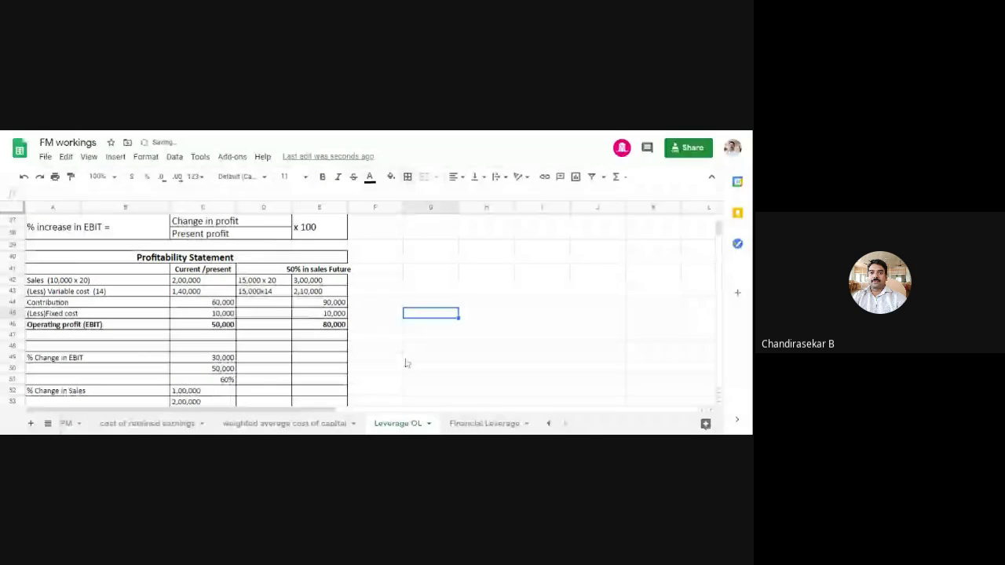
# - Centre the 50% sales change in C54 horizontally
pyautogui.scroll(-2, 406, 364)
pyautogui.click(202, 352)
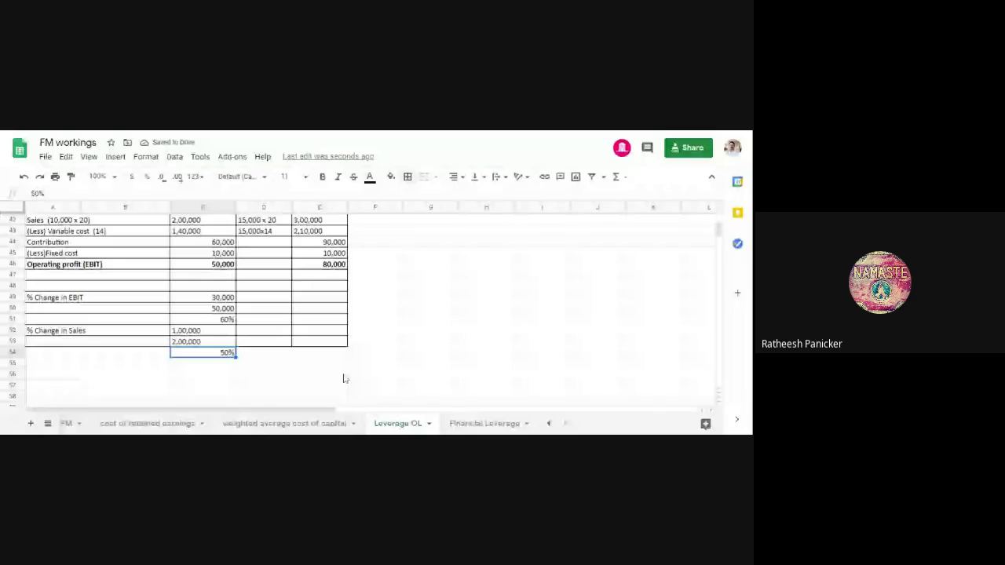
pyautogui.click(462, 177)
pyautogui.click(459, 194)
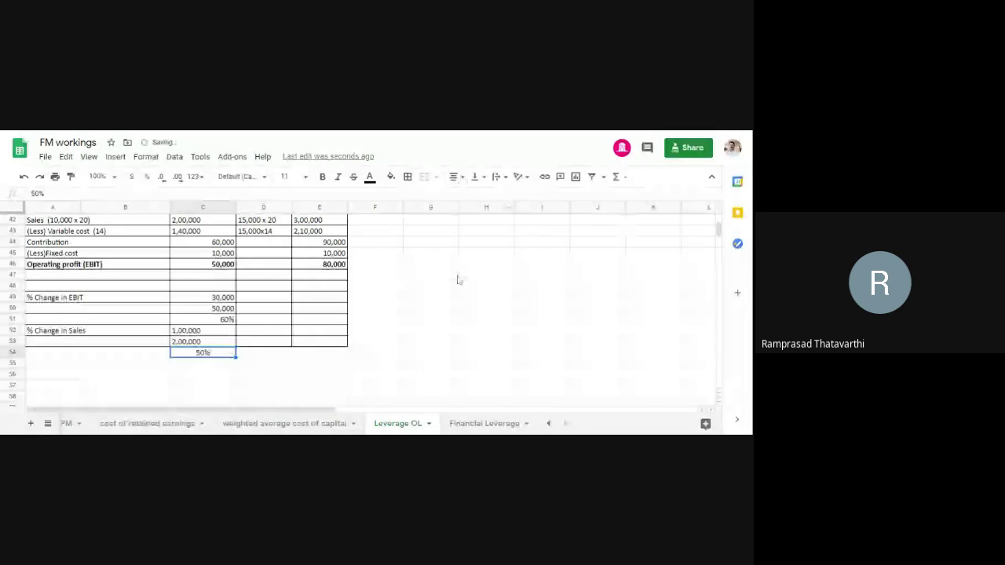
pyautogui.click(430, 297)
# - Enter 60% in C56 and 50% in C57 as the numerator and denominator of the operating leverage ratio
pyautogui.scroll(5, 77, 367)
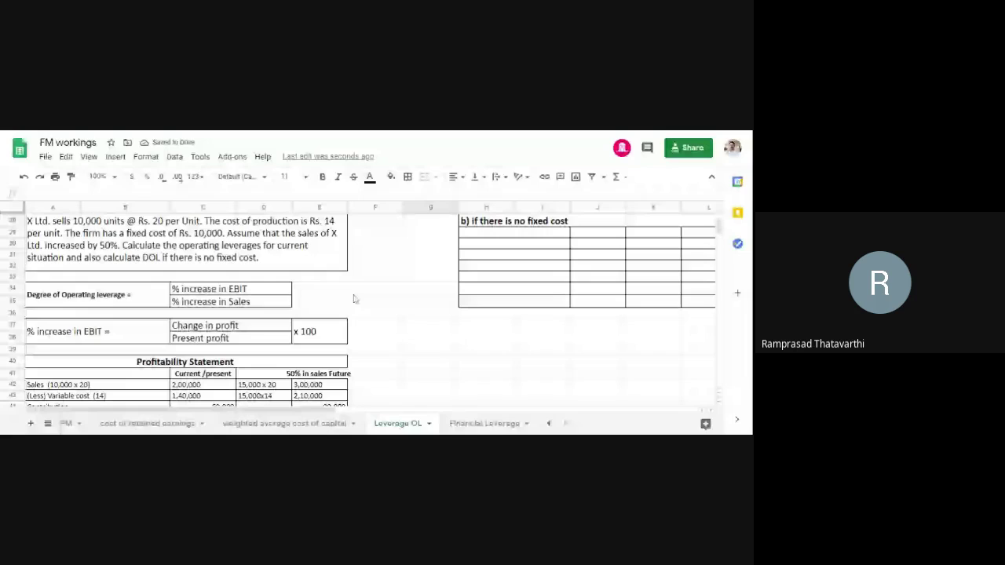
pyautogui.scroll(-2, 415, 343)
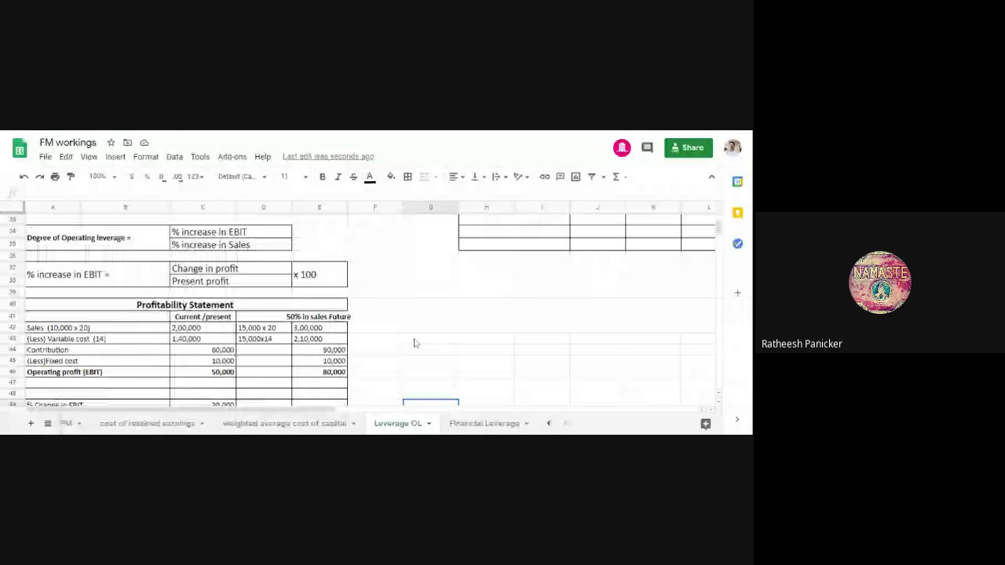
pyautogui.scroll(-3, 415, 343)
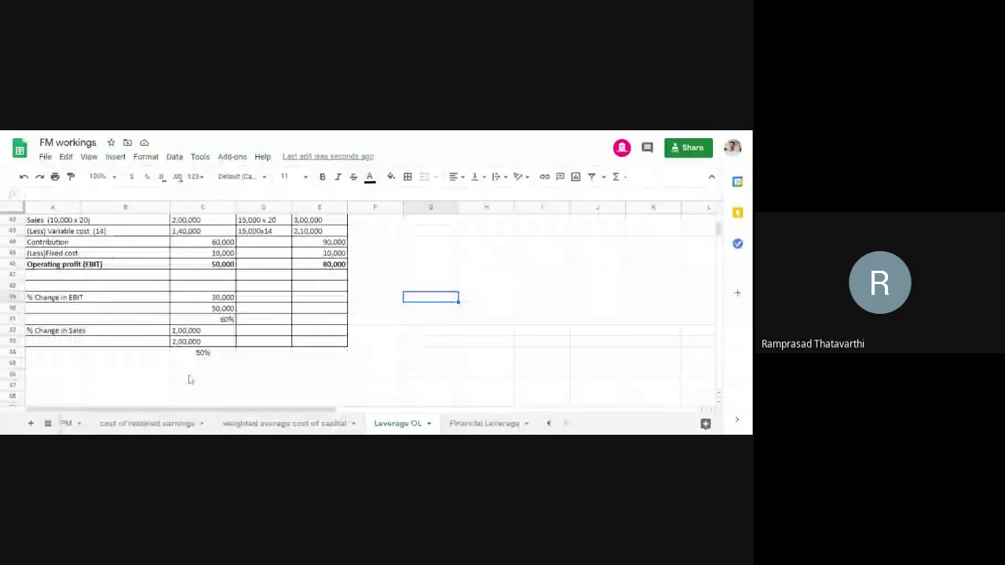
pyautogui.click(189, 378)
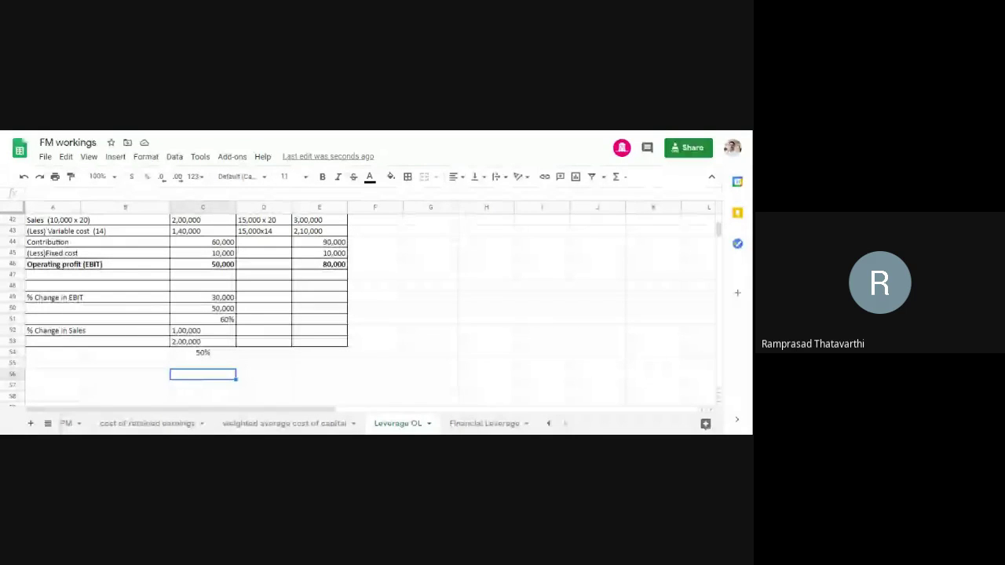
pyautogui.write('60%')
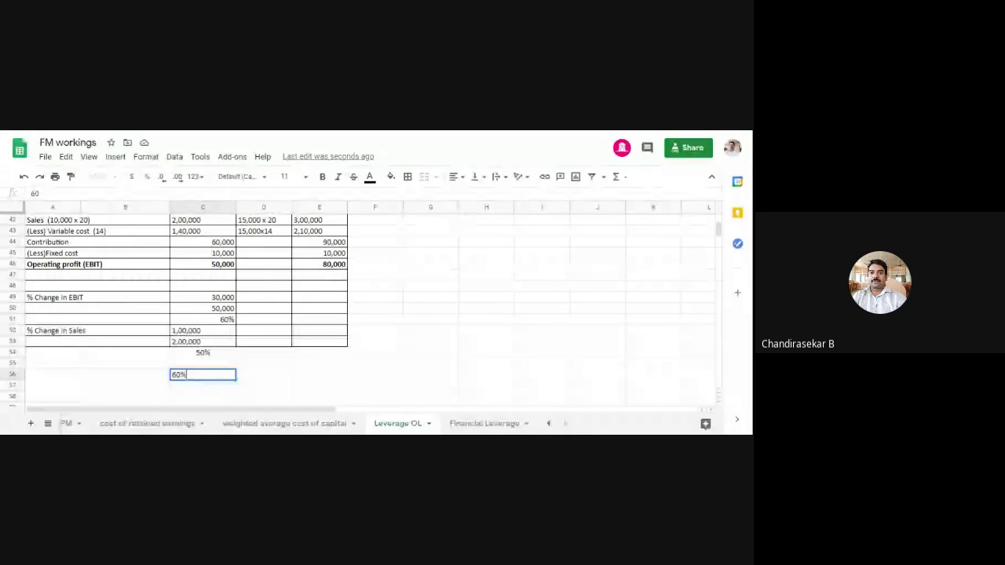
pyautogui.press('Return')
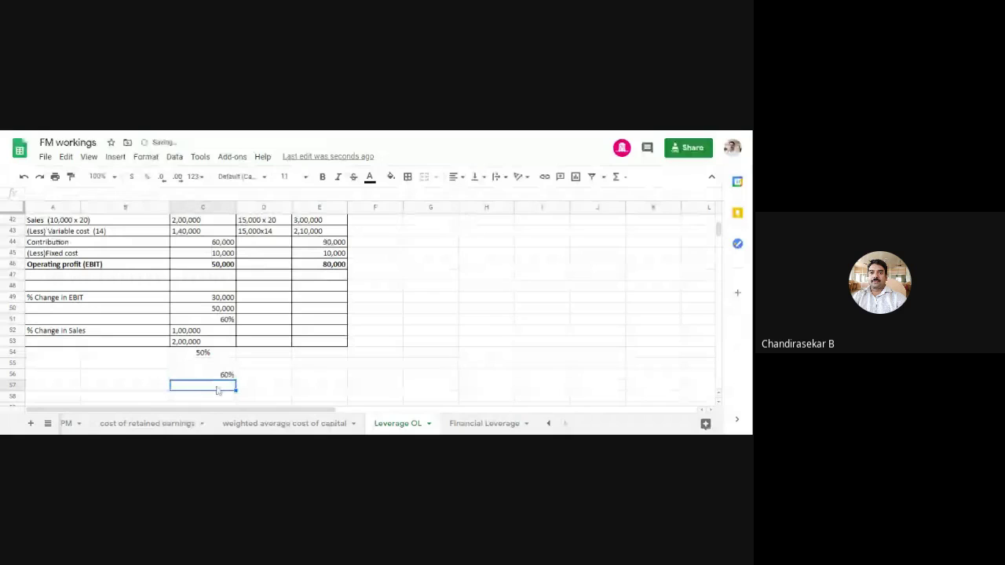
pyautogui.write('50%')
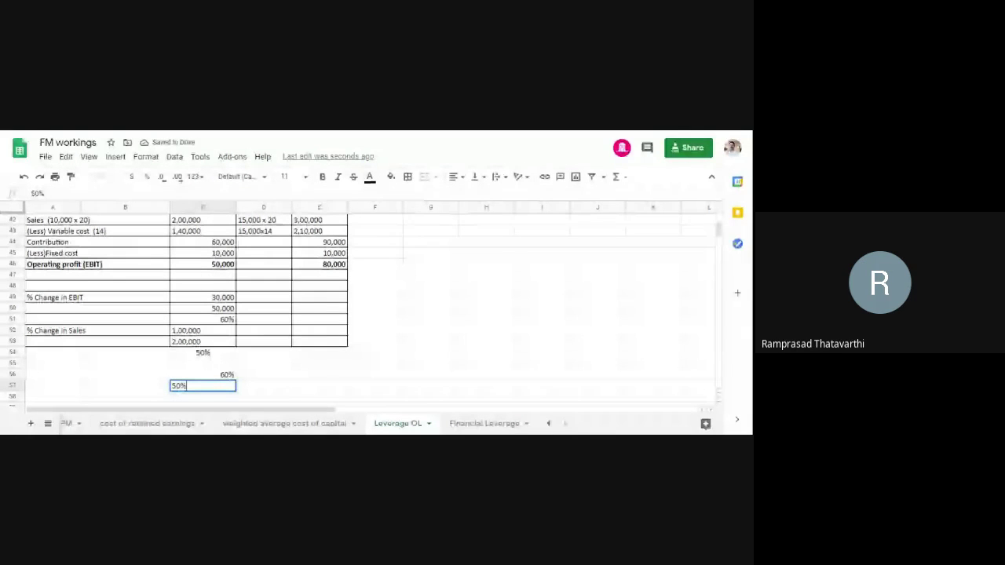
pyautogui.press('Return')
pyautogui.press('Right')
# - Merge cells B56:B57 beside the two percentages and label the merged cell "DOL"
pyautogui.click(205, 377)
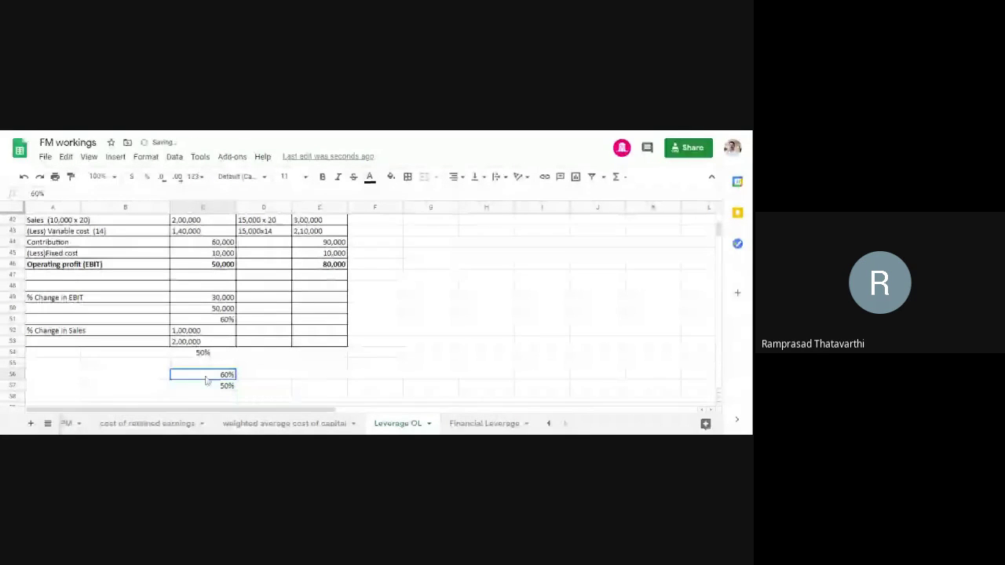
pyautogui.moveTo(141, 375); pyautogui.dragTo(145, 390)
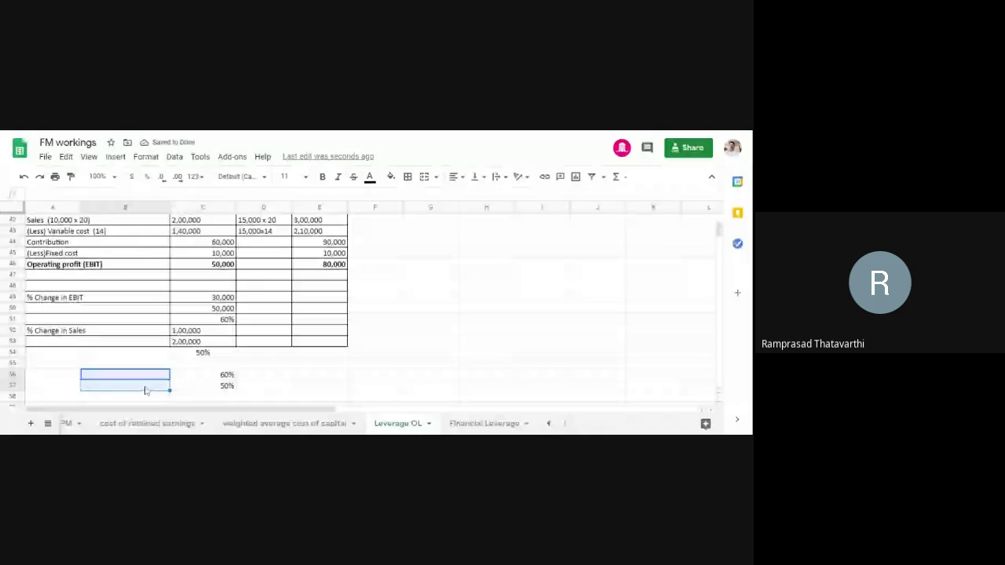
pyautogui.hotkey('alt', 'o')
pyautogui.press('m')
pyautogui.press('a')
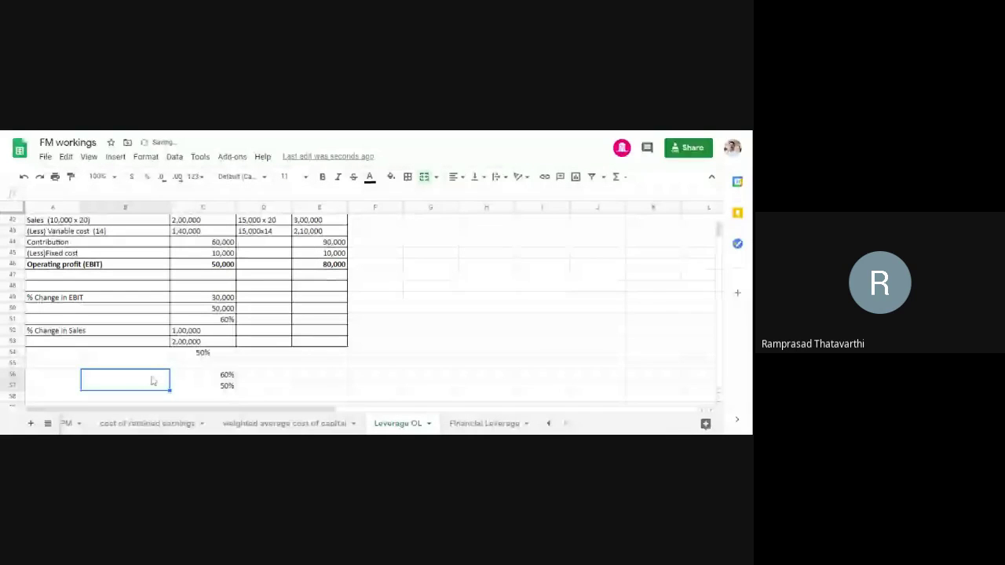
pyautogui.write('DOL')
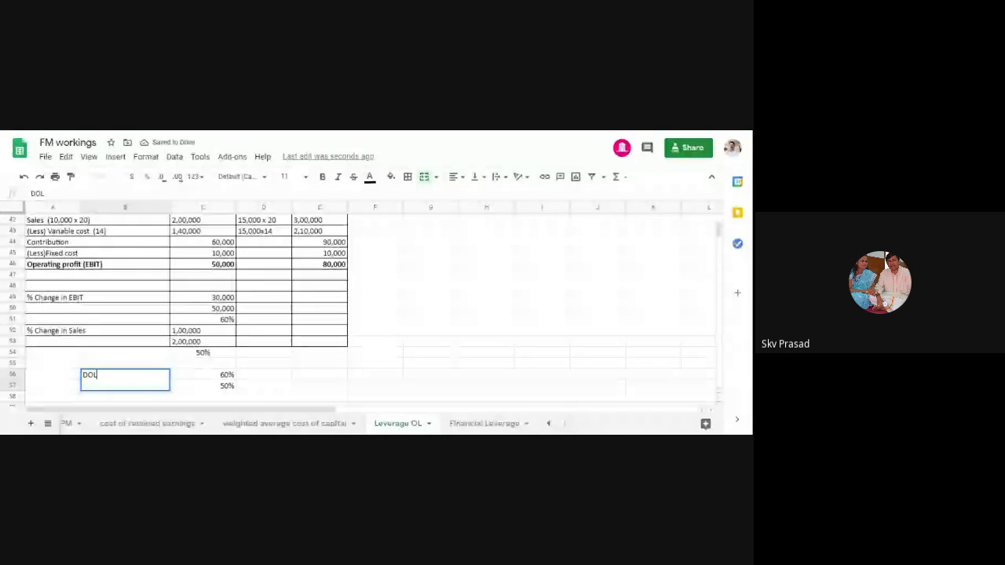
pyautogui.click(319, 361)
pyautogui.click(146, 382)
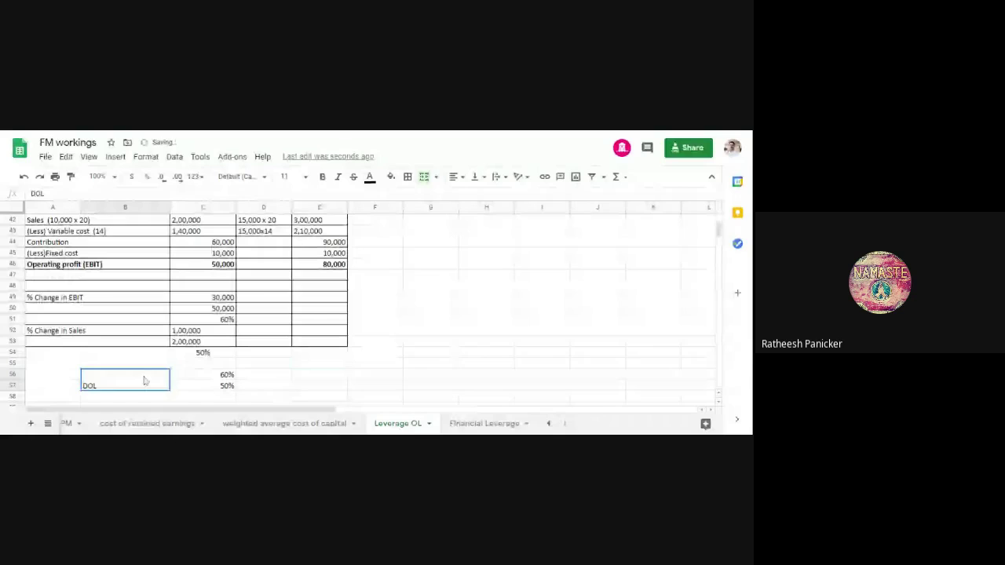
pyautogui.click(424, 364)
# - Centre the DOL label and its two percentages in B56:C57 horizontally and apply all borders to the block
pyautogui.scroll(4, 429, 355)
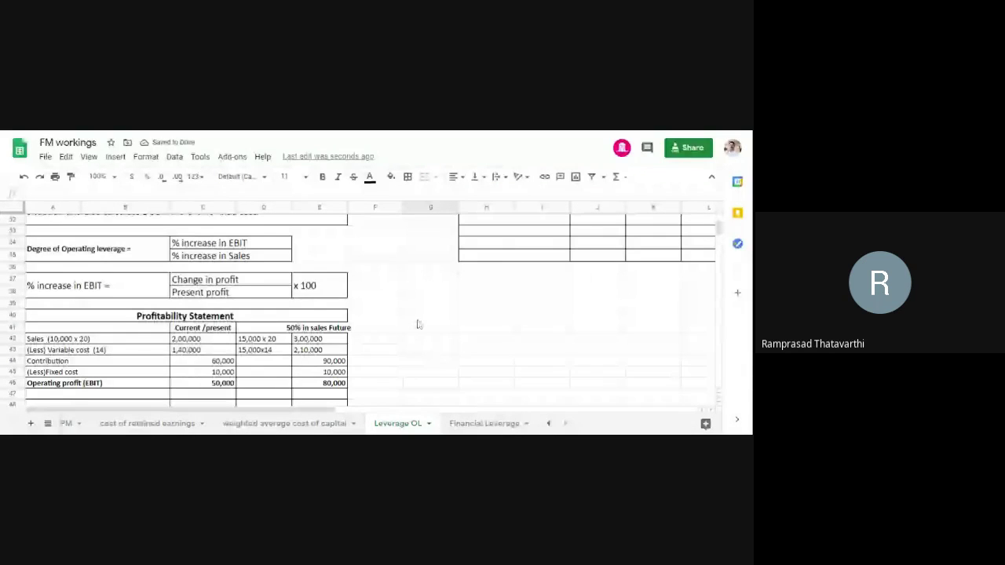
pyautogui.scroll(-4, 417, 324)
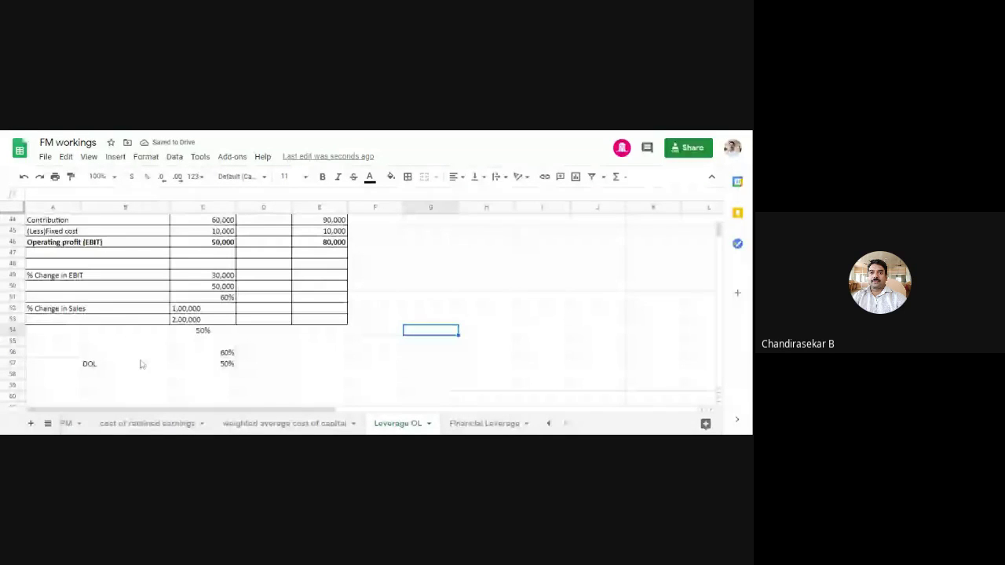
pyautogui.moveTo(142, 363); pyautogui.dragTo(224, 364)
pyautogui.click(454, 176)
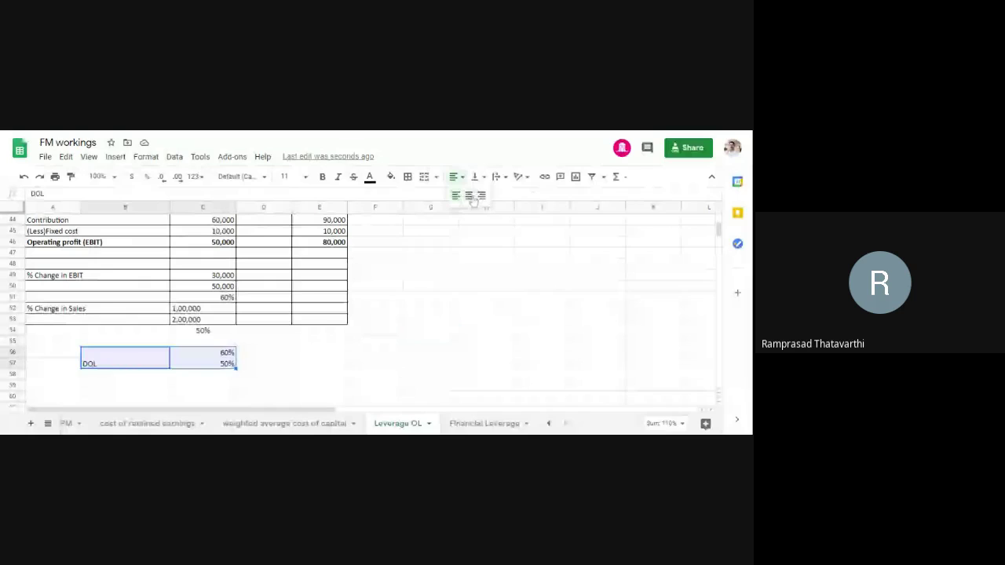
pyautogui.click(465, 198)
pyautogui.click(406, 179)
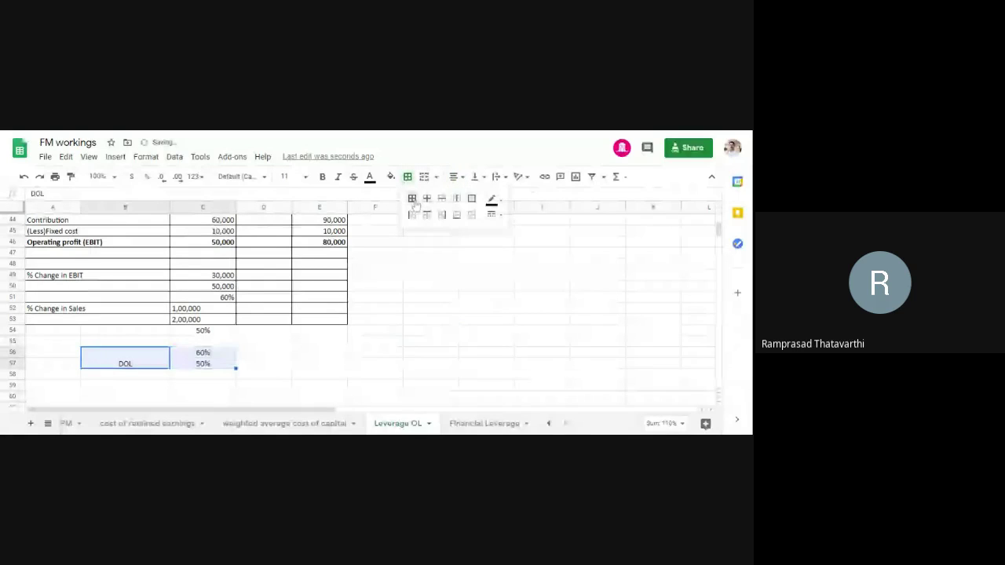
pyautogui.click(412, 199)
pyautogui.click(437, 323)
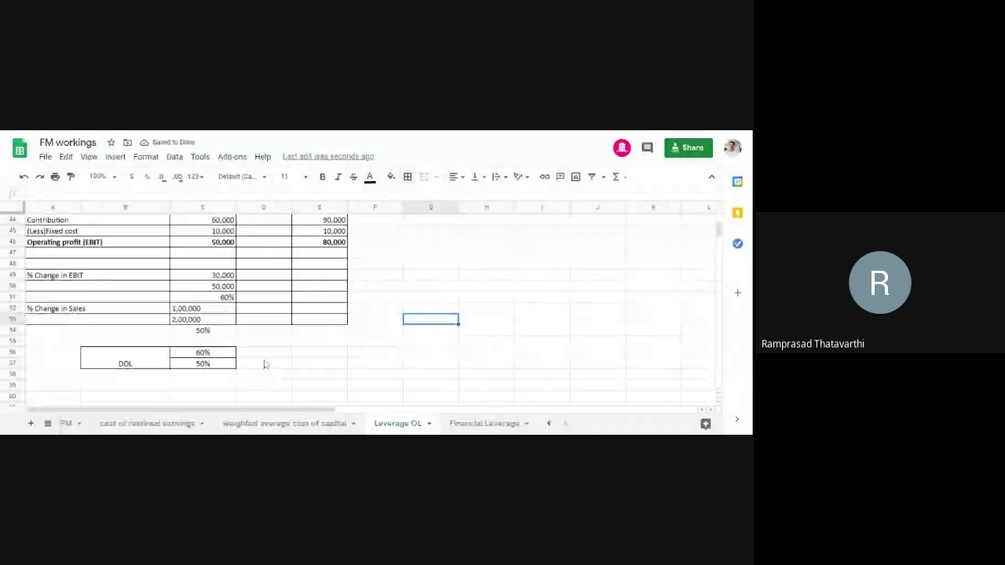
# - Enter the decimal equivalents beside the percentages, 0.6 in D56 and 0.5 in D57
pyautogui.click(272, 354)
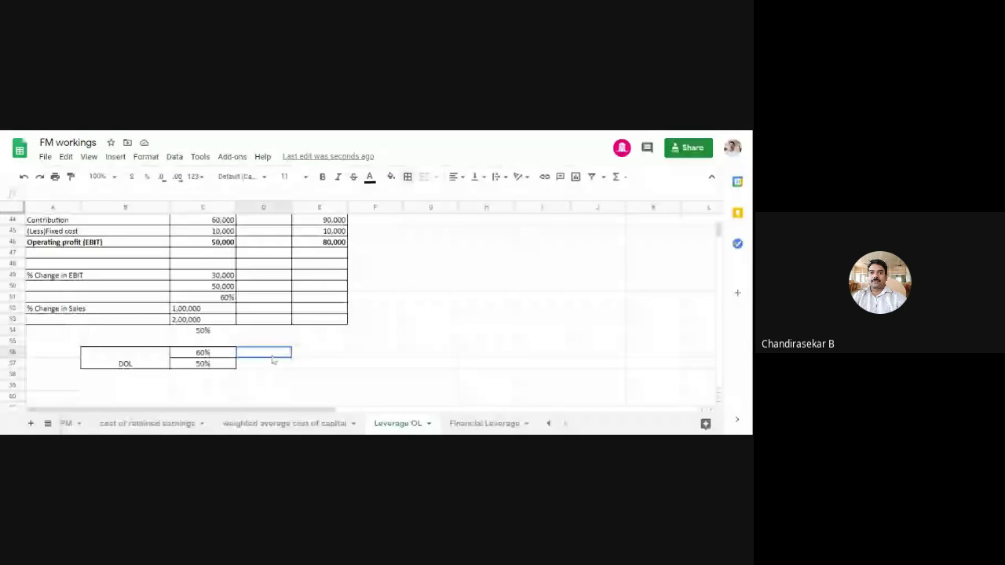
pyautogui.write('0.6')
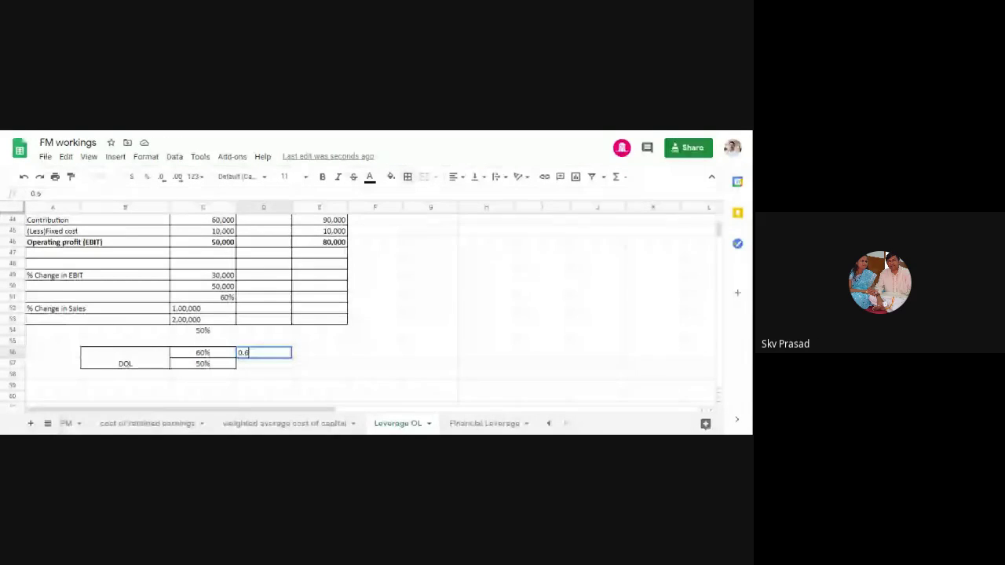
pyautogui.press('Return')
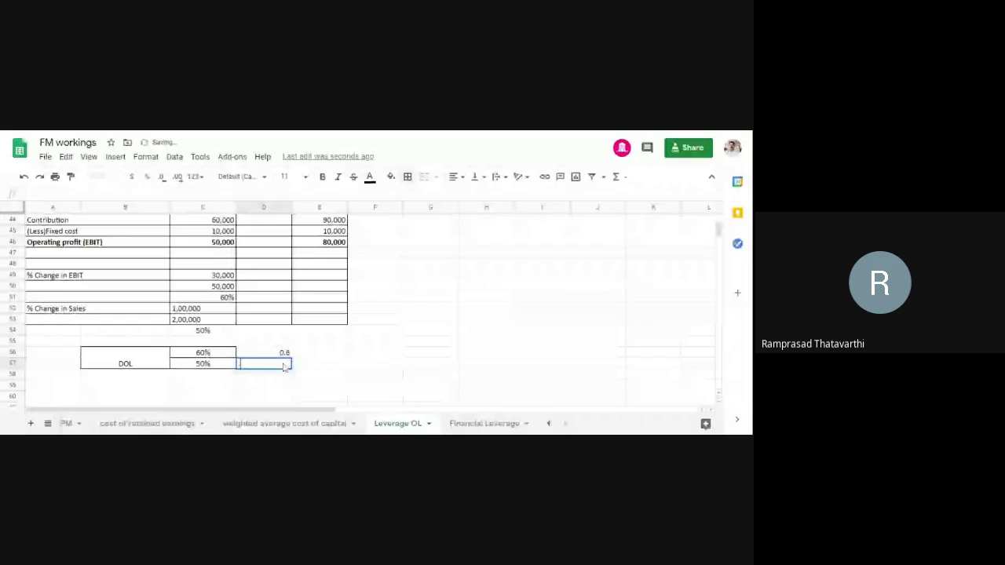
pyautogui.write('0.5')
pyautogui.click(312, 367)
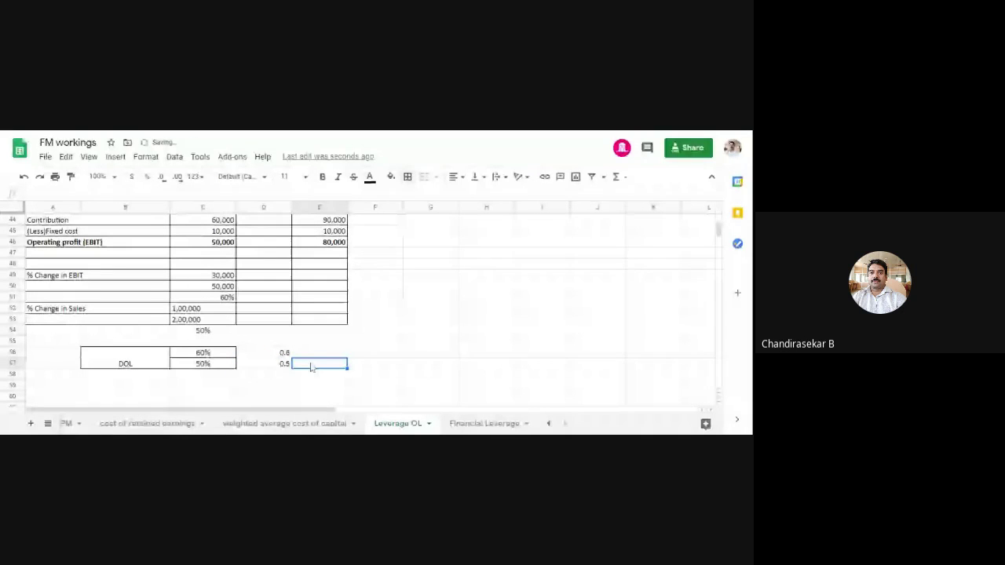
# - Merge cells E56:E57 and try to enter the DOL result as "= 1.2 times"
pyautogui.hotkey('shift', 'Up')
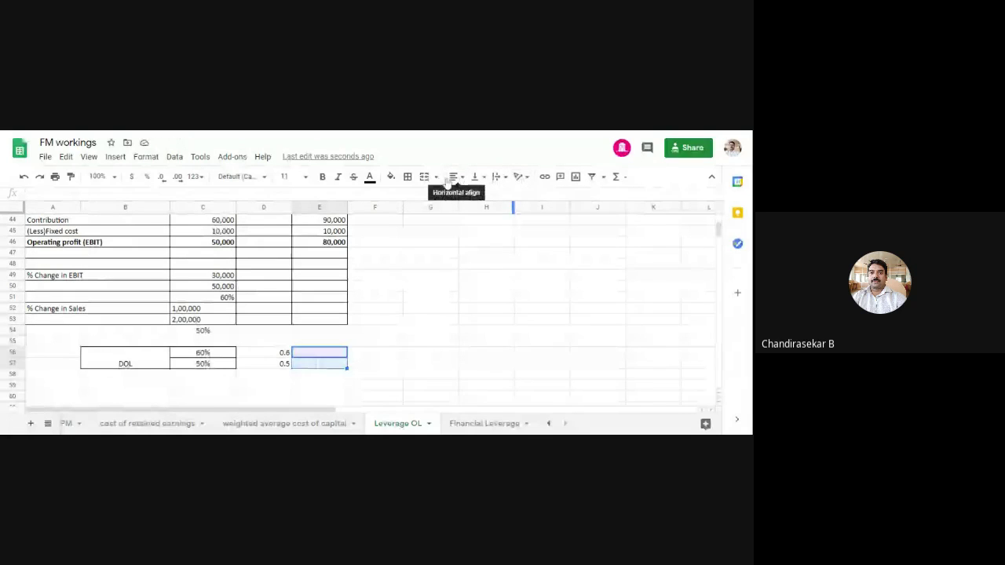
pyautogui.click(424, 176)
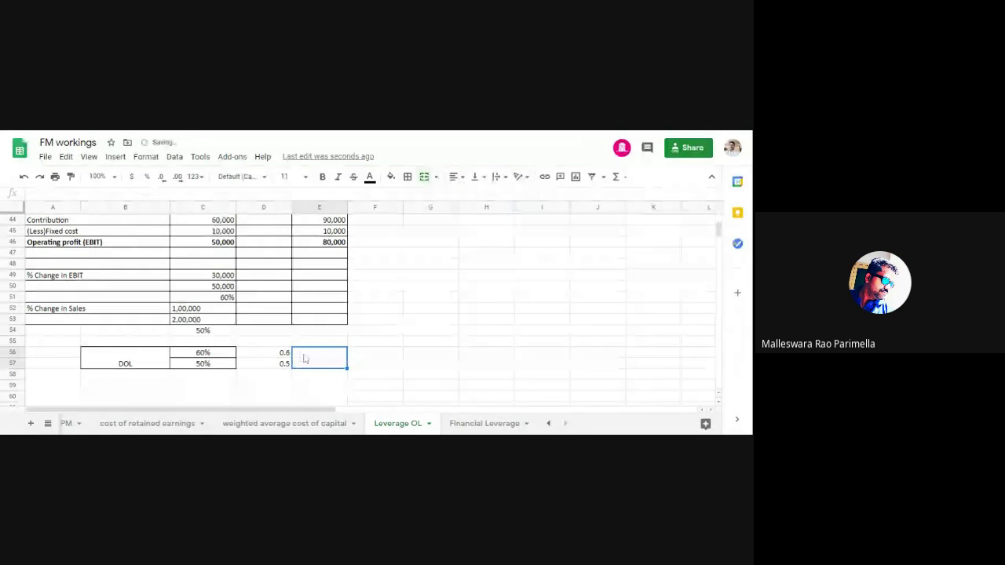
pyautogui.write('=')
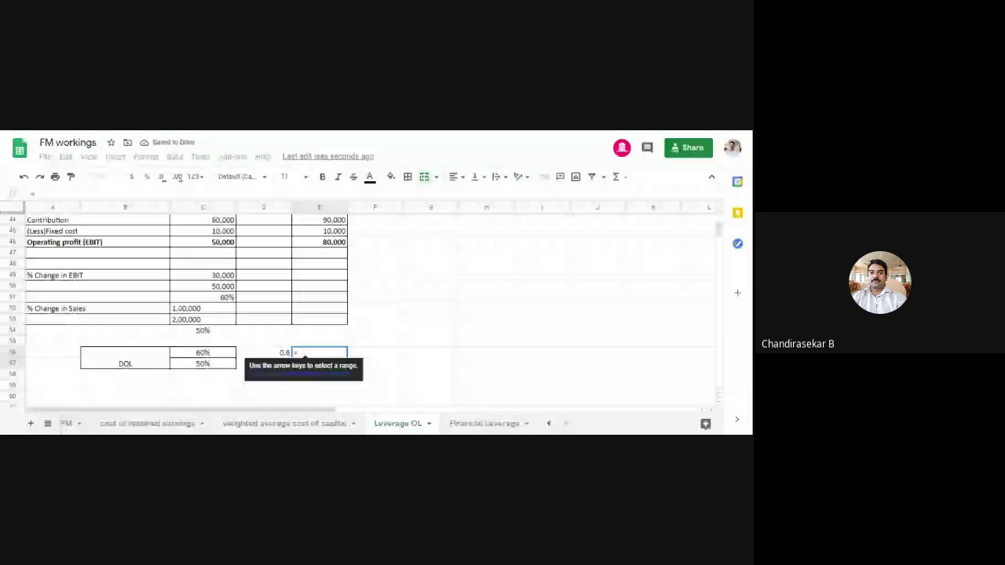
pyautogui.write('1/2')
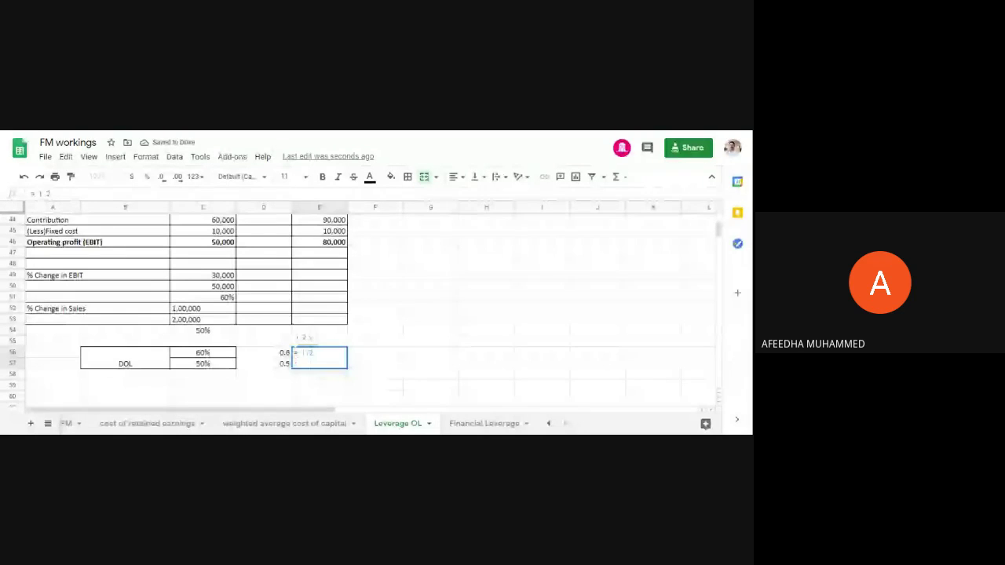
pyautogui.write(' times')
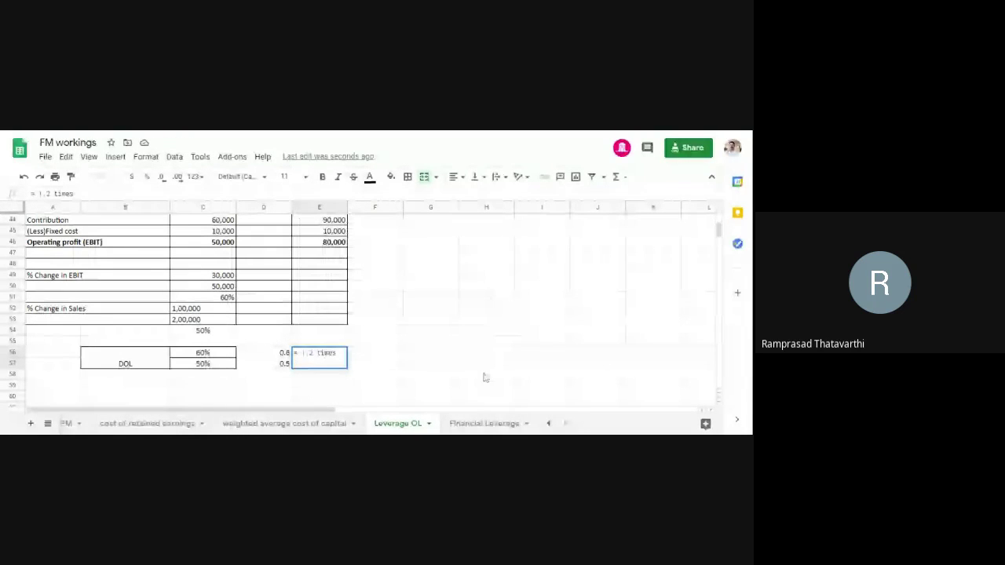
pyautogui.click(484, 374)
pyautogui.click(303, 365)
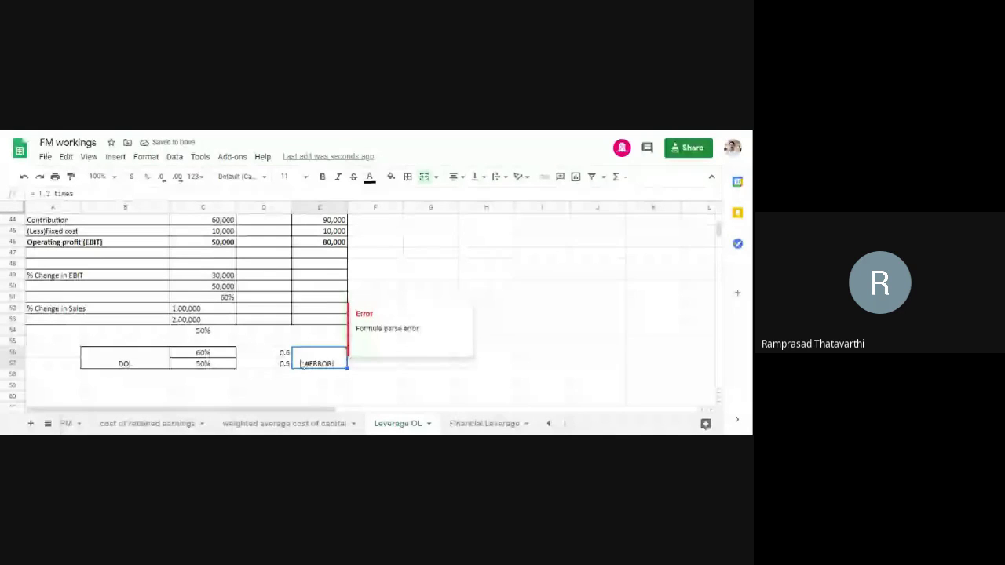
# - Enter the DOL result as "1.2 times" in the merged cell E56:E57 and align it to the vertical middle
pyautogui.write('1.2')
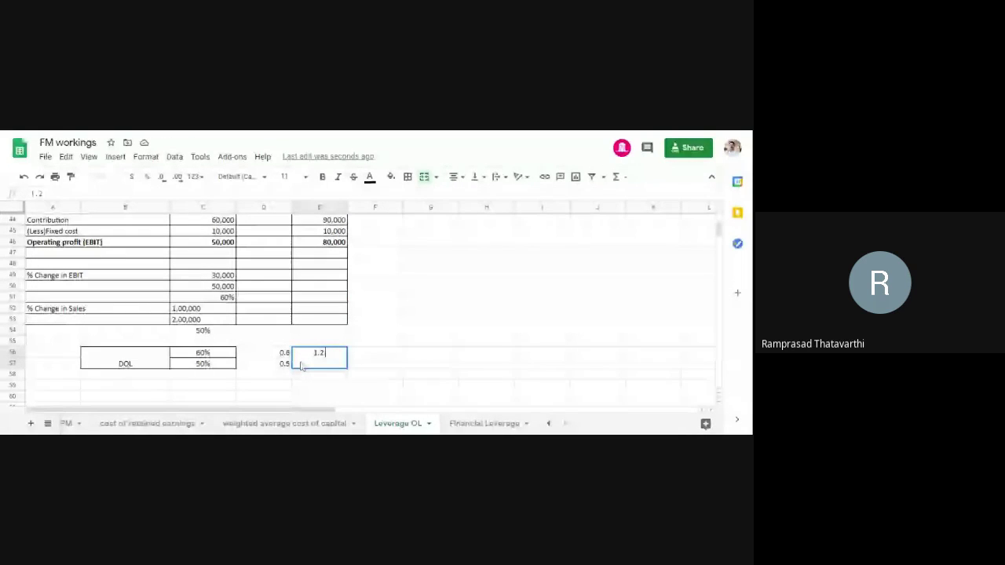
pyautogui.write(' times')
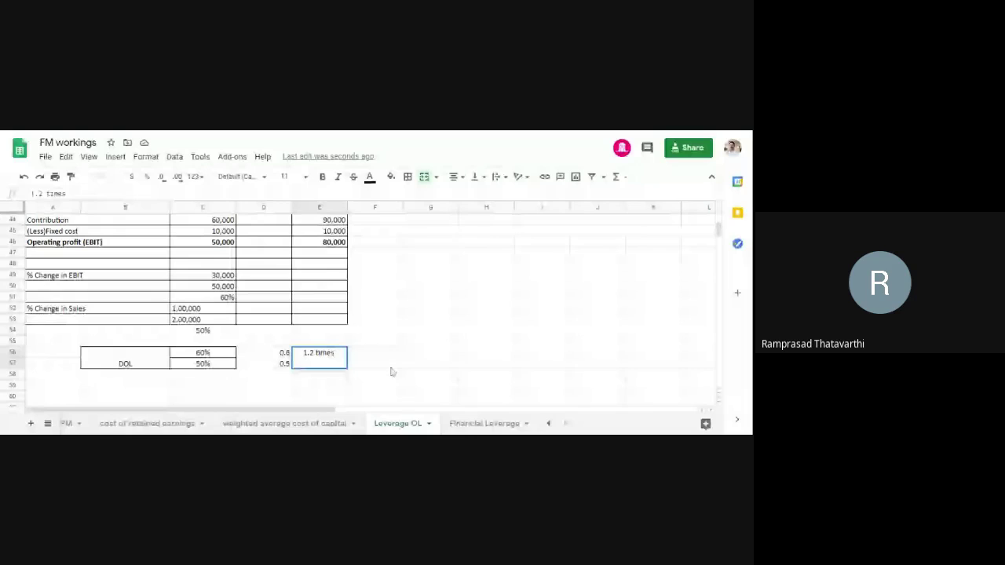
pyautogui.press('Return')
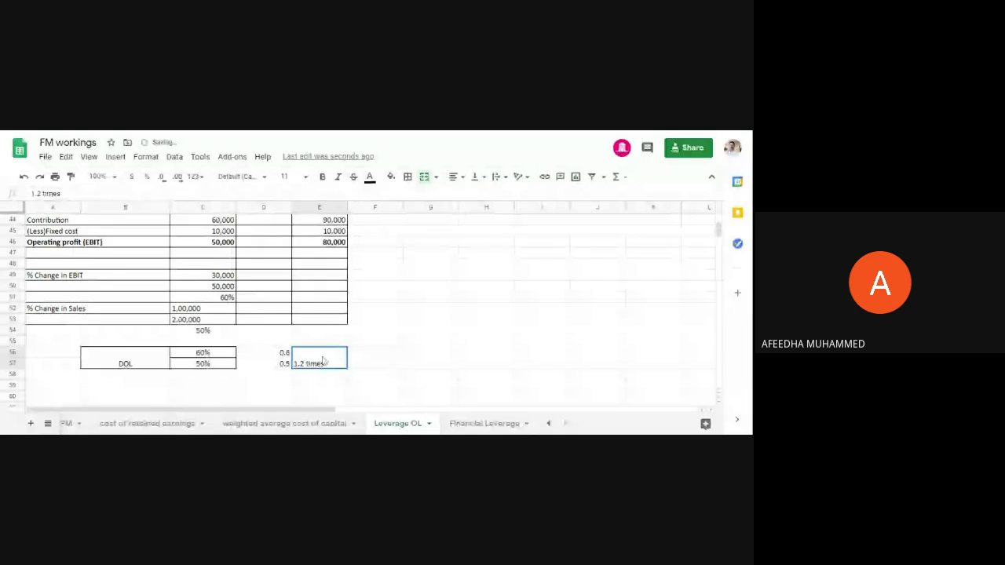
pyautogui.click(476, 177)
pyautogui.click(488, 192)
pyautogui.click(509, 307)
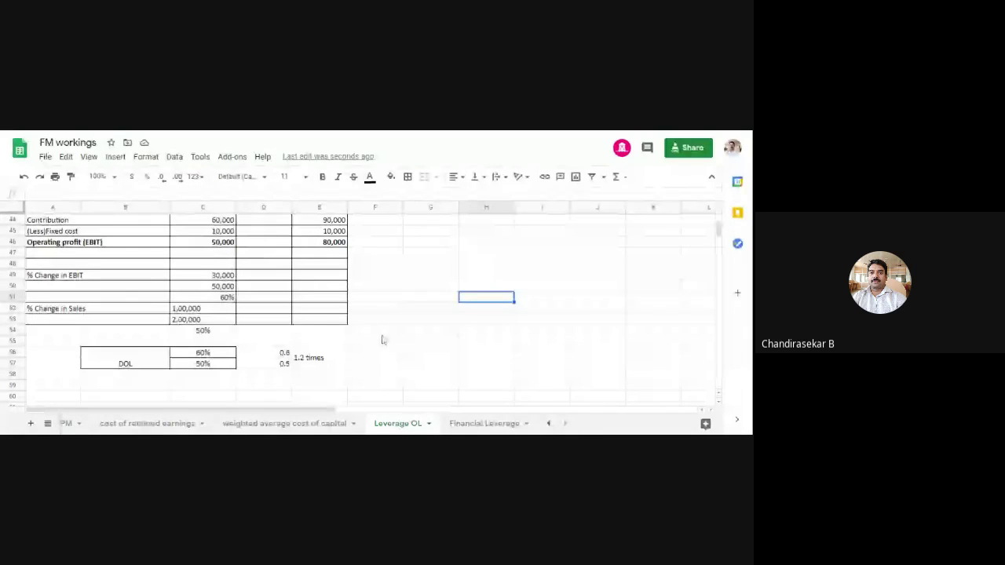
# - Align the contents of the DOL block B56:E57 to the vertical middle
pyautogui.scroll(1, 382, 340)
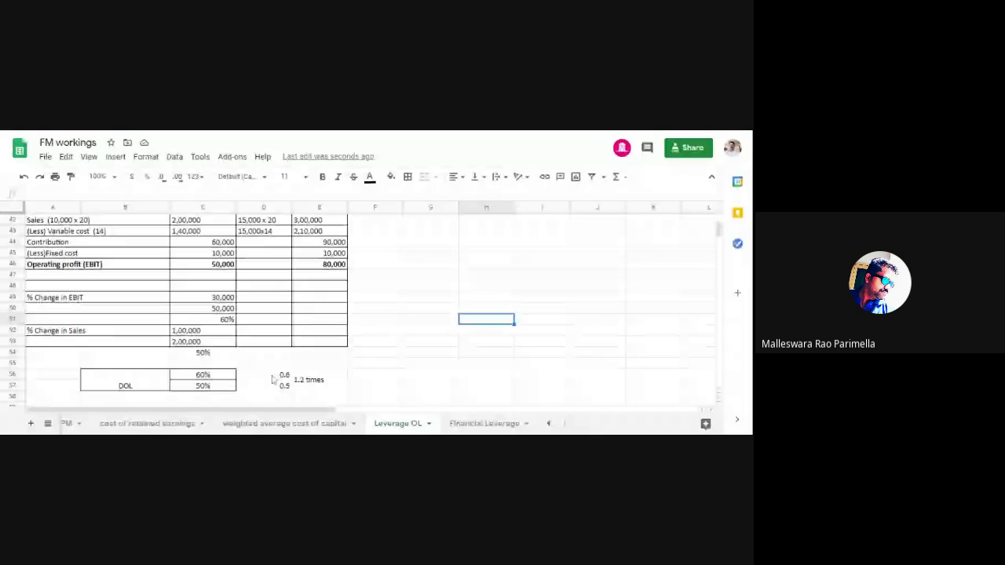
pyautogui.moveTo(272, 380); pyautogui.dragTo(273, 389)
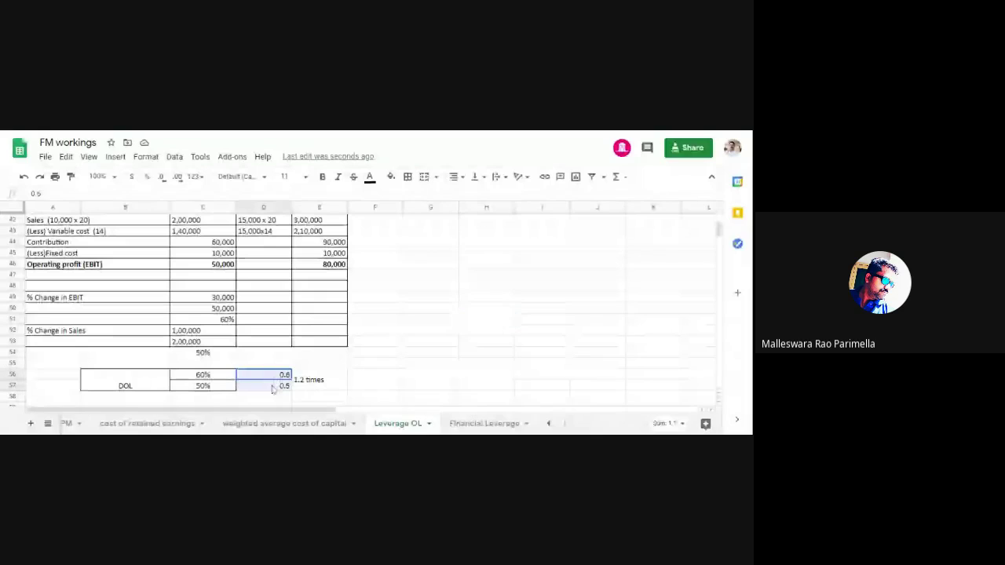
pyautogui.click(488, 367)
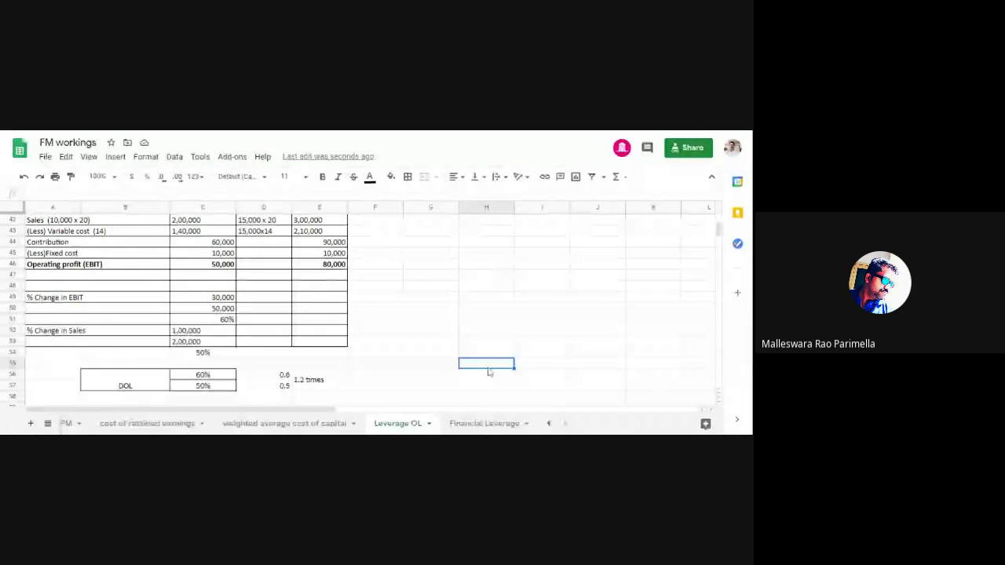
pyautogui.moveTo(126, 380); pyautogui.dragTo(314, 387)
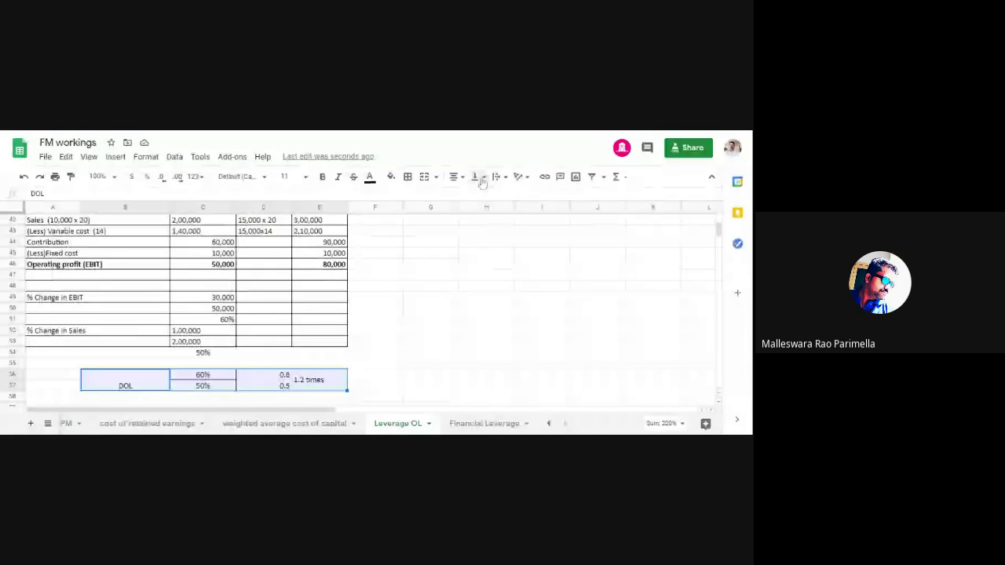
pyautogui.click(507, 289)
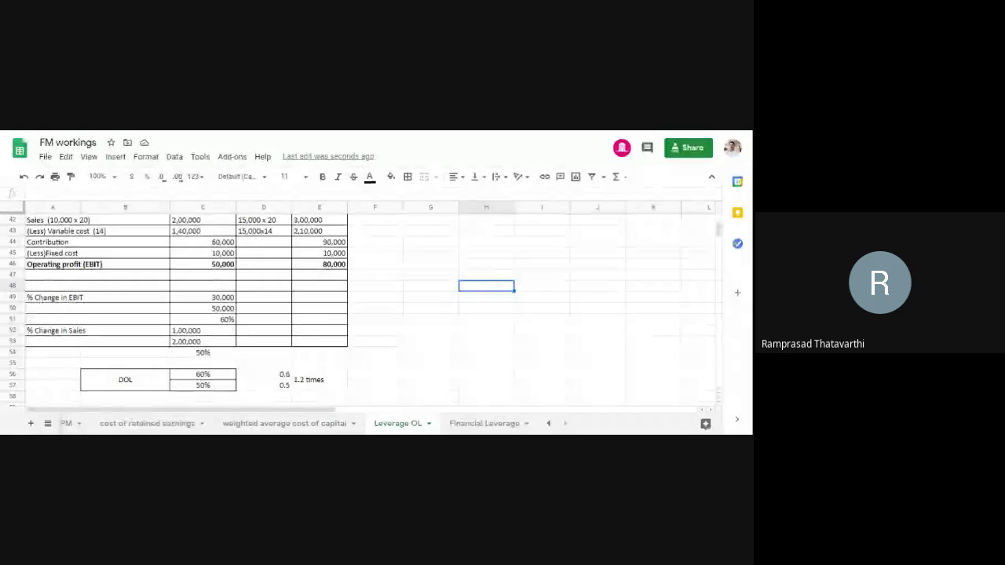
# - Centre the decimal values in D56:D57 horizontally
pyautogui.click(272, 378)
pyautogui.moveTo(271, 378); pyautogui.dragTo(275, 390)
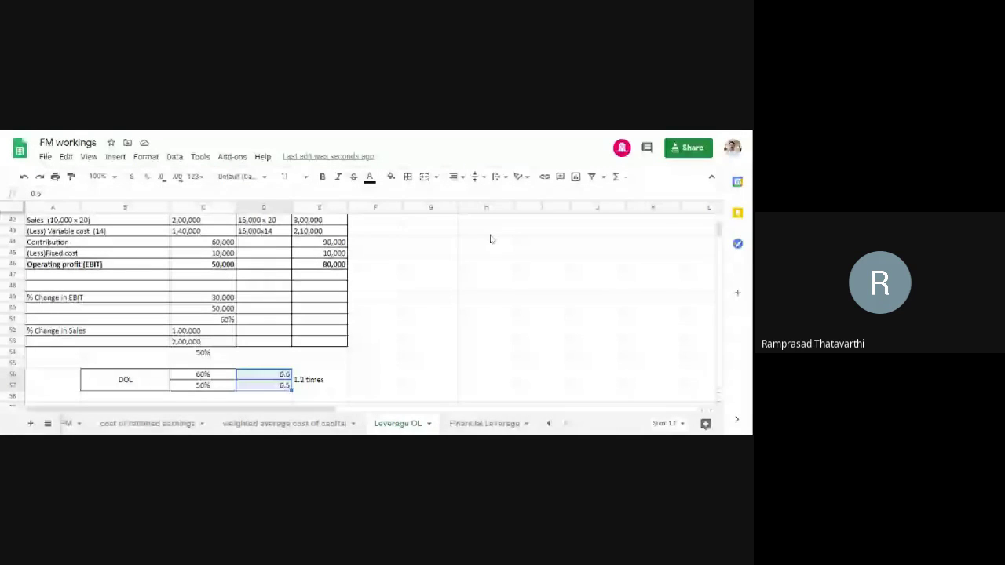
pyautogui.click(455, 176)
pyautogui.click(470, 195)
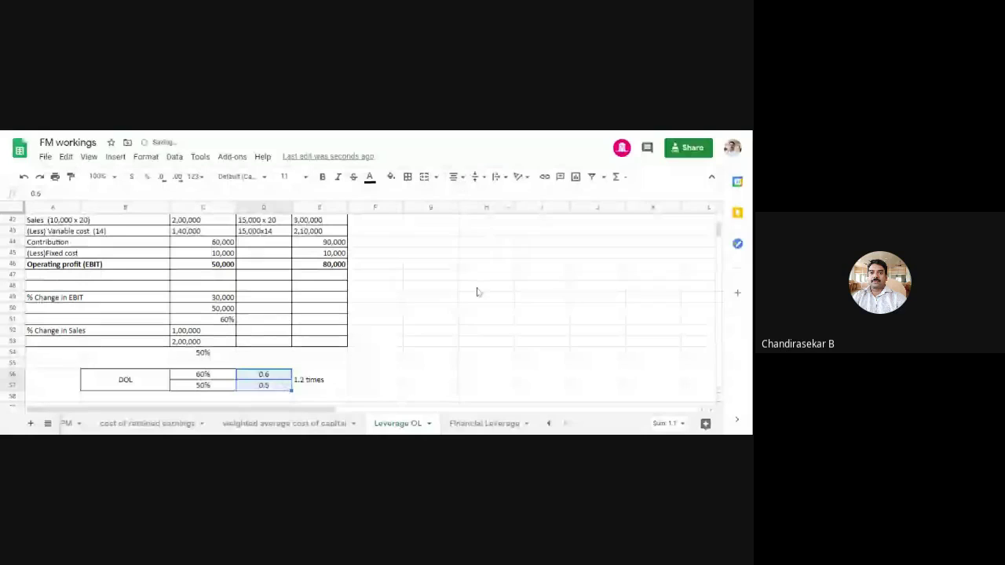
pyautogui.click(475, 308)
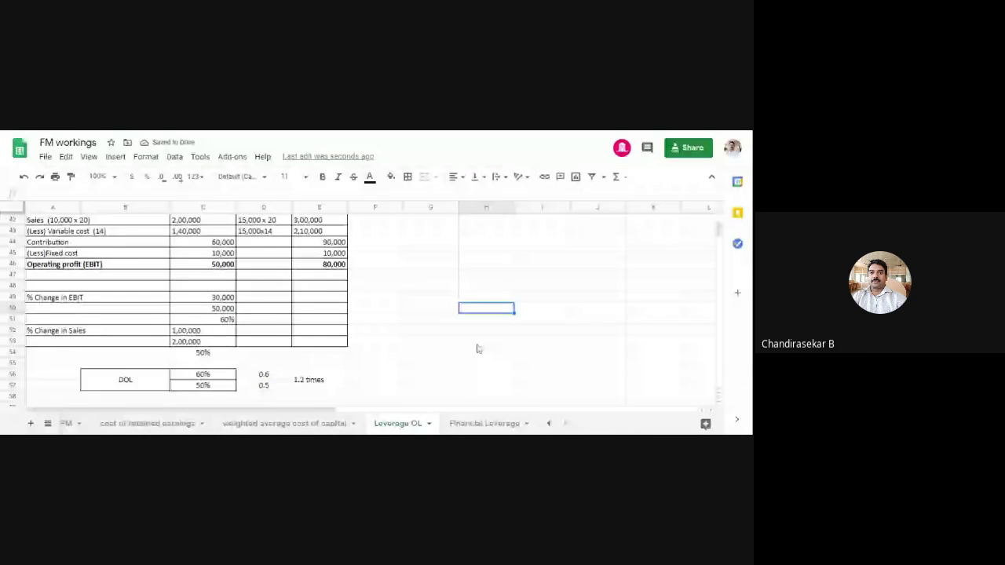
# - Apply all borders to the decimals and the DOL result in D56:E57
pyautogui.moveTo(289, 380); pyautogui.dragTo(297, 387)
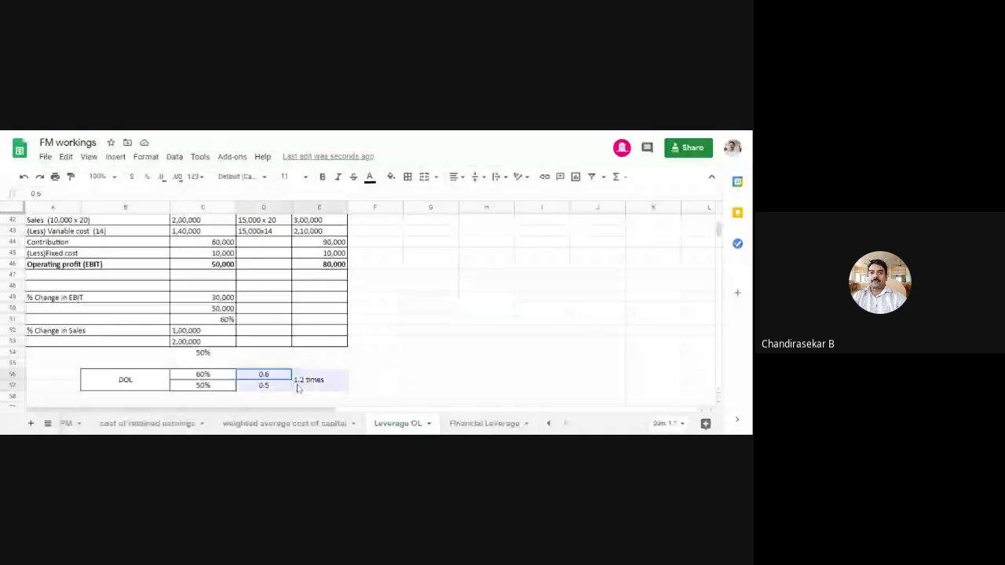
pyautogui.click(407, 177)
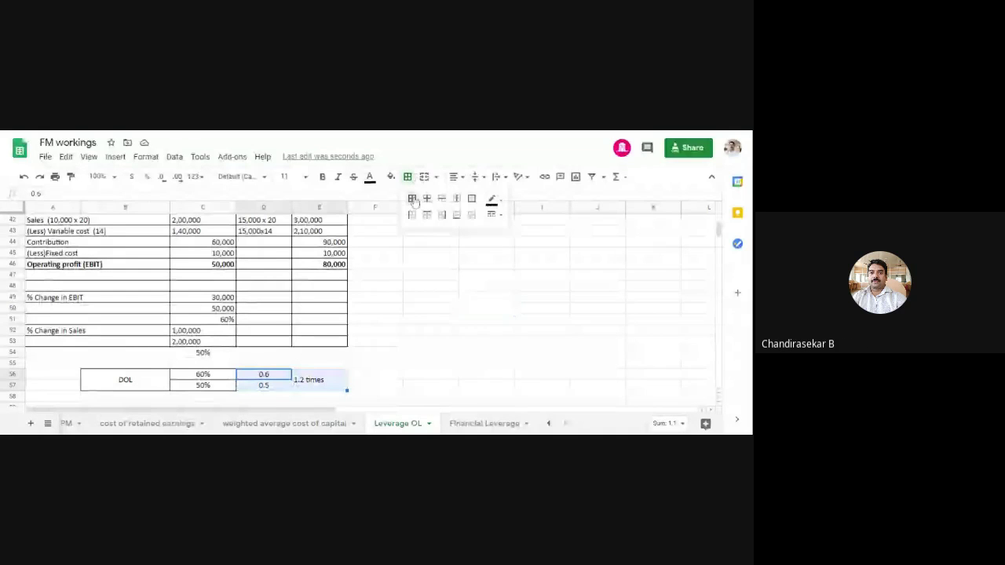
pyautogui.click(414, 201)
pyautogui.click(448, 320)
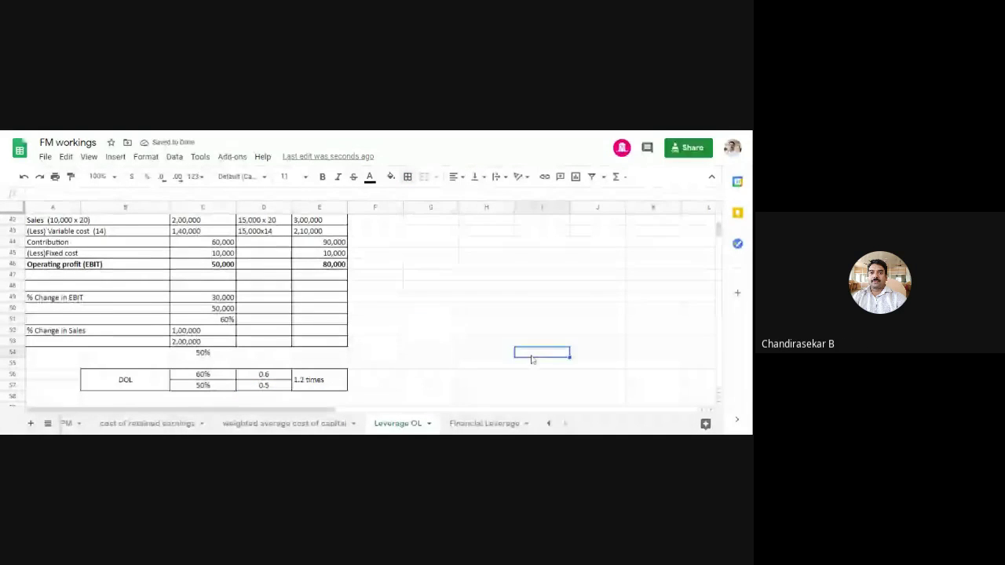
# - Make the Contribution row of the profitability statement bold and widen column E to fit the heading "50% in sales Future"
pyautogui.scroll(3, 530, 359)
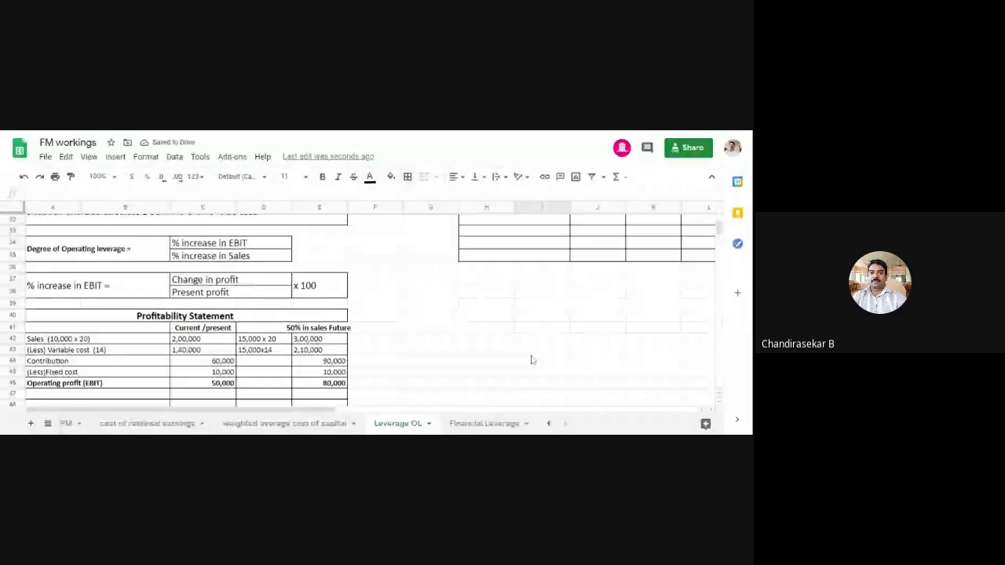
pyautogui.scroll(1, 531, 359)
pyautogui.scroll(2, 531, 360)
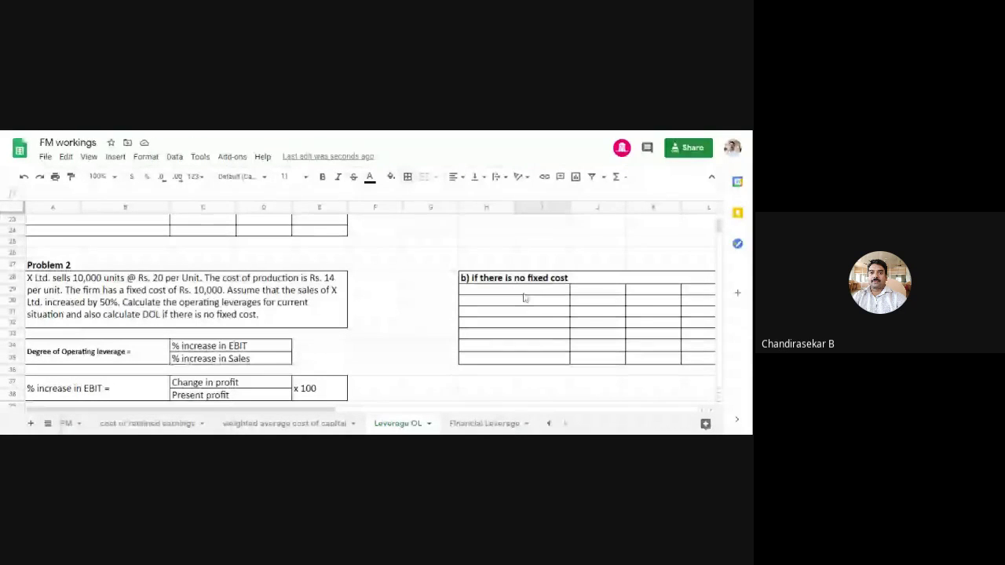
pyautogui.scroll(-2, 417, 335)
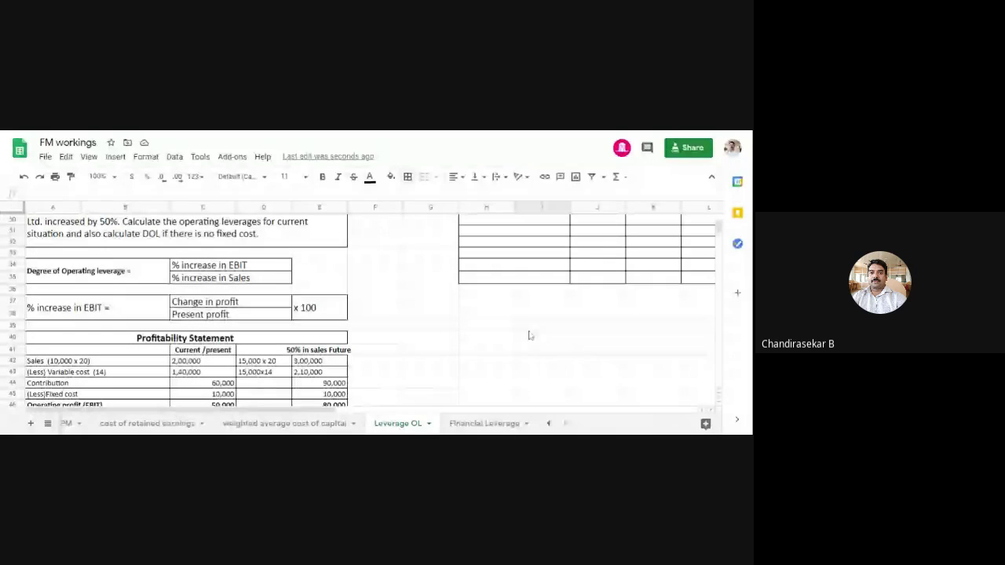
pyautogui.scroll(-2, 408, 318)
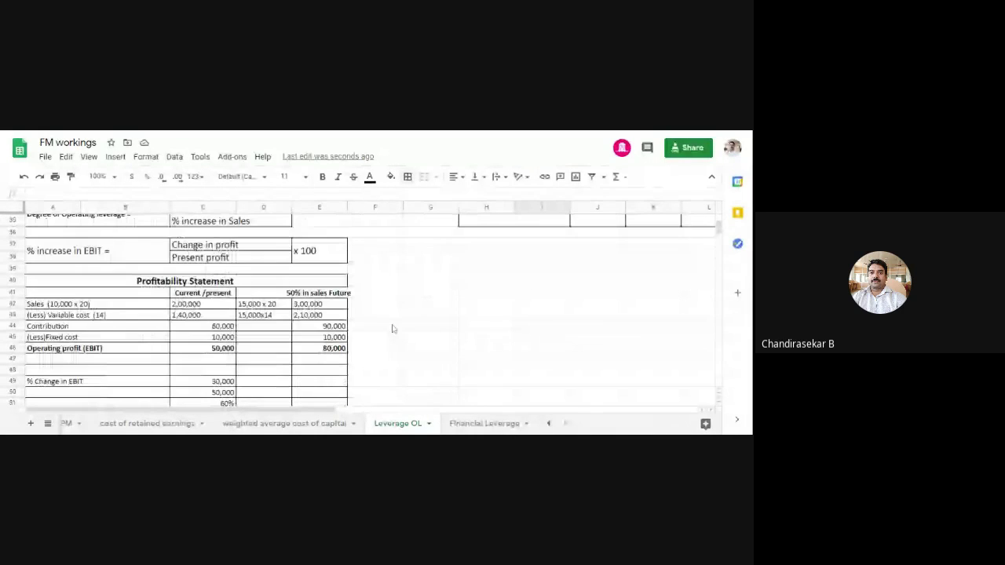
pyautogui.scroll(-1, 392, 328)
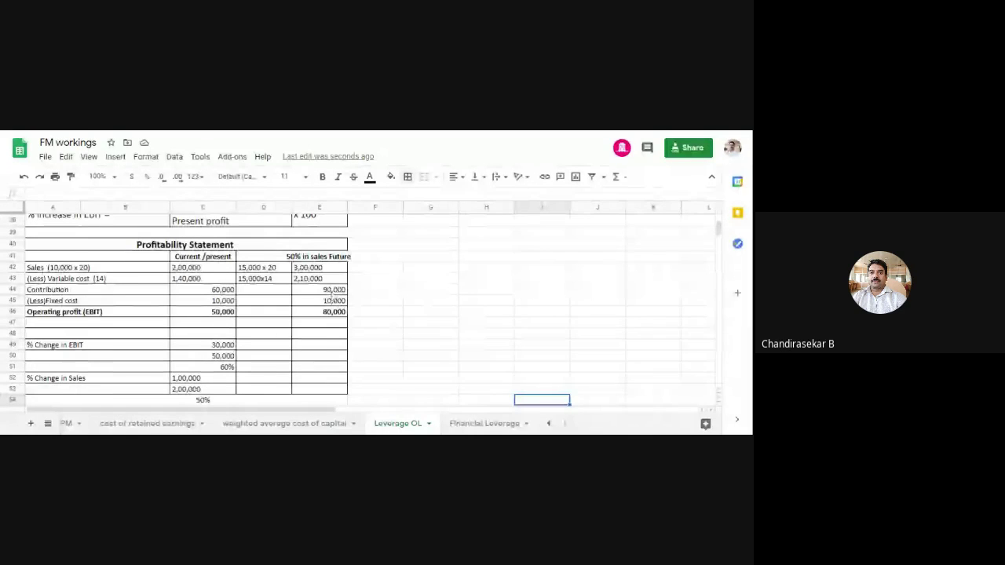
pyautogui.moveTo(79, 290); pyautogui.dragTo(338, 291)
pyautogui.hotkey('ctrl', 'b')
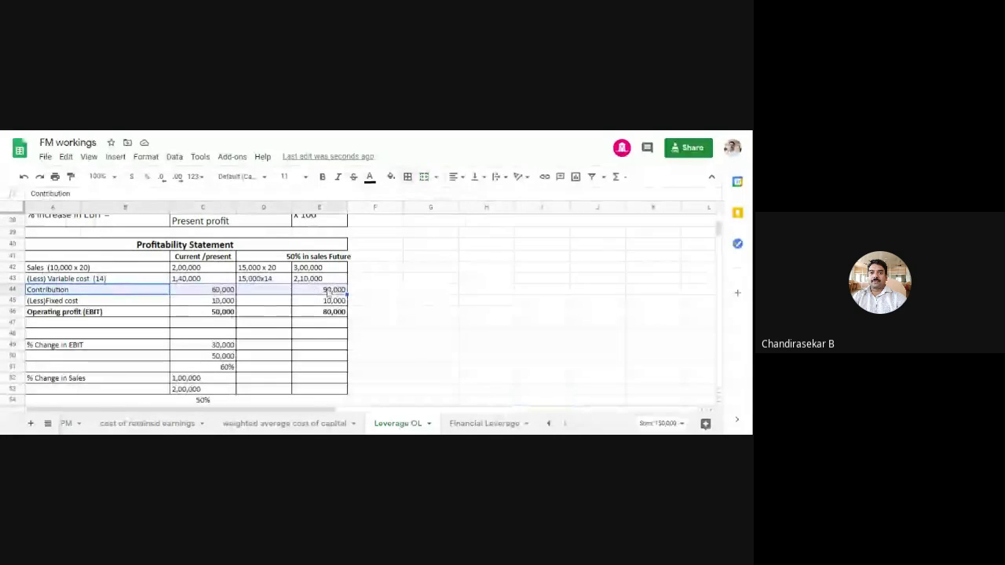
pyautogui.click(411, 303)
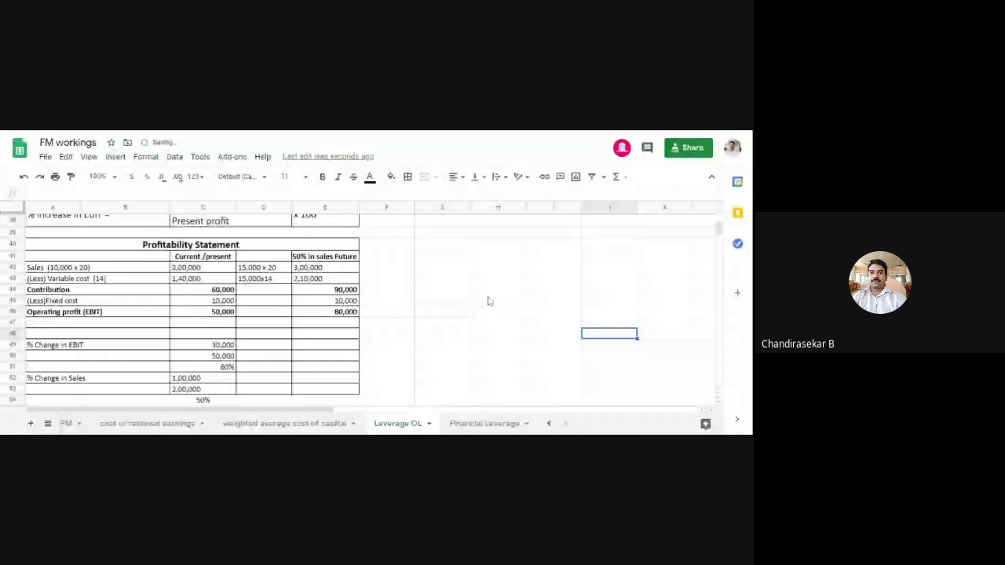
pyautogui.click(489, 302)
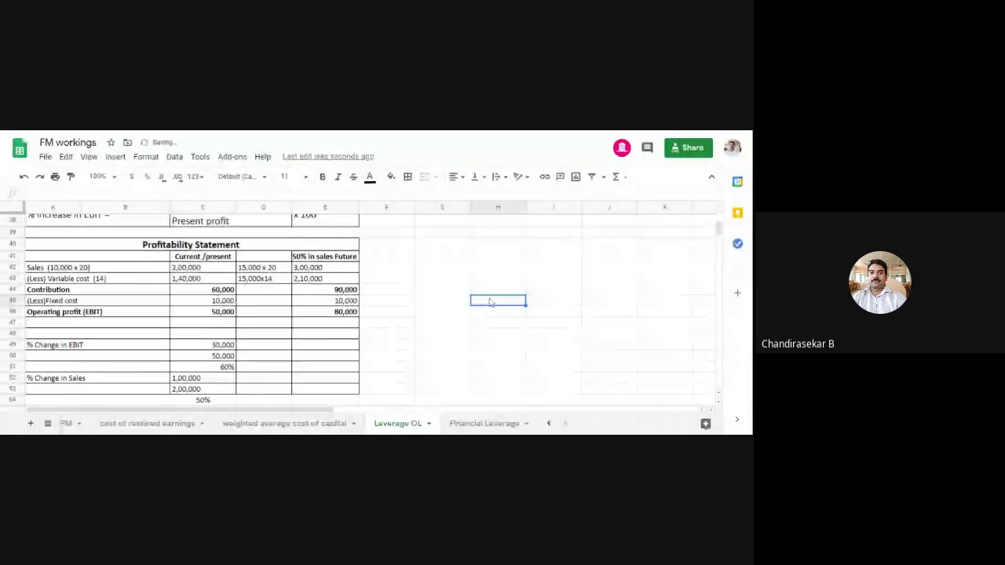
# - For part b) with no fixed cost, enter "DOL = 1 time" in I37 below the table and the heading "Present" in J29
pyautogui.scroll(2, 551, 276)
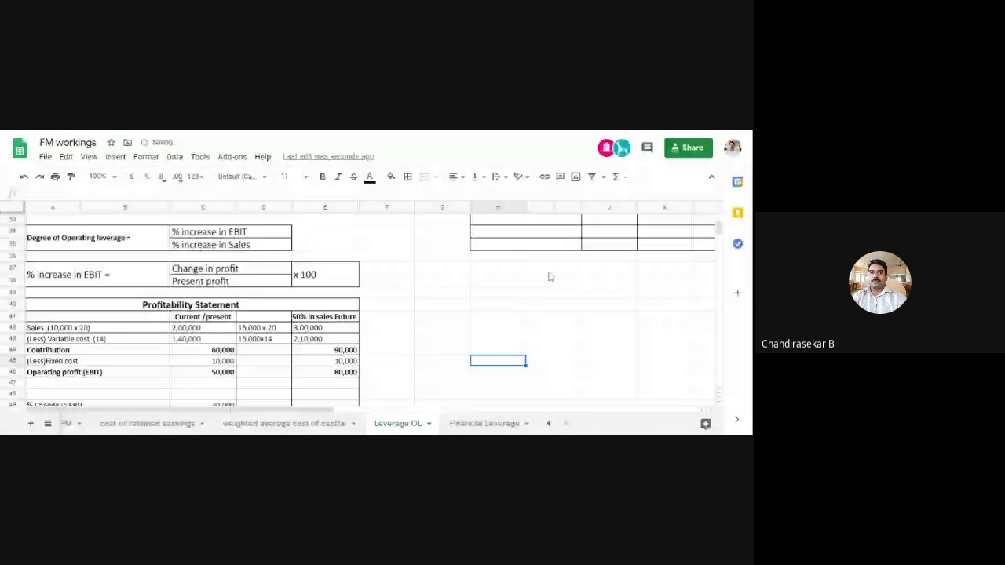
pyautogui.click(549, 271)
pyautogui.write('D')
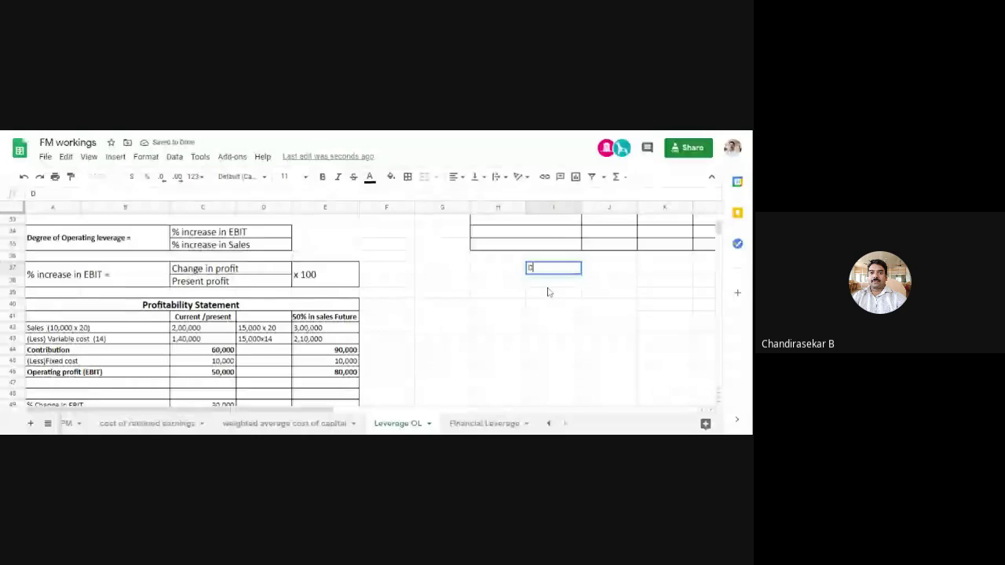
pyautogui.write('OL = 1')
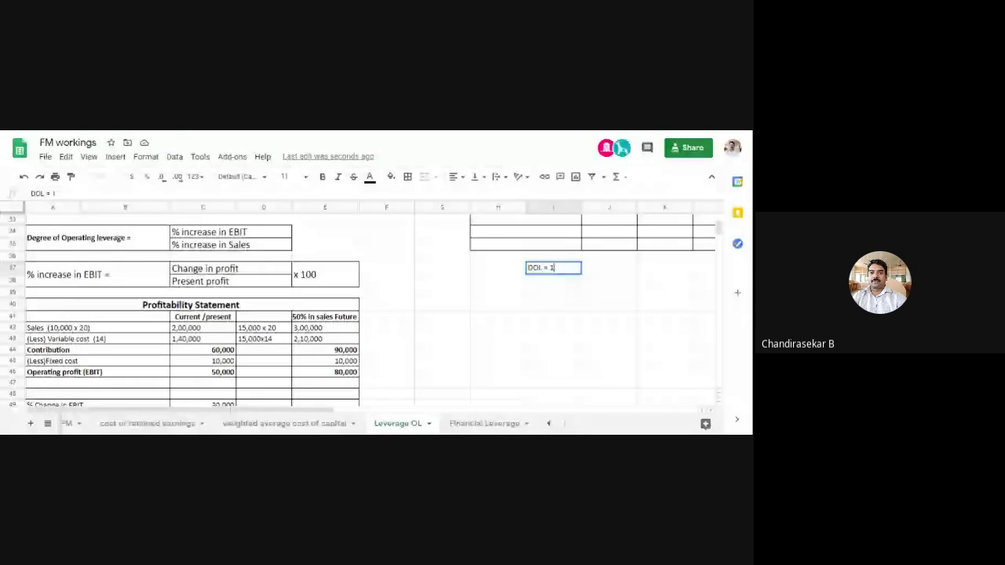
pyautogui.write(' time')
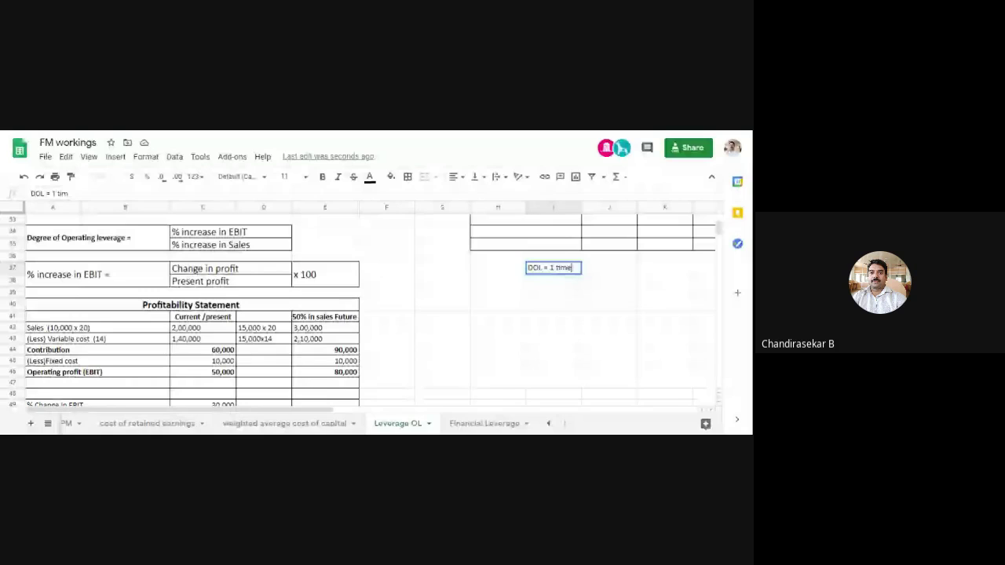
pyautogui.click(609, 304)
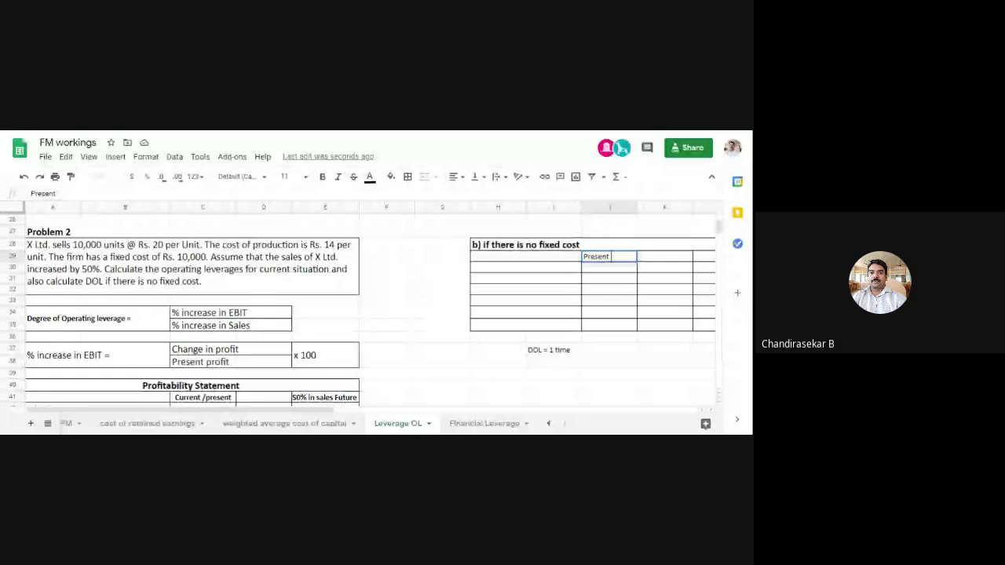
pyautogui.click(661, 259)
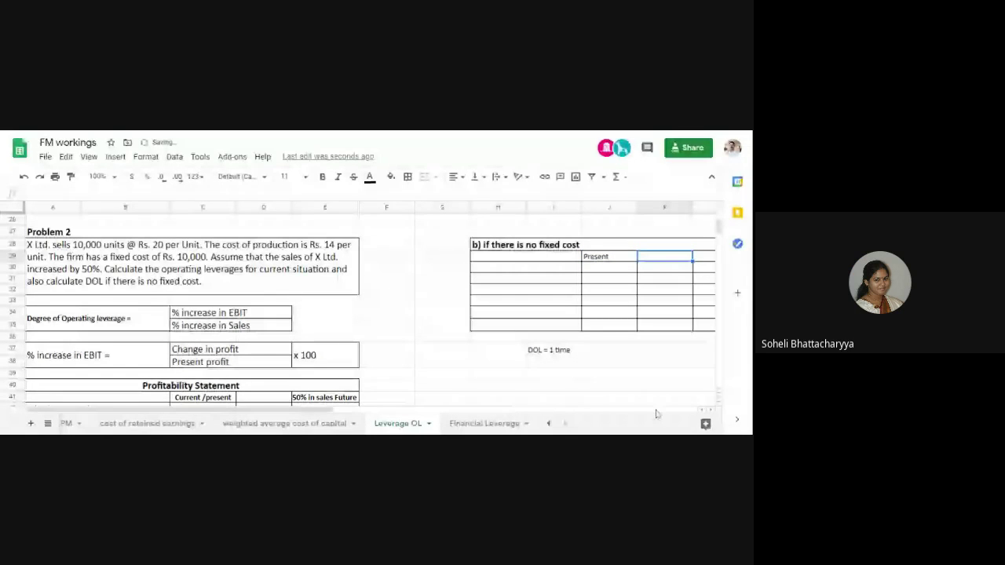
pyautogui.click(450, 374)
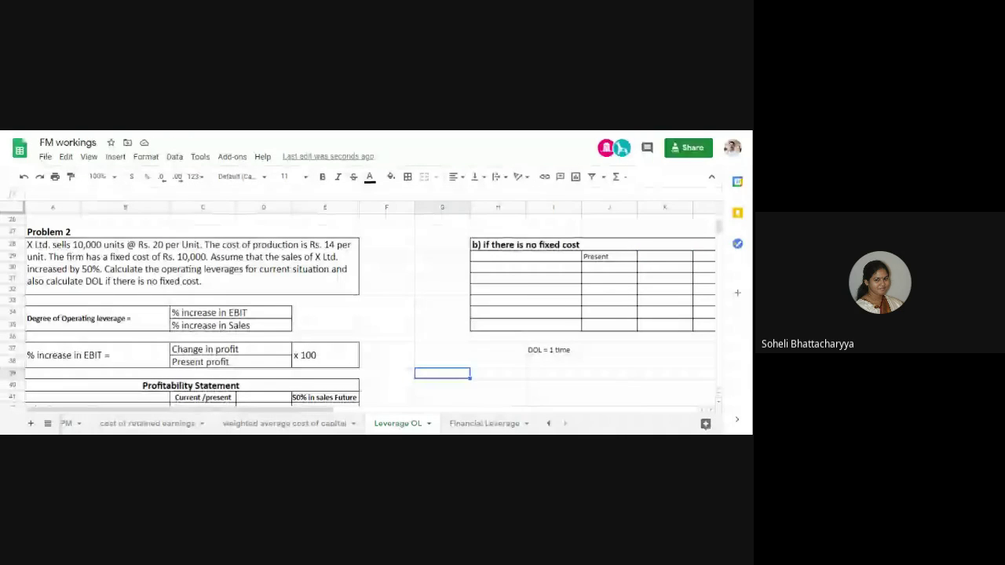
# - Right-align the future amounts in E42:E47 and the current amounts in C42:C44 of the profitability statement
pyautogui.scroll(-2, 265, 345)
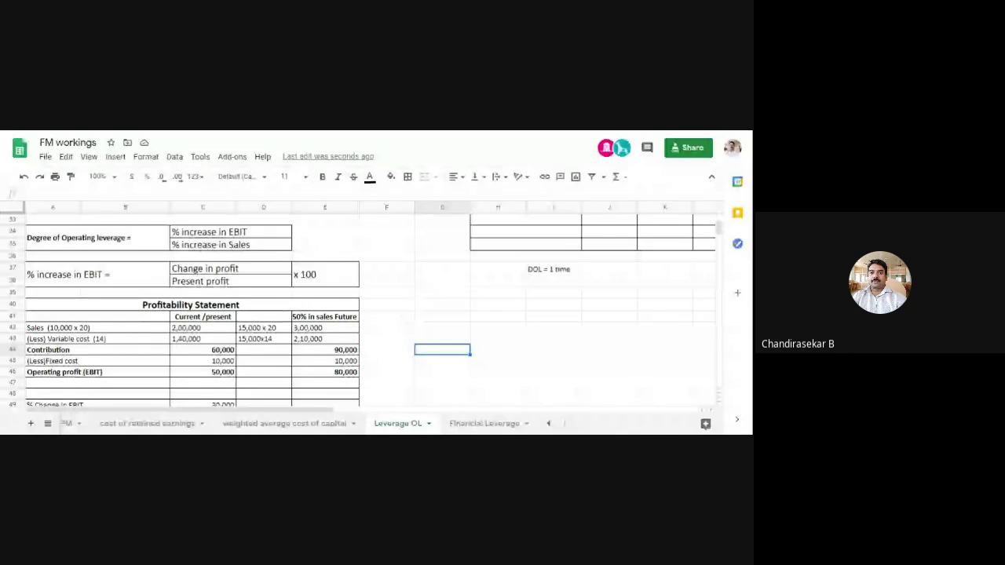
pyautogui.moveTo(325, 327); pyautogui.dragTo(324, 383)
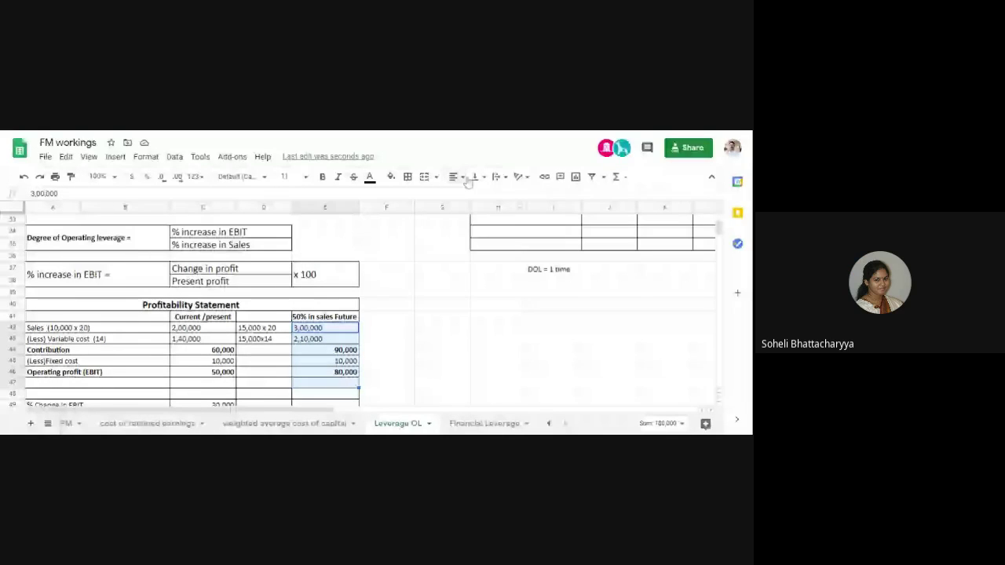
pyautogui.moveTo(202, 328); pyautogui.dragTo(203, 350)
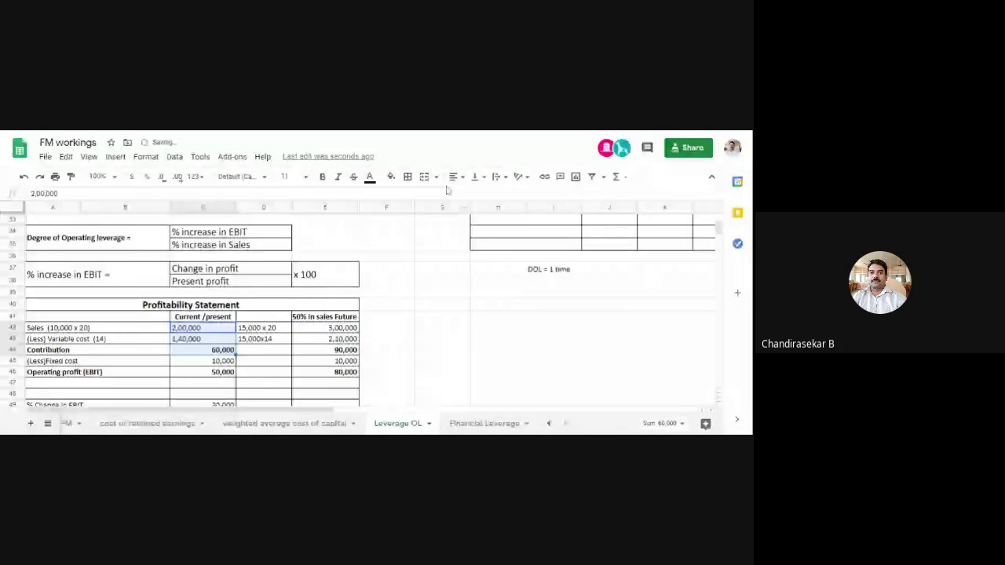
pyautogui.click(461, 177)
pyautogui.click(481, 196)
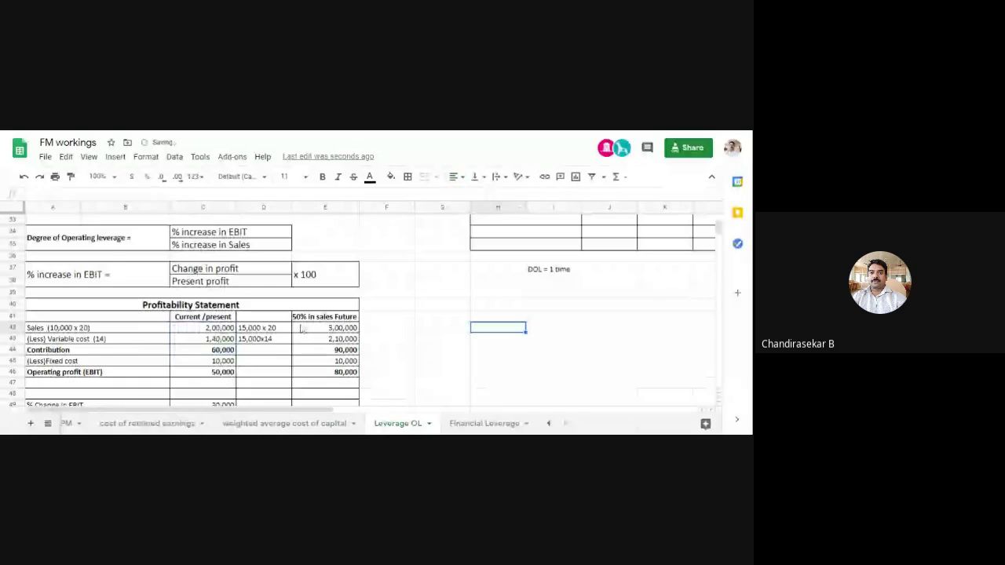
pyautogui.scroll(3, 295, 327)
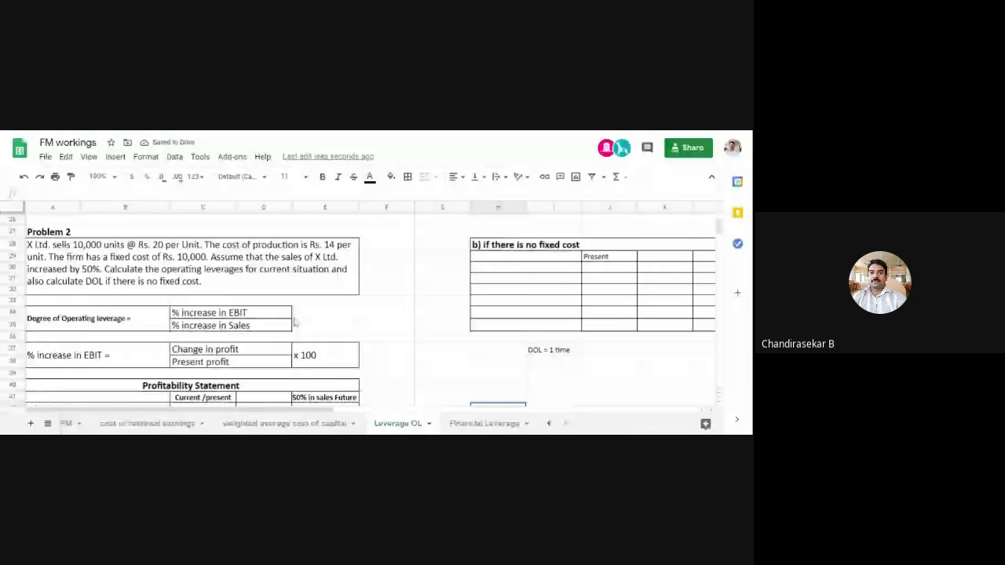
# - Review the Problem 2 question together with its profitability statement and the DOL working below it
pyautogui.click(227, 269)
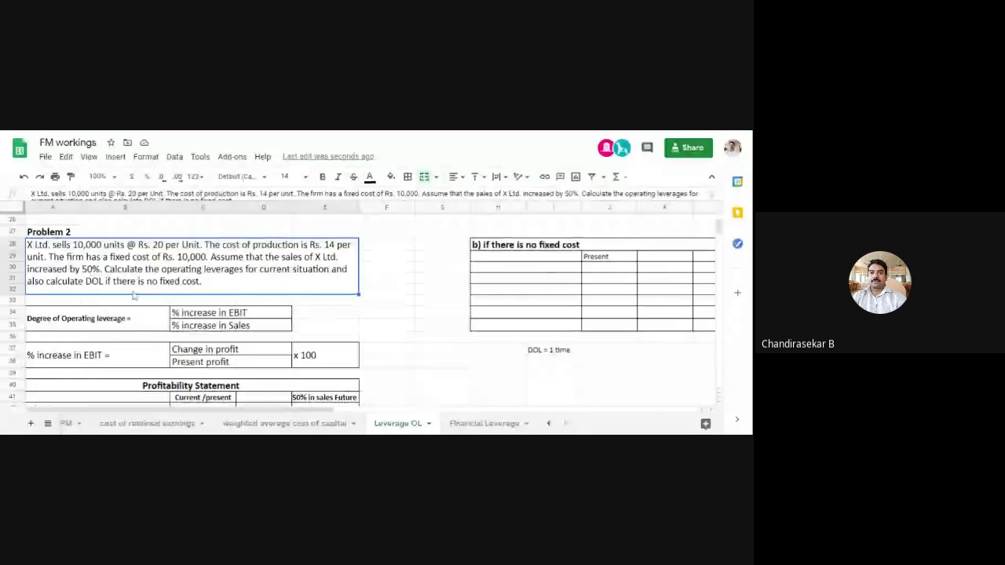
pyautogui.click(441, 336)
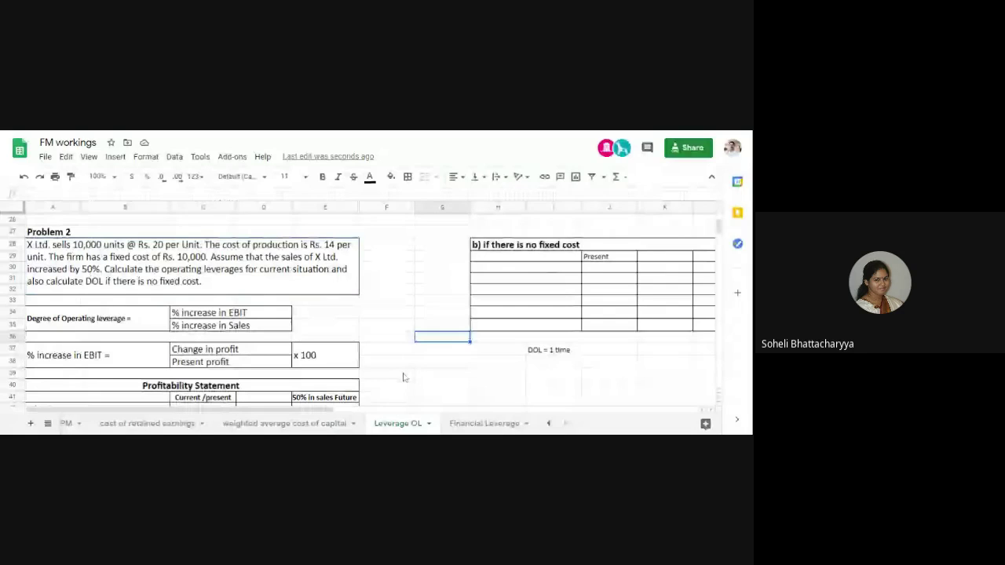
pyautogui.scroll(-3, 415, 388)
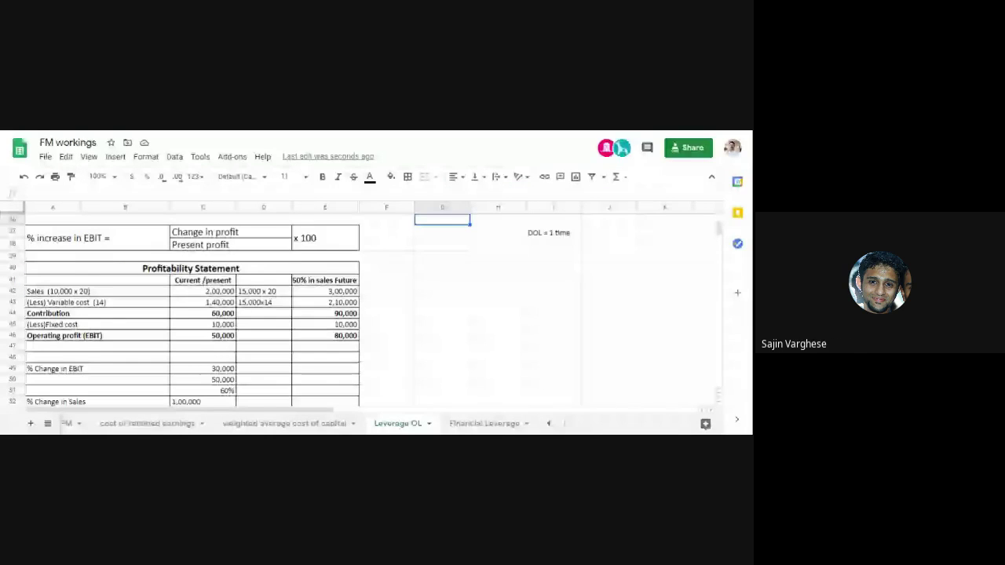
pyautogui.scroll(1, 414, 388)
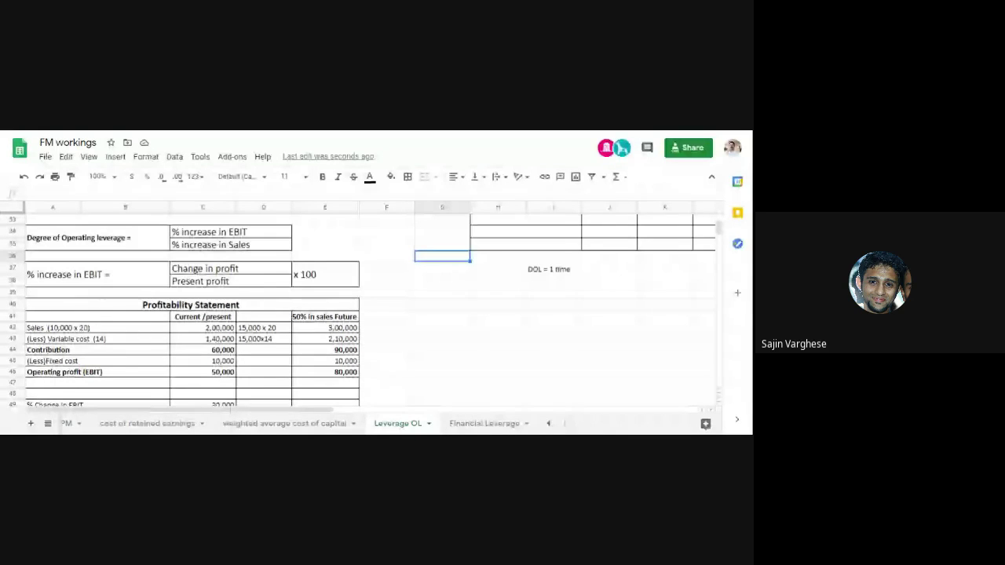
pyautogui.scroll(2, 373, 324)
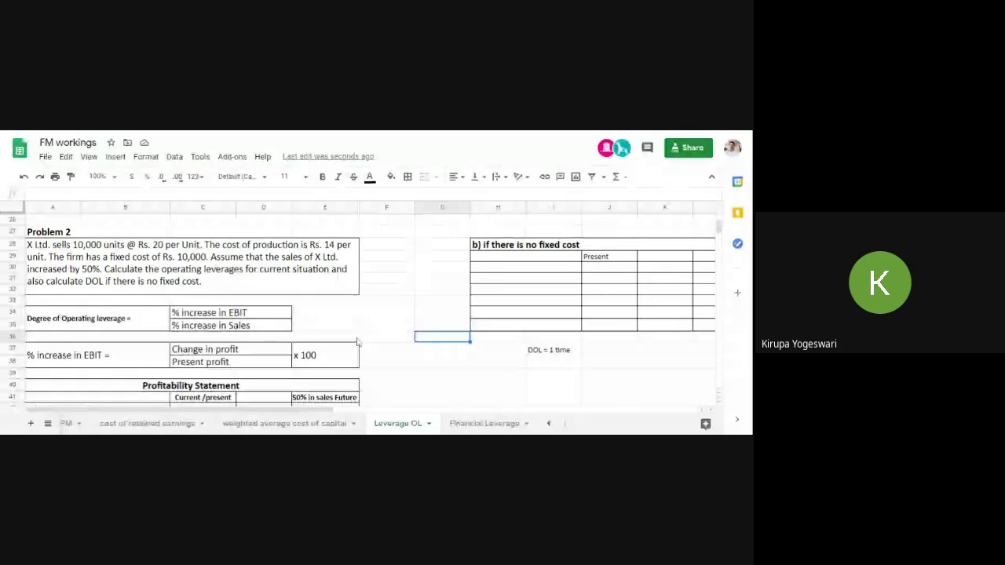
pyautogui.scroll(-5, 357, 341)
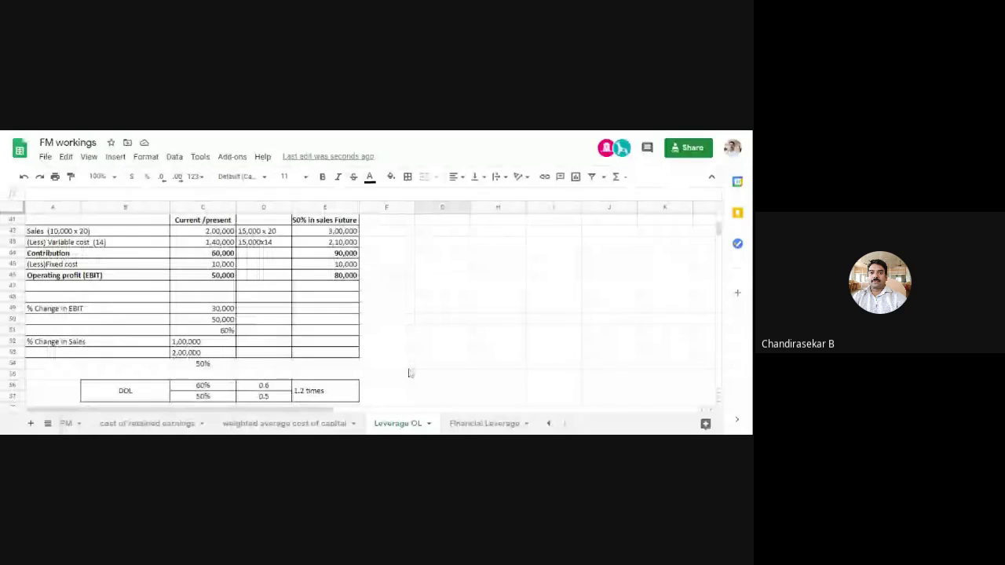
pyautogui.scroll(-1, 408, 373)
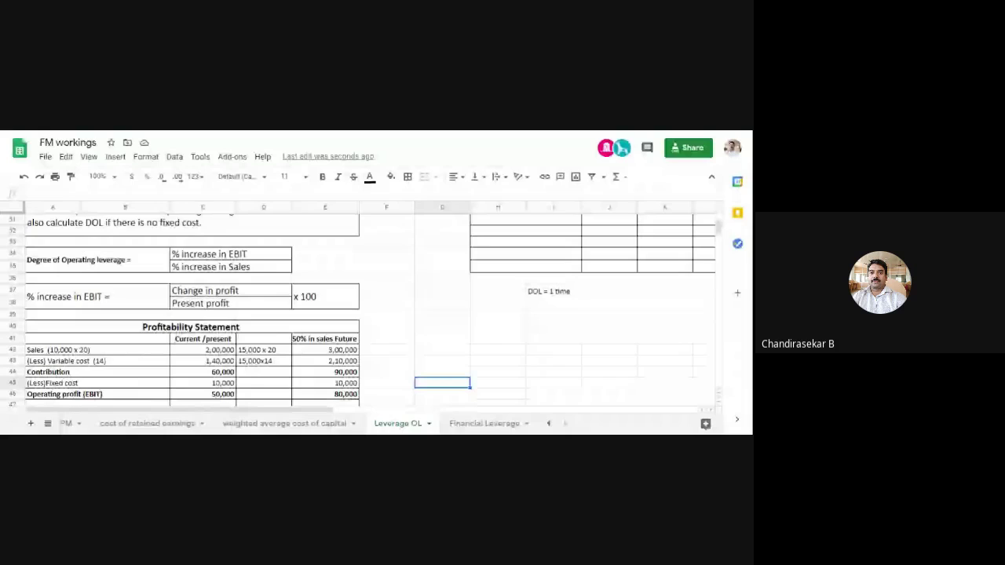
pyautogui.scroll(2, 47, 255)
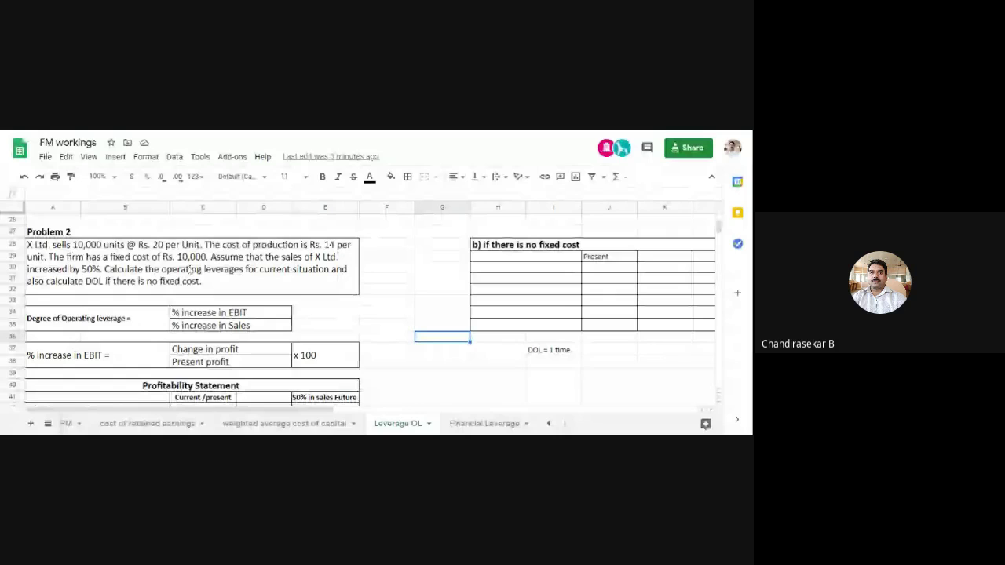
# - Examine the current and future fixed cost amounts in C45 and E45 and their place in the profitability statement
pyautogui.scroll(-3, 188, 269)
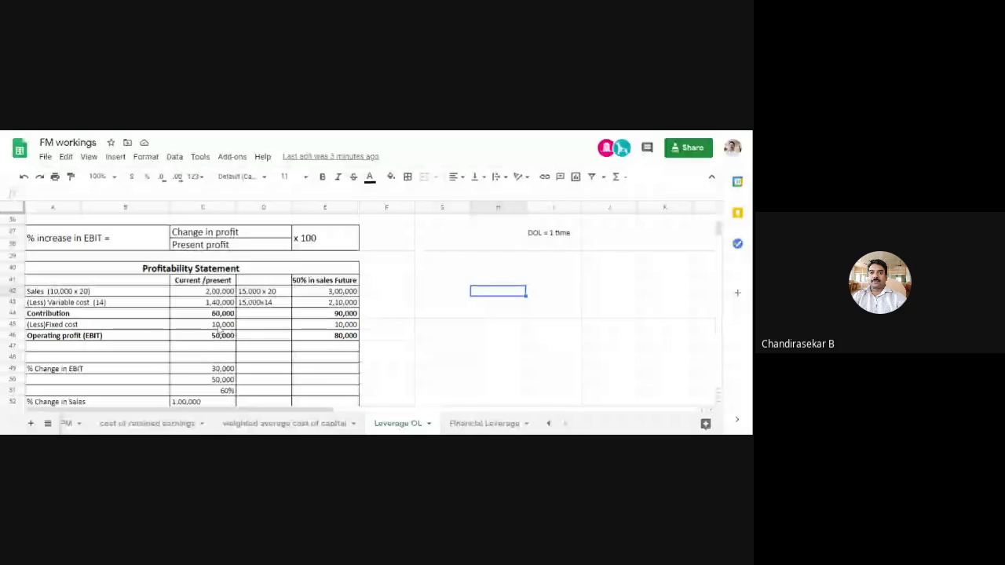
pyautogui.click(219, 327)
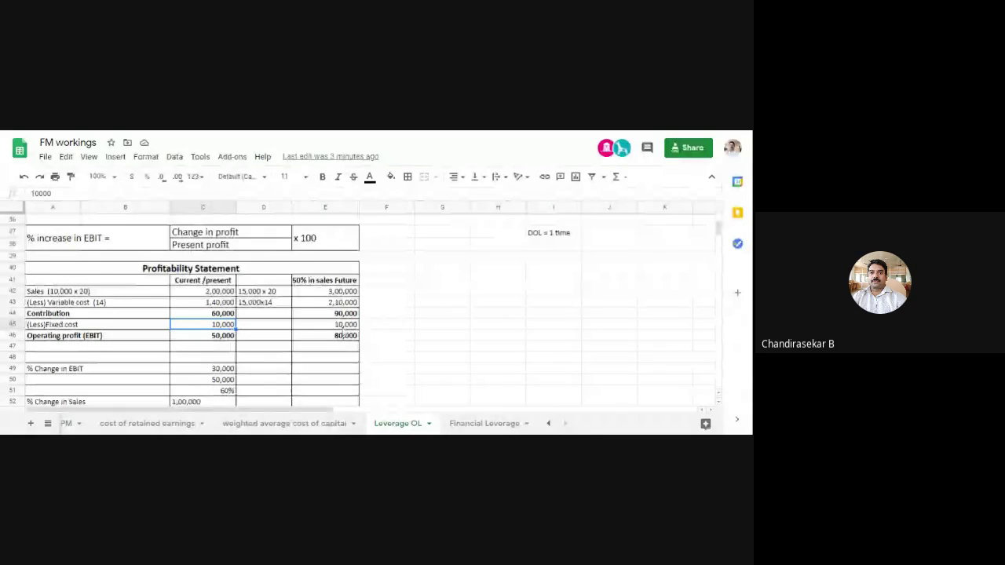
pyautogui.click(343, 329)
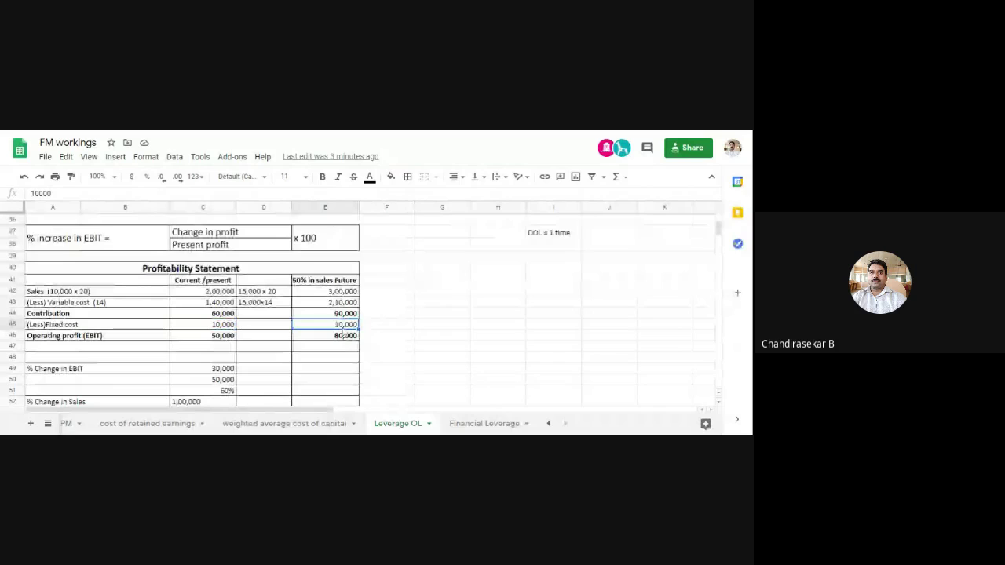
pyautogui.click(461, 351)
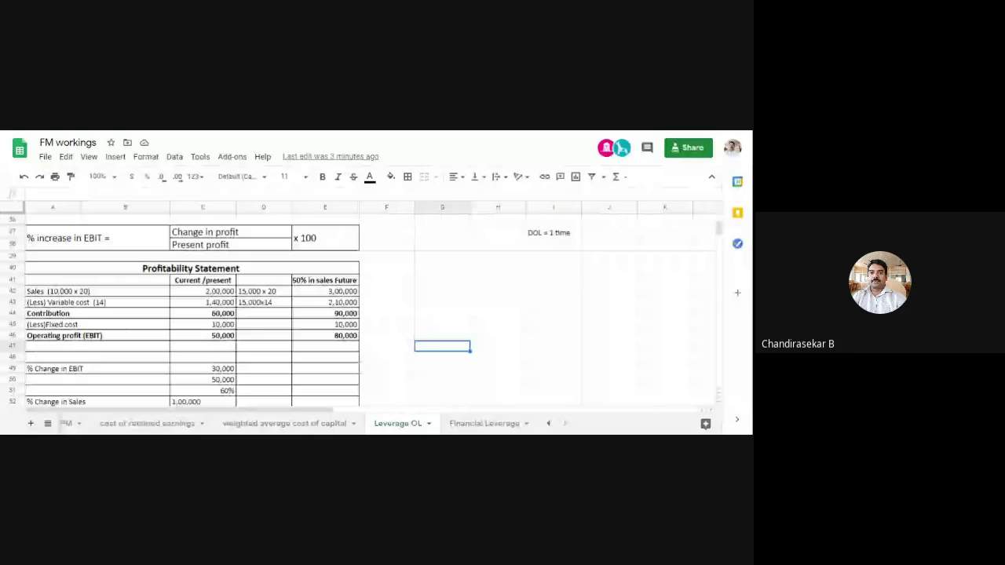
pyautogui.scroll(-2, 402, 375)
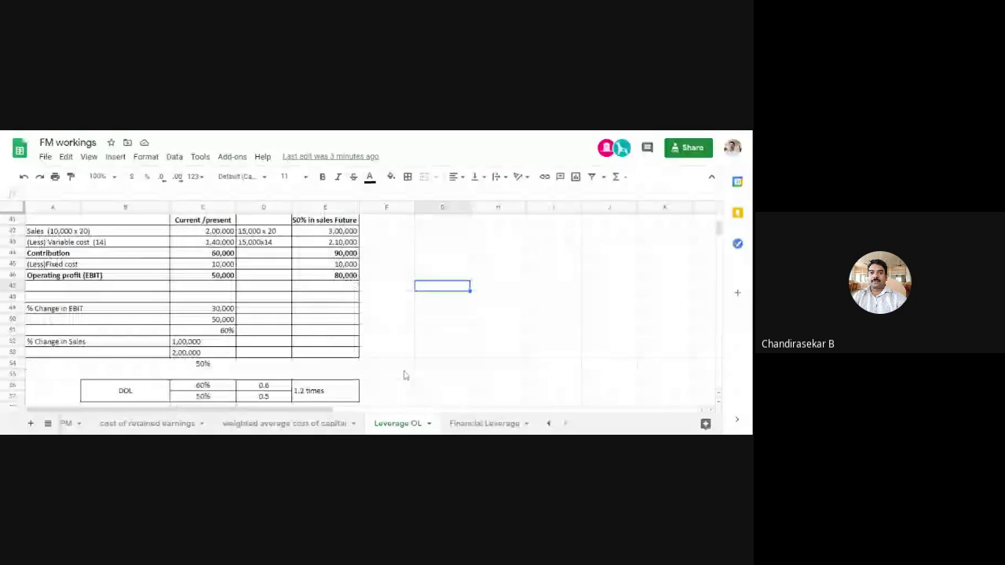
pyautogui.scroll(2, 405, 375)
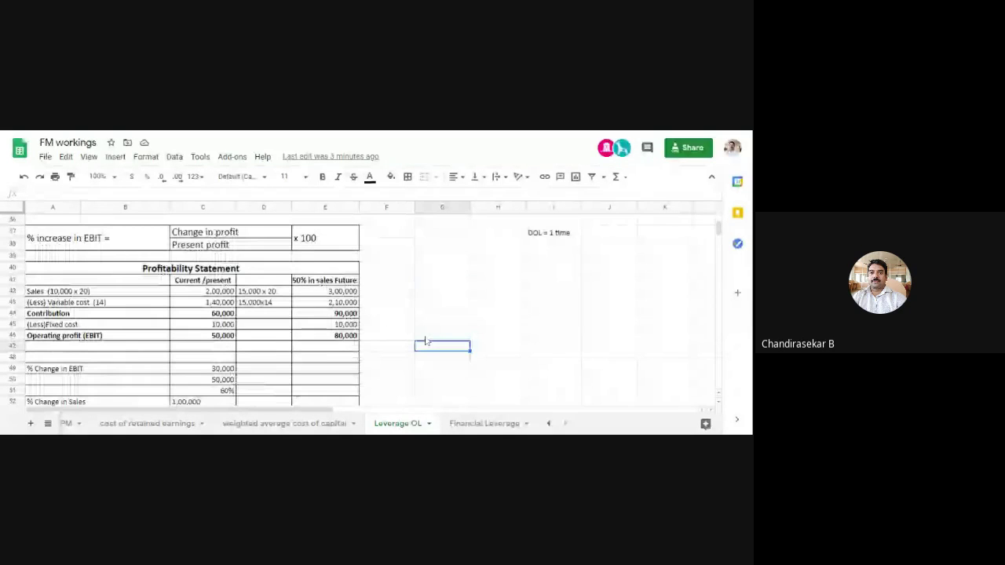
pyautogui.scroll(4, 424, 340)
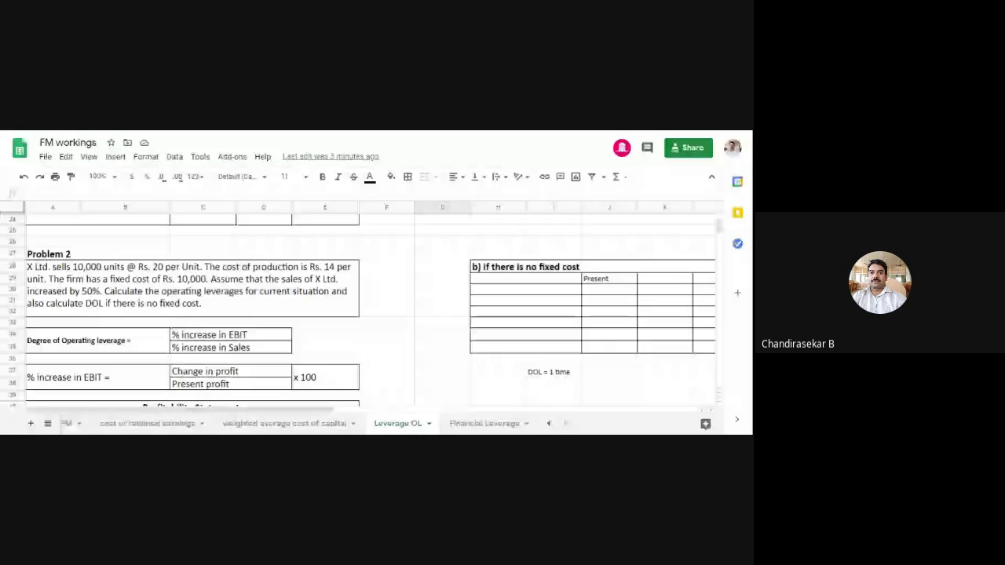
pyautogui.scroll(-3, 424, 377)
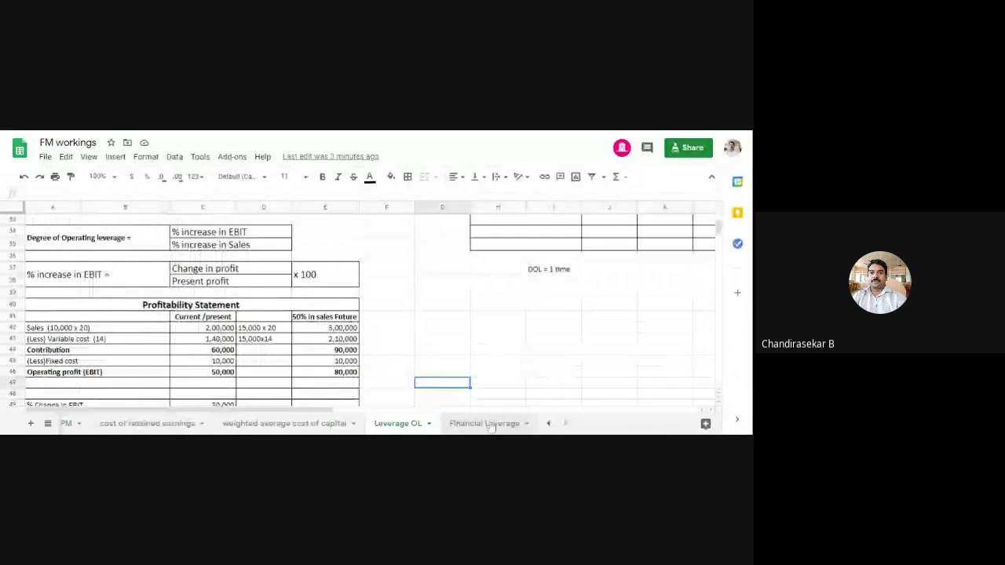
# - Switch to the Financial Leverage sheet and go to Problem 1 at its beginning
pyautogui.hotkey('ctrl', 'shift', 'pagedown')
pyautogui.scroll(10, 374, 299)
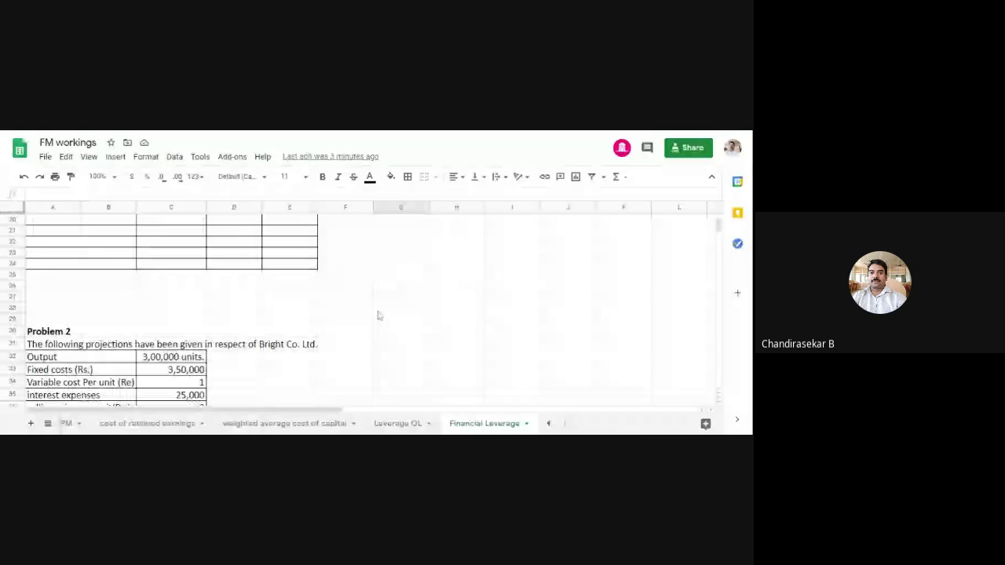
pyautogui.scroll(7, 377, 315)
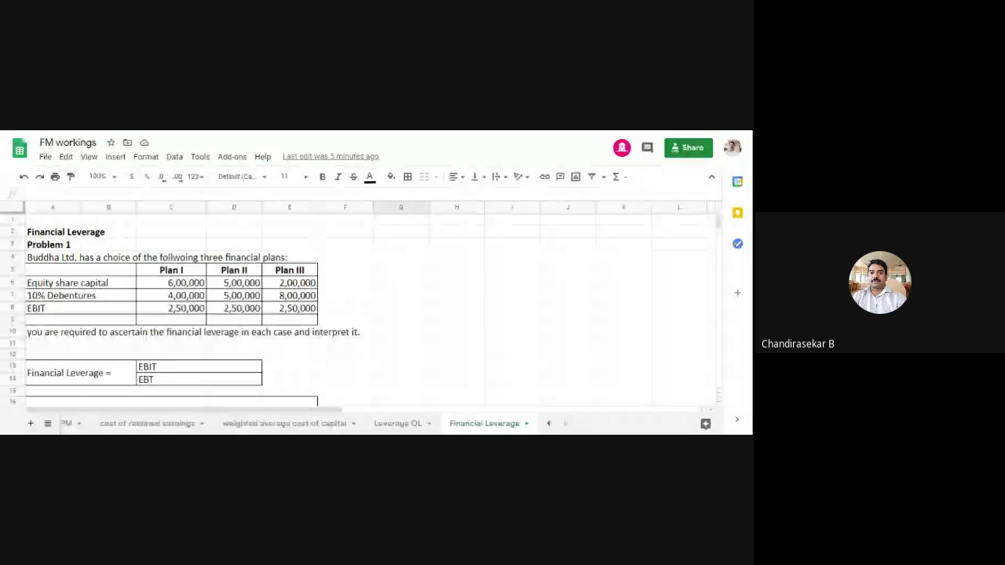
# - Insert one blank row above the EBIT row in the Problem 1 table of financial plans
pyautogui.rightClick(20, 307)
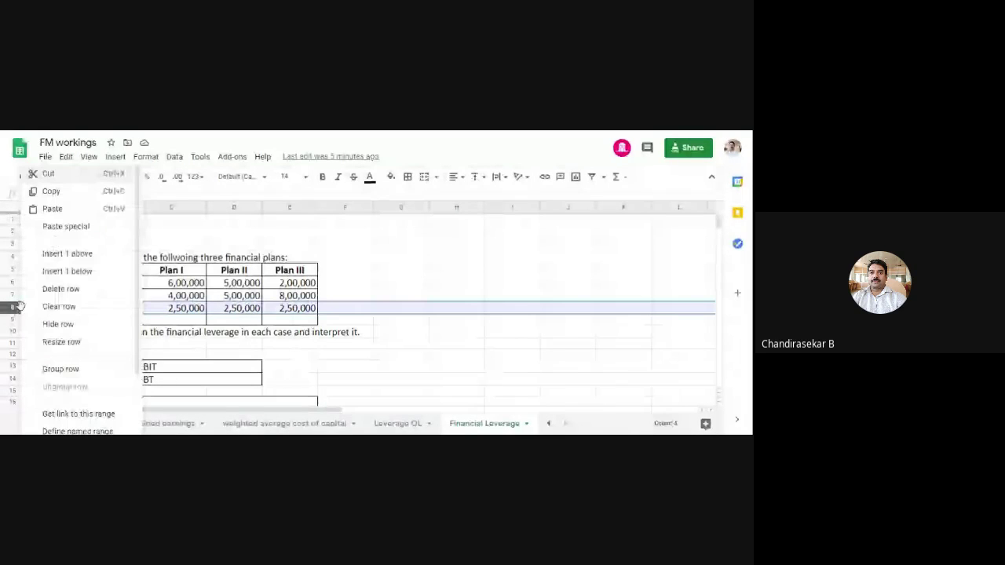
pyautogui.click(66, 253)
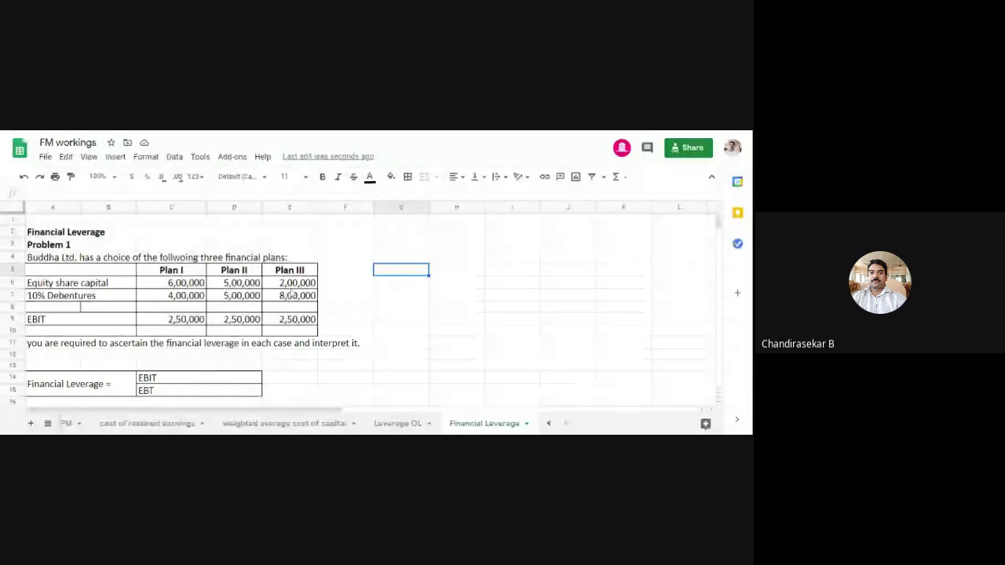
pyautogui.click(291, 286)
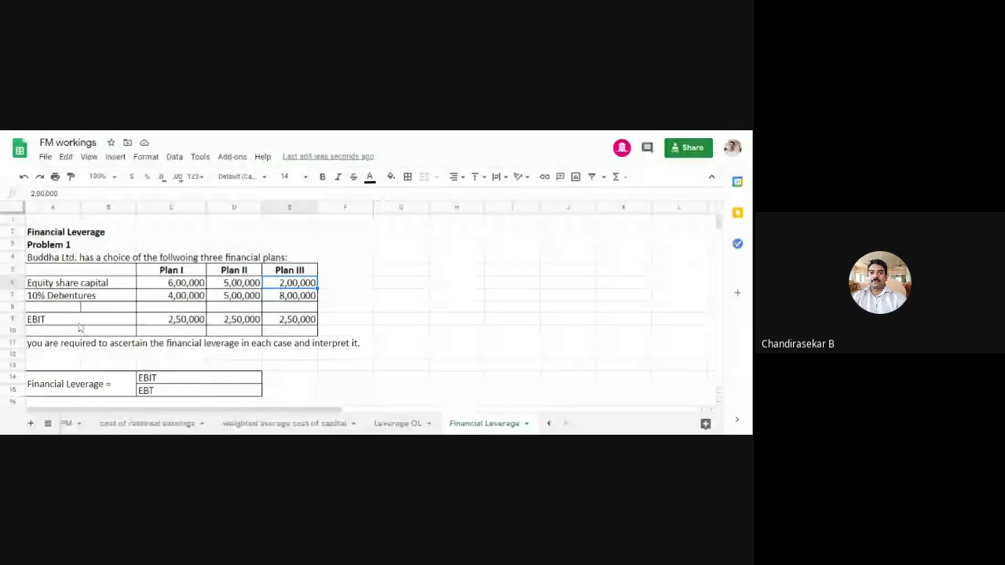
pyautogui.click(79, 325)
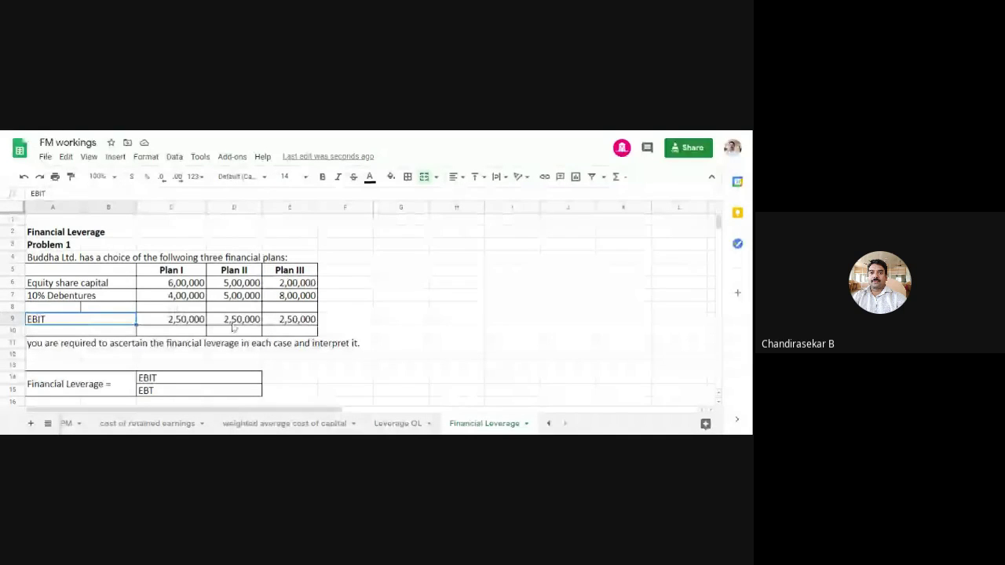
pyautogui.click(394, 333)
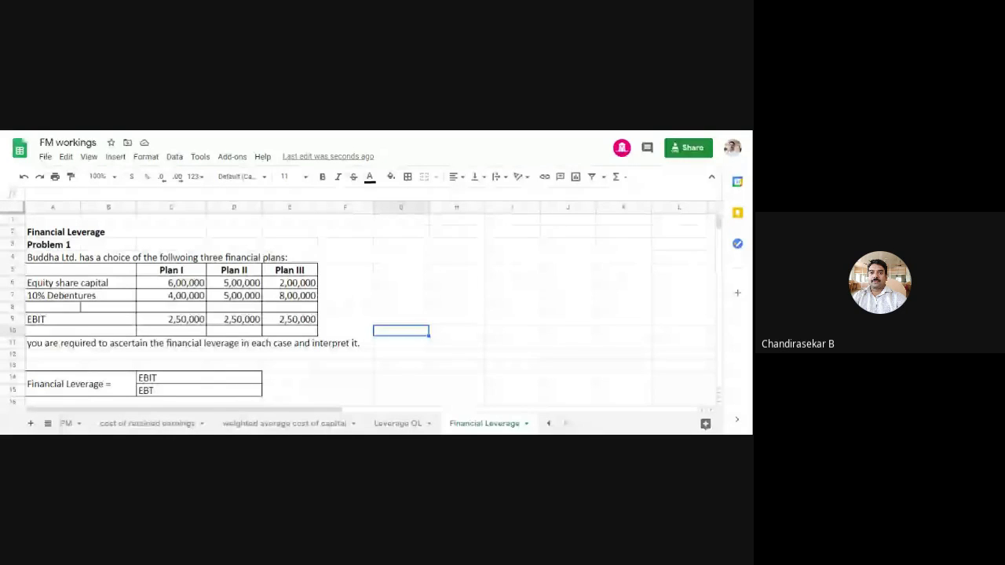
# - Delete the blank row 8 between 10% Debentures and EBIT
pyautogui.click(11, 307)
pyautogui.rightClick(13, 307)
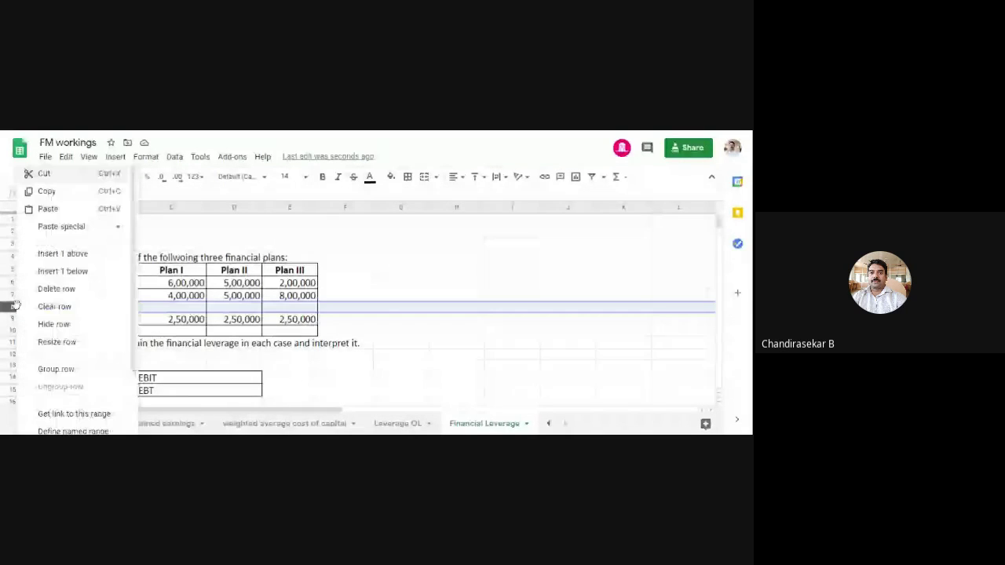
pyautogui.click(57, 288)
pyautogui.click(490, 339)
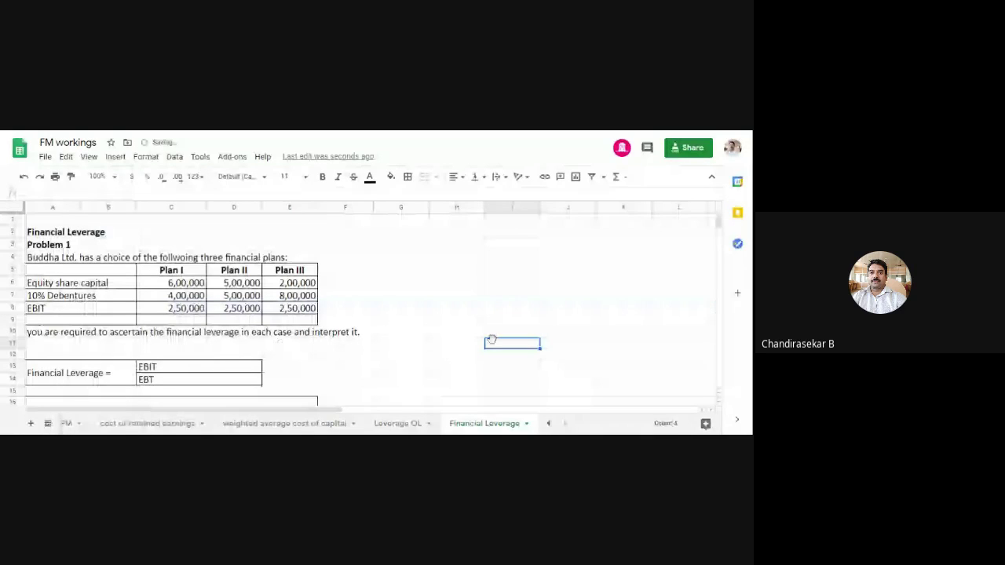
# - Enter the heading "Profitablity Statement" in the merged cell A16 above the empty table
pyautogui.scroll(-1, 422, 348)
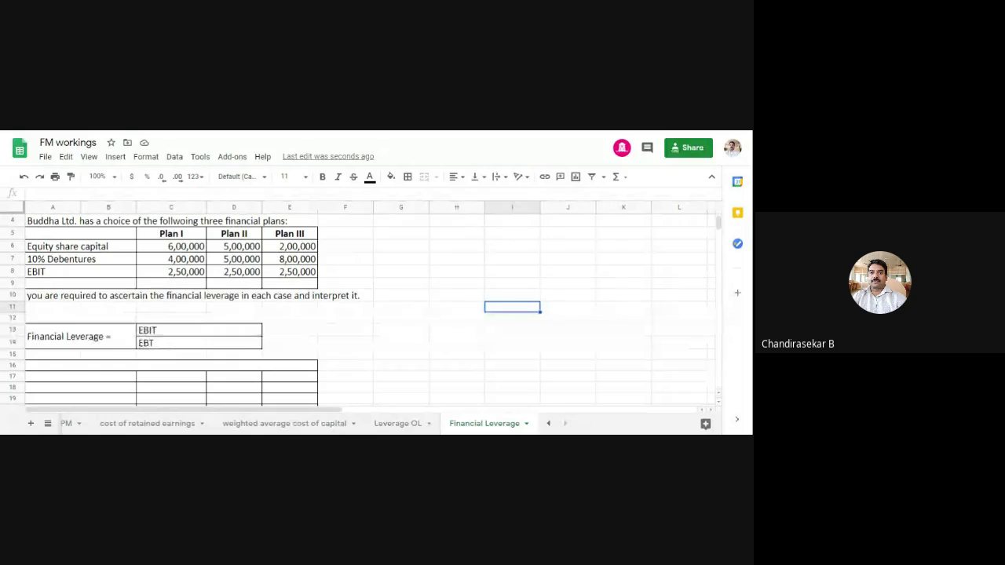
pyautogui.click(147, 366)
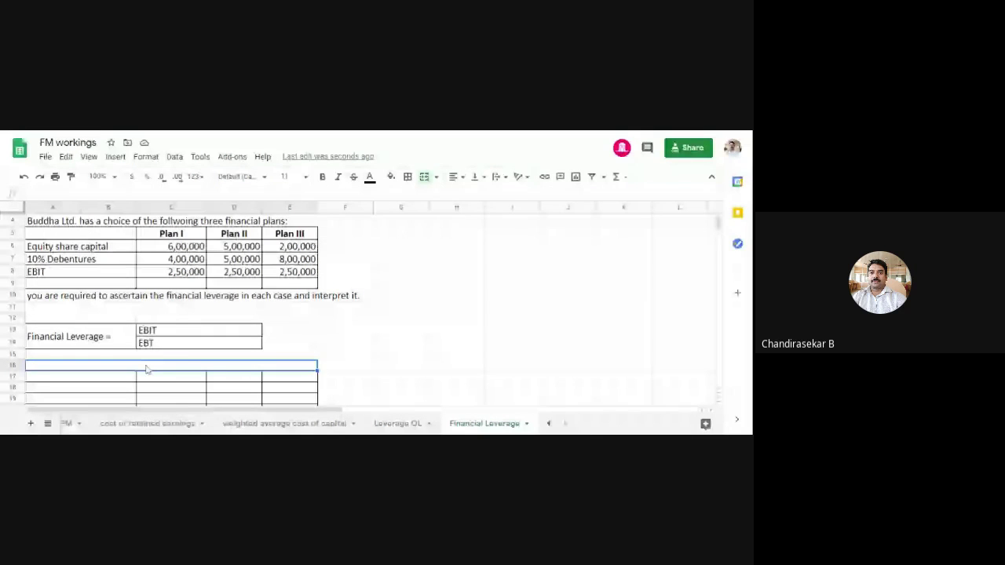
pyautogui.write('P')
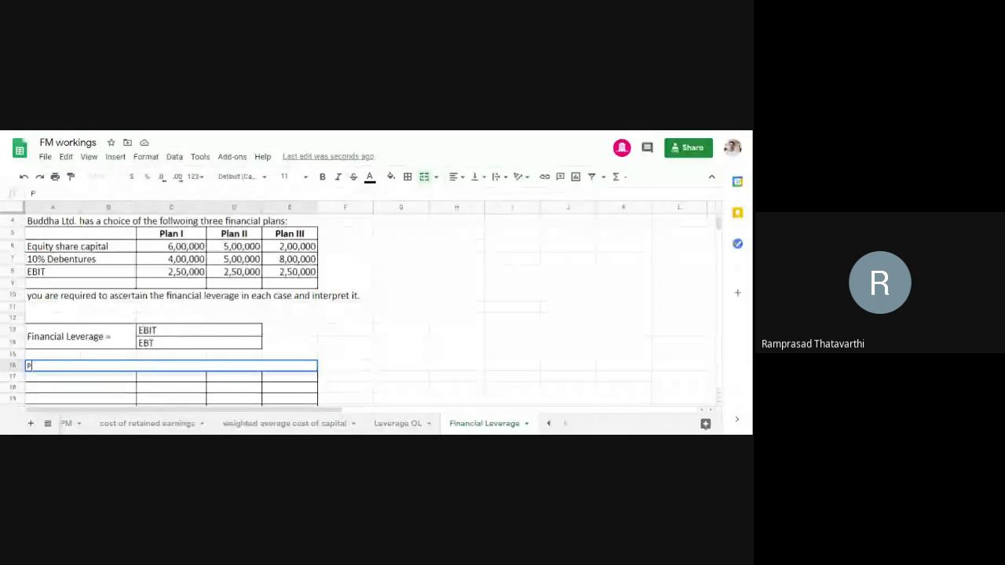
pyautogui.write('rofi')
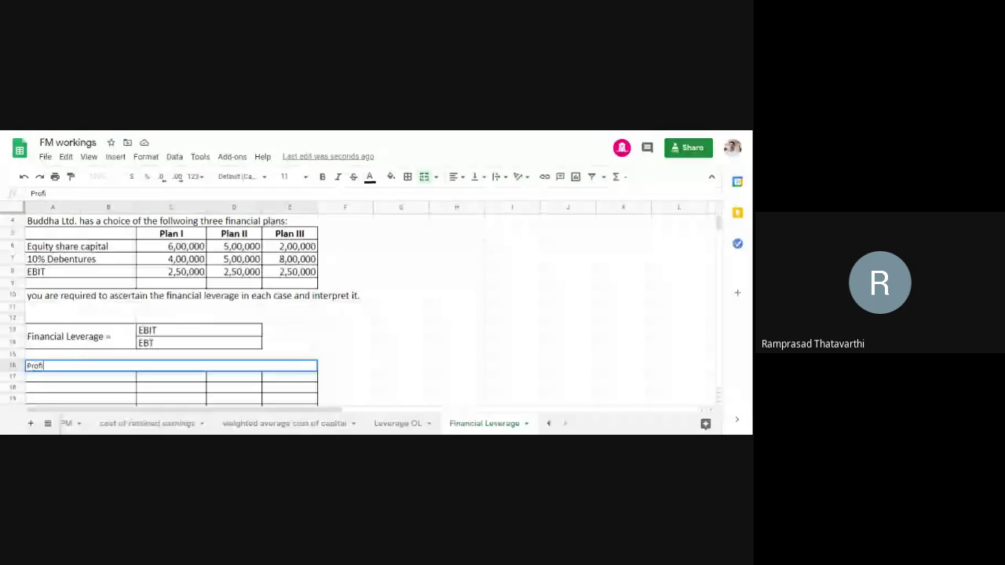
pyautogui.write('tability ')
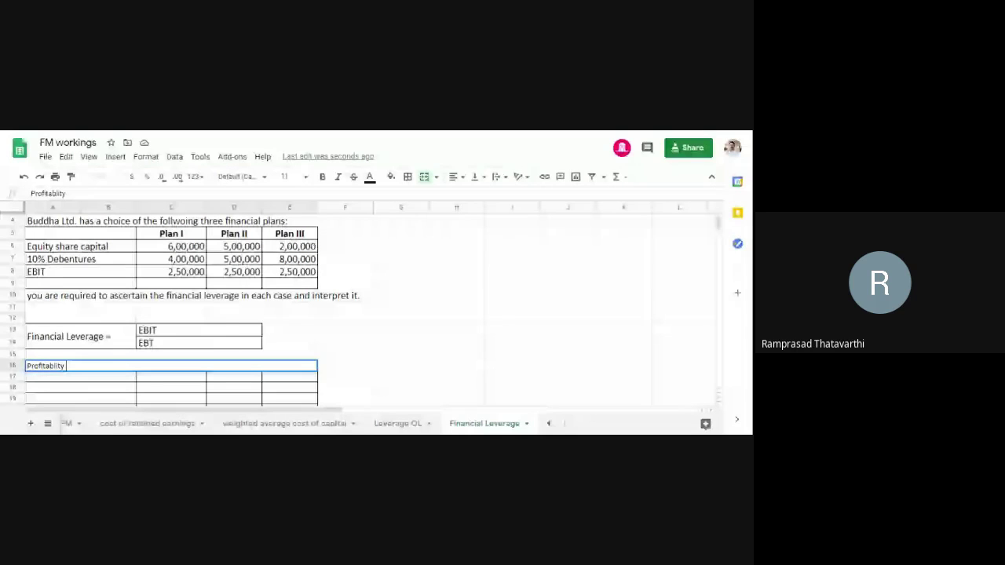
pyautogui.write('Statement')
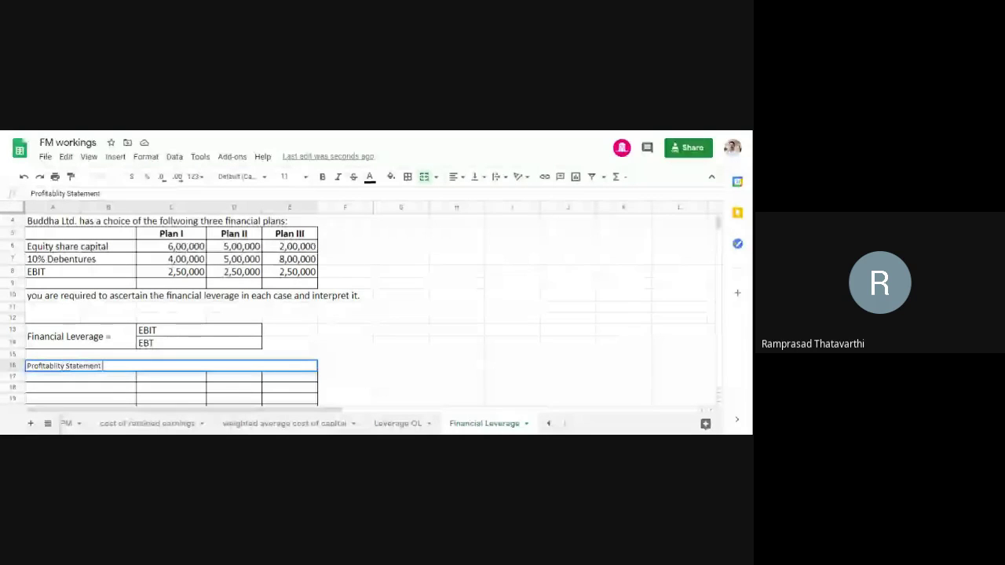
pyautogui.click(452, 334)
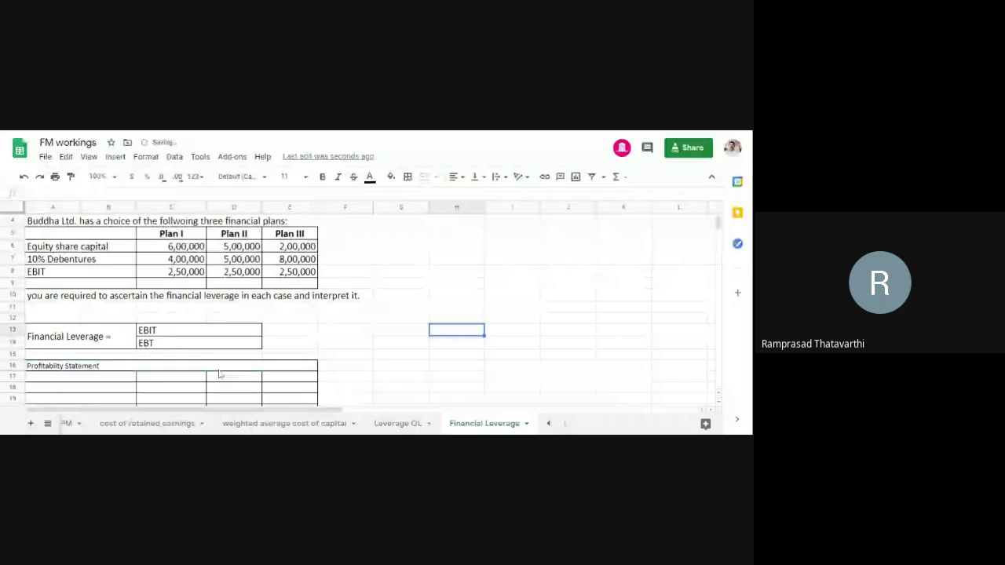
# - Set the font size of the Profitablity Statement heading and the table rows under it, down to row 23, to 14
pyautogui.click(220, 367)
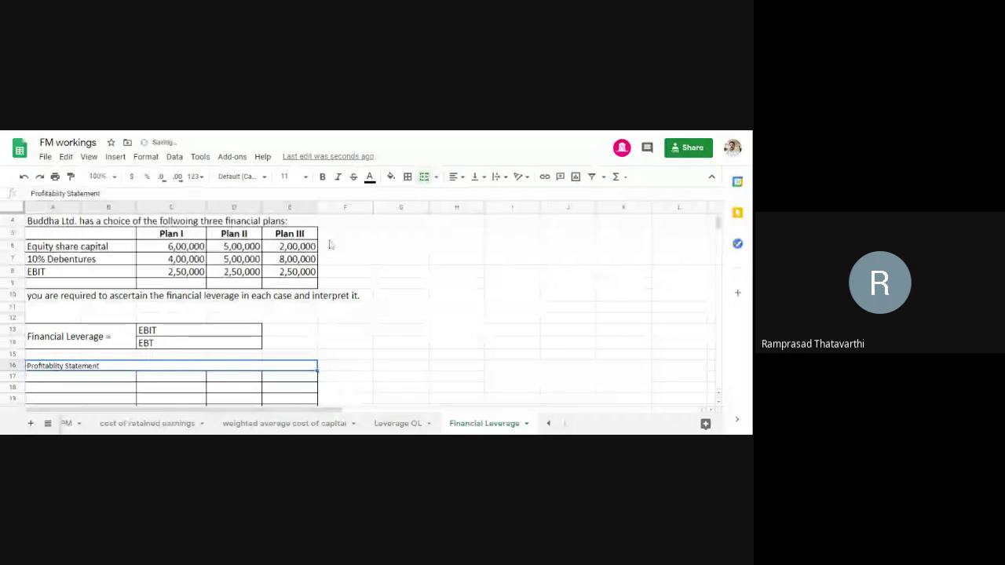
pyautogui.scroll(-3, 329, 245)
pyautogui.keyDown('shift'); pyautogui.click(298, 357); pyautogui.keyUp('shift')
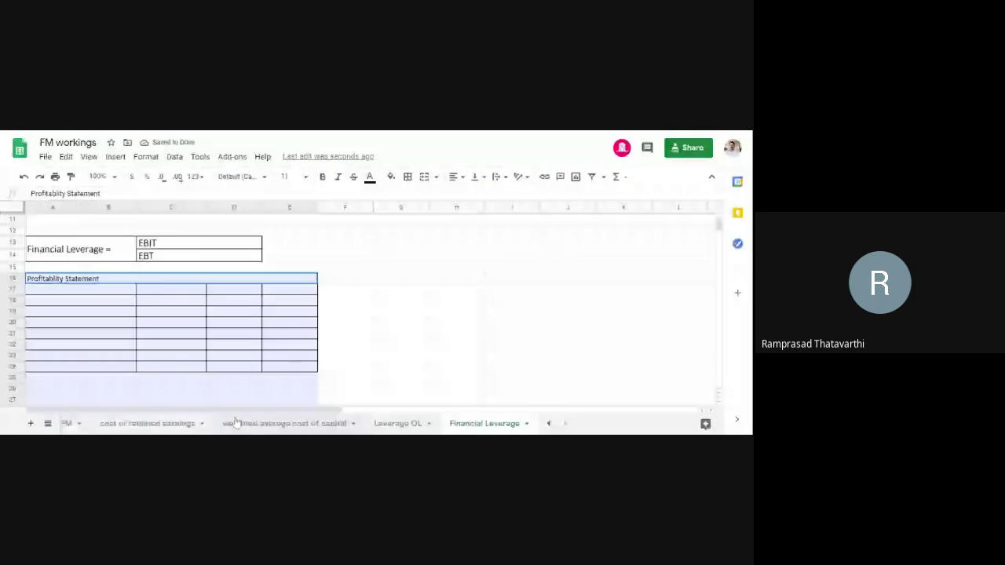
pyautogui.click(284, 175)
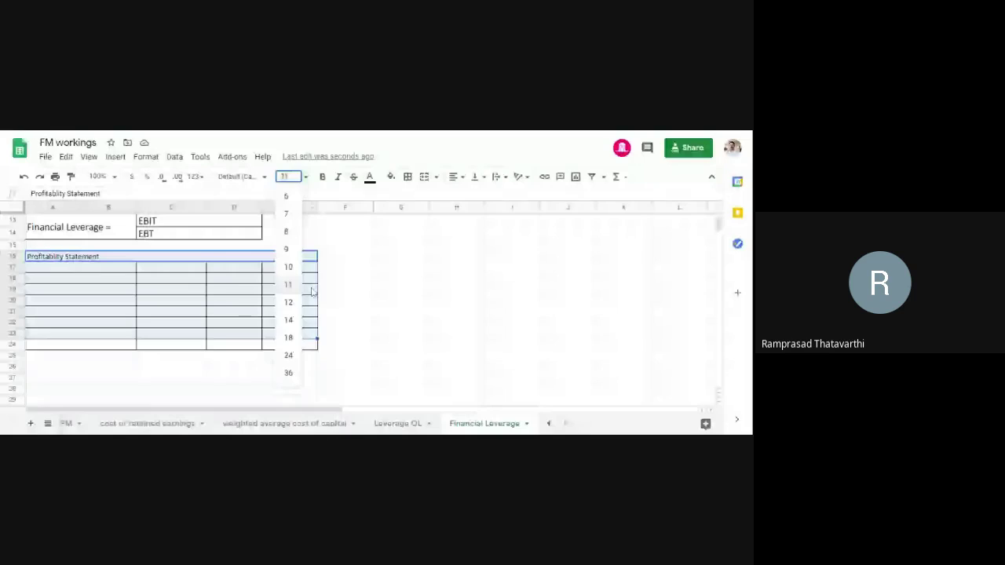
pyautogui.click(295, 326)
# - Centre the Profitablity Statement heading horizontally in its merged cell A16
pyautogui.click(304, 257)
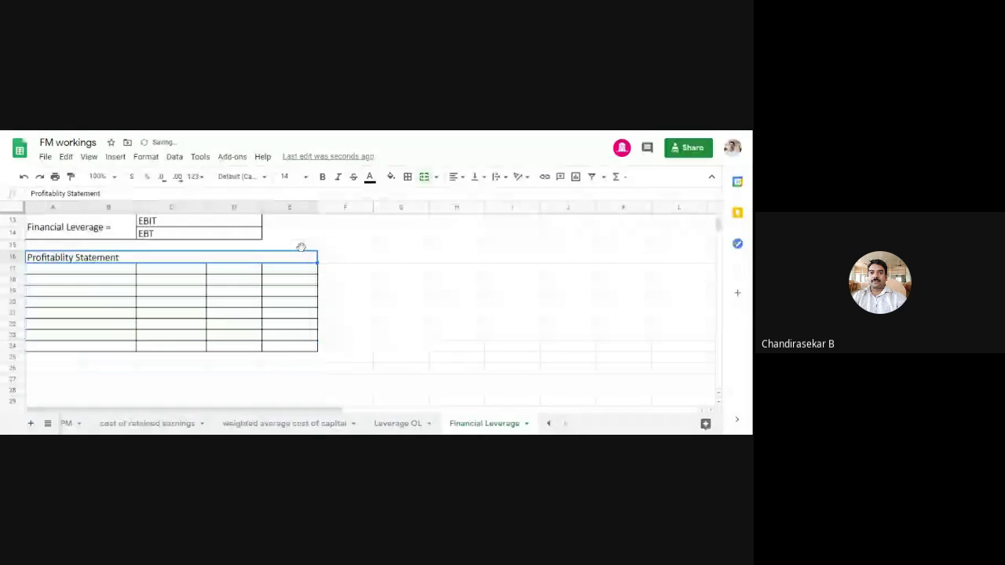
pyautogui.click(455, 176)
pyautogui.click(470, 197)
pyautogui.click(400, 257)
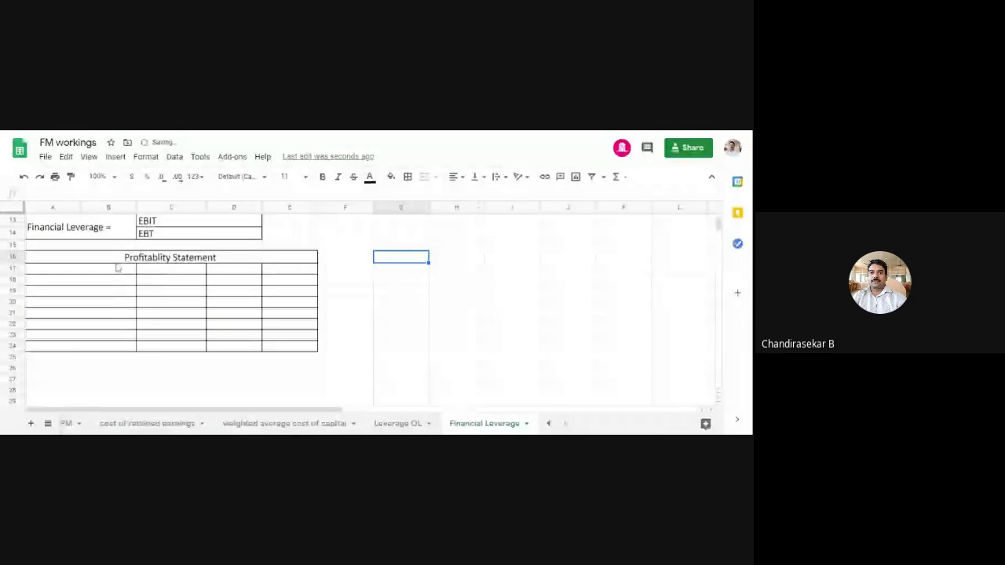
# - Enter the row label "EBIT" in cell A18 of the profitability statement
pyautogui.click(175, 270)
pyautogui.scroll(2, 175, 271)
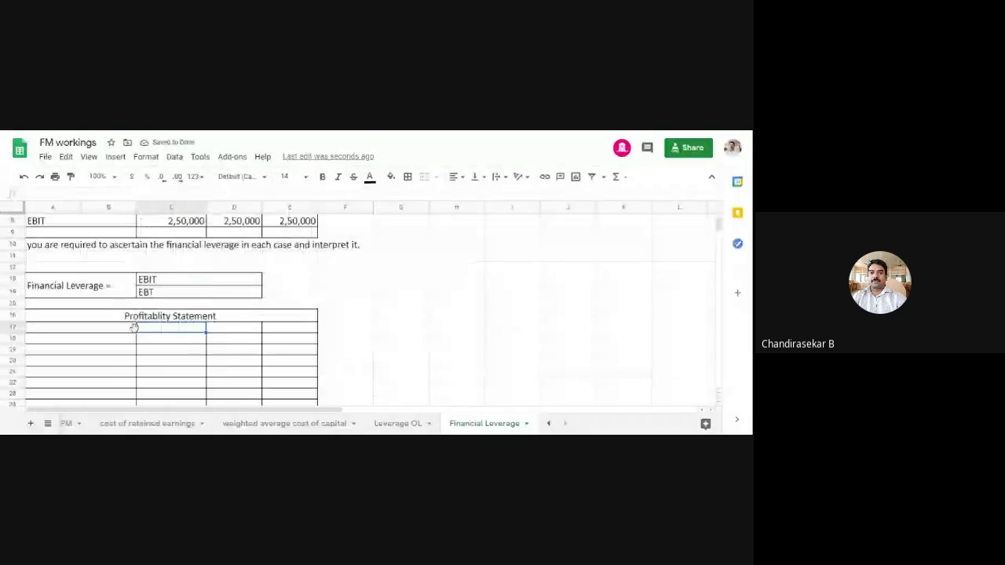
pyautogui.click(109, 341)
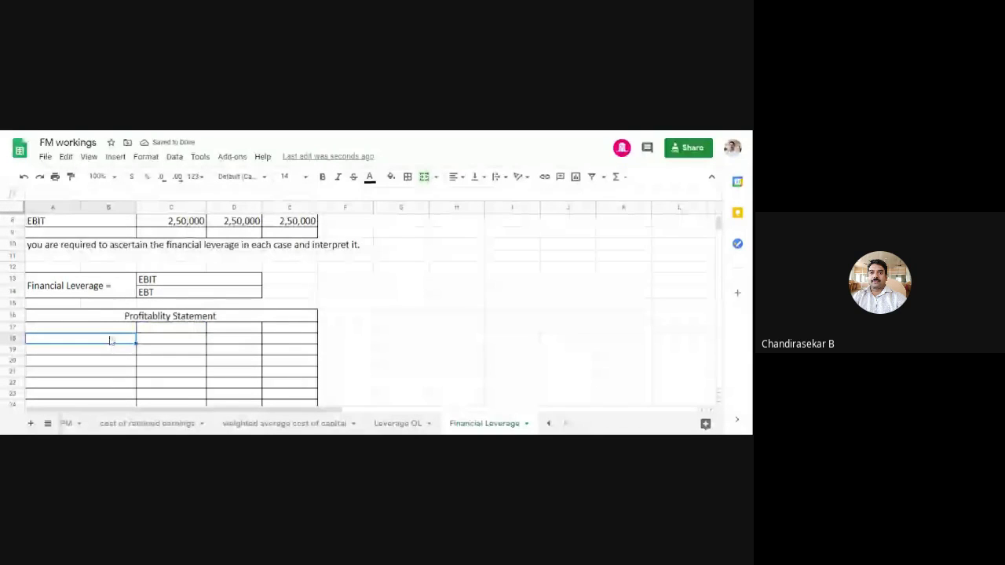
pyautogui.write('EB')
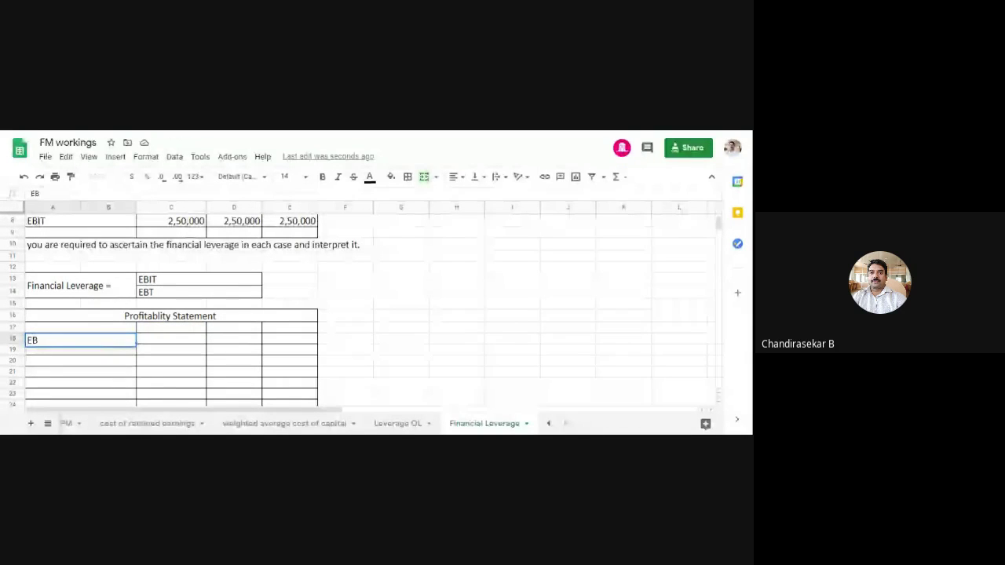
pyautogui.write('IT')
pyautogui.click(345, 329)
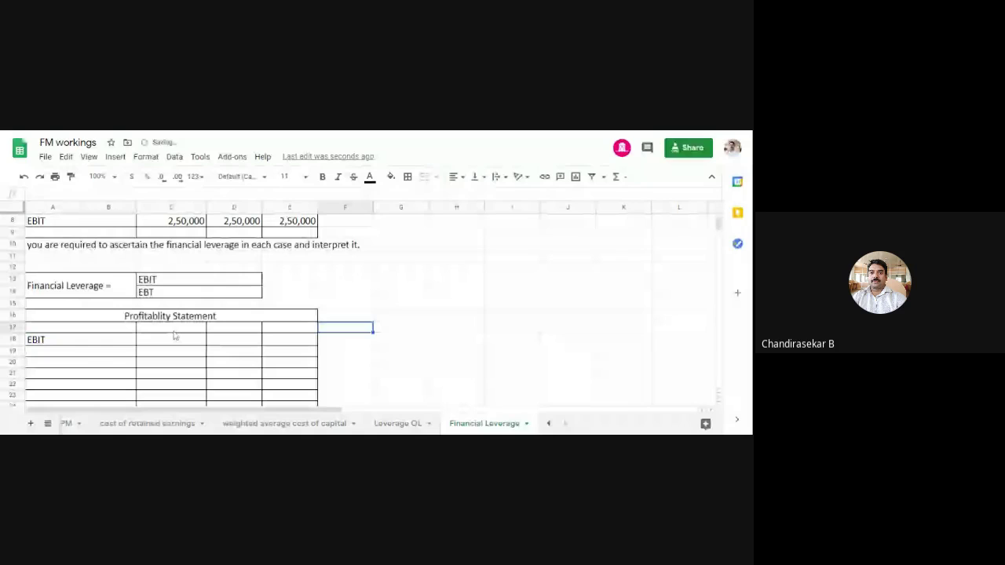
pyautogui.click(175, 333)
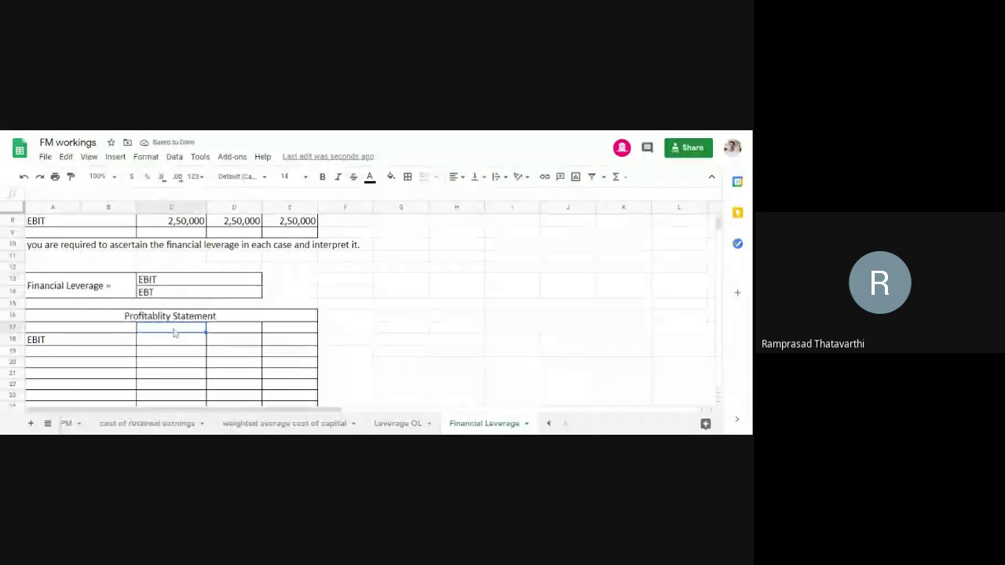
pyautogui.hotkey('ctrl', 'i')
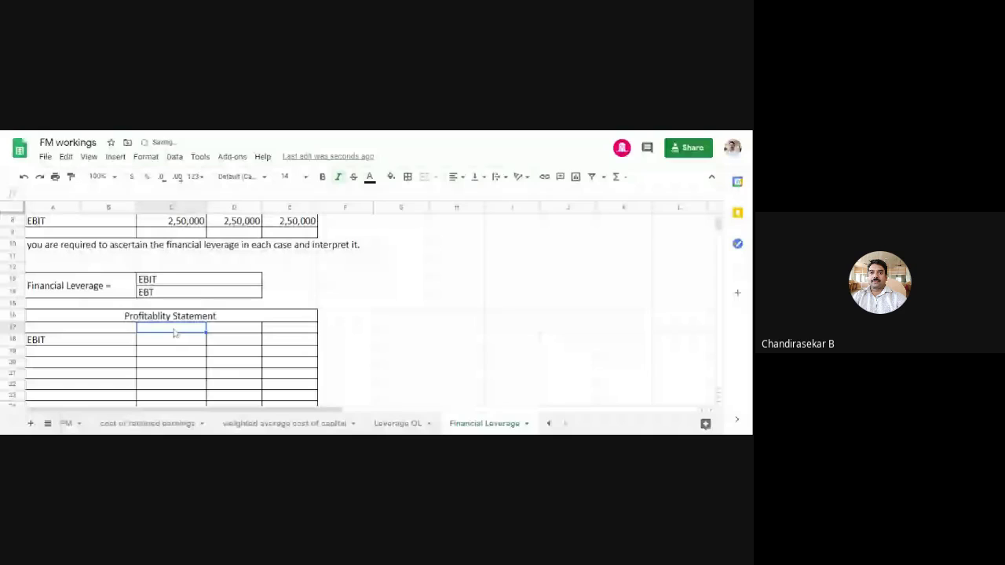
pyautogui.press('Return')
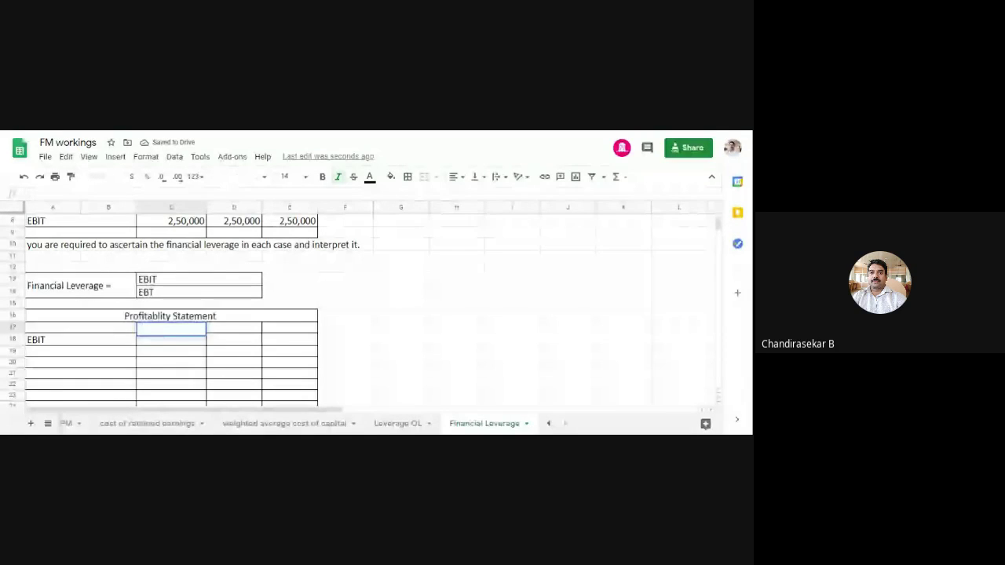
pyautogui.write('(')
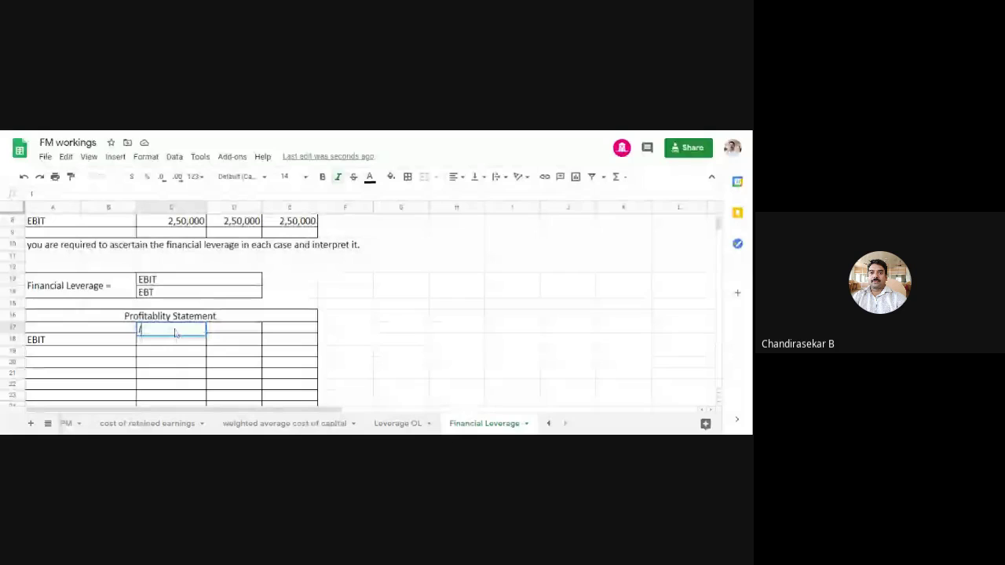
pyautogui.write('I')
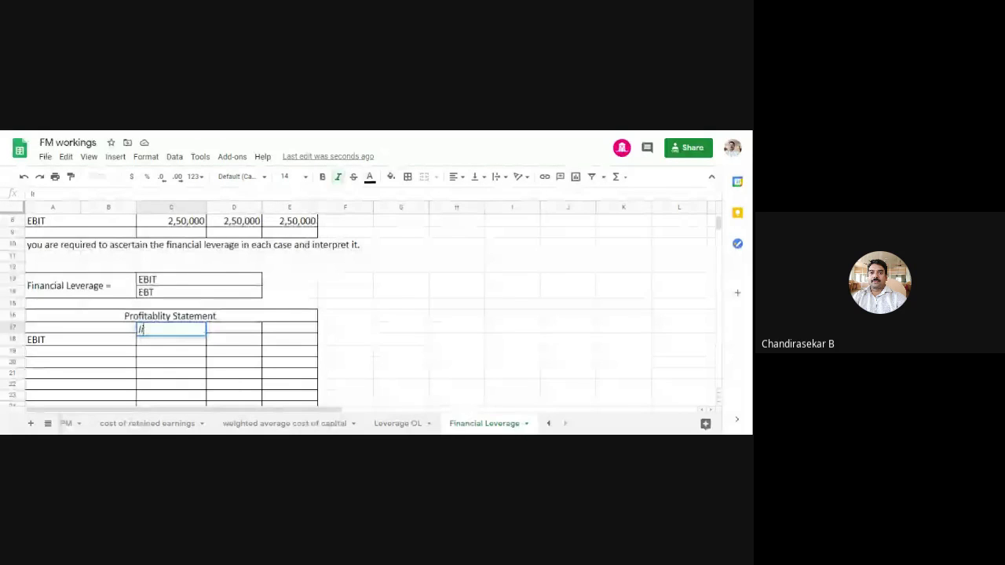
pyautogui.press('BackSpace')
pyautogui.press('BackSpace')
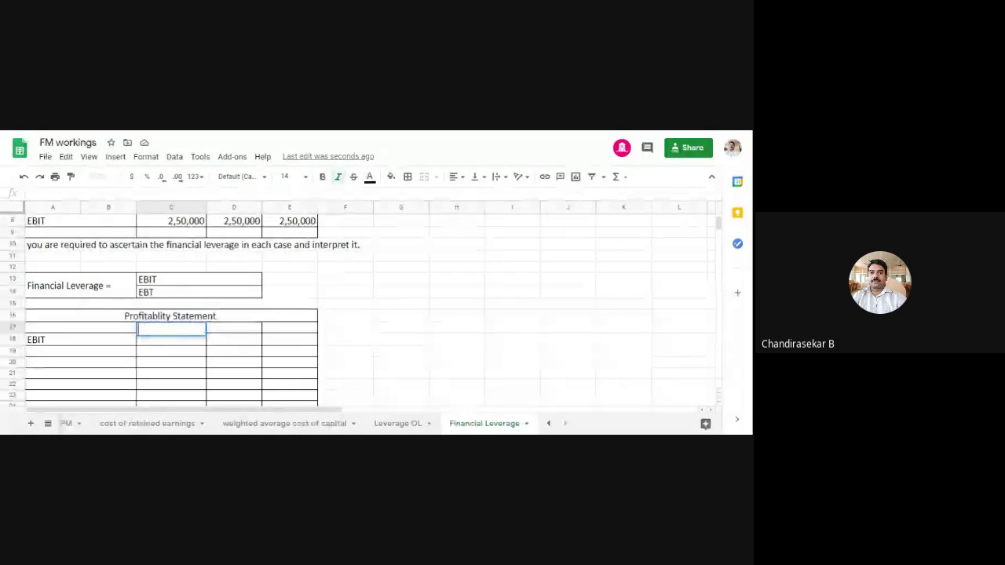
pyautogui.click(412, 319)
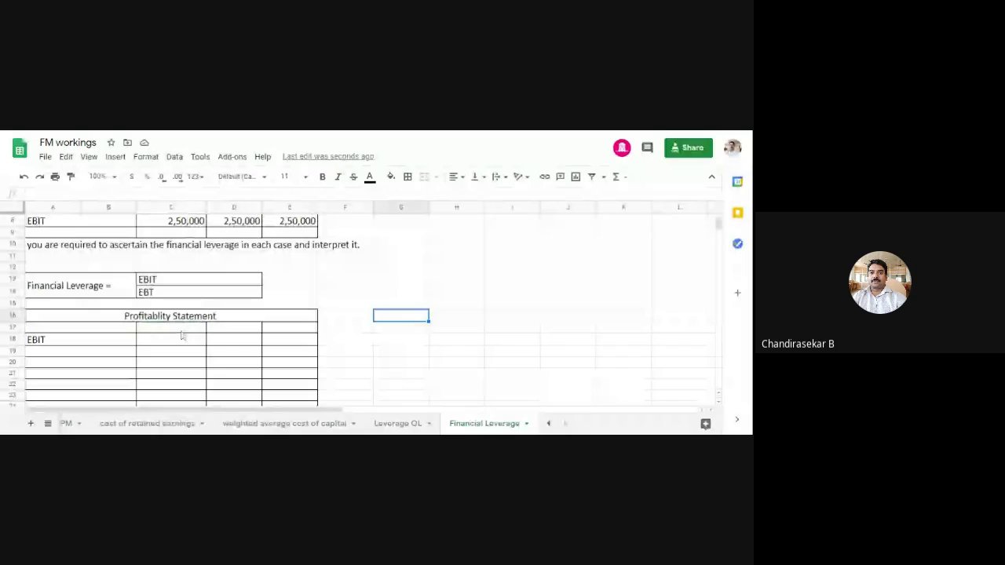
# - Copy the Plan I, Plan II and Plan III headings from the problem table into C17:E17 of the profitability statement
pyautogui.moveTo(177, 328); pyautogui.dragTo(302, 328)
pyautogui.hotkey('ctrl', 'z')
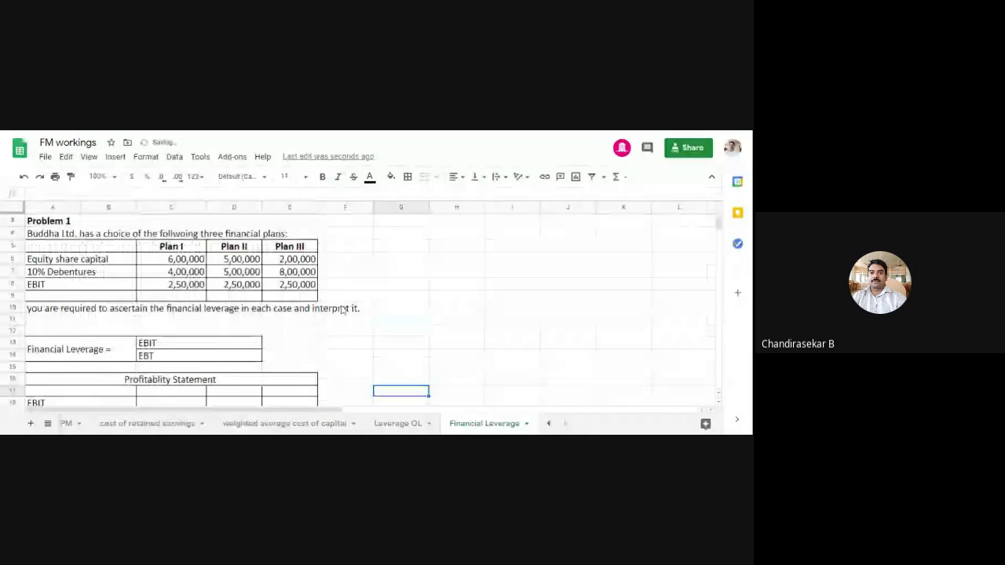
pyautogui.hotkey('ctrl', 'z')
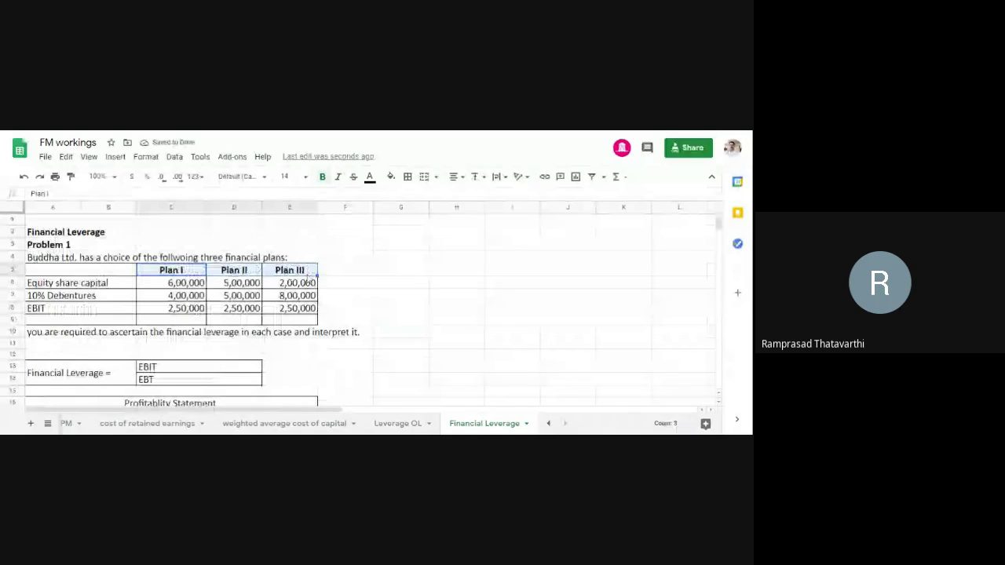
pyautogui.scroll(-2, 260, 333)
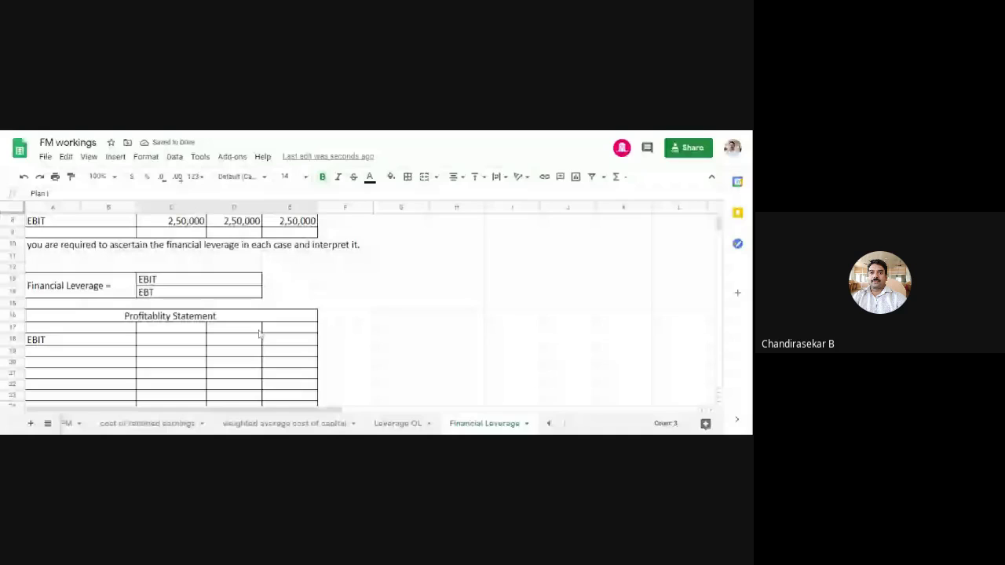
pyautogui.hotkey('ctrl', 'y')
pyautogui.click(192, 343)
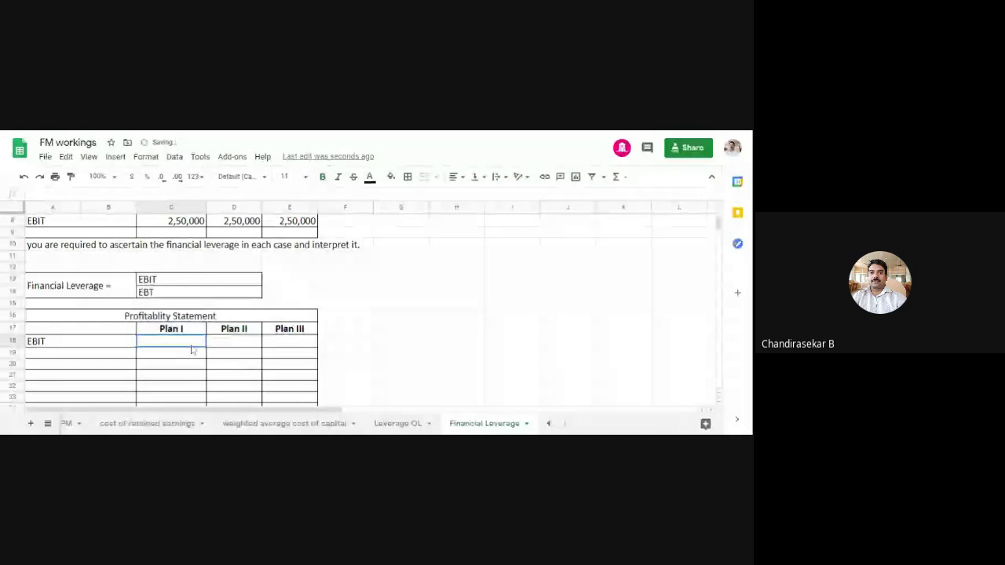
# - Copy the three plans' EBIT figures from C8:E8 into the EBIT row of the profitability statement, C18:E18
pyautogui.scroll(1, 193, 348)
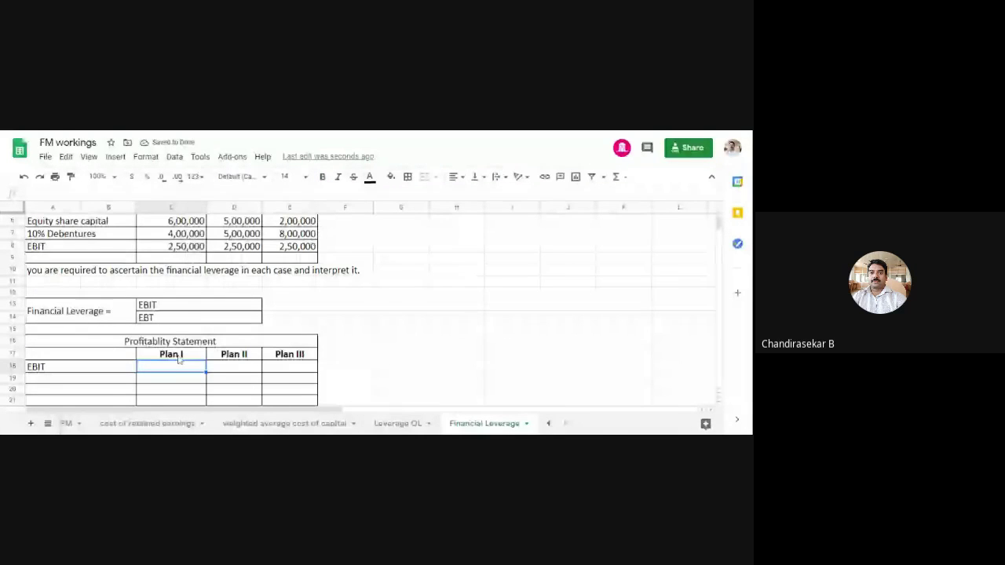
pyautogui.moveTo(173, 245); pyautogui.dragTo(291, 246)
pyautogui.scroll(-1, 290, 290)
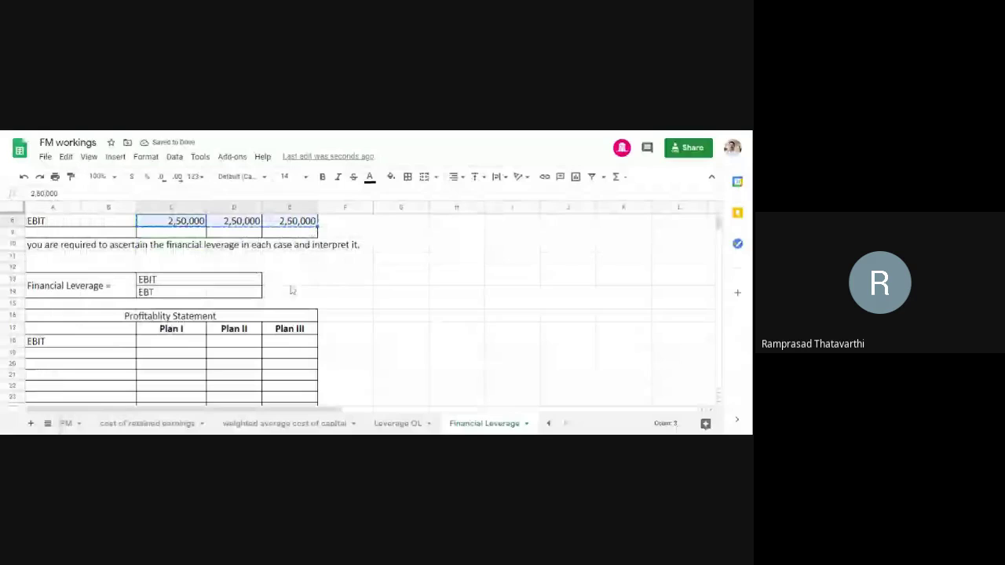
pyautogui.hotkey('ctrl', 'c')
pyautogui.click(173, 343)
pyautogui.hotkey('ctrl', 'v')
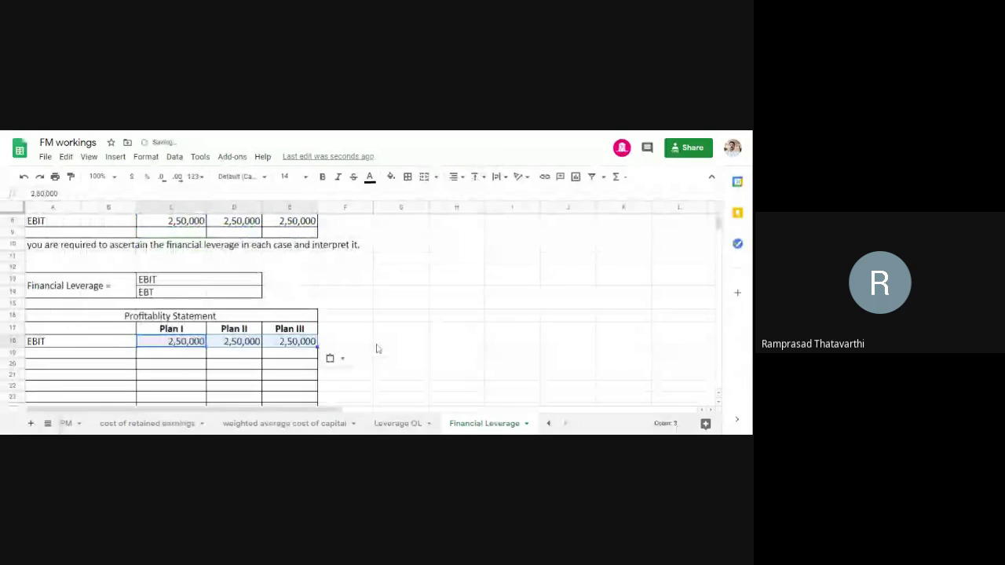
# - Make the Profitablity Statement heading in row 16 bold
pyautogui.click(109, 303)
pyautogui.click(156, 315)
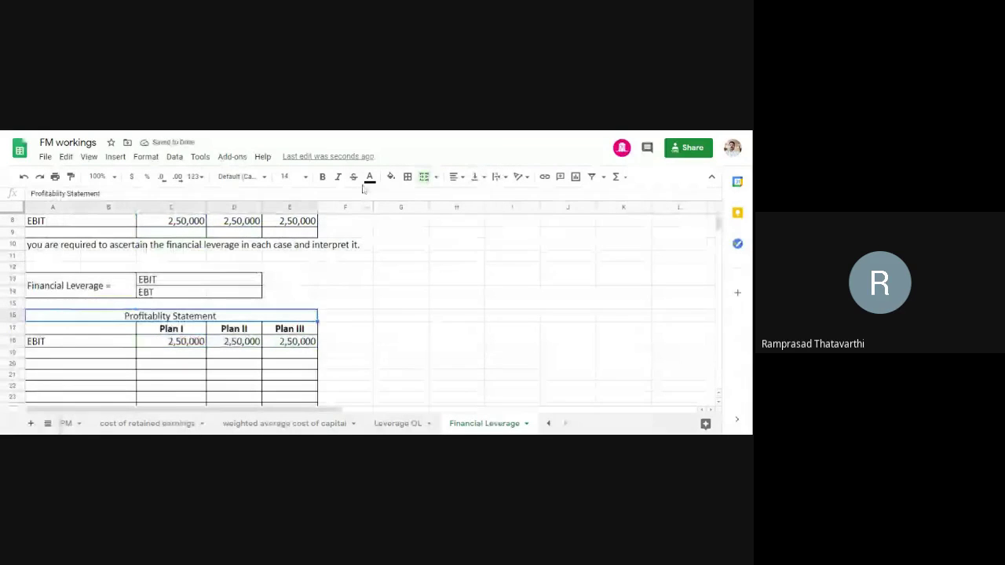
pyautogui.hotkey('ctrl', 'b')
pyautogui.click(377, 328)
# - Enter the row label "(Less) Interest on debentures" in cell A19, below EBIT in the profitability statement
pyautogui.scroll(-1, 376, 354)
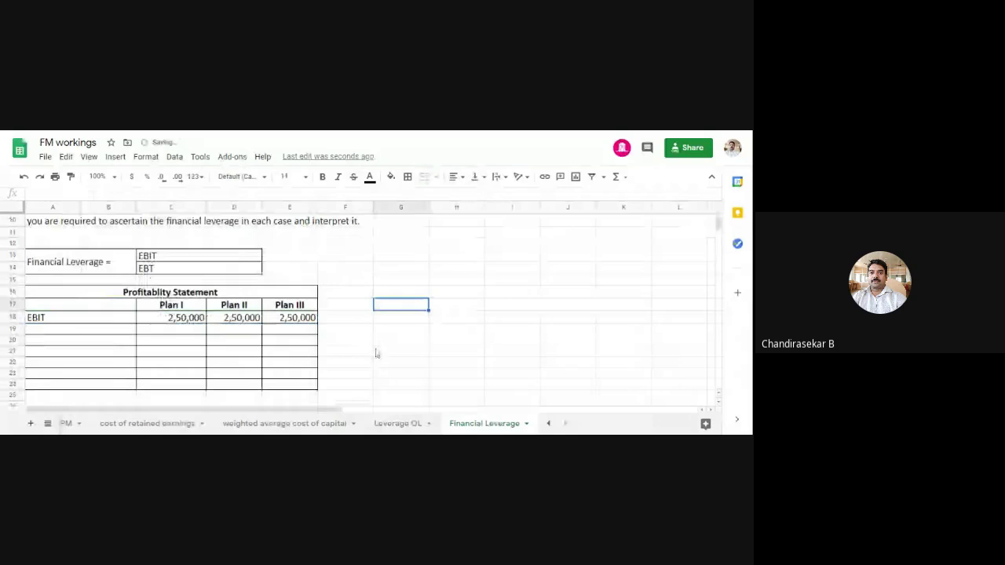
pyautogui.scroll(-1, 376, 354)
pyautogui.click(61, 298)
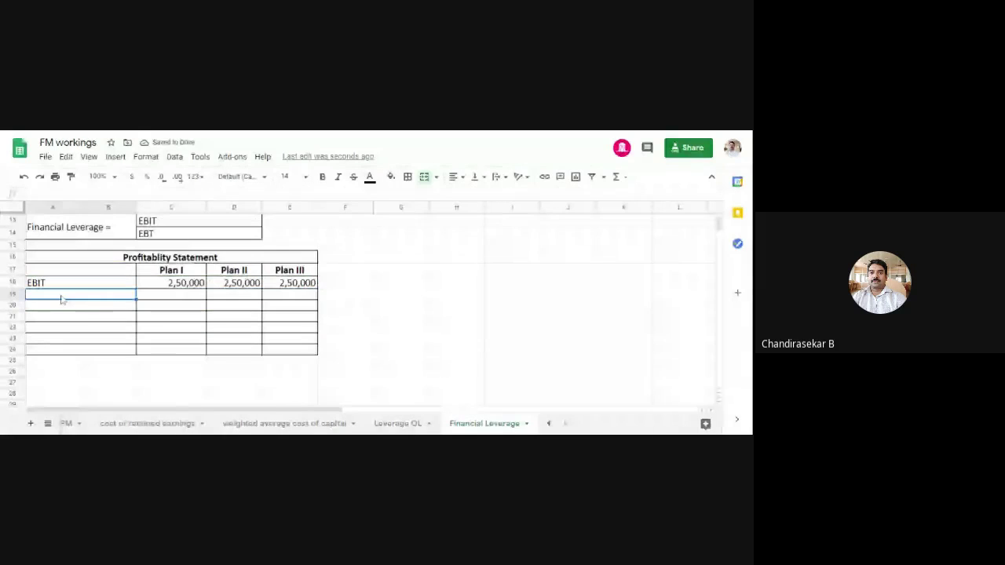
pyautogui.write('(LE')
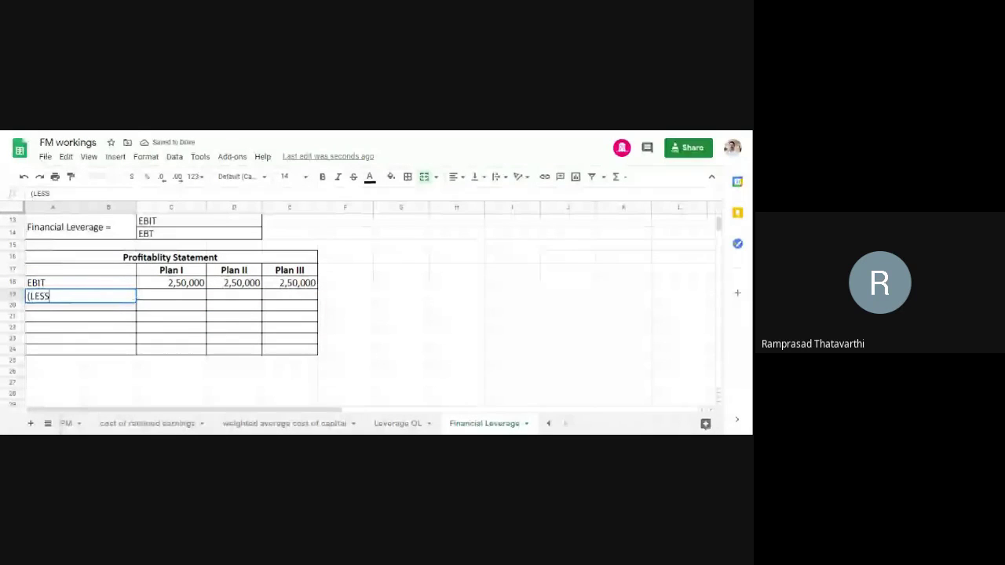
pyautogui.write('ss)')
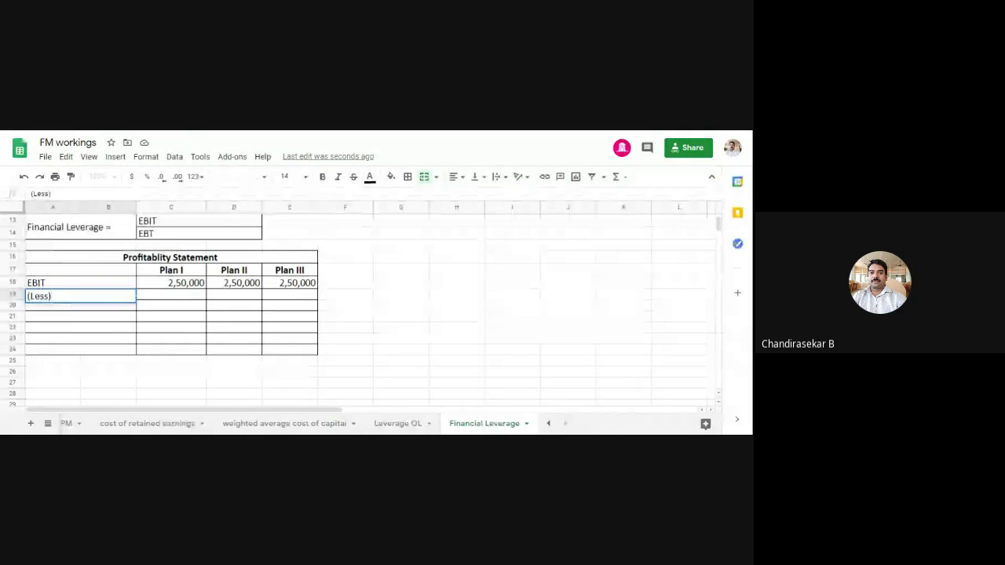
pyautogui.write(' Inte')
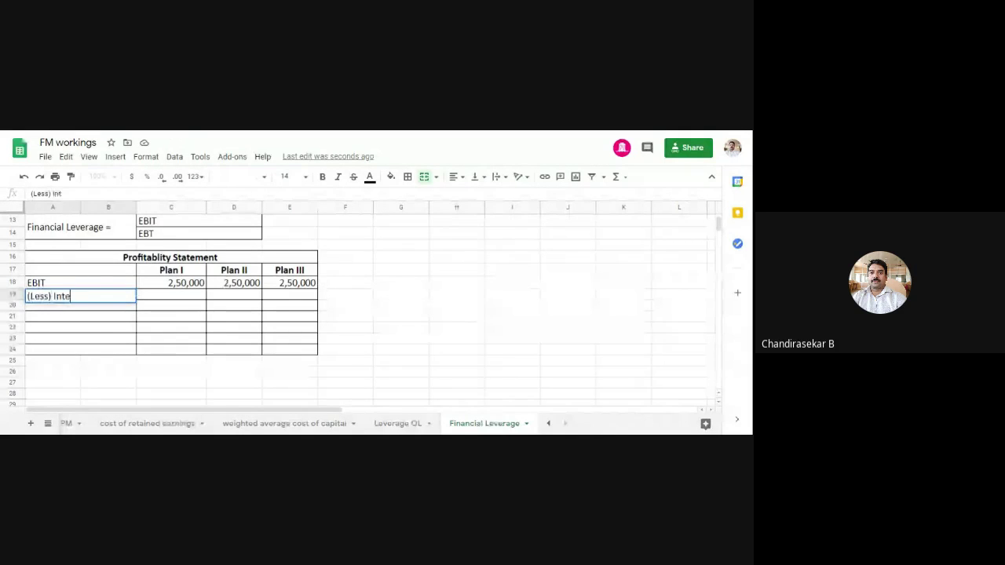
pyautogui.write('rest on d')
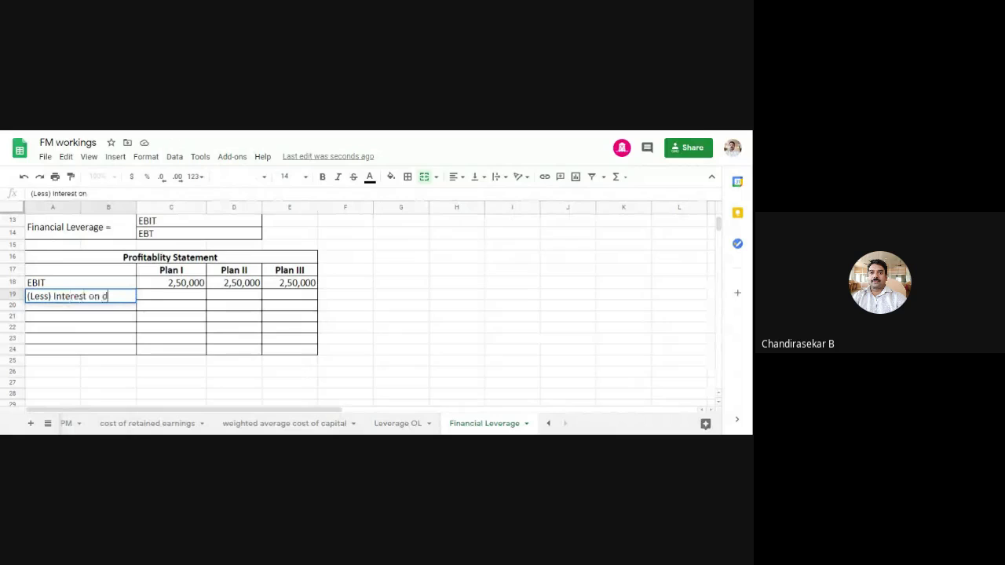
pyautogui.write('ebenture')
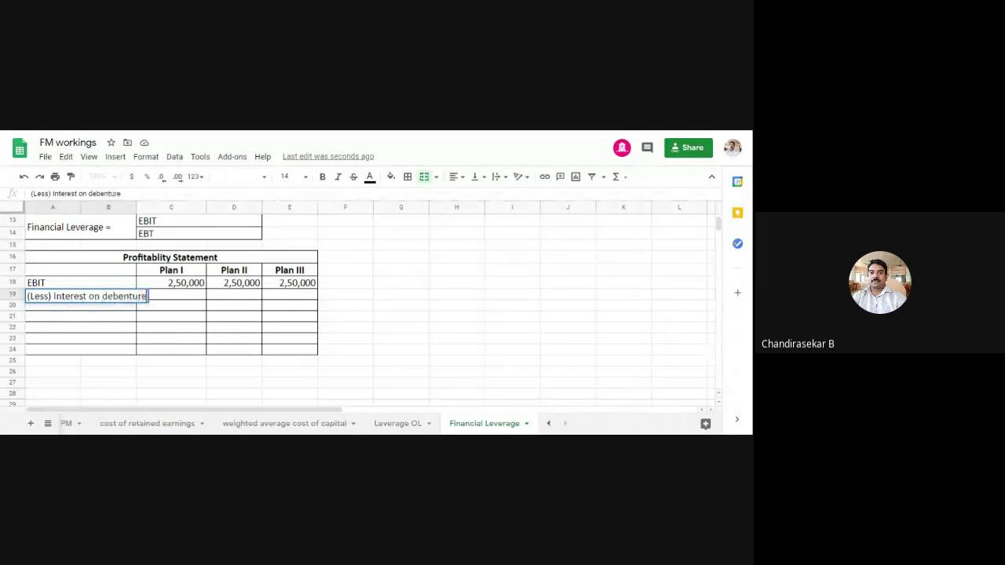
pyautogui.click(393, 307)
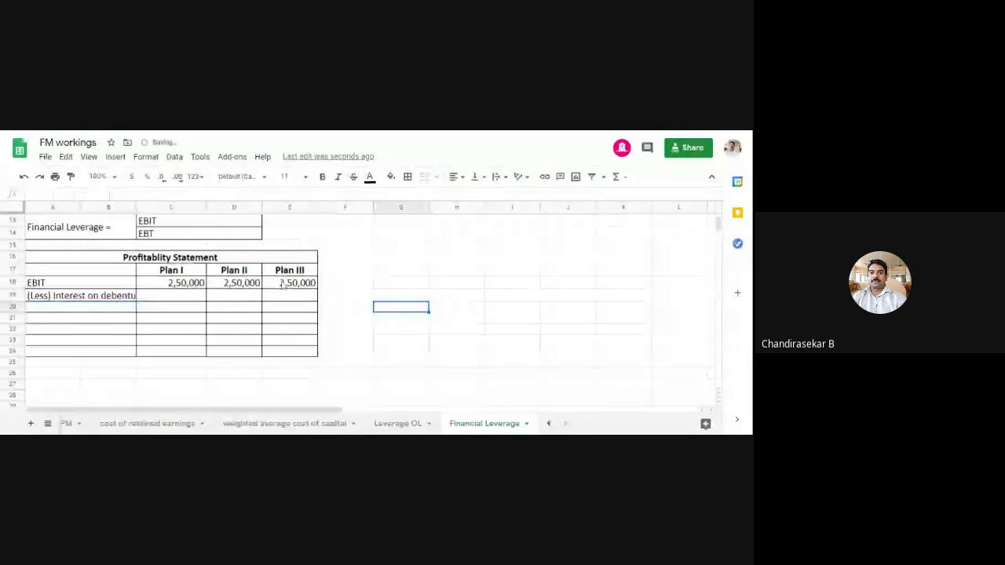
# - Widen column B enough for the full debenture interest label to fit in its merged cell
pyautogui.moveTo(135, 206); pyautogui.dragTo(194, 206)
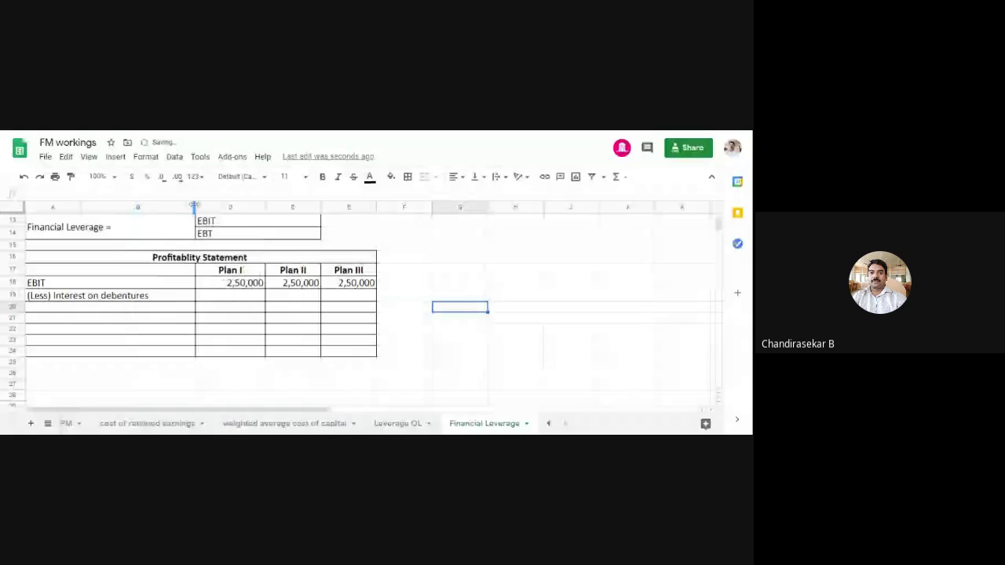
pyautogui.scroll(2, 453, 336)
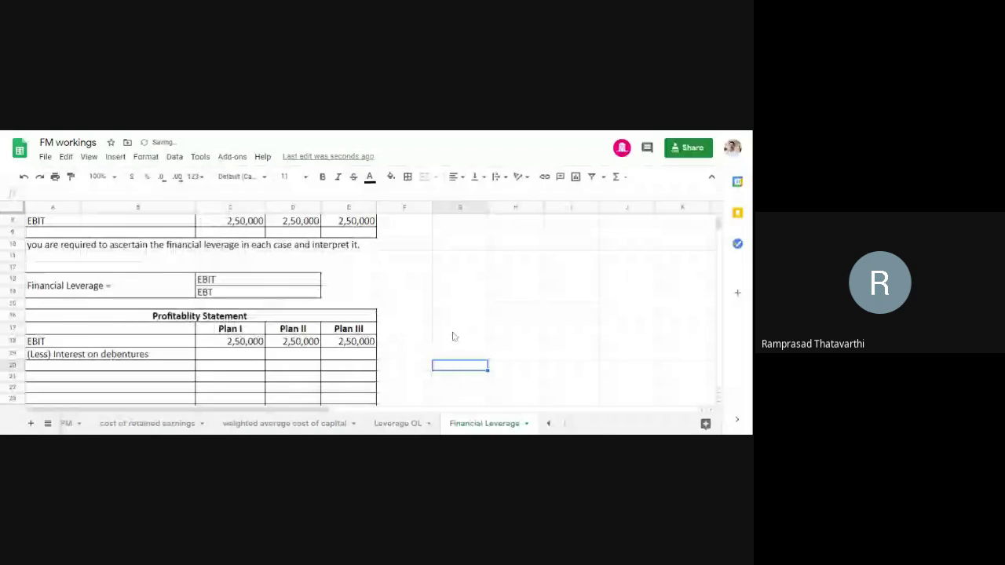
pyautogui.scroll(1, 452, 333)
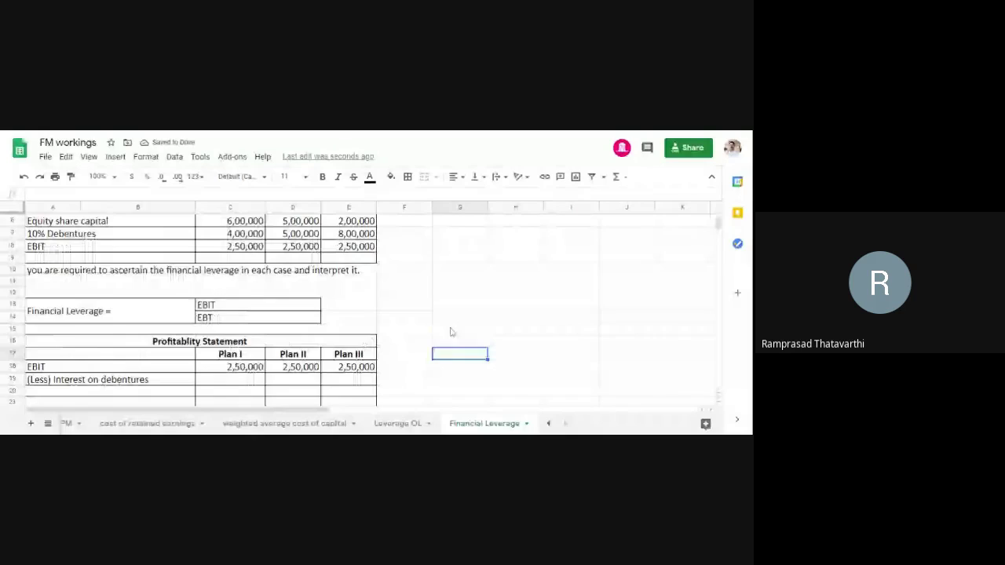
# - Enter the debenture interest for Plan I as 40,000 in C19 and for Plan II as 50,000 in D19
pyautogui.scroll(2, 448, 330)
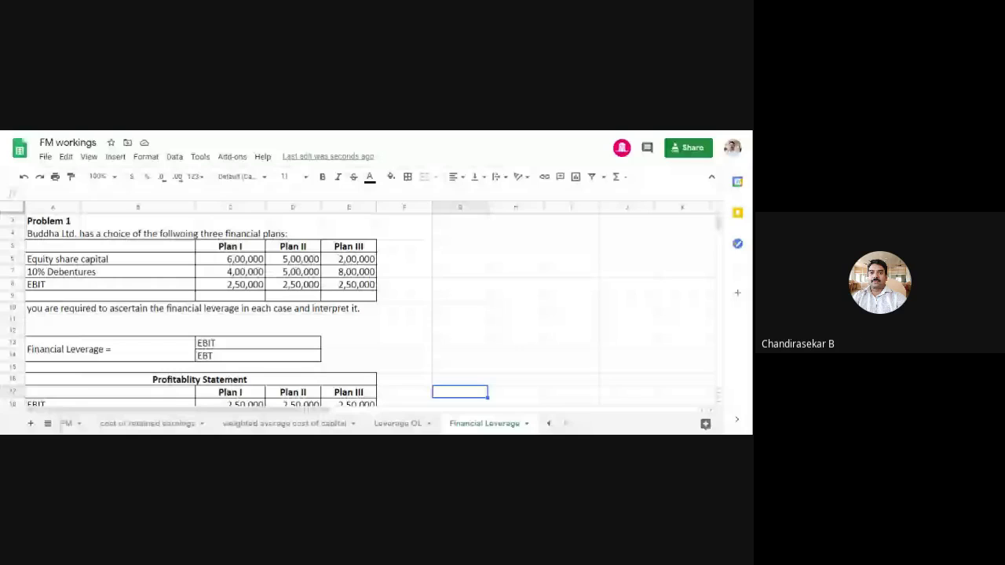
pyautogui.click(225, 274)
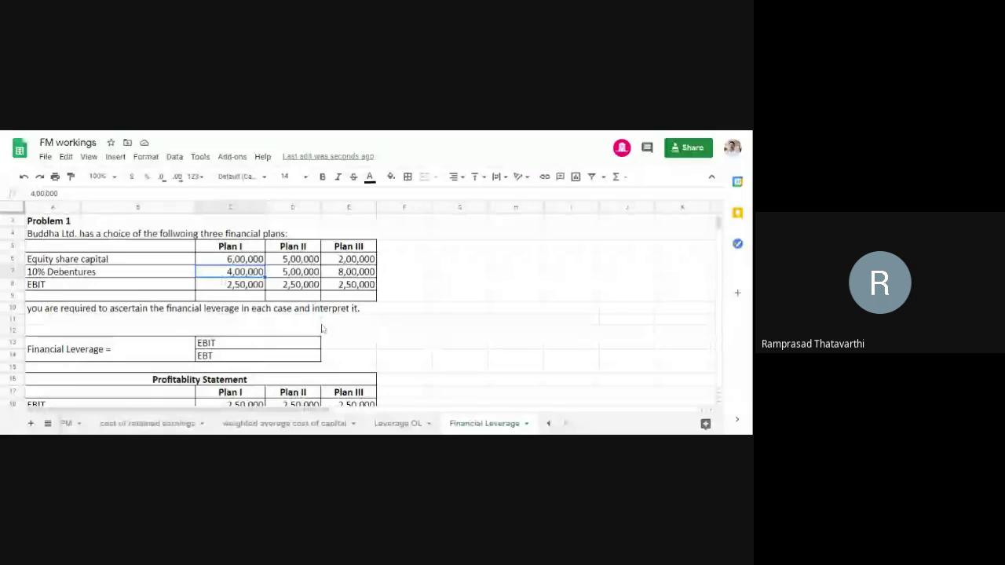
pyautogui.click(459, 343)
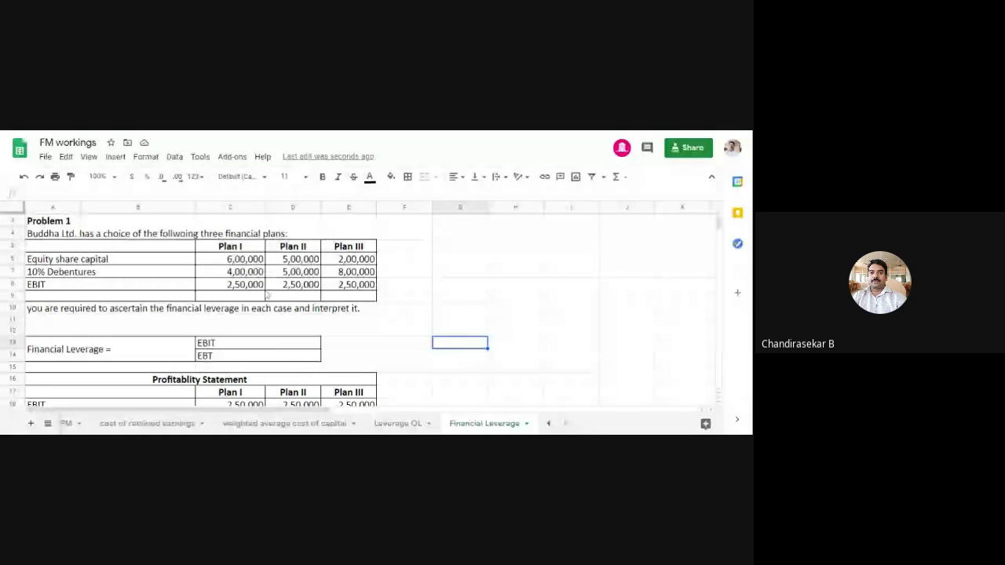
pyautogui.scroll(-2, 230, 284)
pyautogui.click(235, 359)
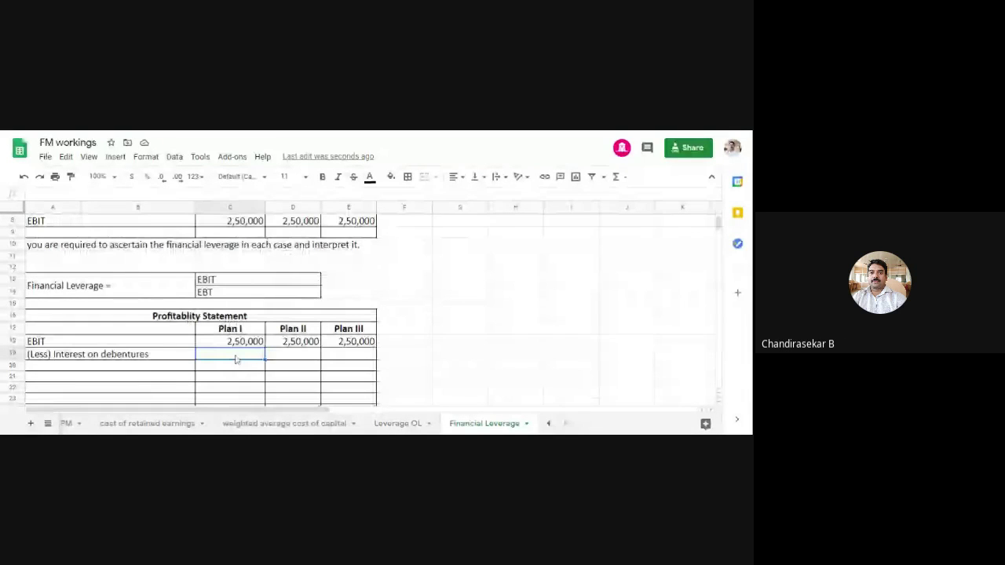
pyautogui.write('40,000')
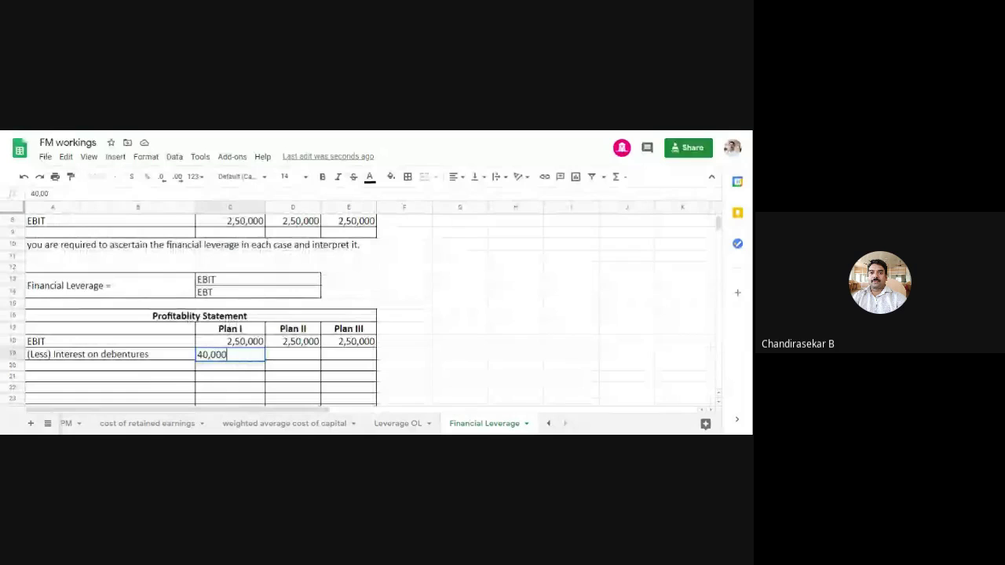
pyautogui.click(295, 359)
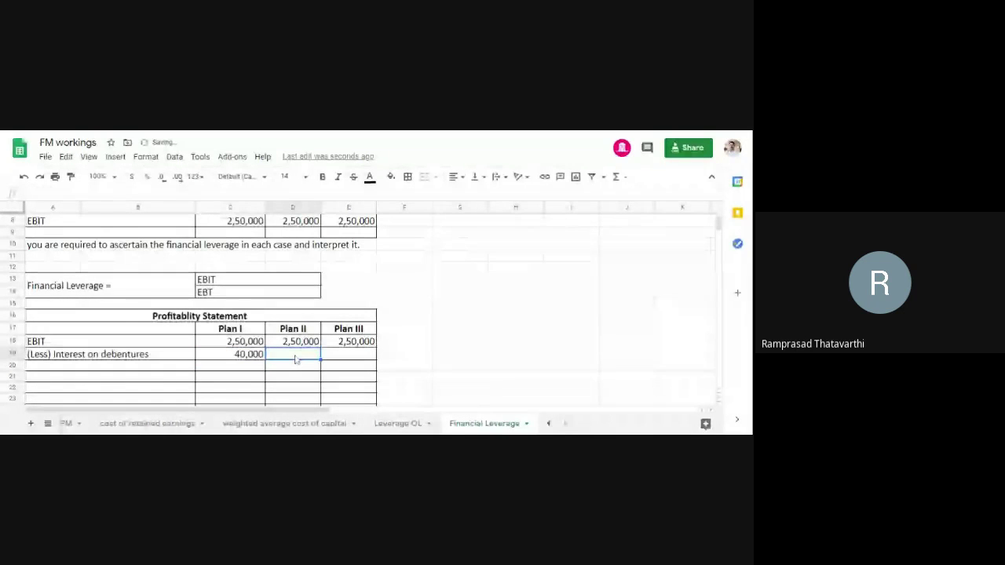
pyautogui.write('50,000')
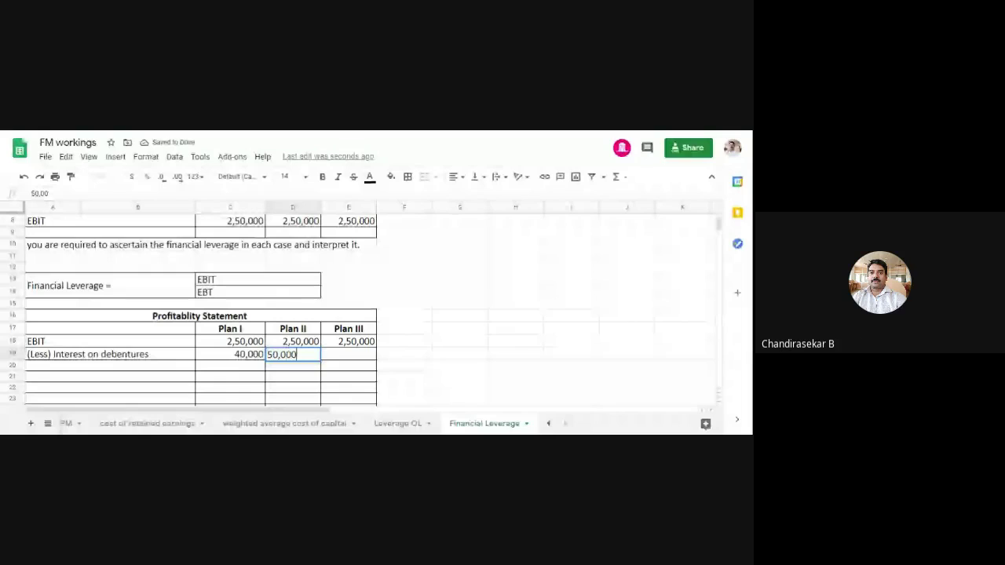
# - Extend the debenture interest label in A19 with the rate so it reads "(Less) Interest on debentures @ 10%"
pyautogui.click(167, 357)
pyautogui.write('@')
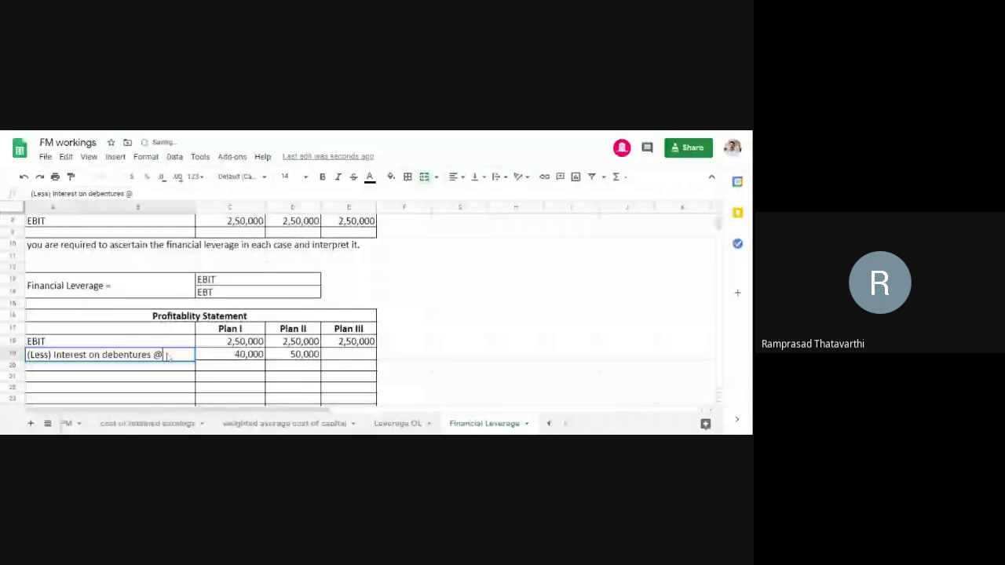
pyautogui.write(' 10%')
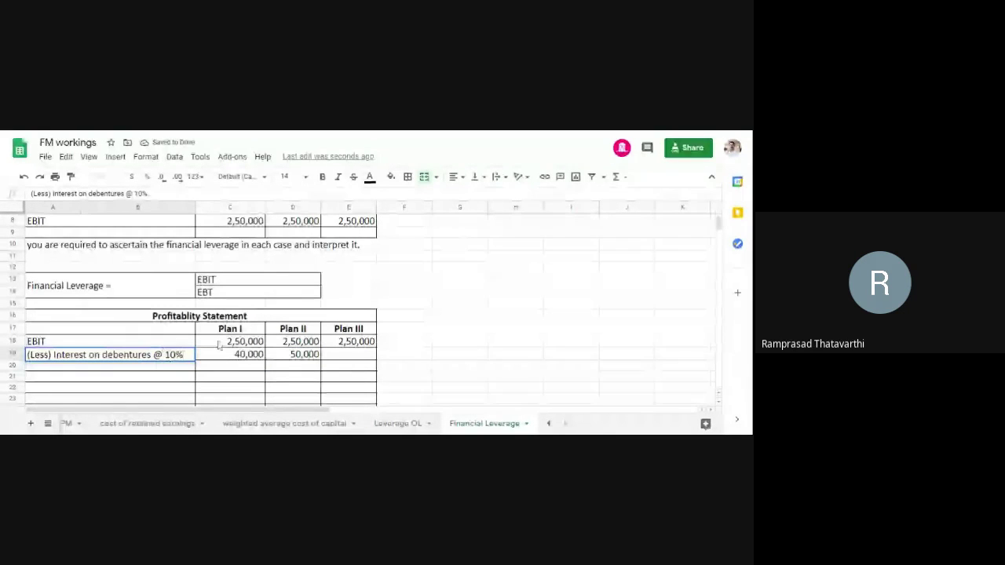
pyautogui.click(459, 341)
# - Enter 80,000 as Plan III's debenture interest in cell E19
pyautogui.click(362, 355)
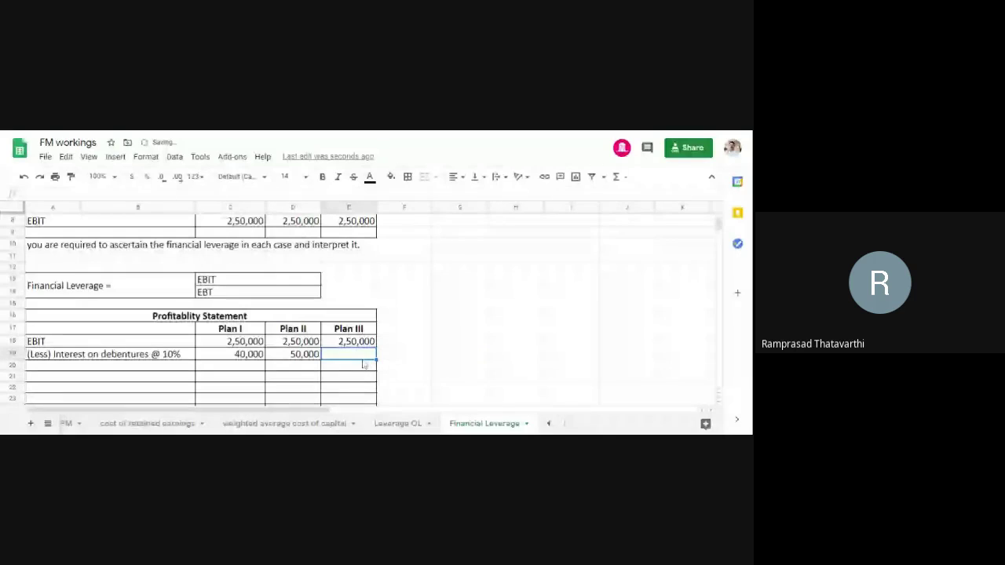
pyautogui.write('80')
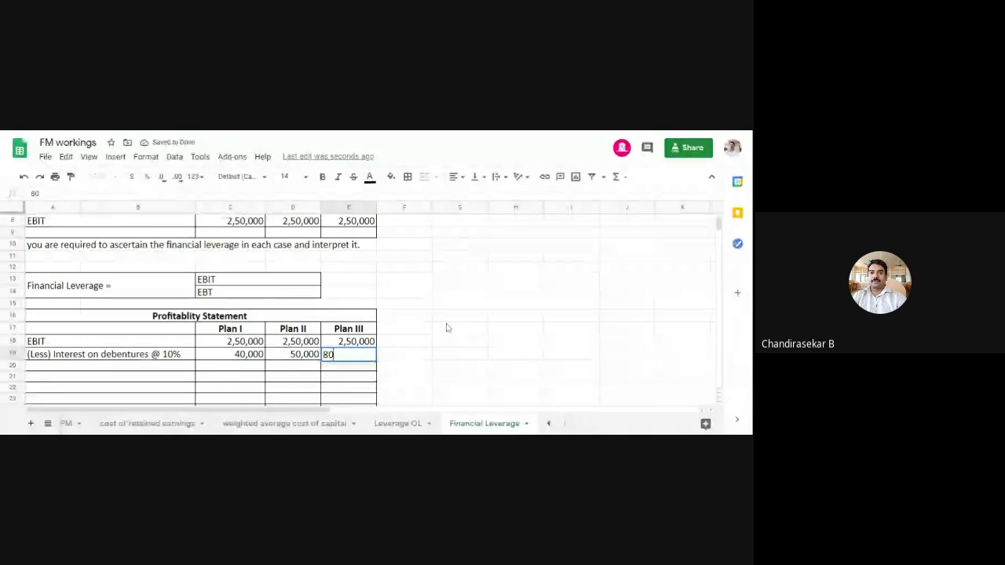
pyautogui.write(',000')
pyautogui.click(451, 316)
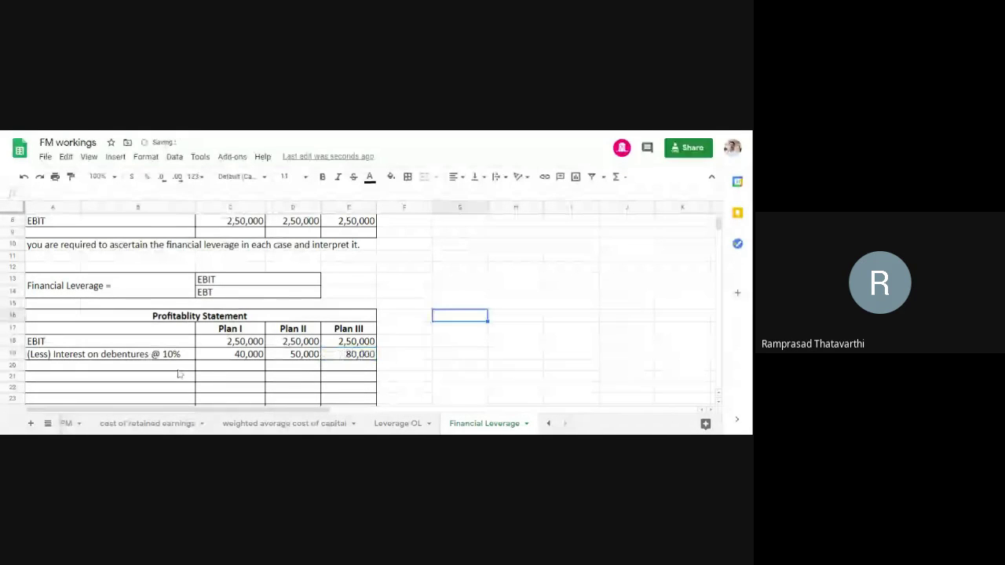
# - Add the row label "EBT" in A20 below the interest row and enter Plan I's figure of 2,10,000 in C20
pyautogui.click(174, 369)
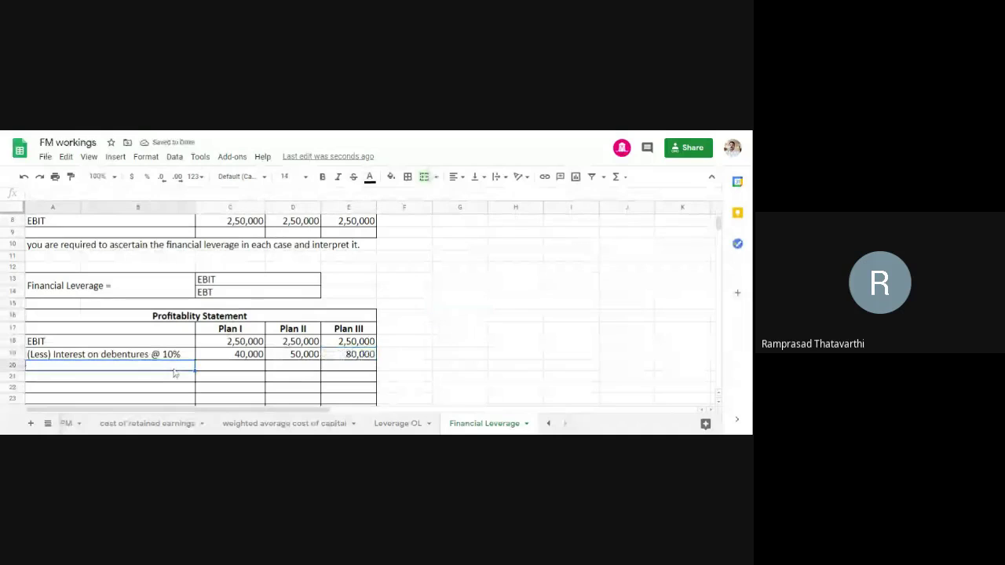
pyautogui.write('E')
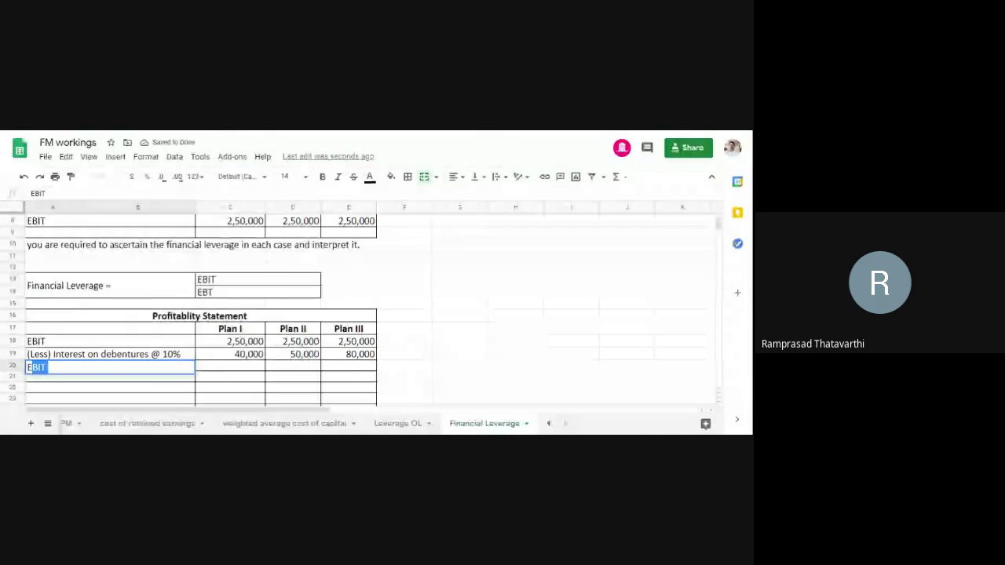
pyautogui.write('BT')
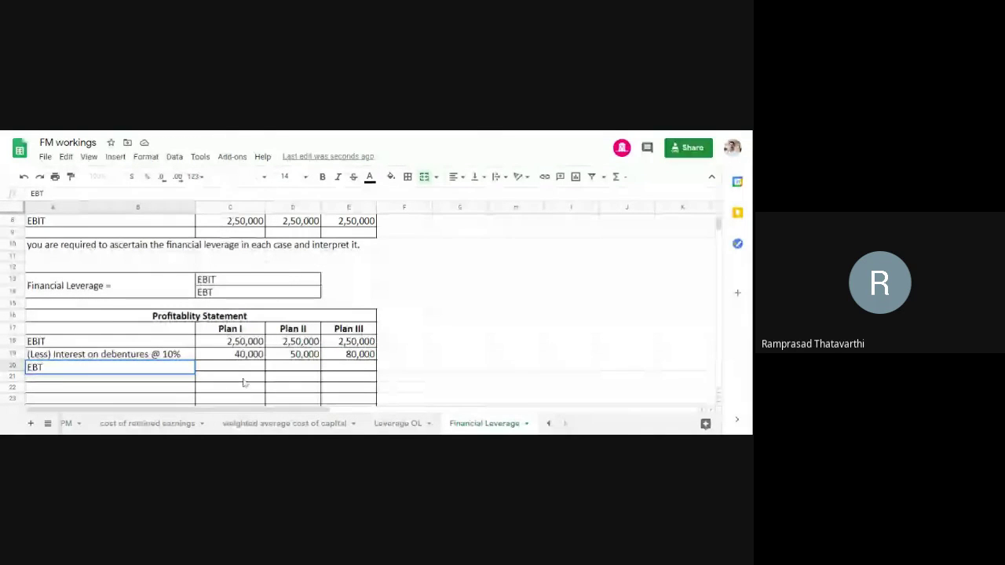
pyautogui.click(238, 367)
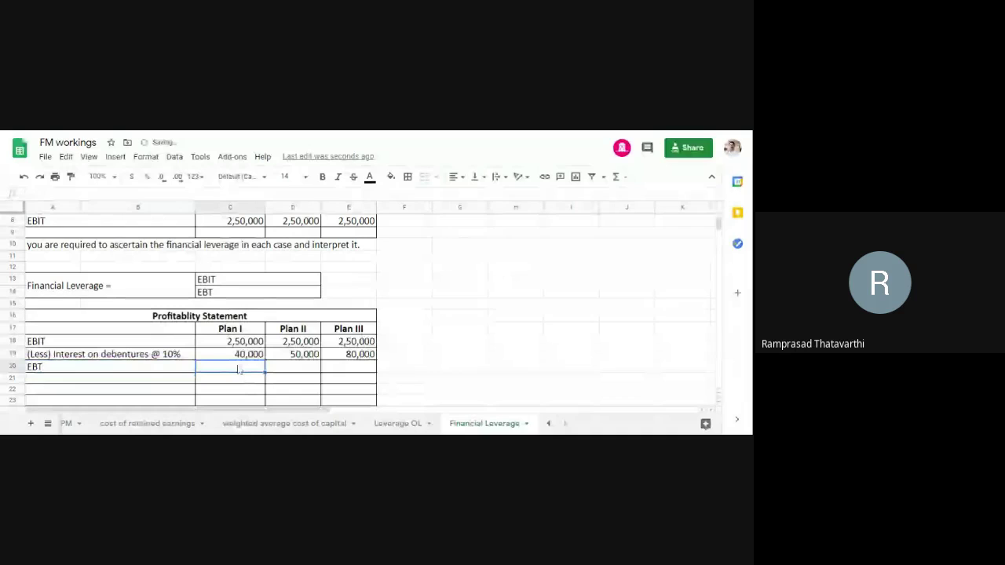
pyautogui.write('2,10,000')
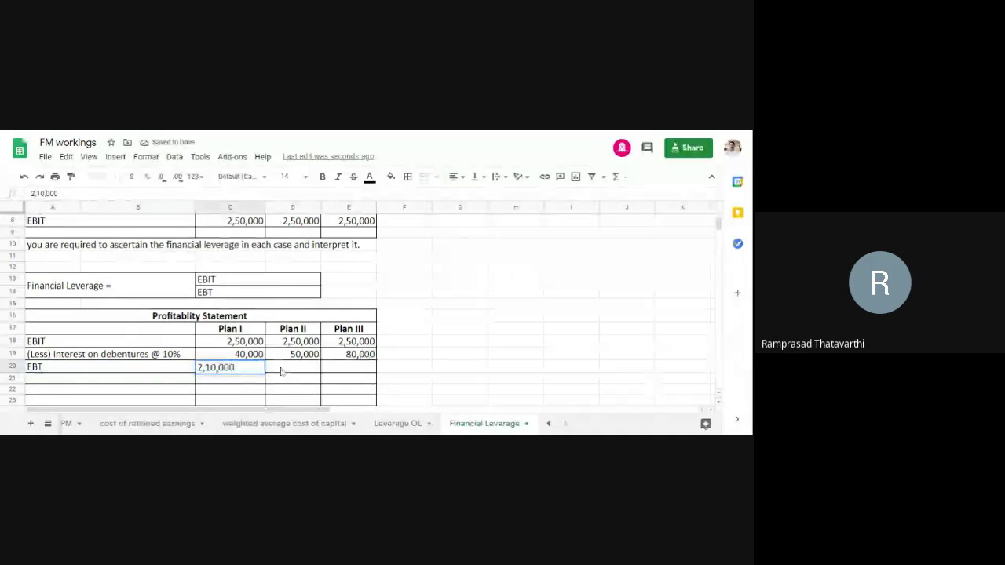
pyautogui.click(281, 370)
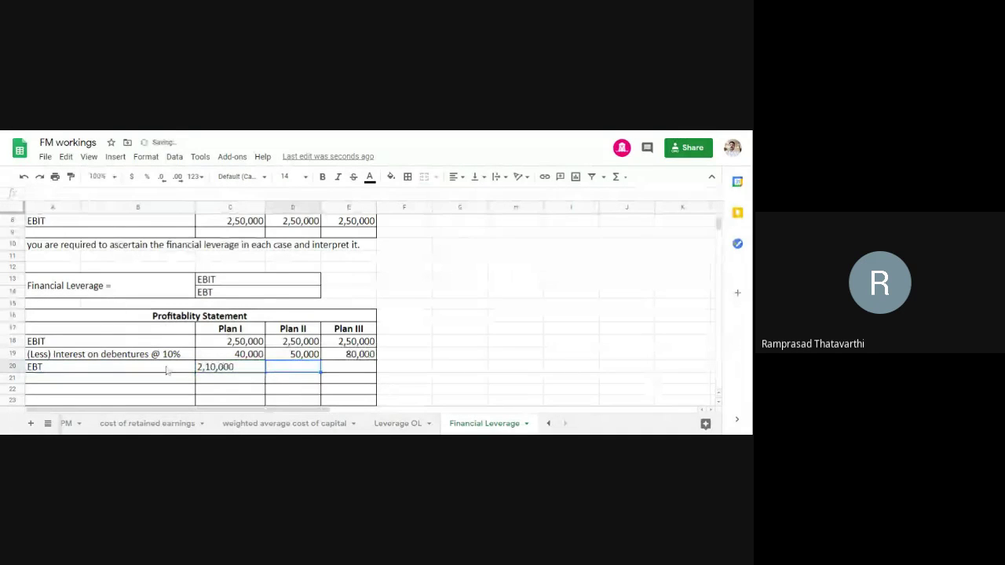
# - Make the EBT row A20:E20 bold and right-align its plan cells C20:E20
pyautogui.moveTo(166, 371); pyautogui.dragTo(365, 372)
pyautogui.hotkey('ctrl', 'b')
pyautogui.click(480, 318)
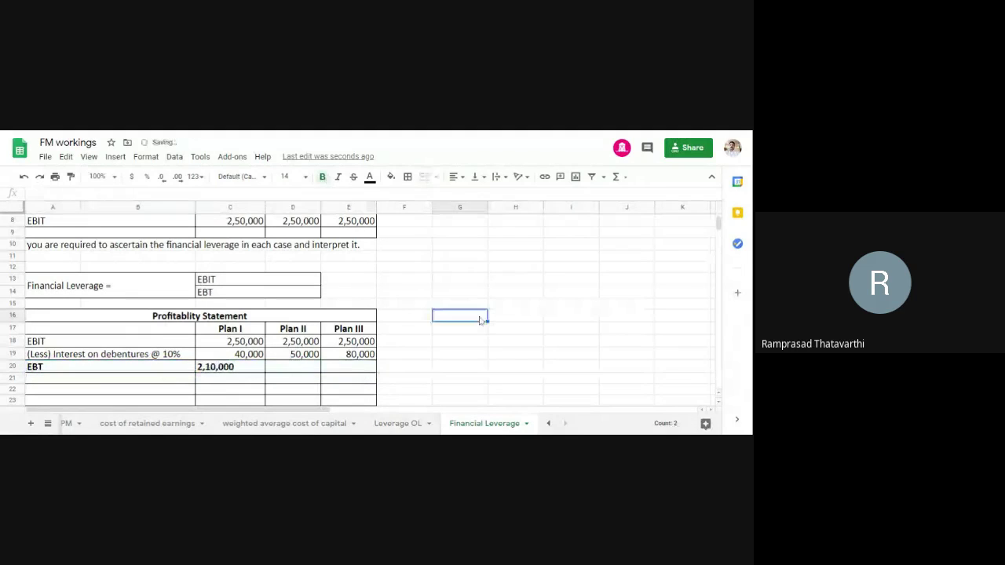
pyautogui.moveTo(226, 367); pyautogui.dragTo(353, 376)
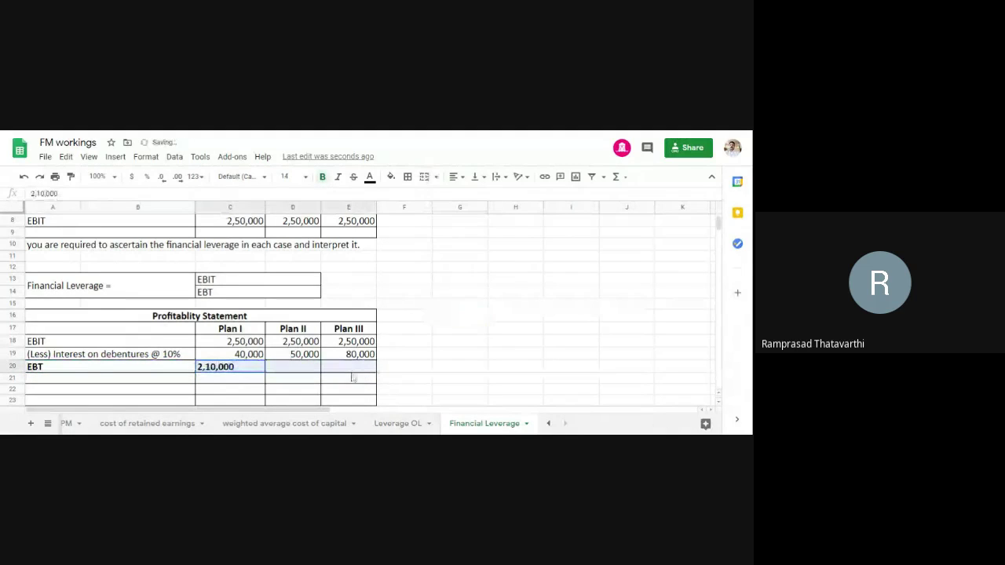
pyautogui.click(455, 176)
pyautogui.click(481, 197)
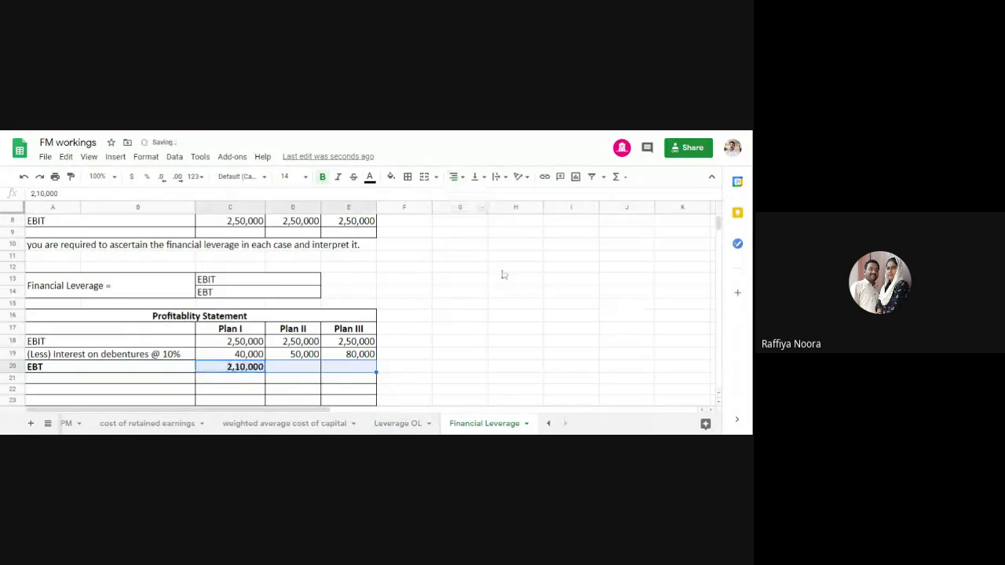
# - Enter the EBT figures 2,00,000 for Plan II in D20 and 1,70,000 for Plan III in E20
pyautogui.click(299, 367)
pyautogui.write('2,00,000')
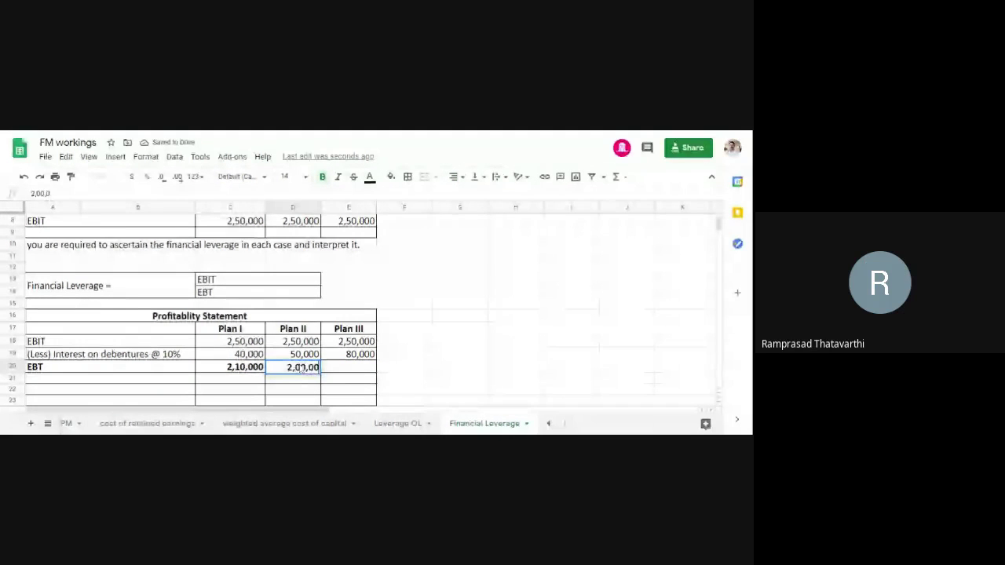
pyautogui.click(363, 372)
pyautogui.write('1,70')
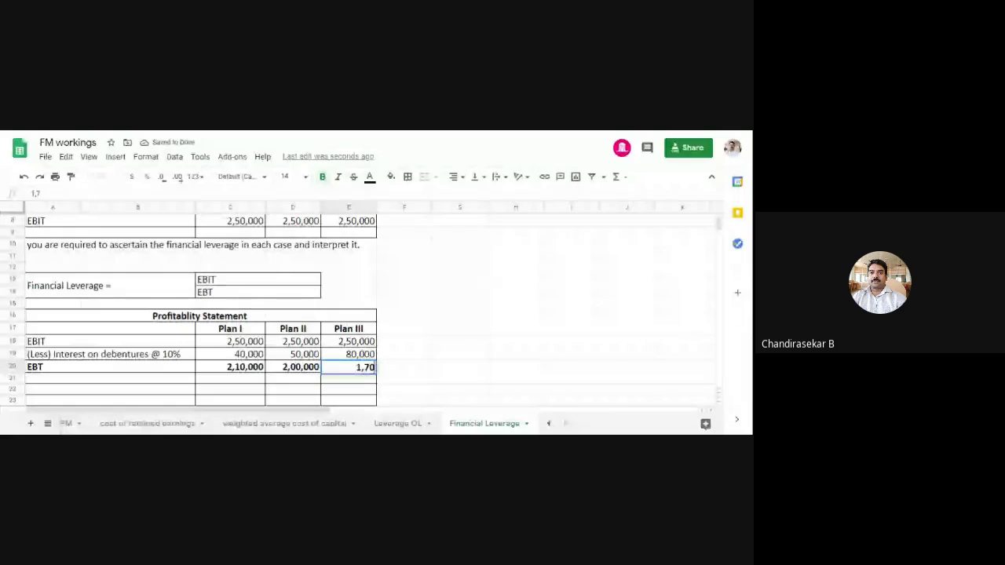
pyautogui.write(',000')
pyautogui.click(454, 346)
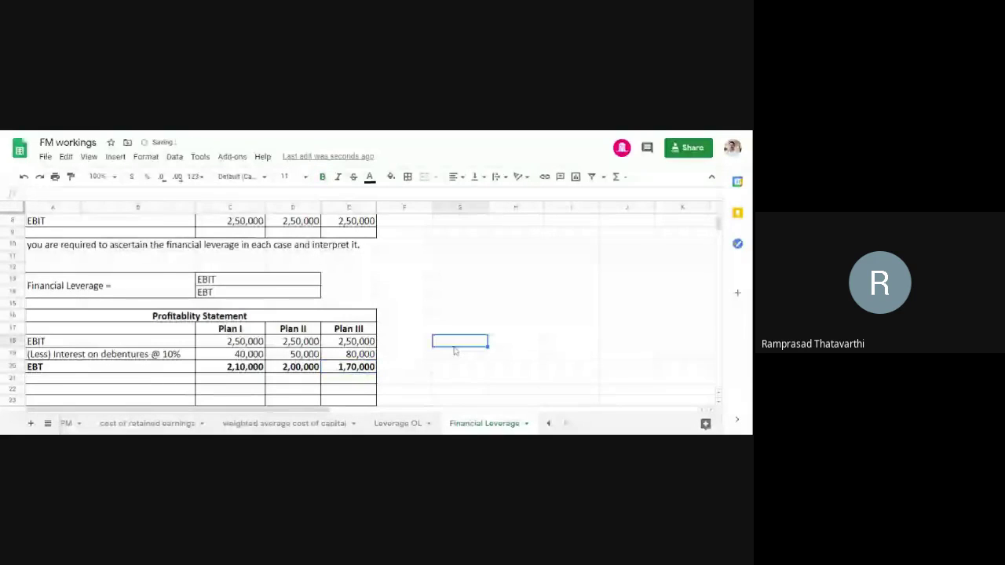
# - Enter the row label "Financial Leverage" in cell A22, leaving one blank row below EBT
pyautogui.scroll(-1, 439, 353)
pyautogui.click(98, 368)
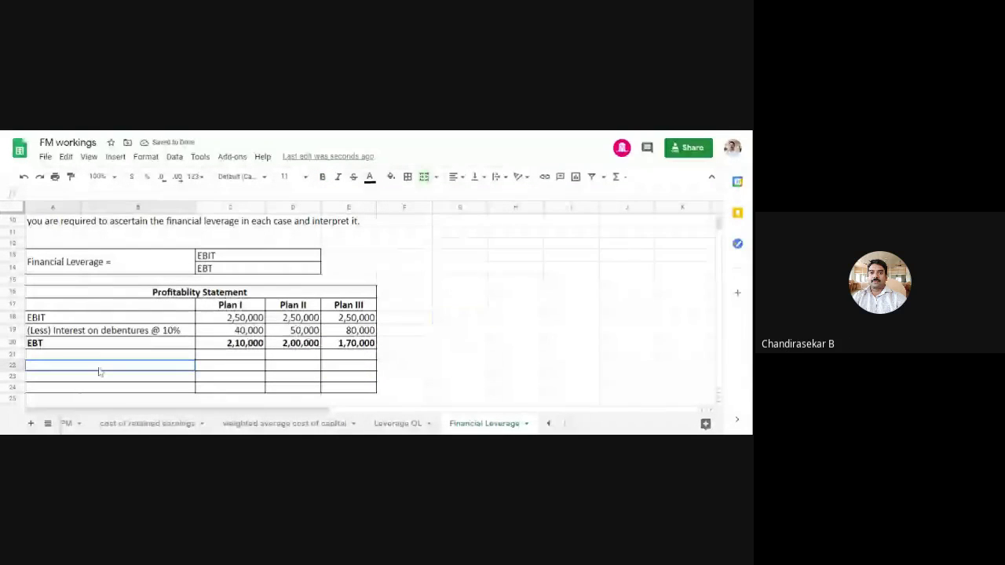
pyautogui.scroll(1, 125, 315)
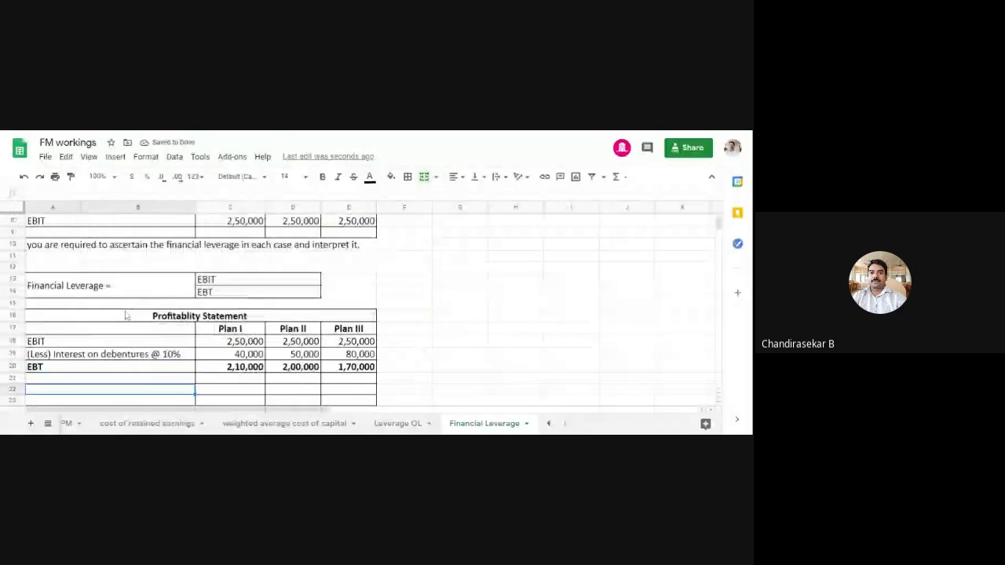
pyautogui.scroll(-1, 94, 369)
pyautogui.write('F')
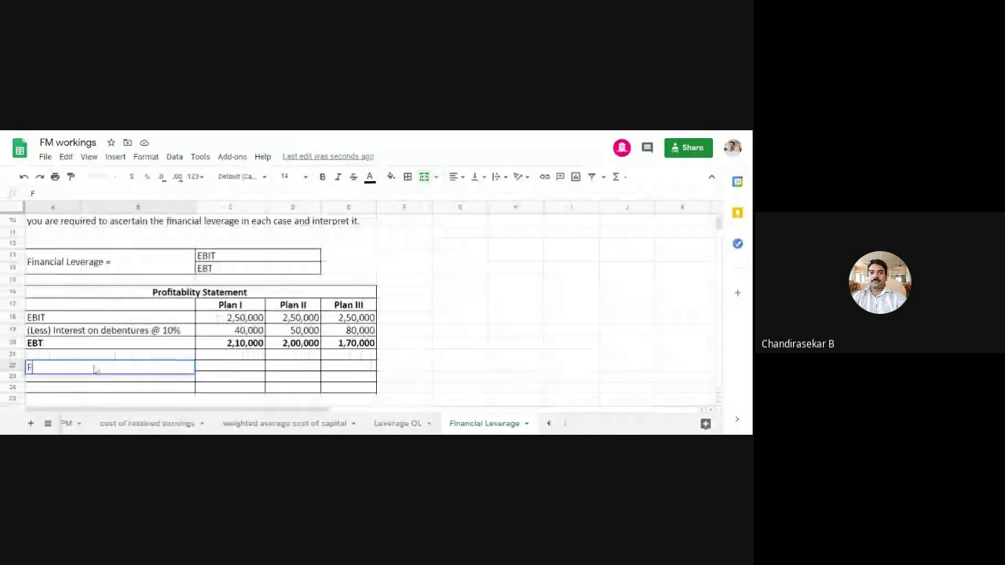
pyautogui.write('inancial Leve')
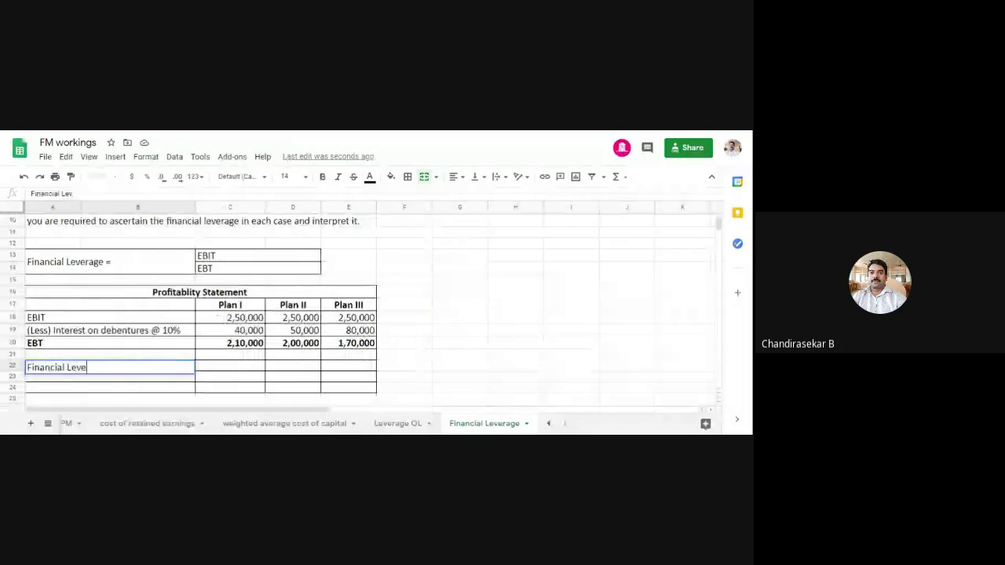
pyautogui.write('rage')
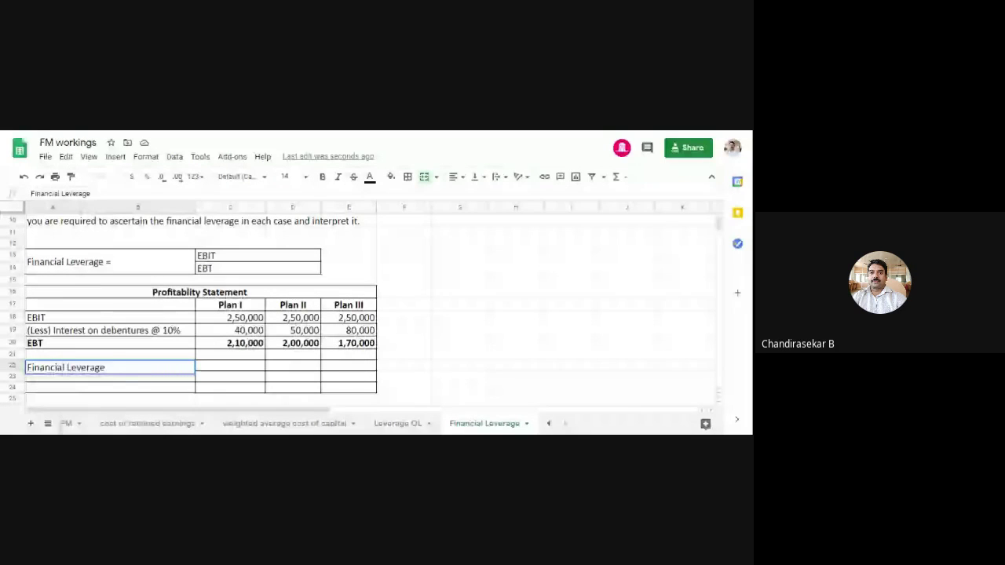
# - Set out Plan I's financial leverage ratio with EBIT 2,50,000 in C22 above EBT 2,10,000 in C23
pyautogui.click(244, 374)
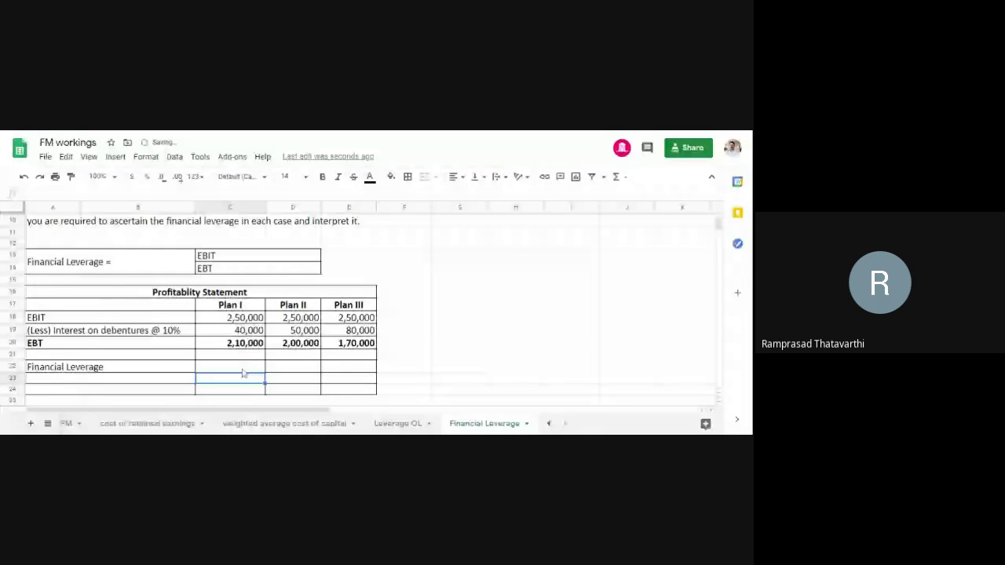
pyautogui.press('Up')
pyautogui.write('2')
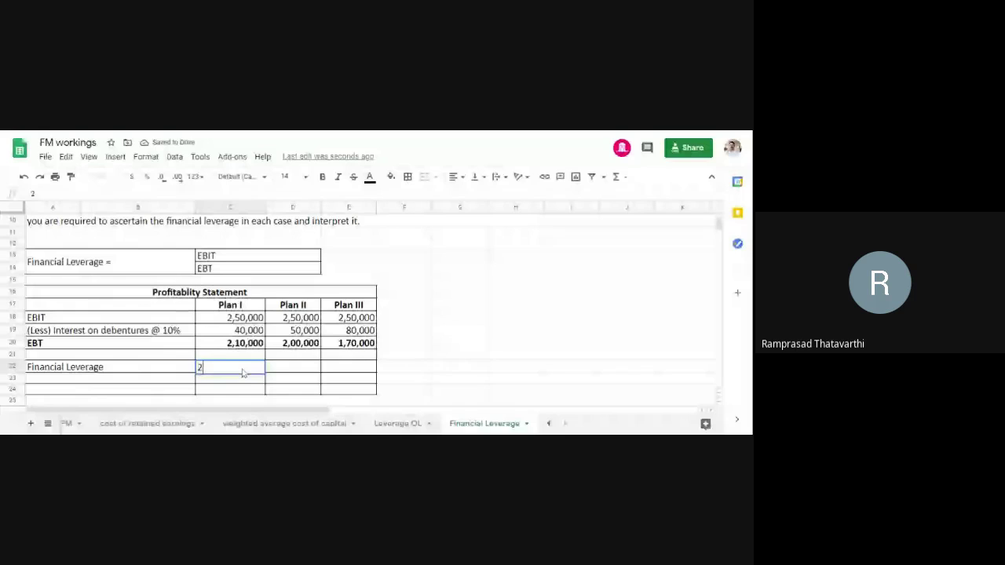
pyautogui.write(',50,000')
pyautogui.press('Return')
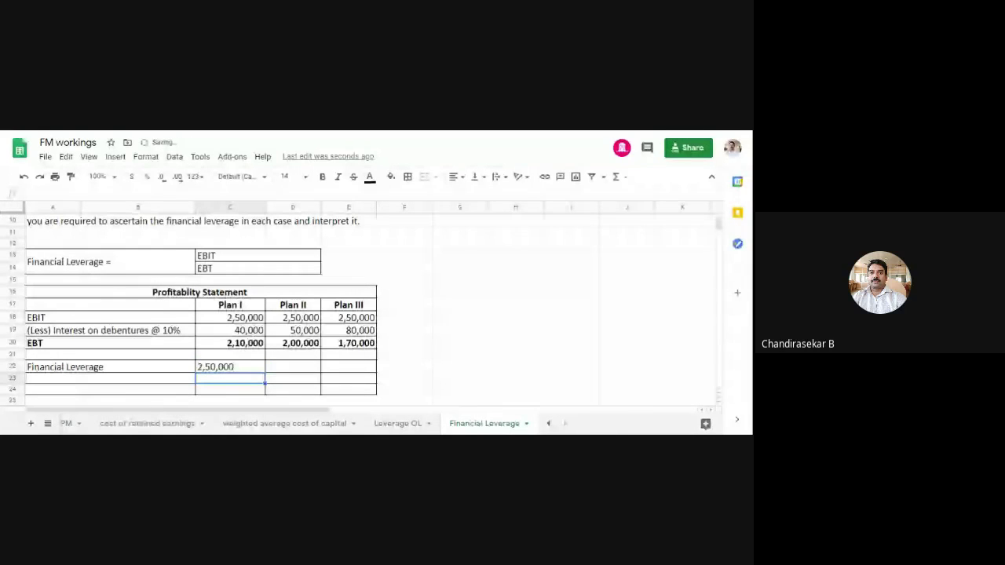
pyautogui.write('2,10,0')
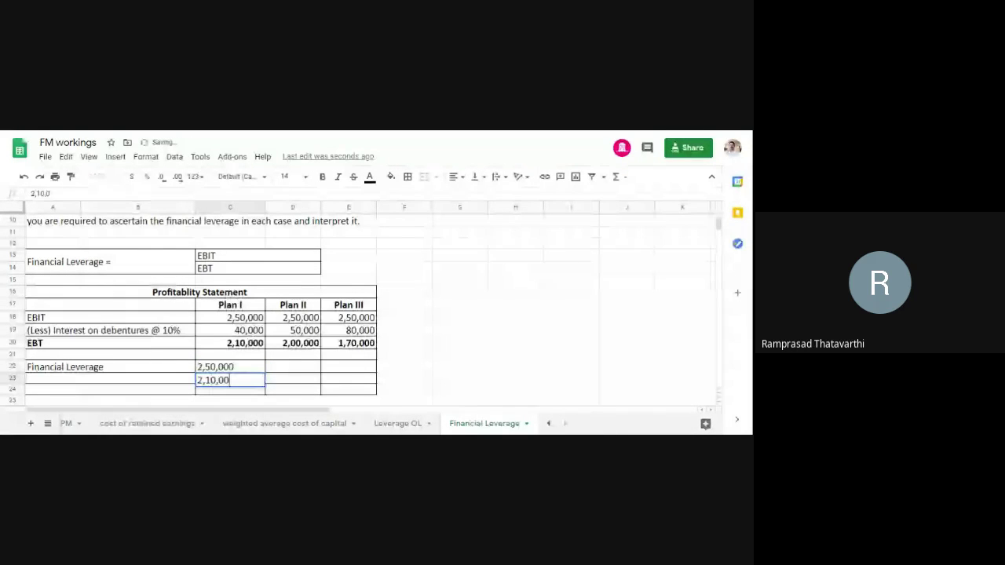
pyautogui.write('0')
# - Set out Plan II's financial leverage ratio with EBIT 2,50,000 in D22 above EBT 2,00,000 in D23
pyautogui.click(290, 369)
pyautogui.write('2')
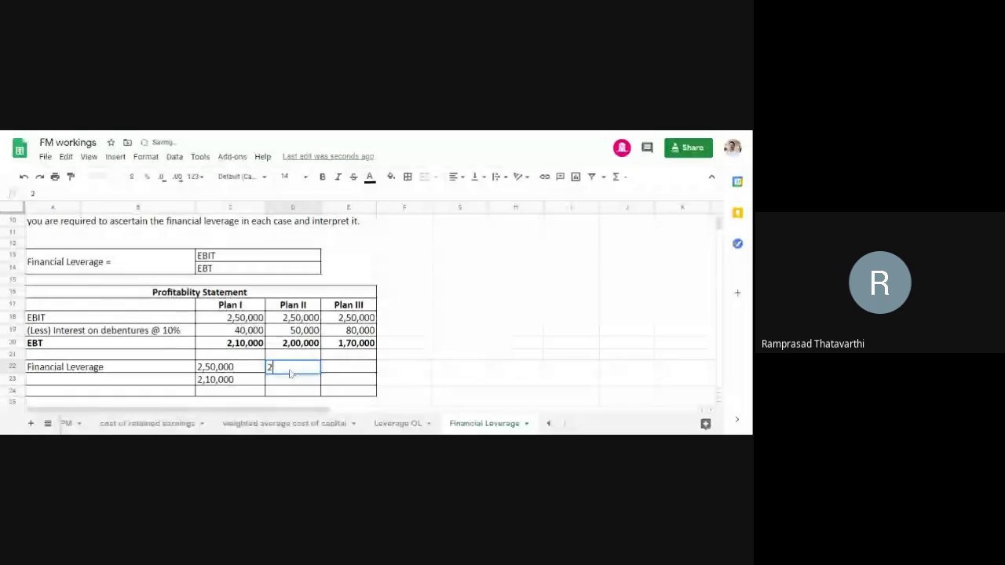
pyautogui.write(',50,000')
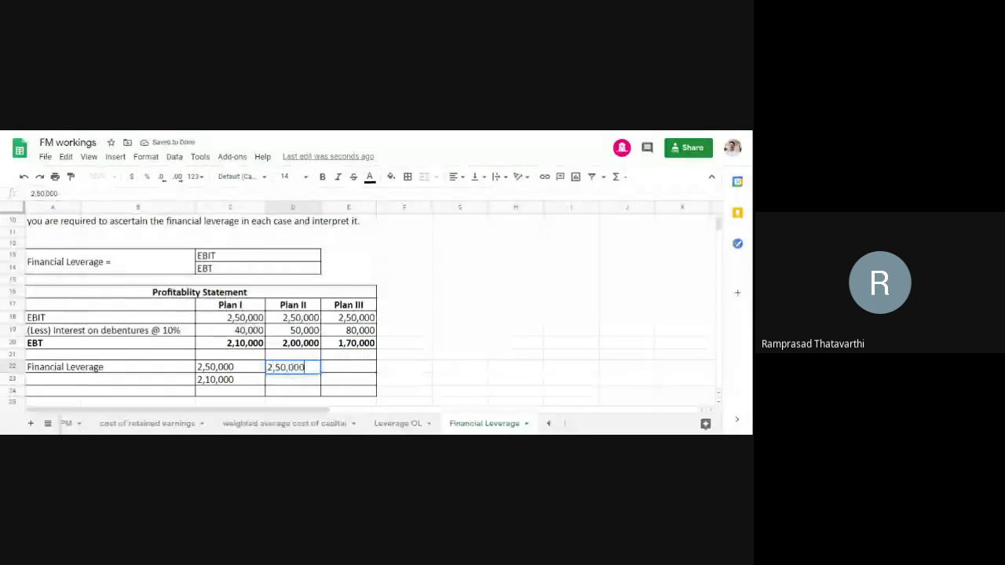
pyautogui.press('Return')
pyautogui.write('2,00,000')
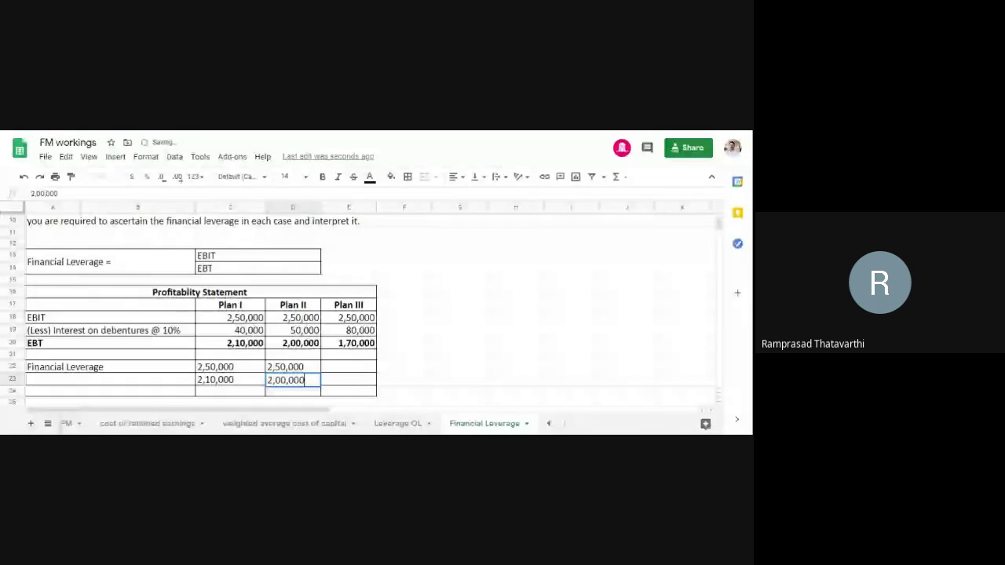
# - Set out Plan III's financial leverage ratio with EBIT 2,50,000 in E22 above EBT 1,70,000 in E23
pyautogui.click(350, 369)
pyautogui.write('2,50,000')
pyautogui.press('Return')
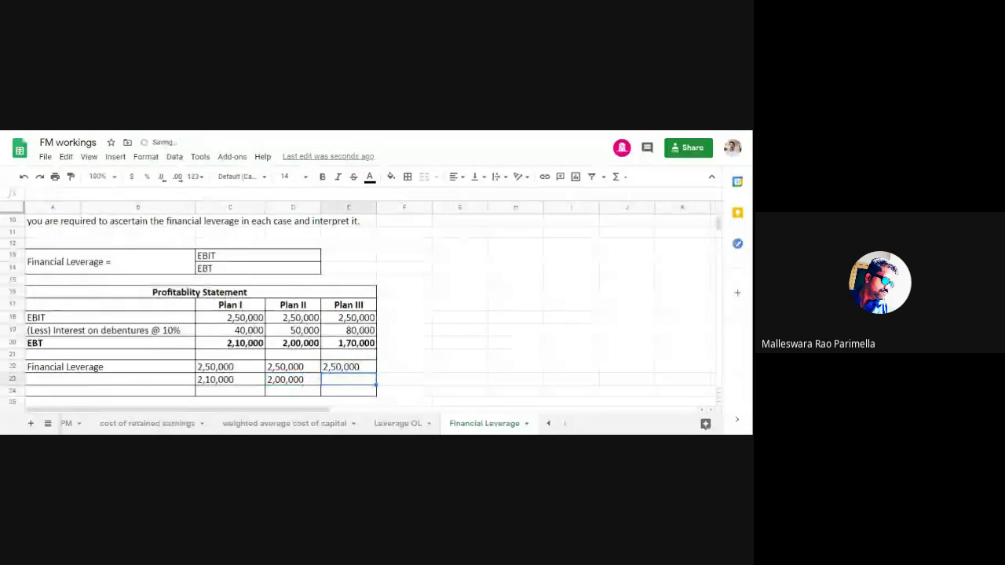
pyautogui.write('1,70,0')
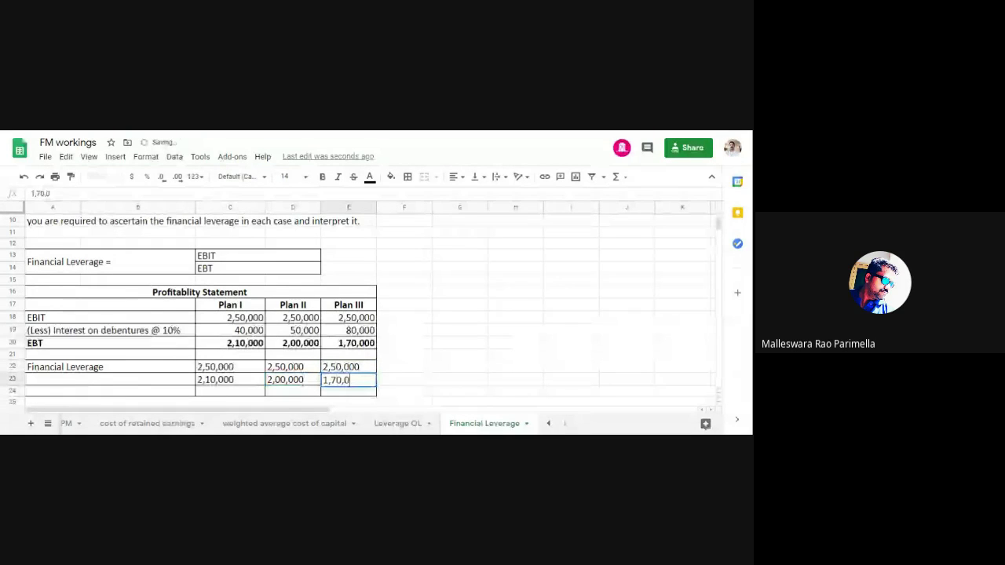
pyautogui.write('00')
pyautogui.press('Tab')
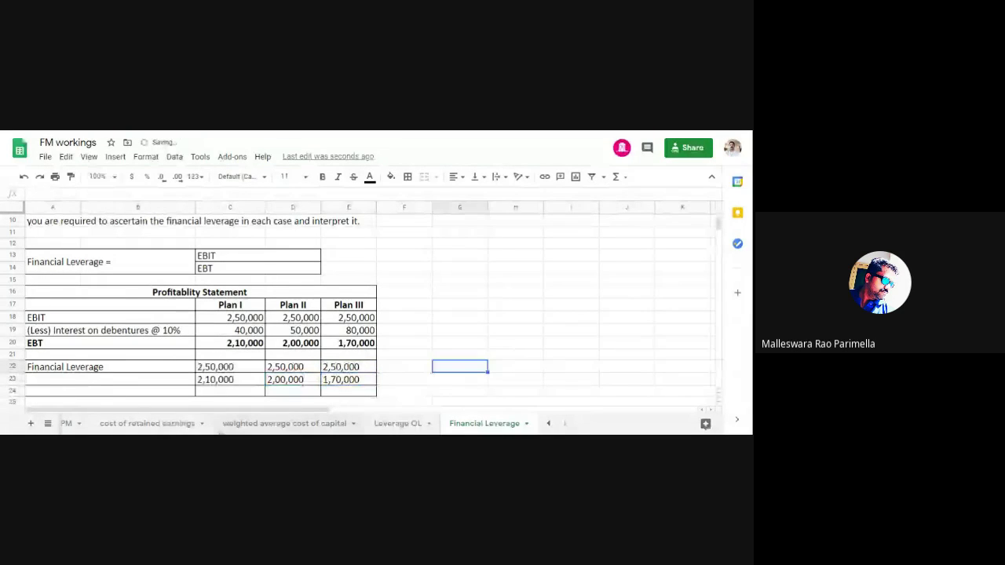
# - Enter the financial leverage results in row 24: 1.19 for Plan I, 1.25 for Plan II and 1.47 for Plan III
pyautogui.click(233, 398)
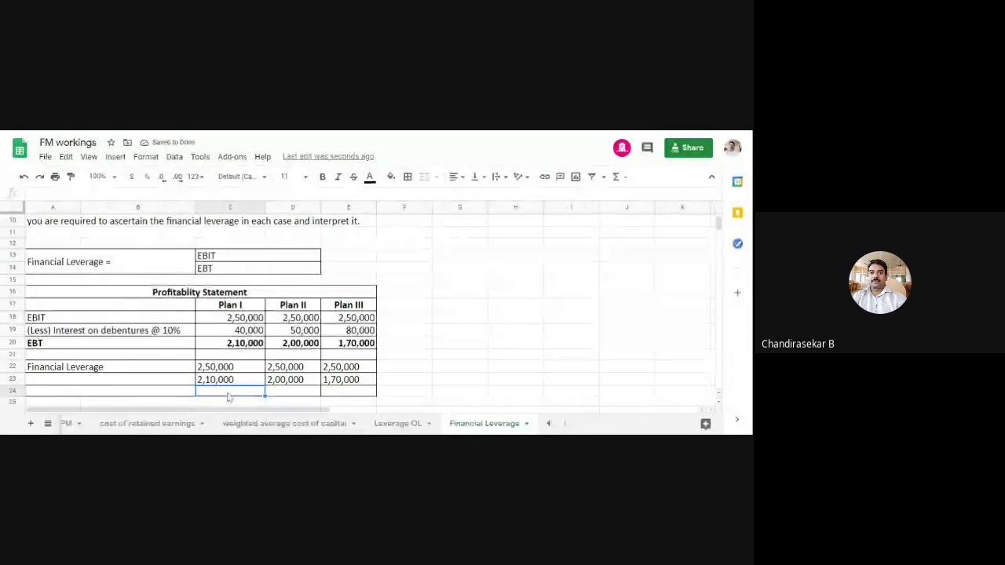
pyautogui.write('1.19')
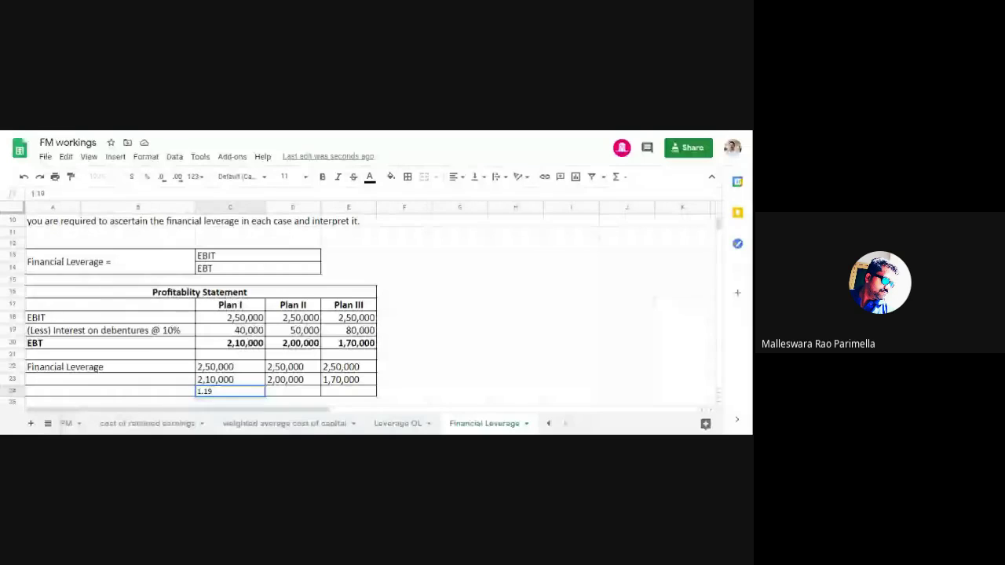
pyautogui.click(300, 386)
pyautogui.write('1.25')
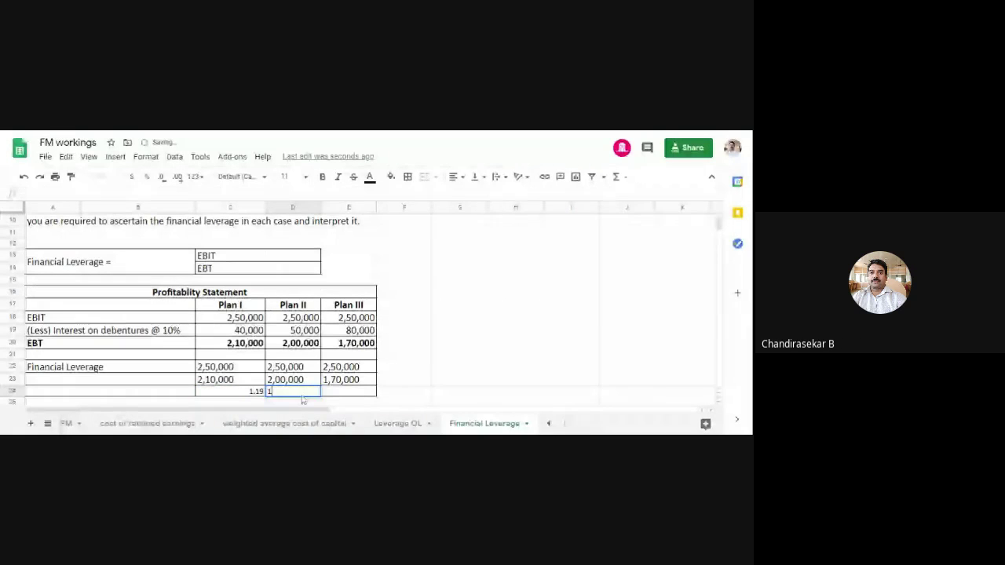
pyautogui.click(365, 391)
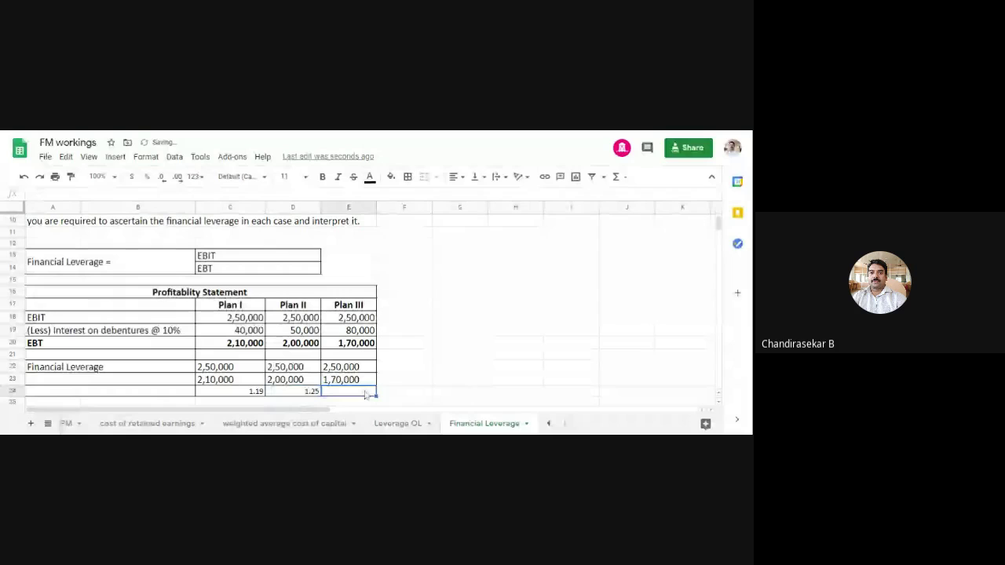
pyautogui.write('1.47')
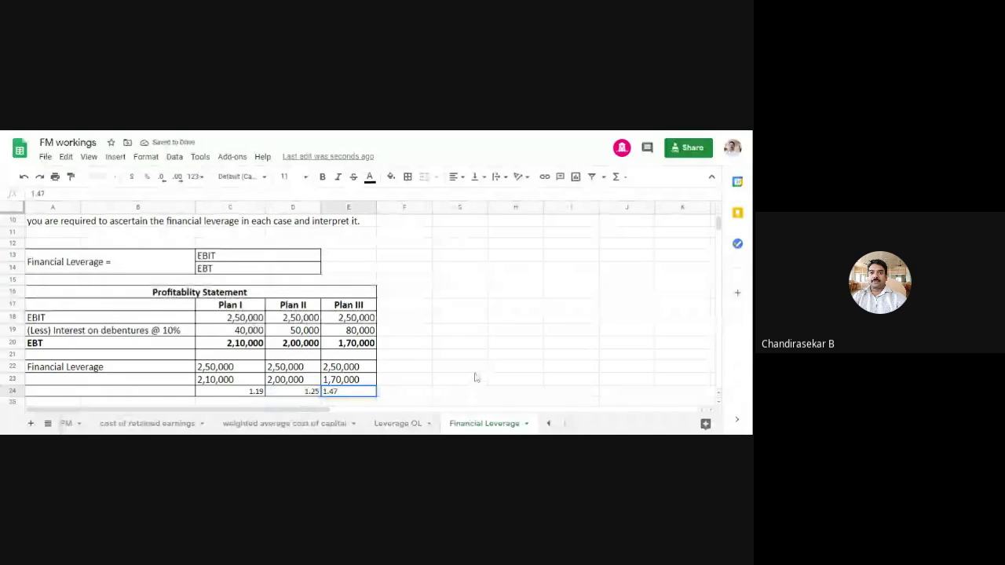
# - Make the leverage results in C24:E24 bold and set their font size to 14
pyautogui.moveTo(229, 391); pyautogui.dragTo(334, 398)
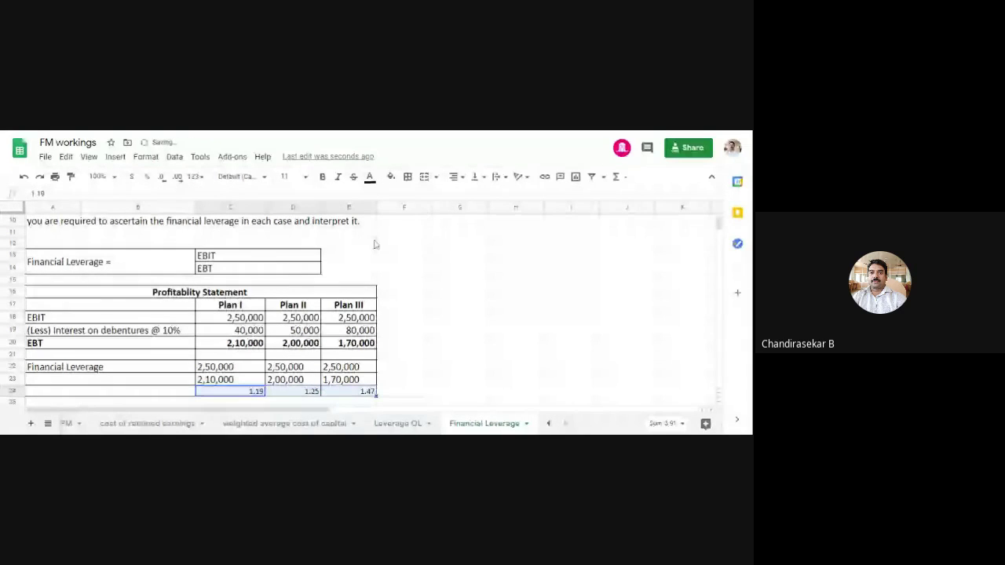
pyautogui.click(306, 178)
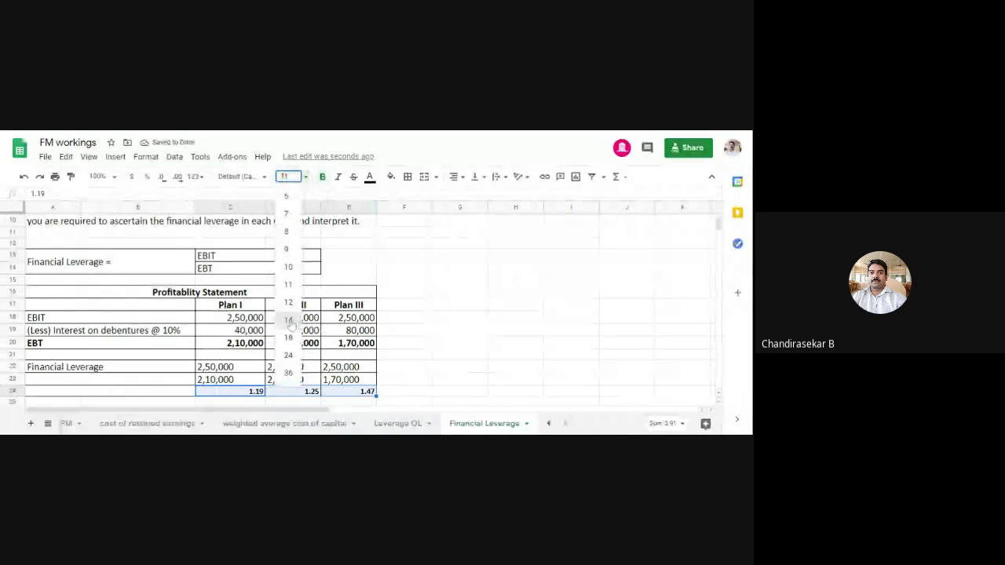
pyautogui.click(290, 322)
pyautogui.click(515, 329)
# - Enter the row label "Financial Leverage" in cell A24 beside the leverage results
pyautogui.scroll(-1, 720, 404)
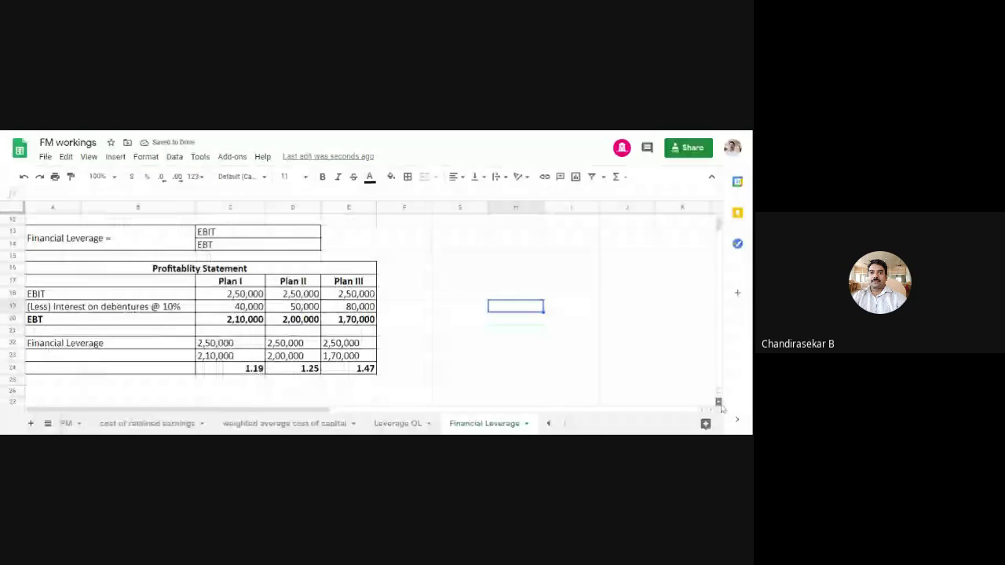
pyautogui.scroll(-1, 720, 405)
pyautogui.click(118, 361)
pyautogui.write('F')
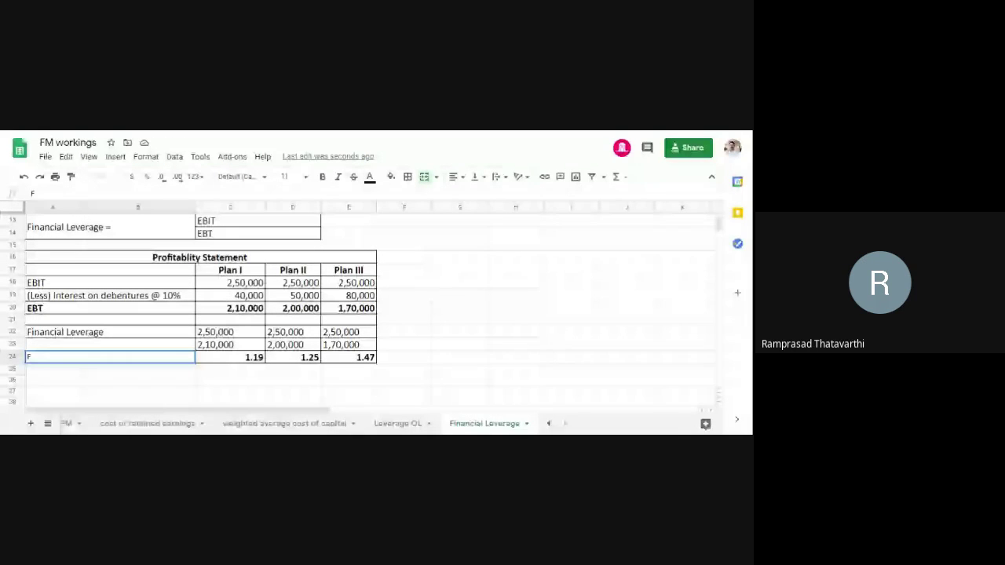
pyautogui.write('inancial')
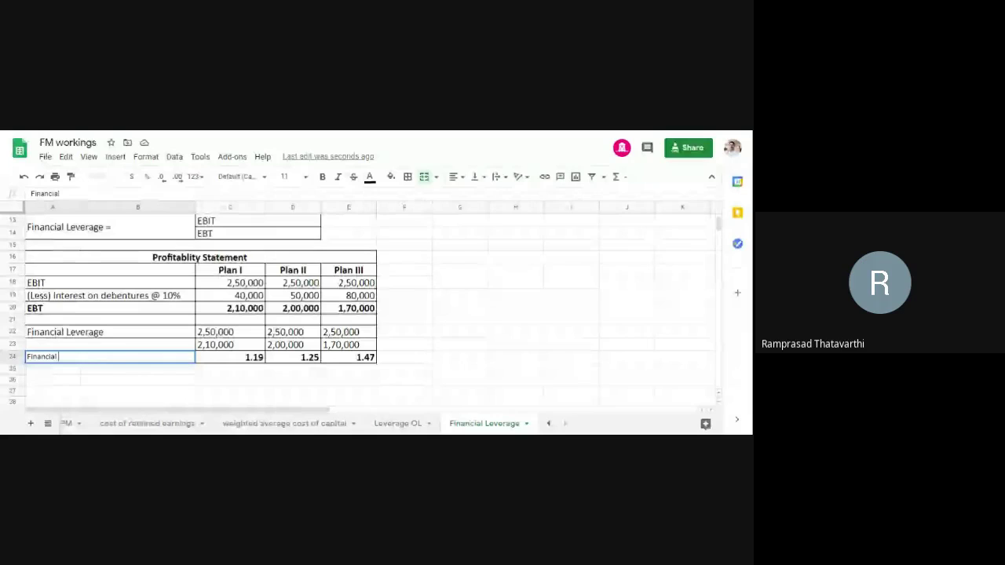
pyautogui.write('L')
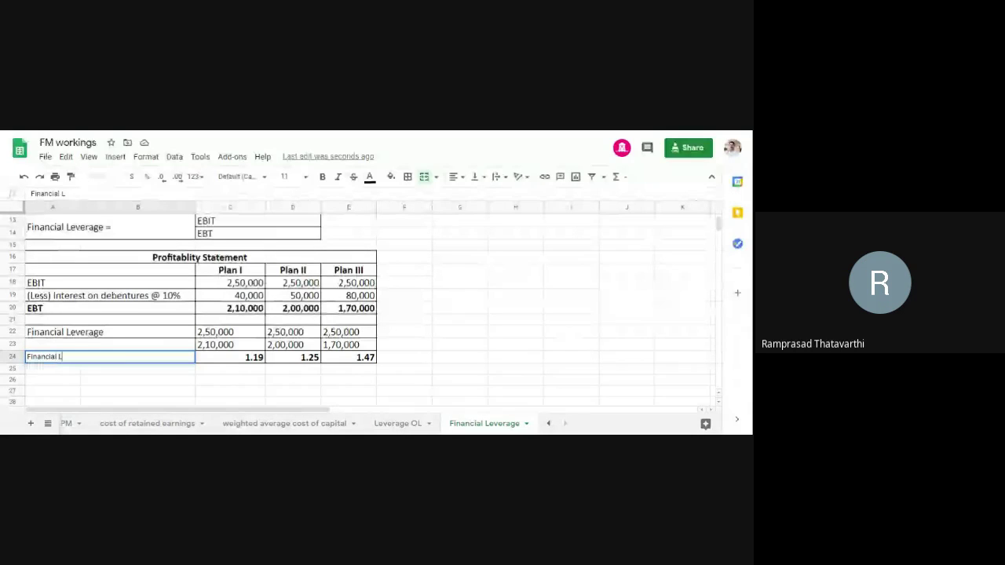
pyautogui.write('everage')
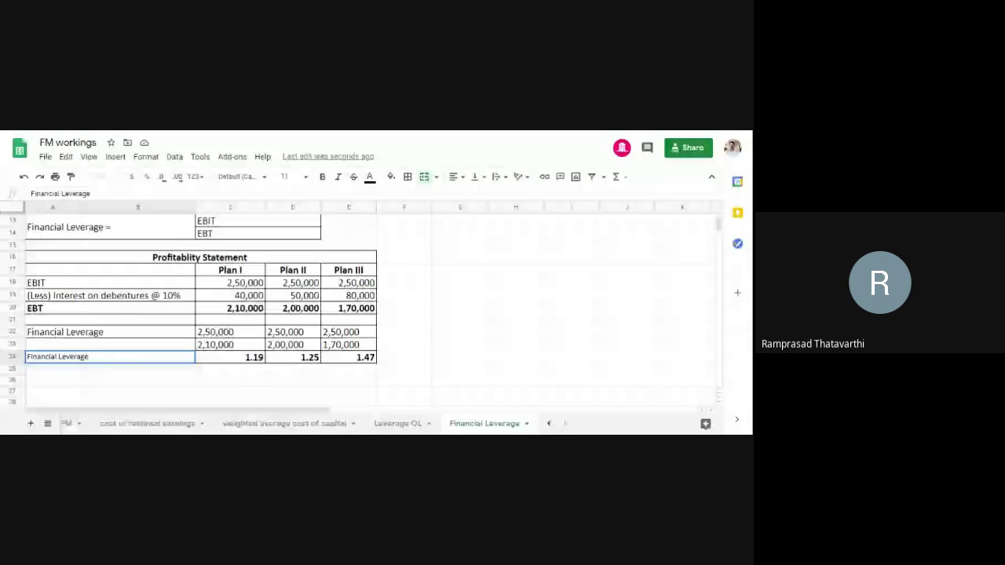
pyautogui.click(125, 392)
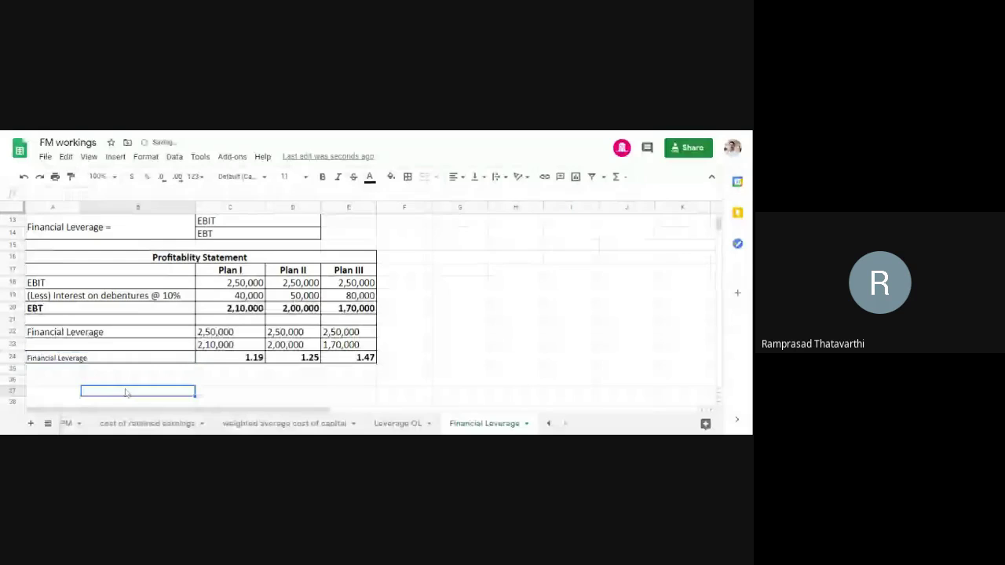
# - Set the font size of the "Financial Leverage" label in A24 to 14
pyautogui.click(118, 358)
pyautogui.click(304, 176)
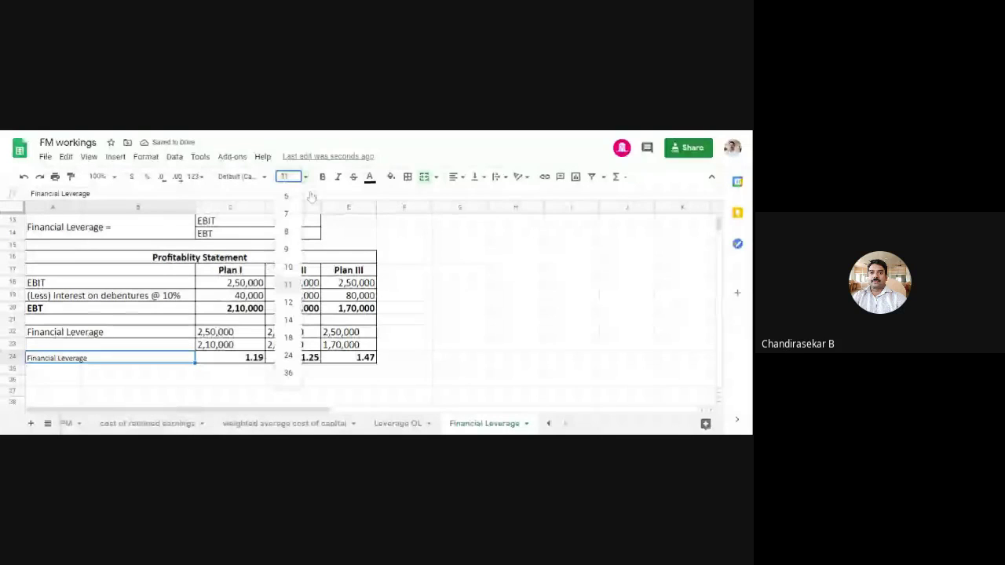
pyautogui.click(289, 320)
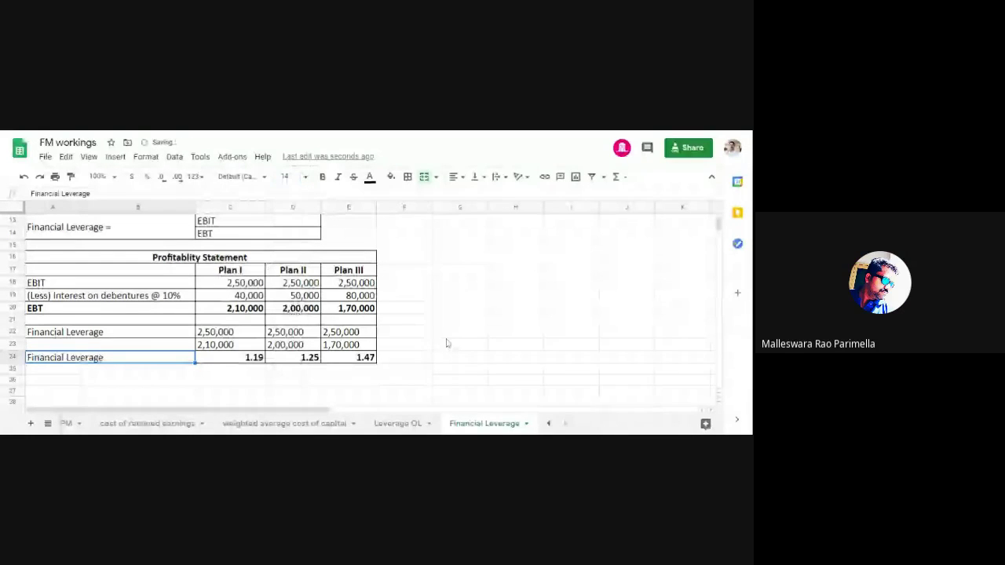
pyautogui.click(448, 336)
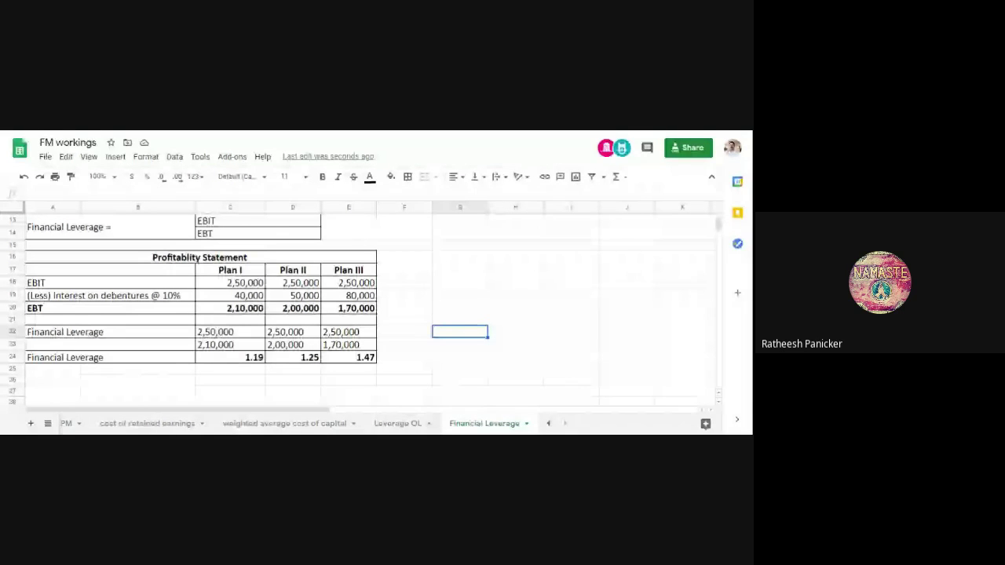
# - Review Problem 1's capital structure data against the profitability statement and compare the financial leverage of the three plans
pyautogui.click(459, 357)
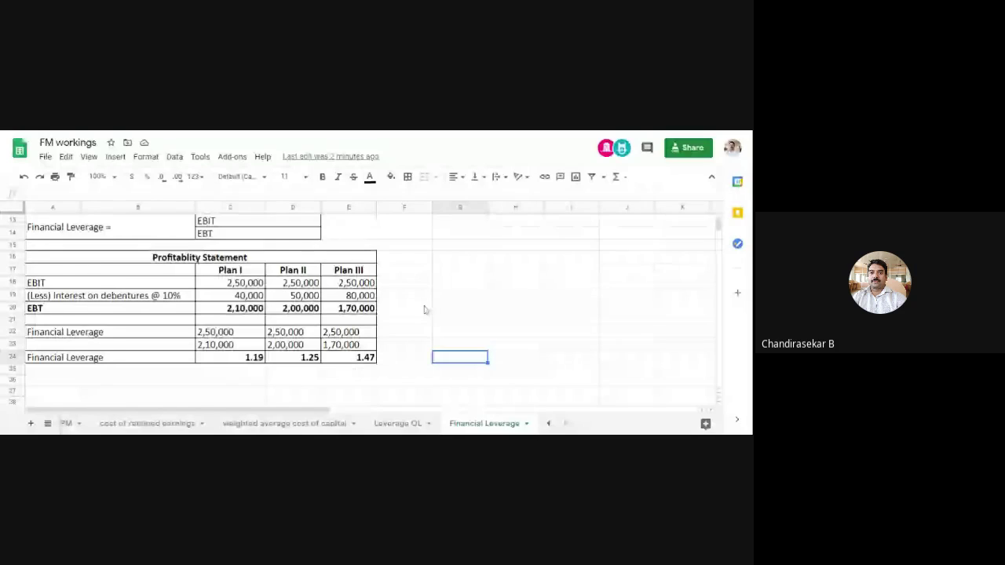
pyautogui.scroll(2, 426, 296)
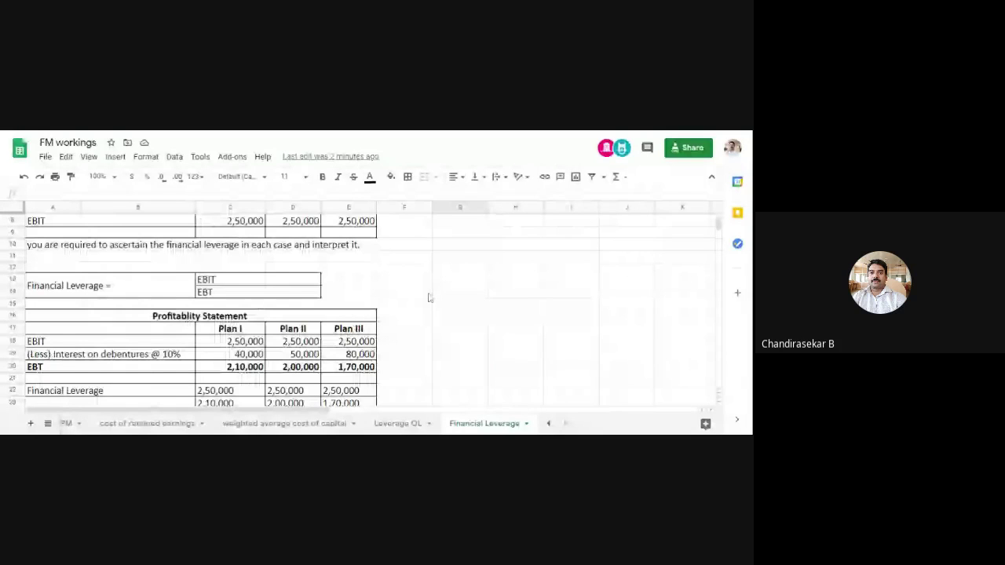
pyautogui.scroll(3, 429, 297)
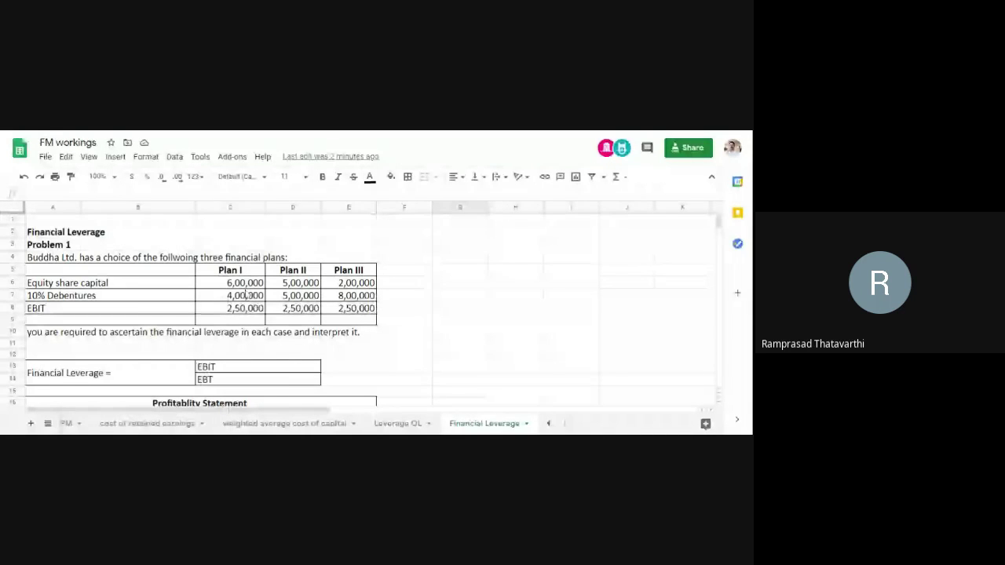
pyautogui.click(301, 295)
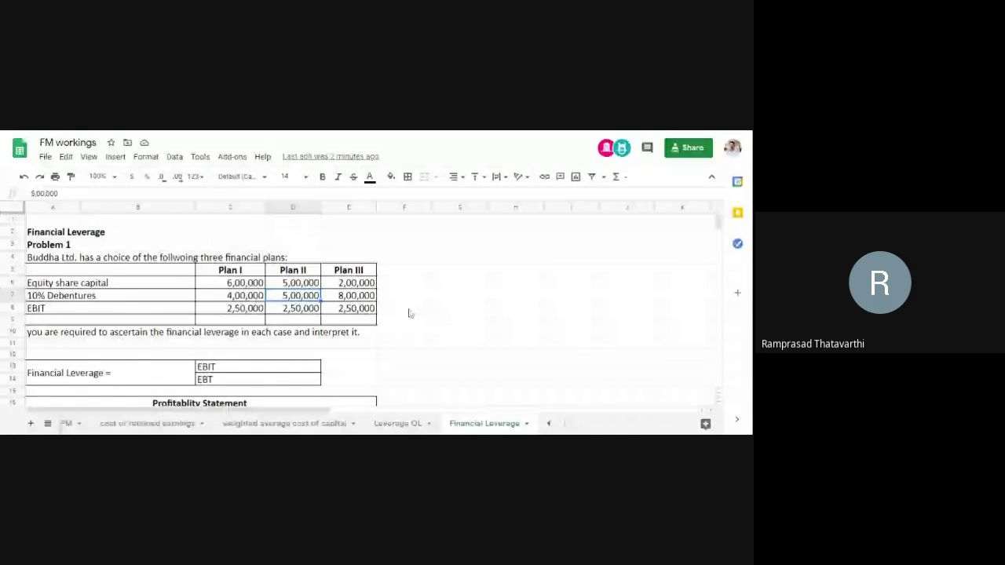
pyautogui.click(458, 310)
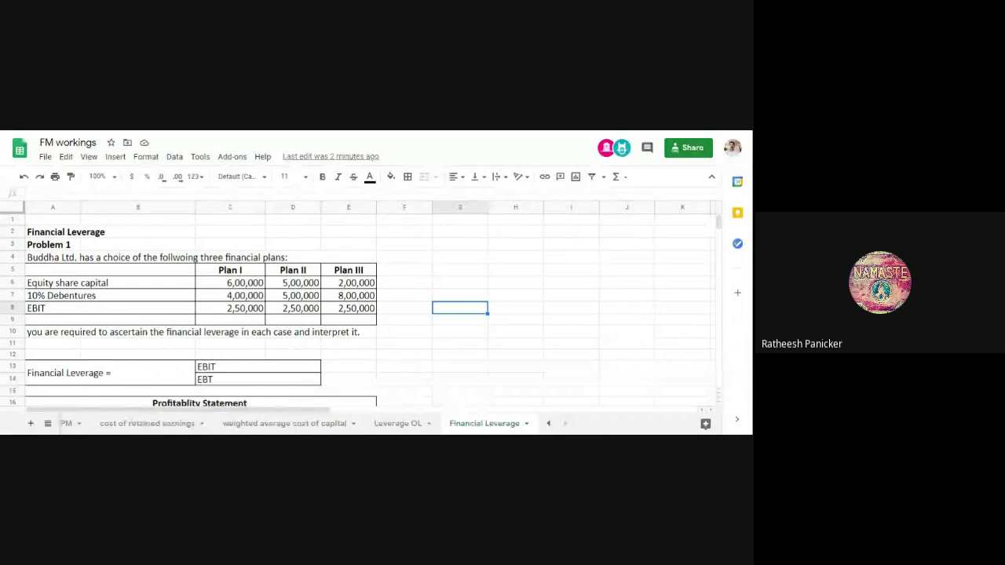
pyautogui.click(408, 346)
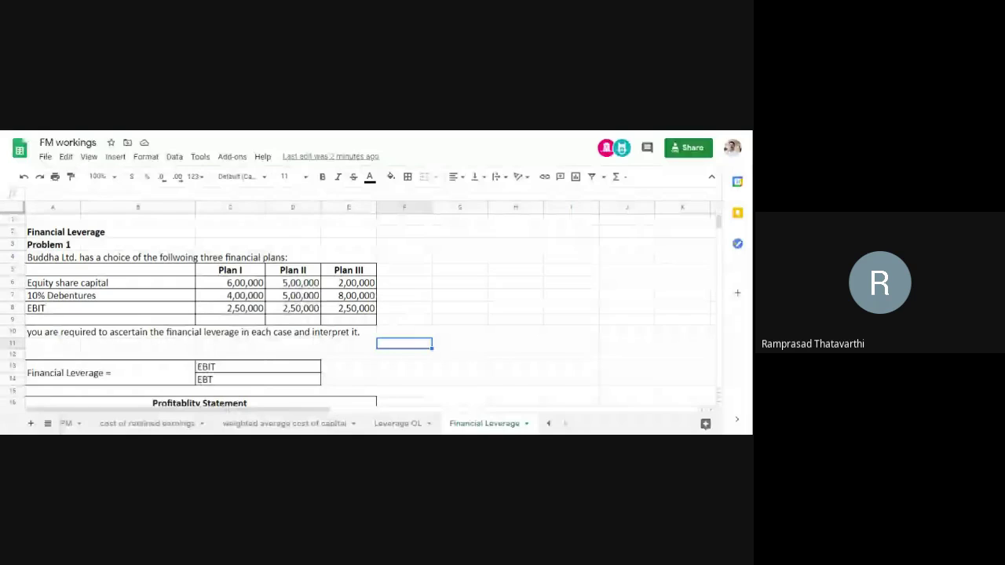
pyautogui.scroll(-2, 480, 345)
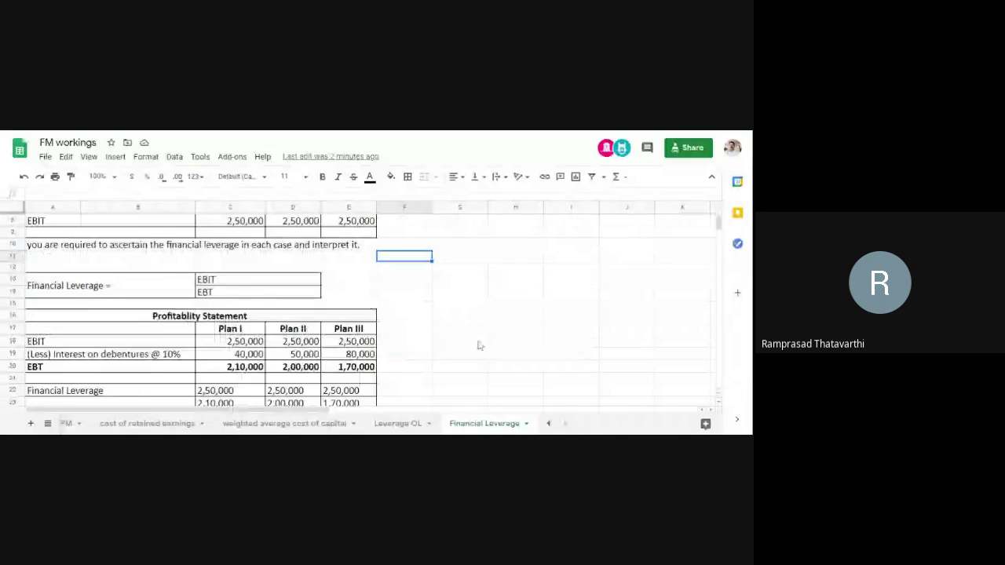
pyautogui.scroll(-2, 480, 345)
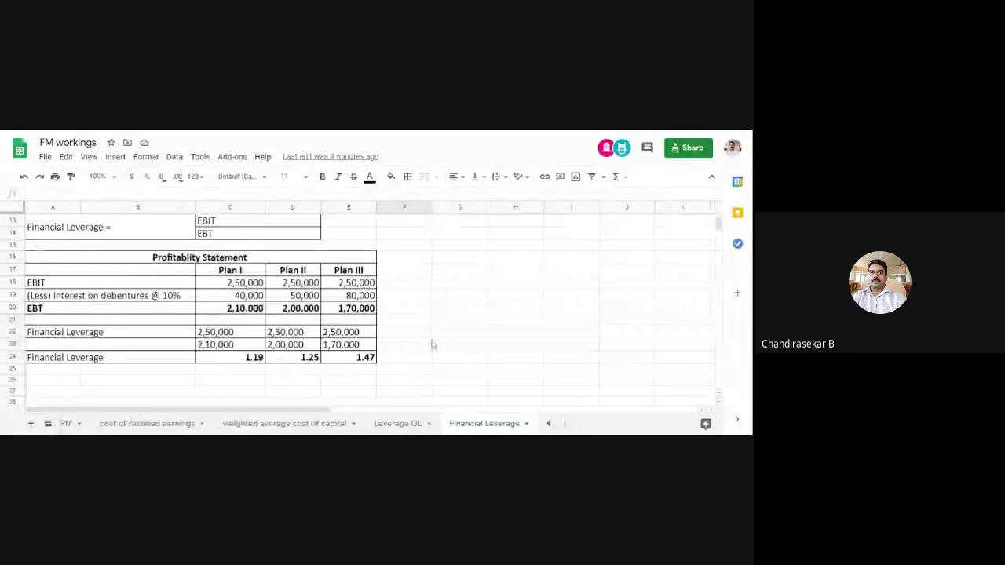
pyautogui.scroll(1, 430, 347)
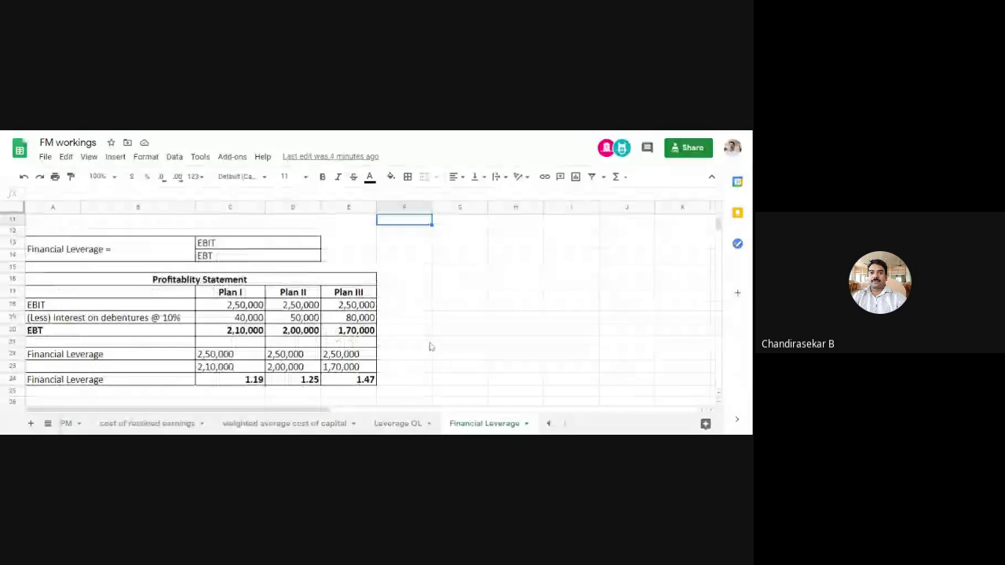
pyautogui.scroll(2, 429, 346)
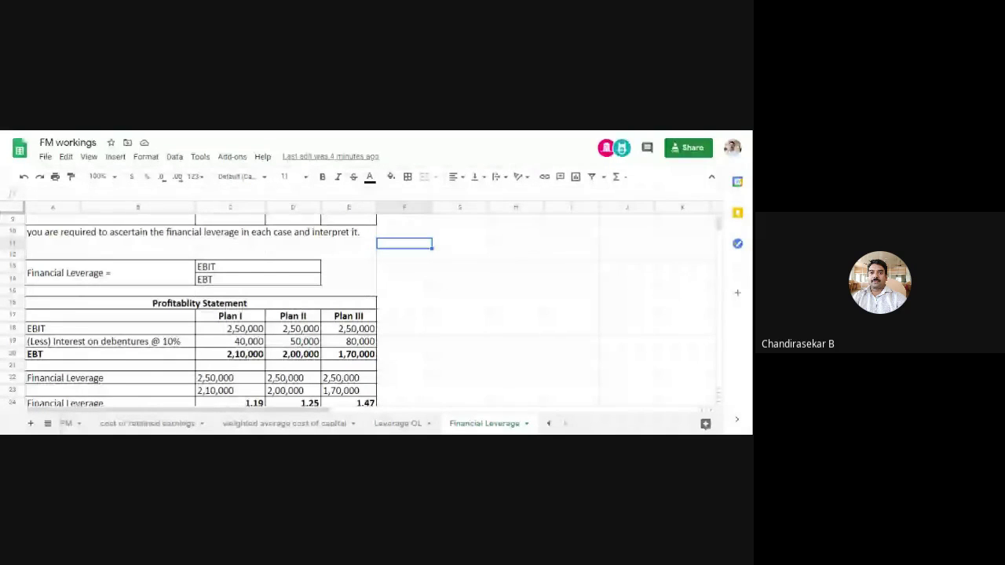
pyautogui.scroll(-2, 437, 323)
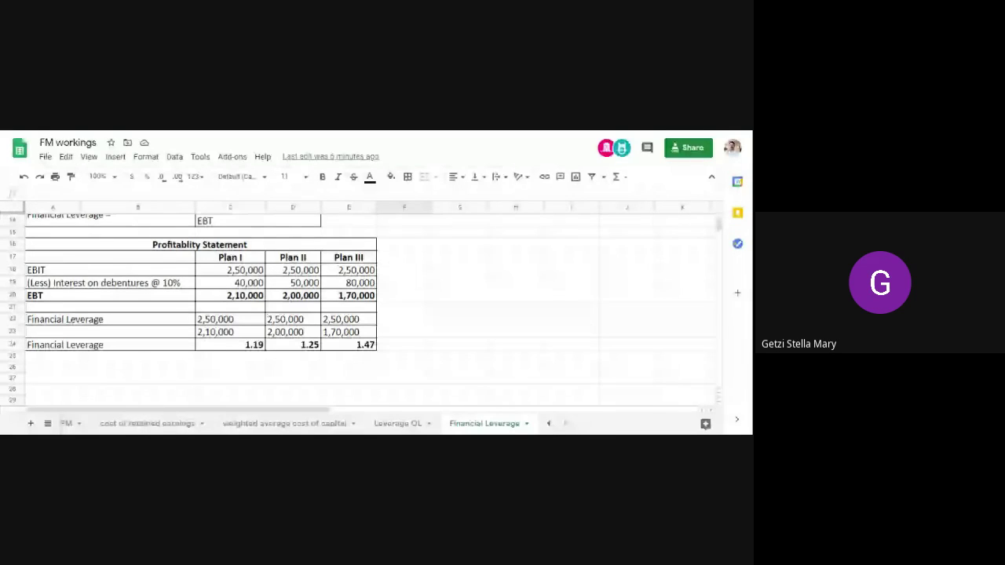
pyautogui.scroll(1, 459, 351)
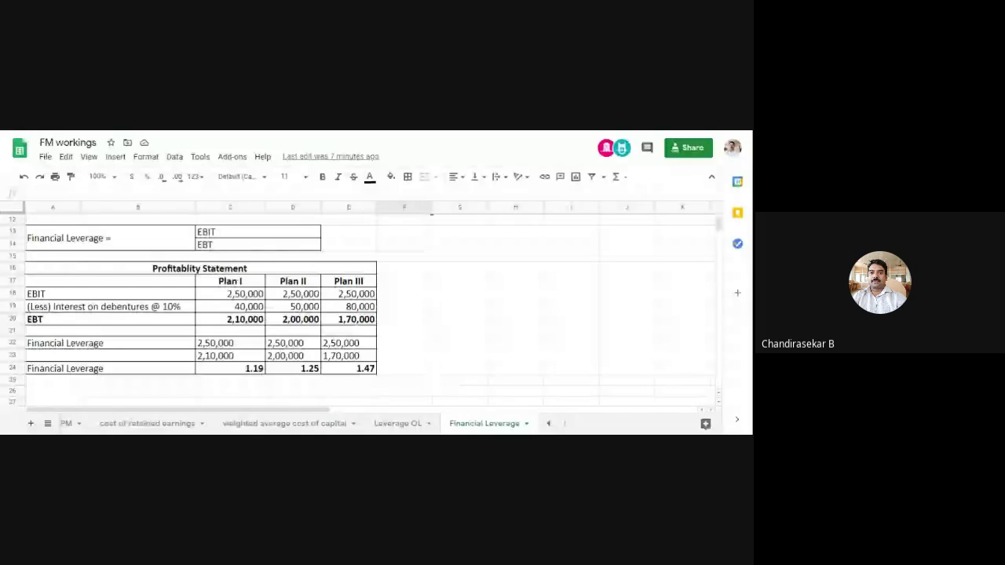
pyautogui.click(459, 306)
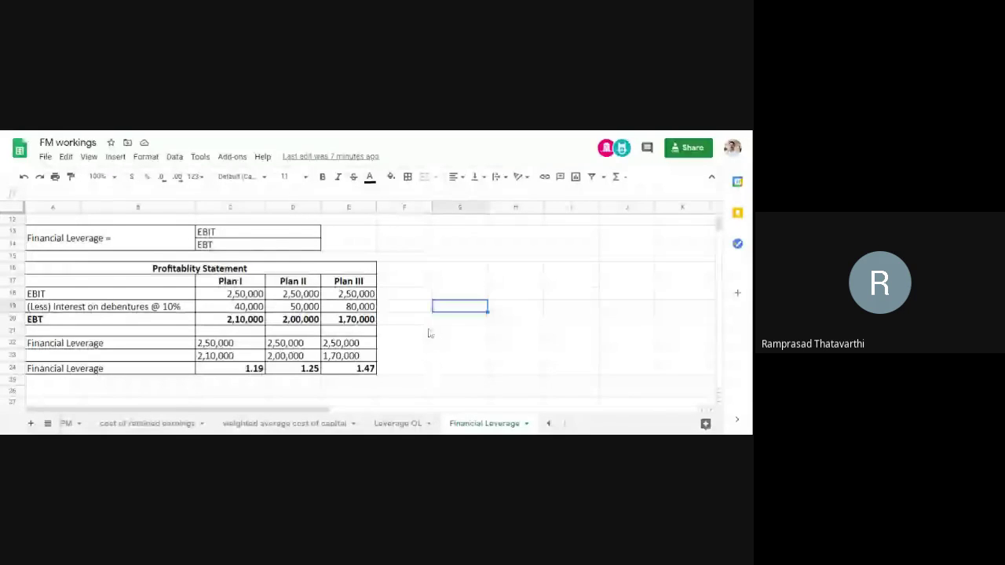
# - Examine Problem 2's projections for Bright Co. Ltd., its required leverages and blank working table, plus the Problem 3 statement below
pyautogui.scroll(-2, 425, 333)
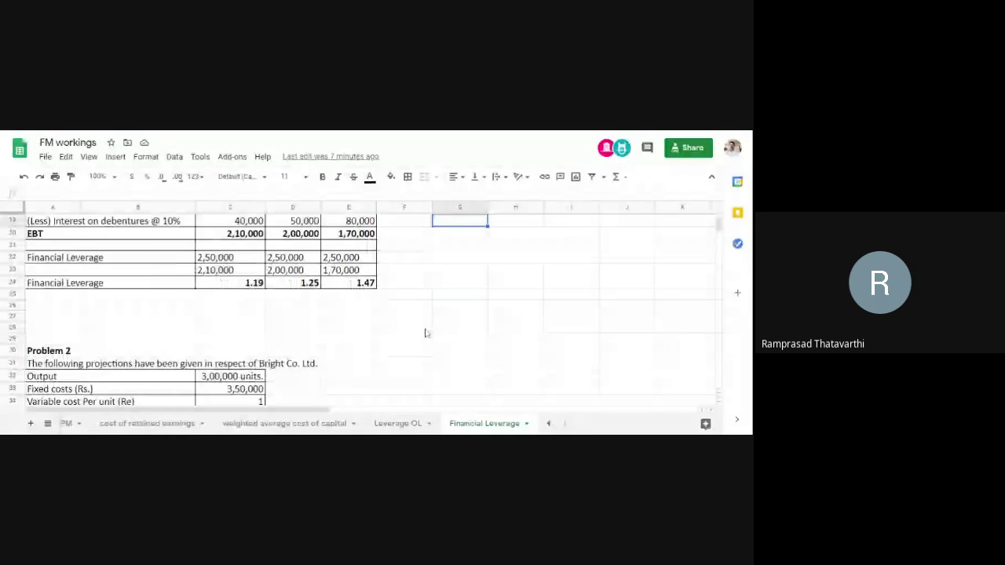
pyautogui.scroll(-5, 425, 333)
pyautogui.scroll(3, 425, 334)
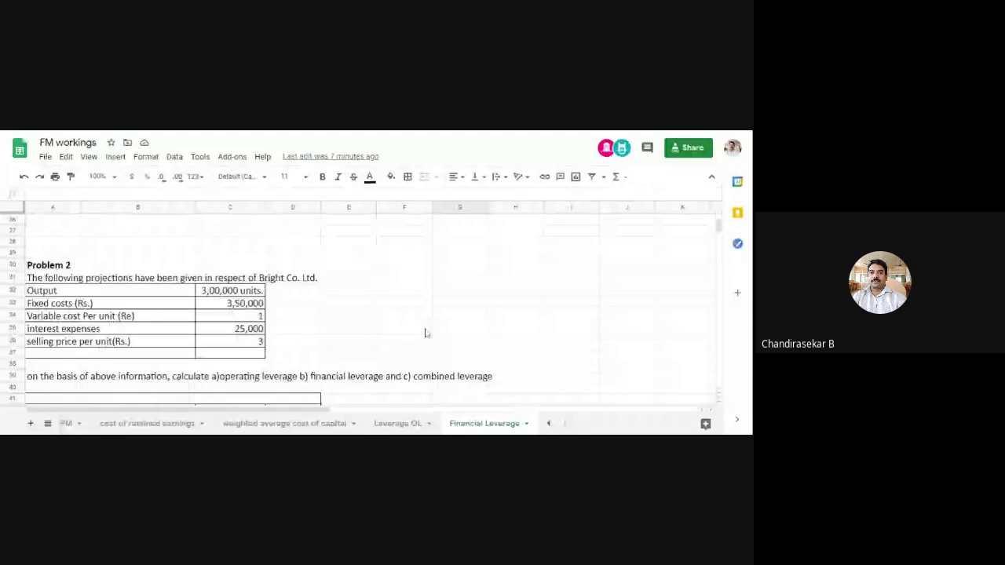
pyautogui.scroll(-1, 425, 333)
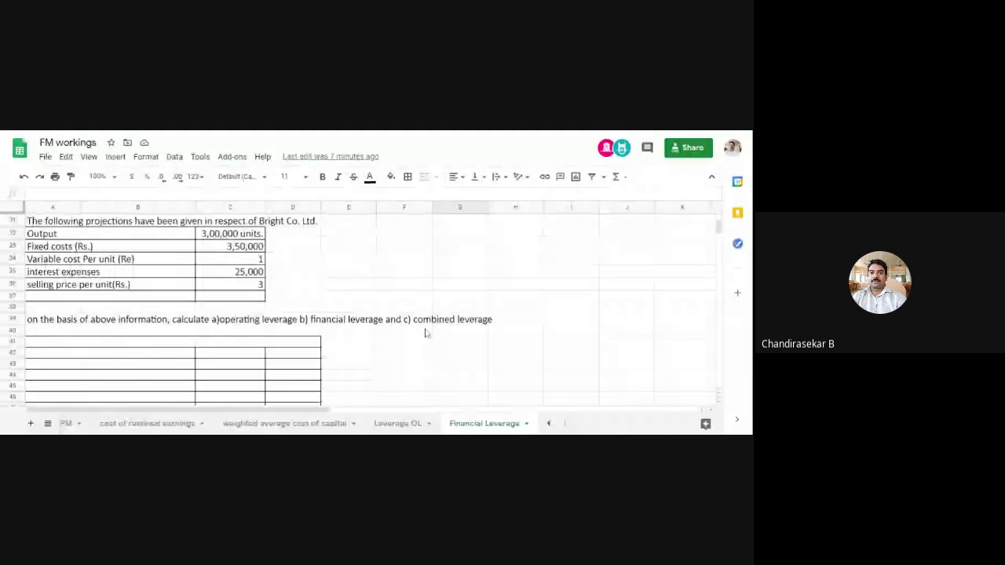
pyautogui.scroll(1, 425, 331)
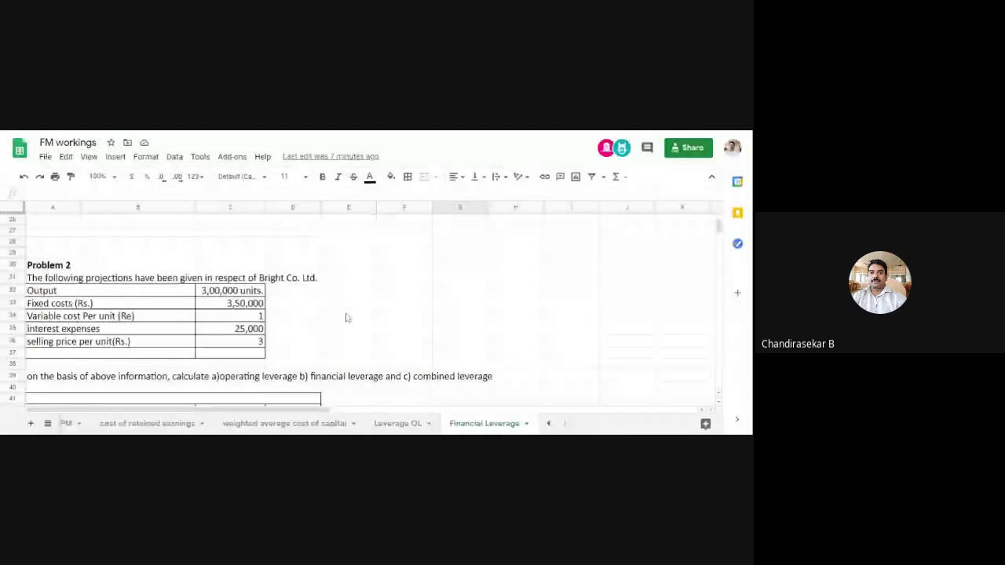
pyautogui.scroll(-3, 350, 320)
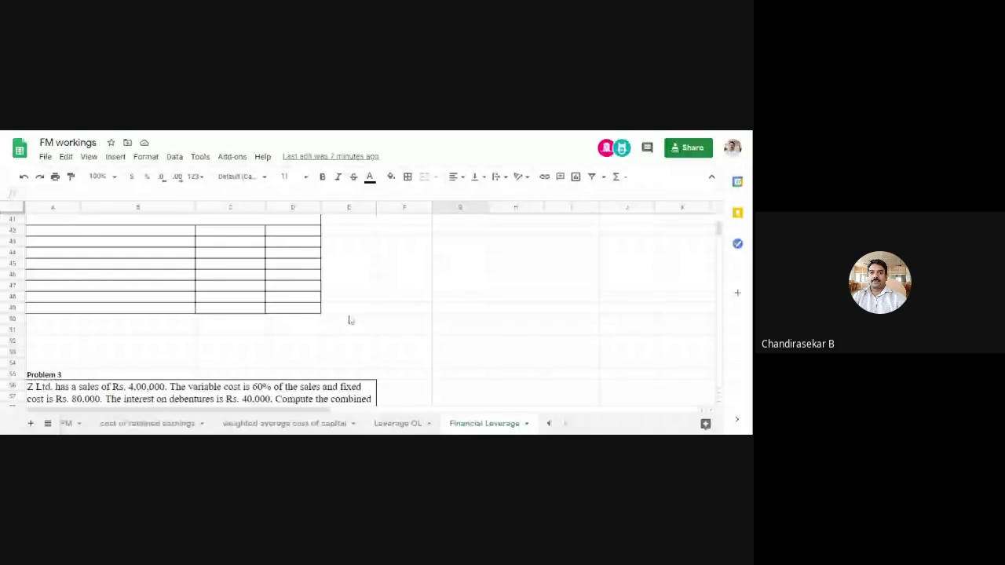
pyautogui.scroll(2, 350, 319)
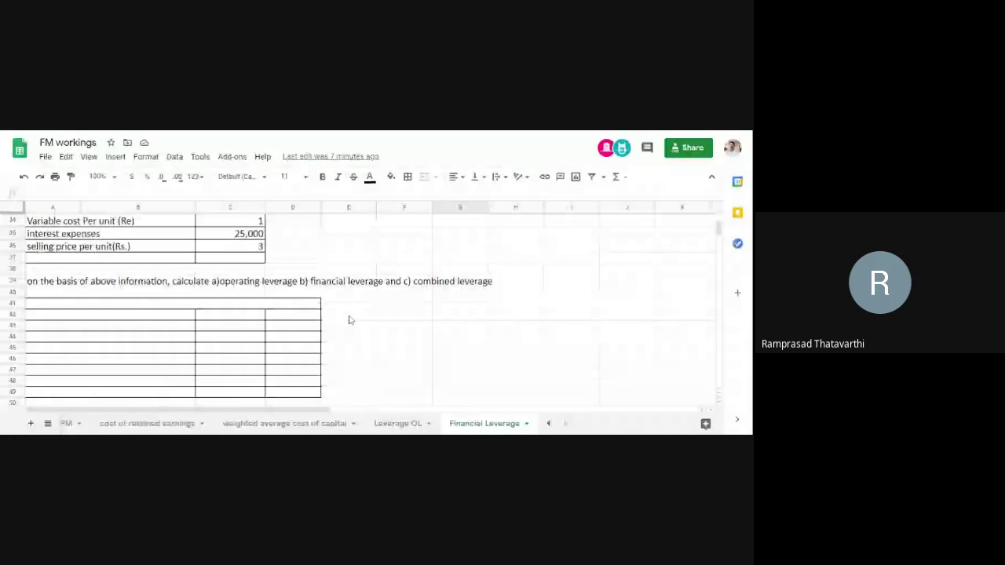
pyautogui.scroll(1, 350, 319)
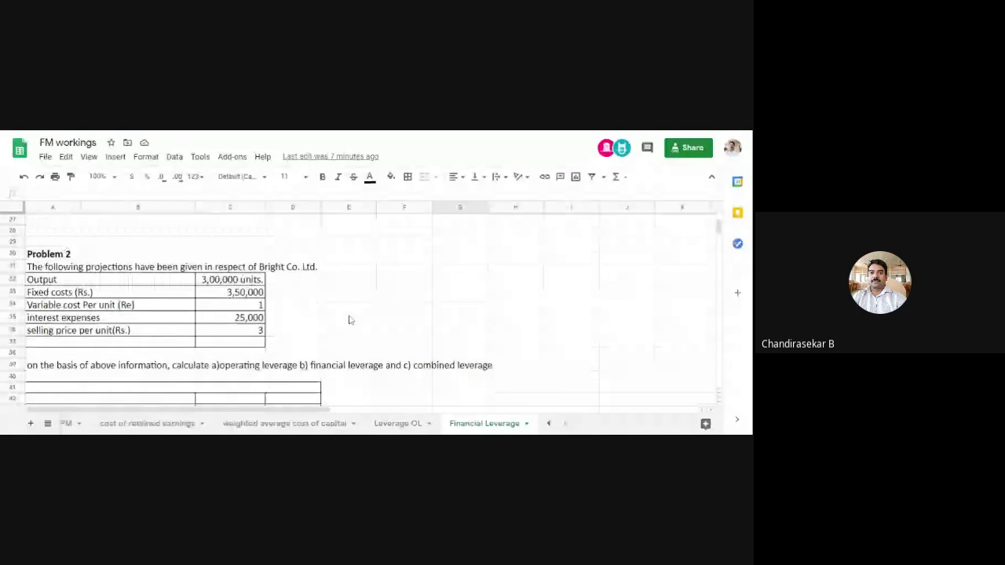
pyautogui.scroll(-3, 350, 319)
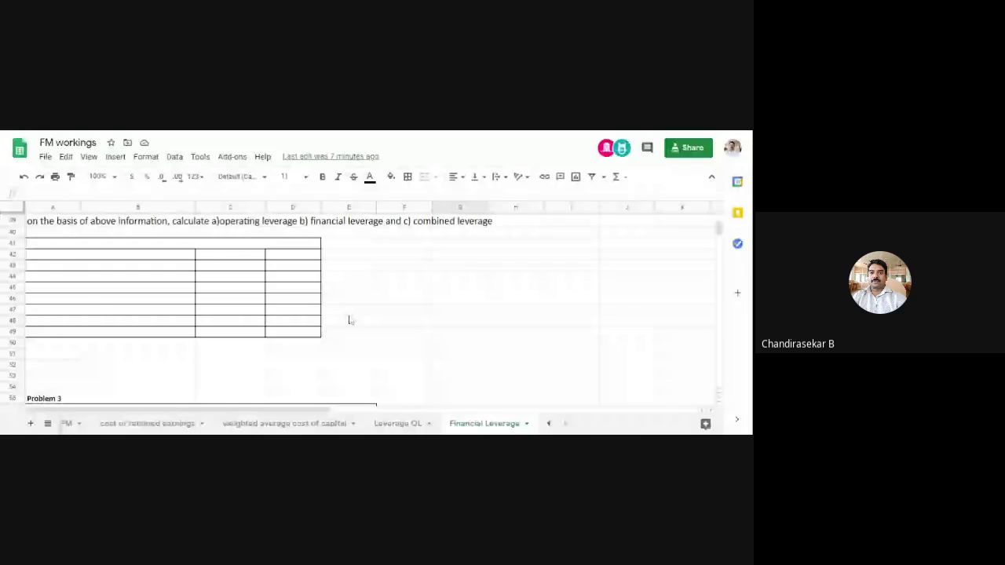
pyautogui.scroll(3, 351, 320)
pyautogui.scroll(-3, 190, 320)
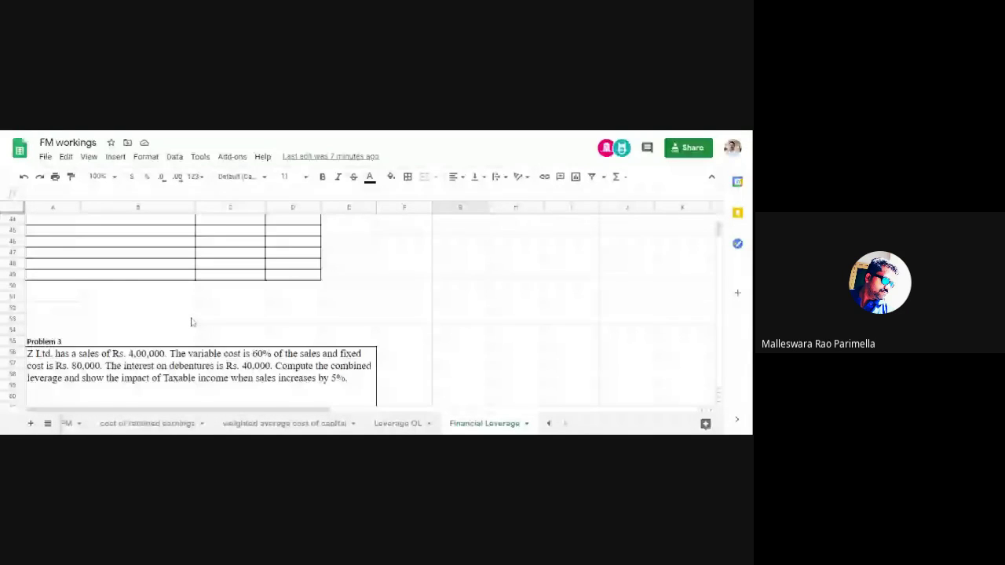
pyautogui.scroll(1, 191, 320)
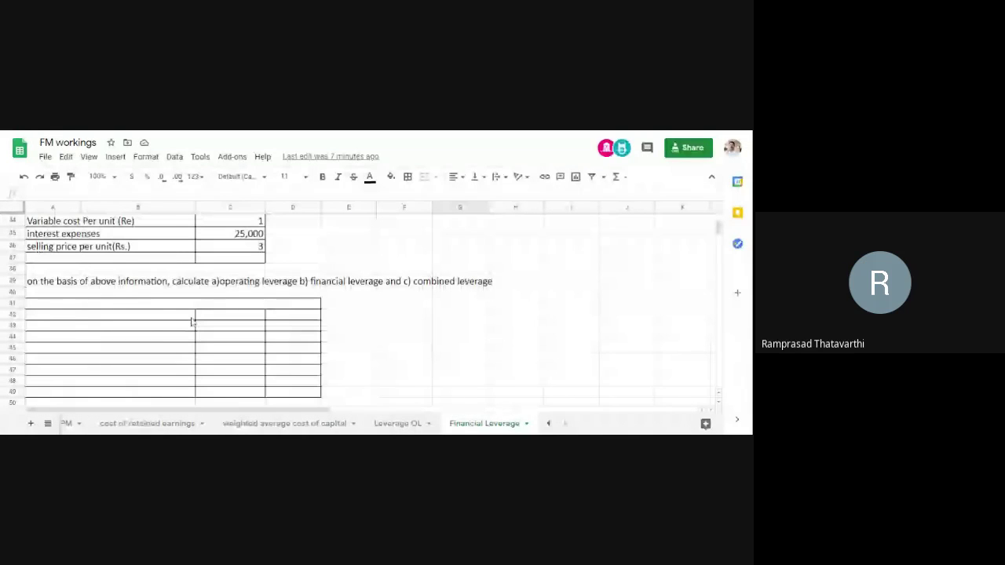
pyautogui.scroll(1, 190, 320)
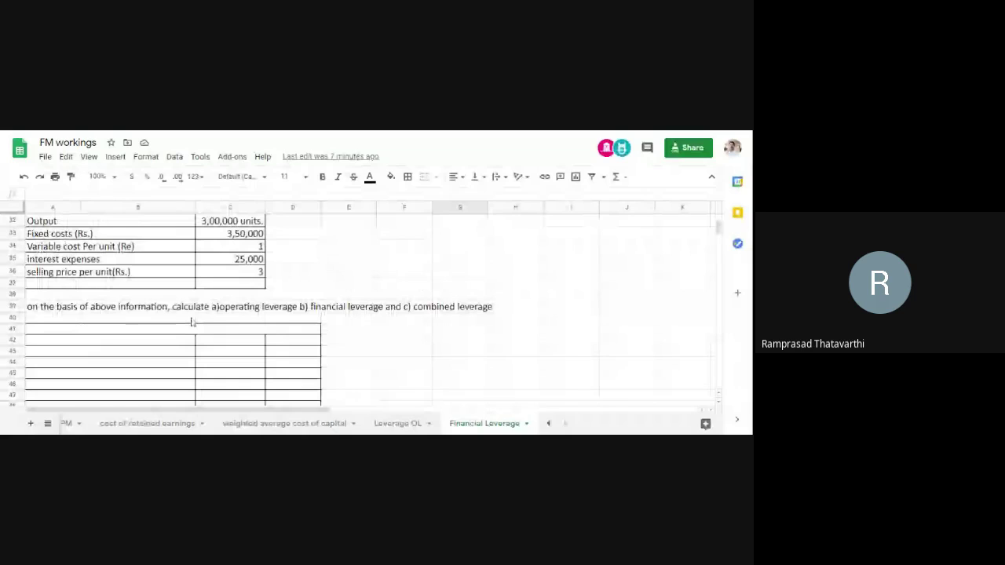
pyautogui.scroll(2, 196, 318)
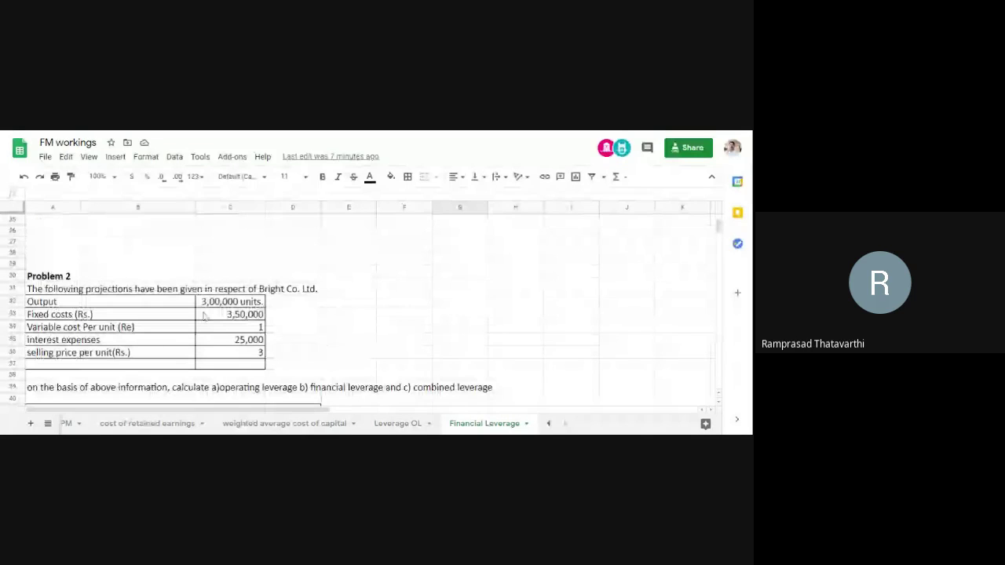
pyautogui.scroll(5, 398, 318)
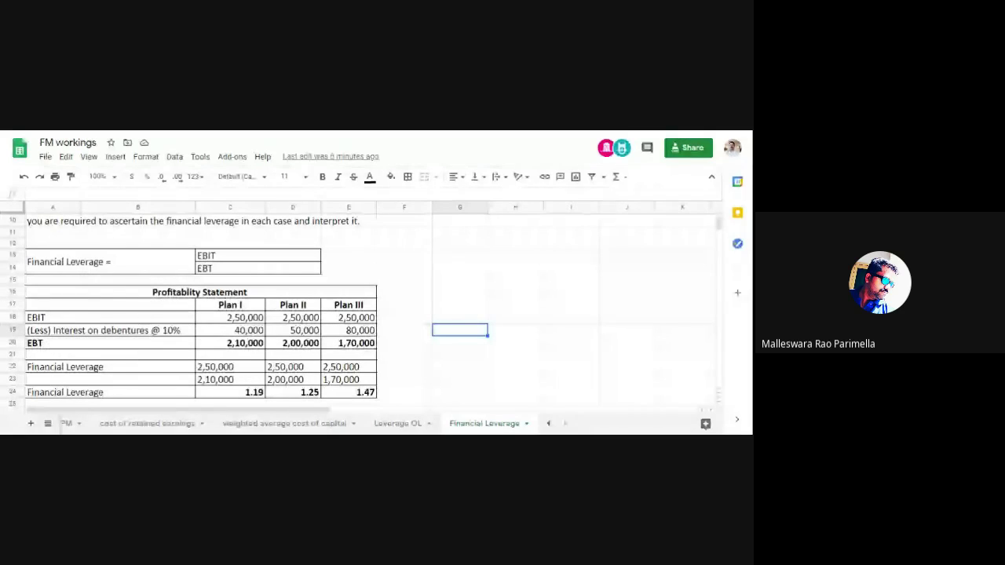
# - Copy the spreadsheet's sharing link and close the sharing settings
pyautogui.click(695, 142)
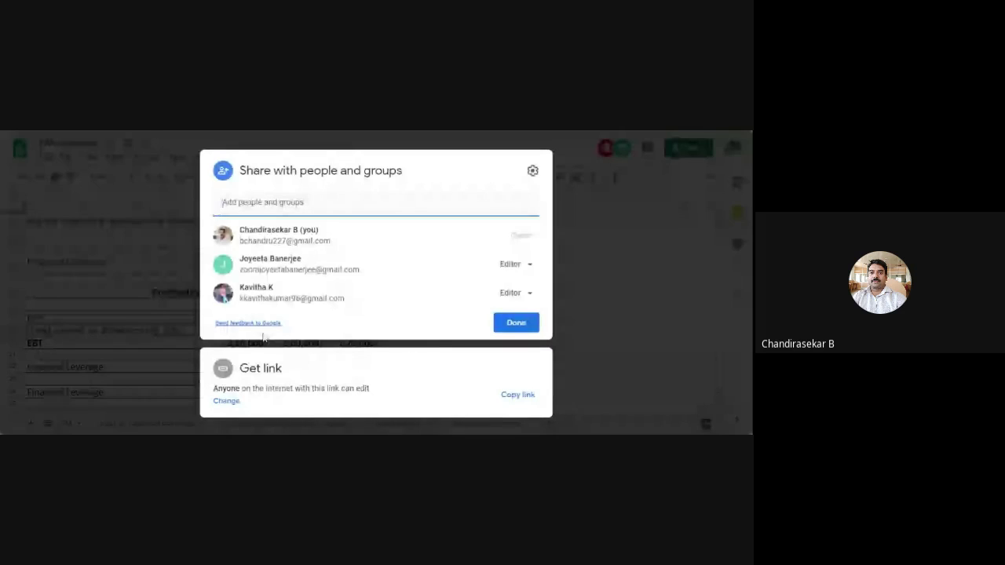
pyautogui.click(518, 395)
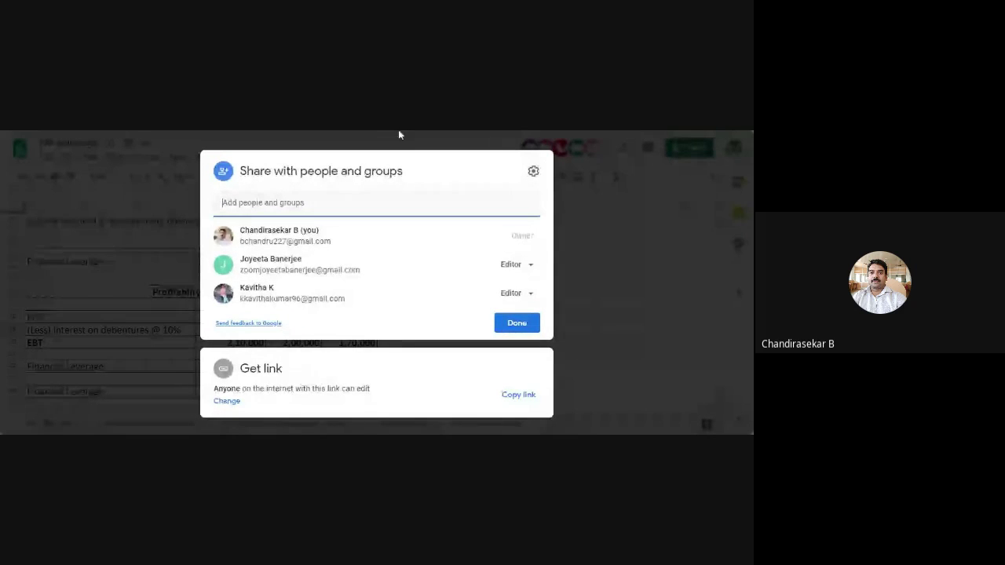
pyautogui.click(511, 328)
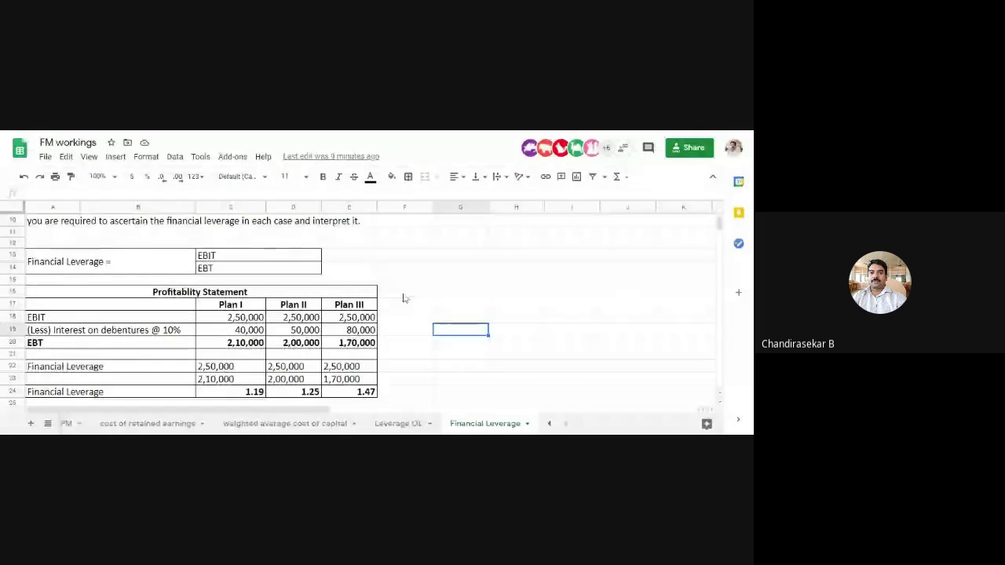
# - Return to Problem 2 and read its output, cost, interest and selling price data against the leverages to calculate
pyautogui.press('Up')
pyautogui.press('Up')
pyautogui.press('Up')
pyautogui.press('Up')
pyautogui.press('Up')
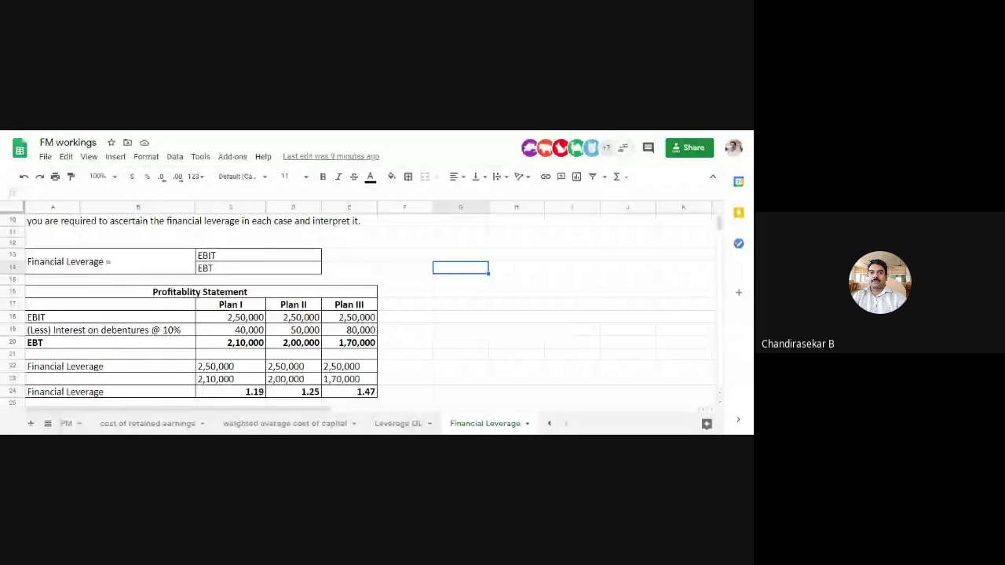
pyautogui.scroll(-2, 469, 314)
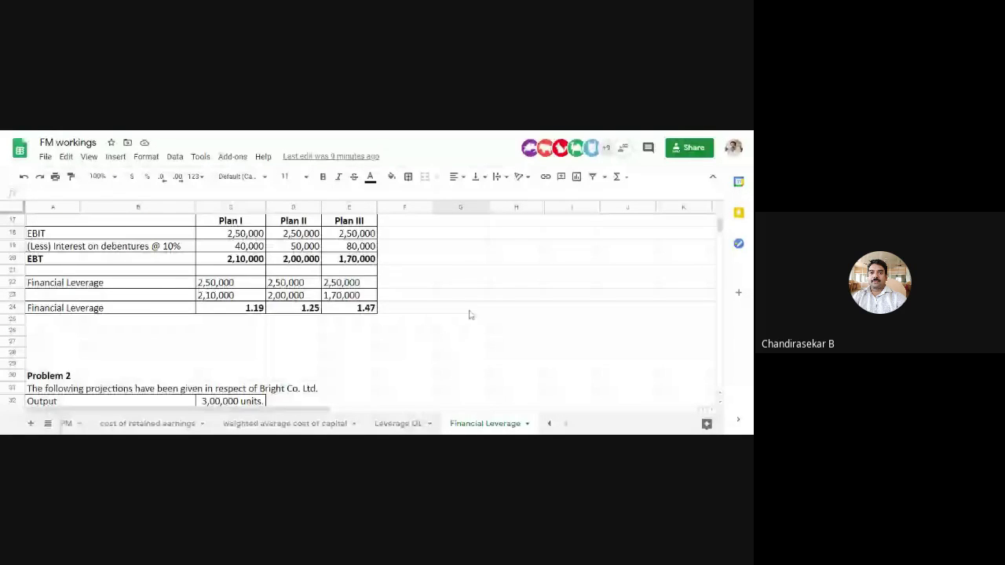
pyautogui.scroll(-4, 469, 315)
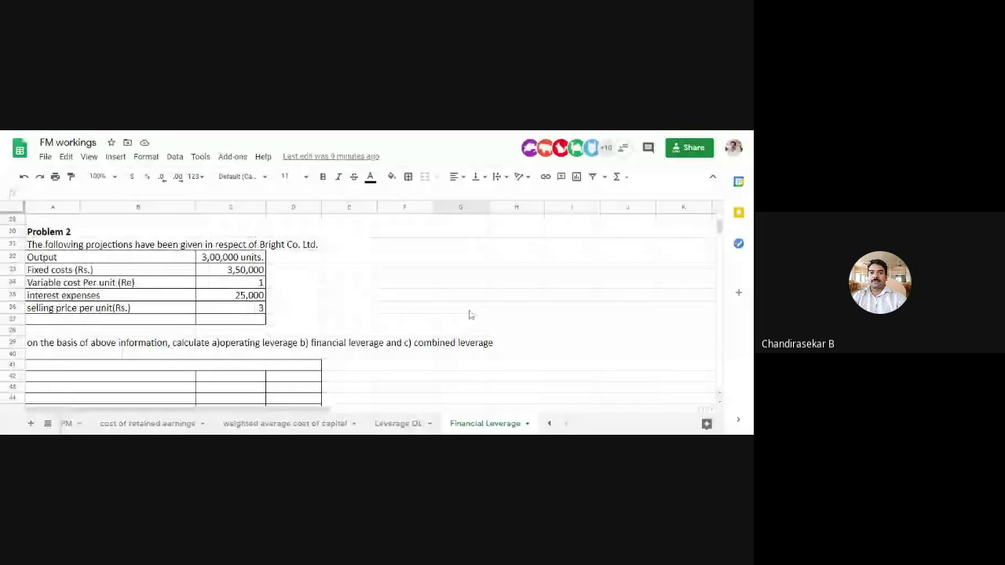
pyautogui.scroll(-2, 469, 315)
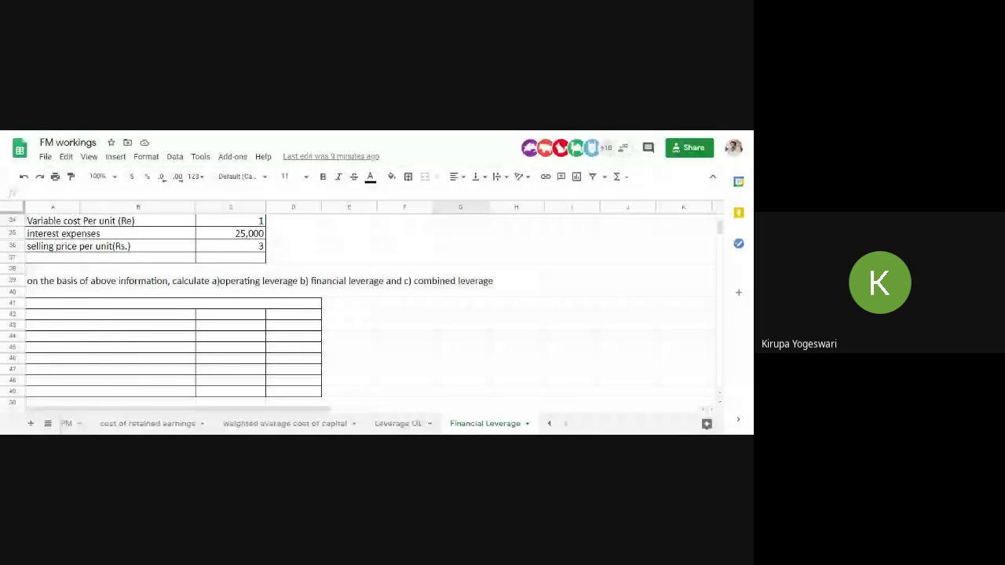
pyautogui.scroll(3, 470, 314)
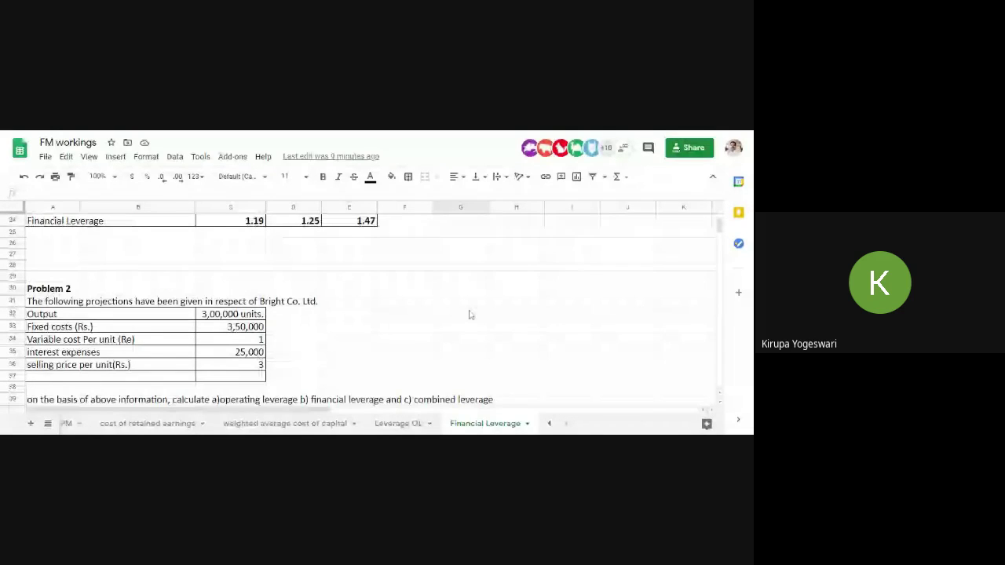